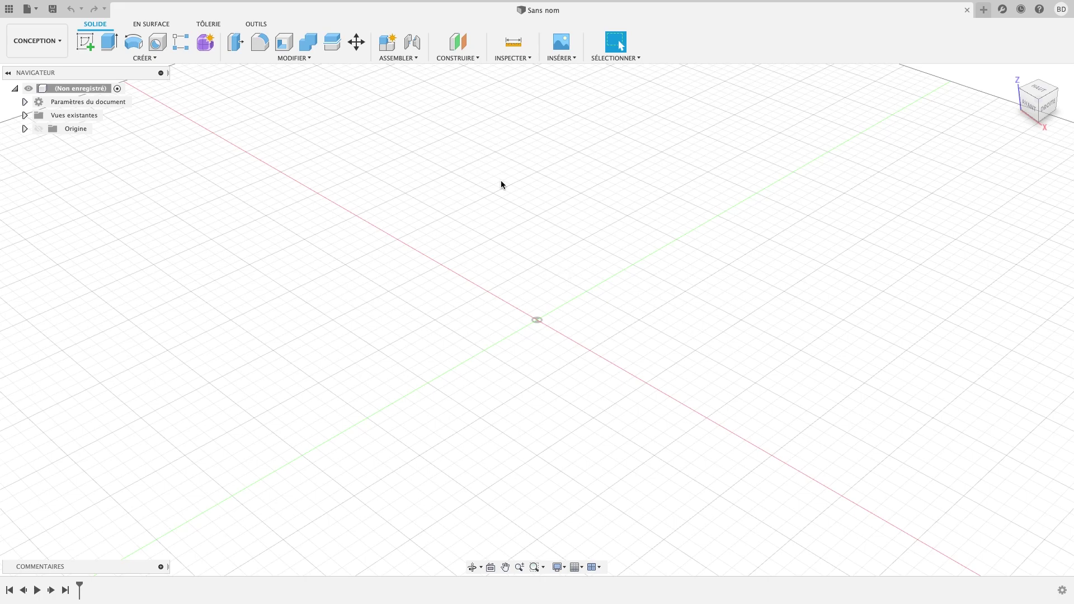
- Glance at the INSÉRER menu, then bring up the CRÉER list of creation features
click(573, 59)
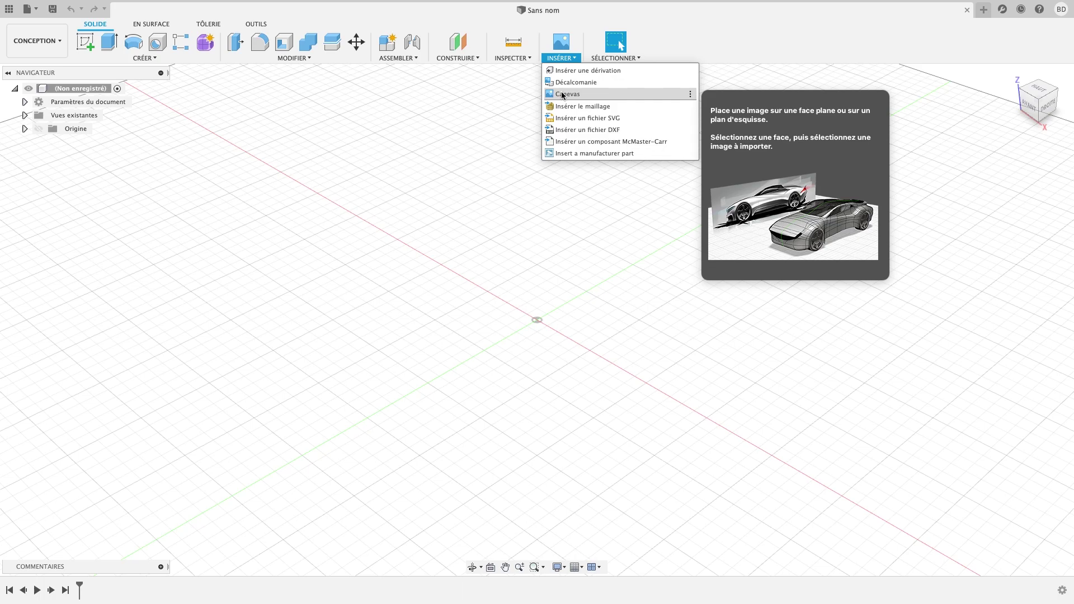
click(123, 56)
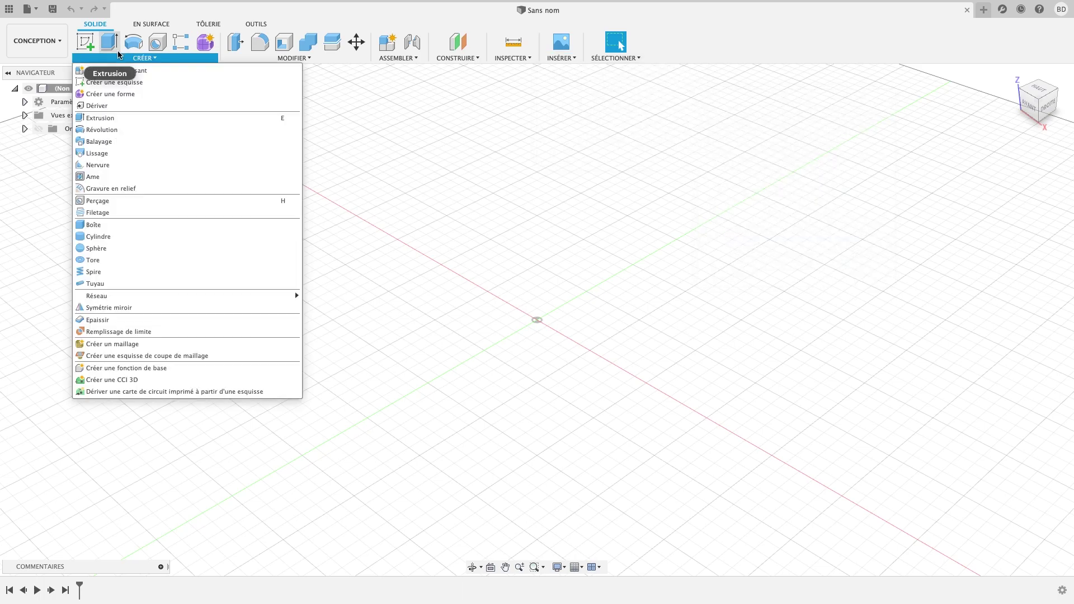
- Sketch a 200 mm diameter circle at the origin on the XY ground plane, then finish the sketch
click(85, 42)
click(605, 333)
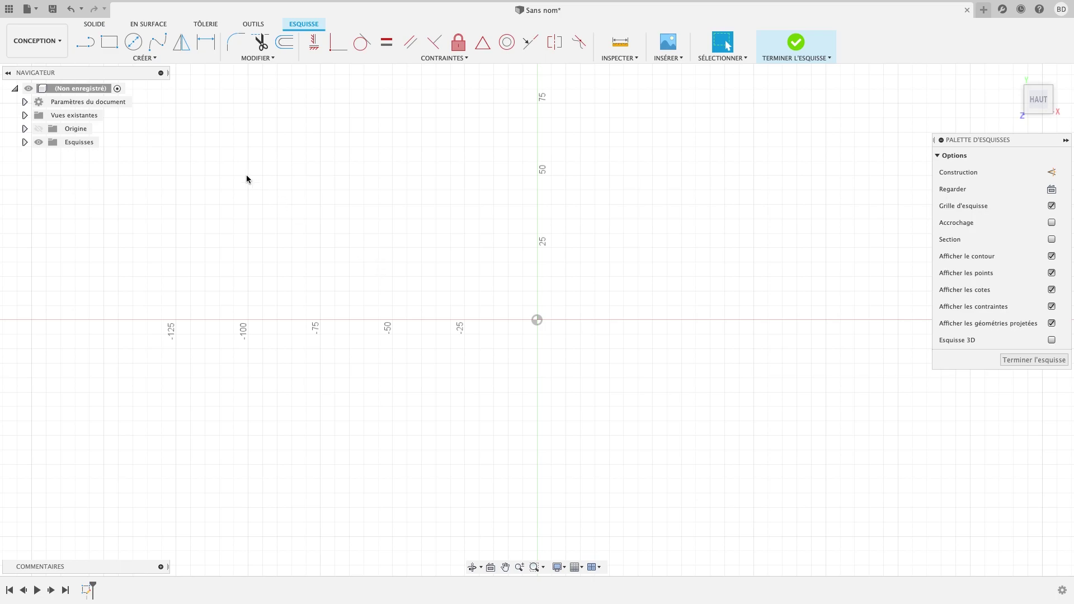
click(134, 43)
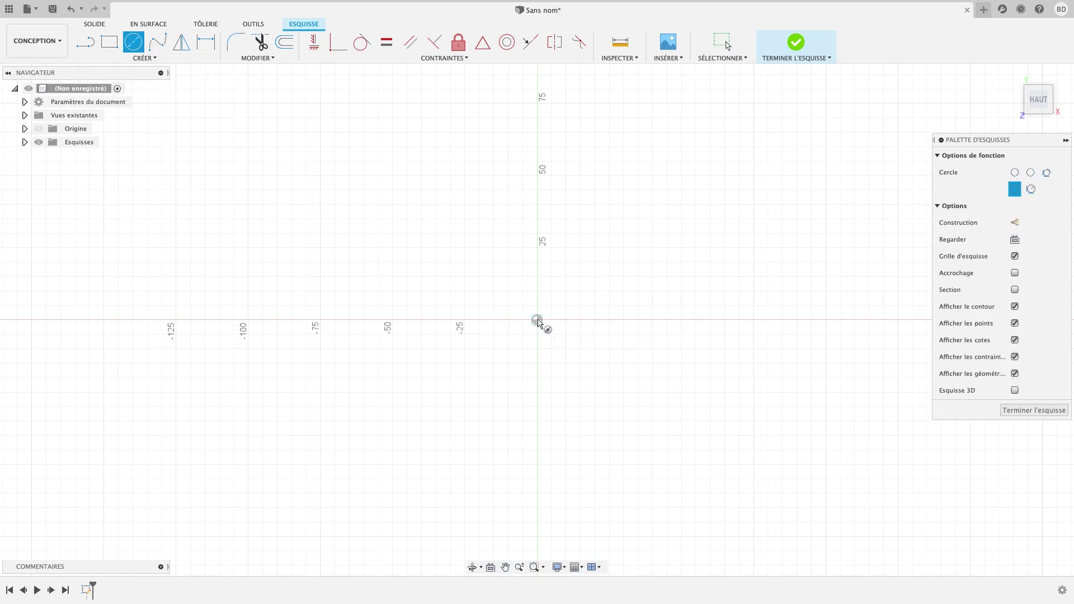
click(537, 320)
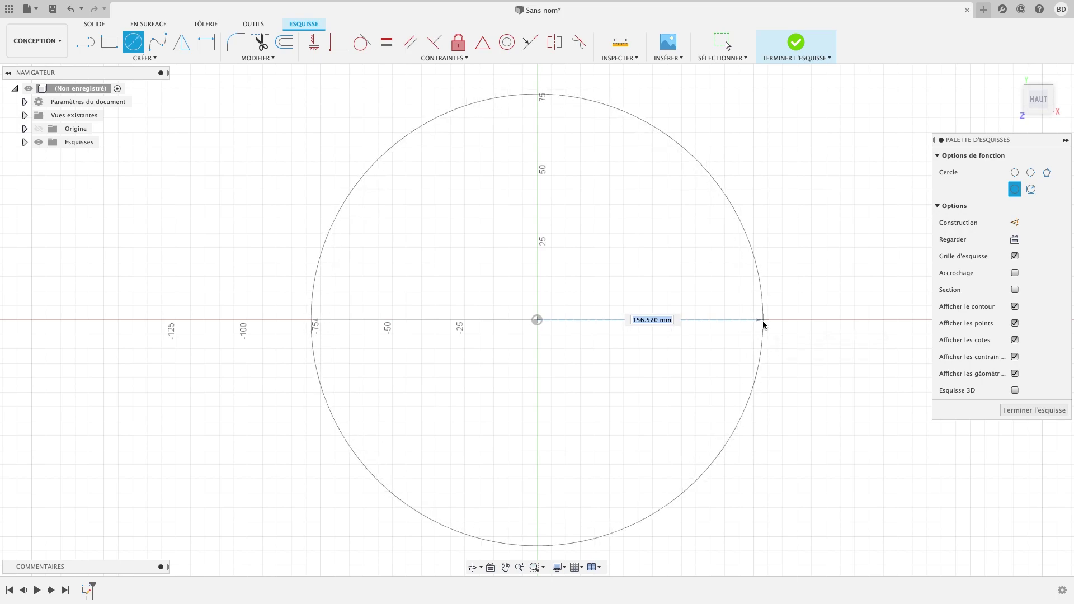
text(200)
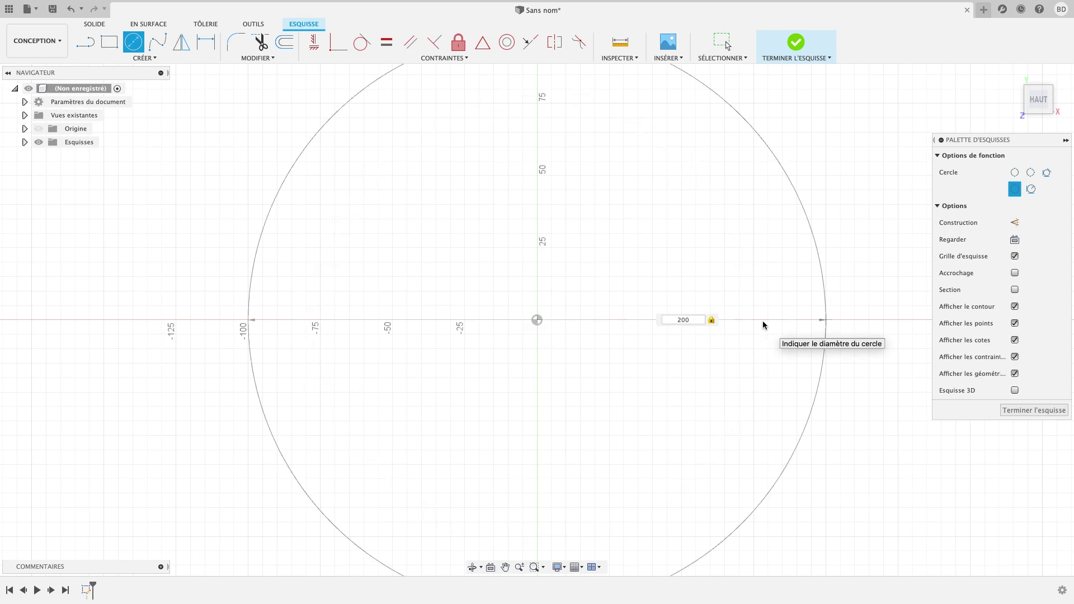
key(Return)
key(Escape)
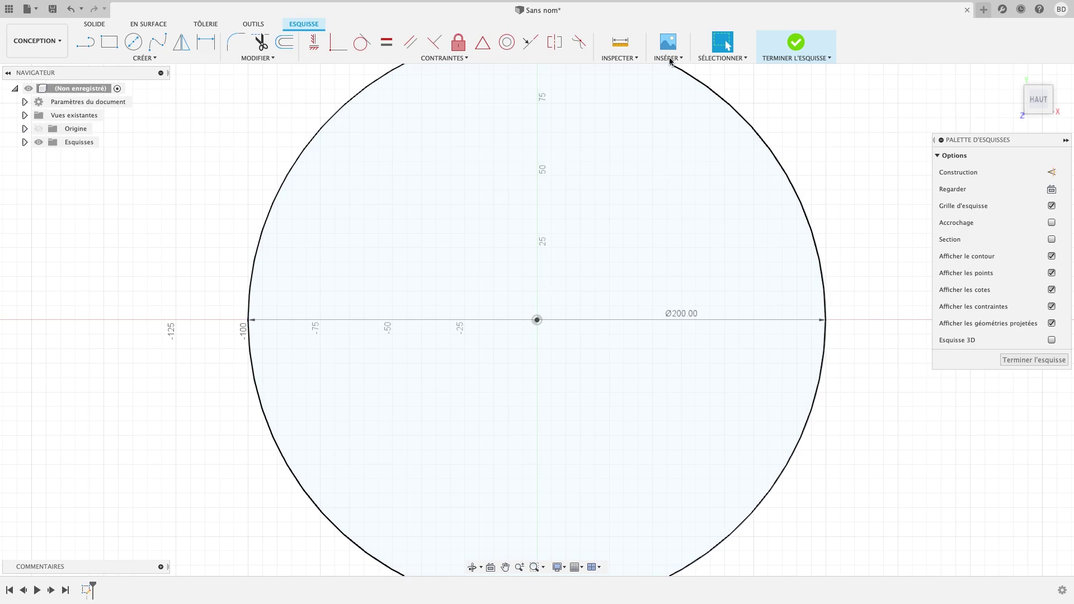
click(797, 42)
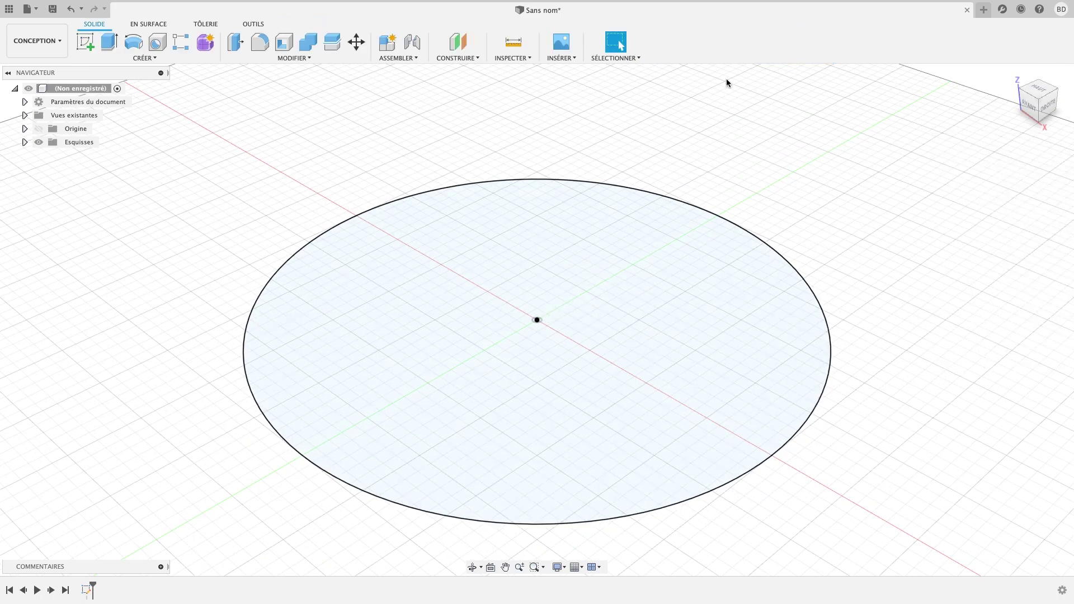
- Insert image.jpg from the Desktop as a canvas image via INSÉRER > Canevas
click(568, 58)
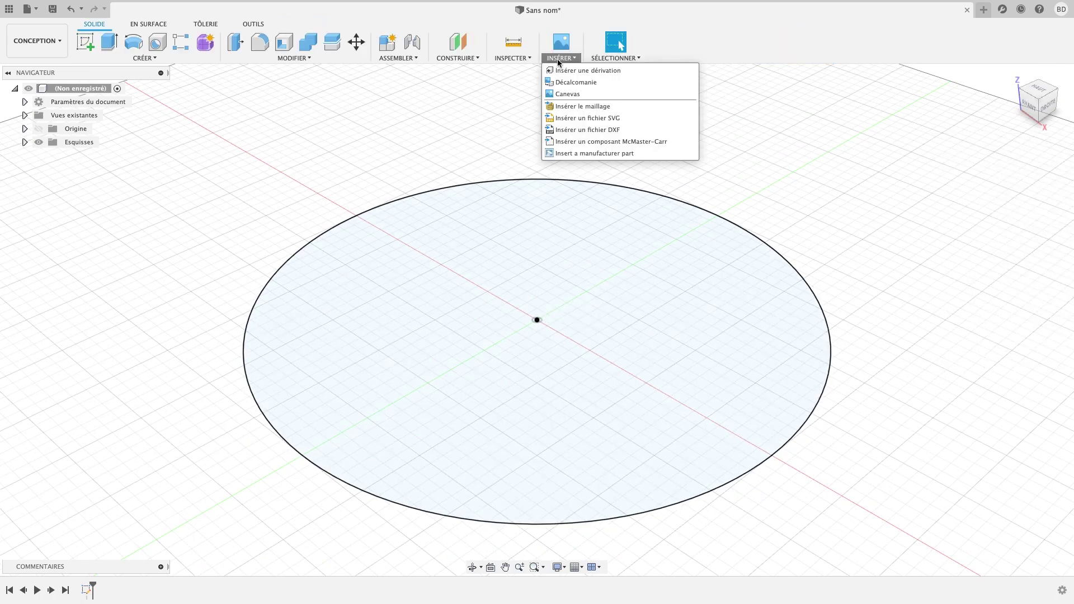
click(582, 97)
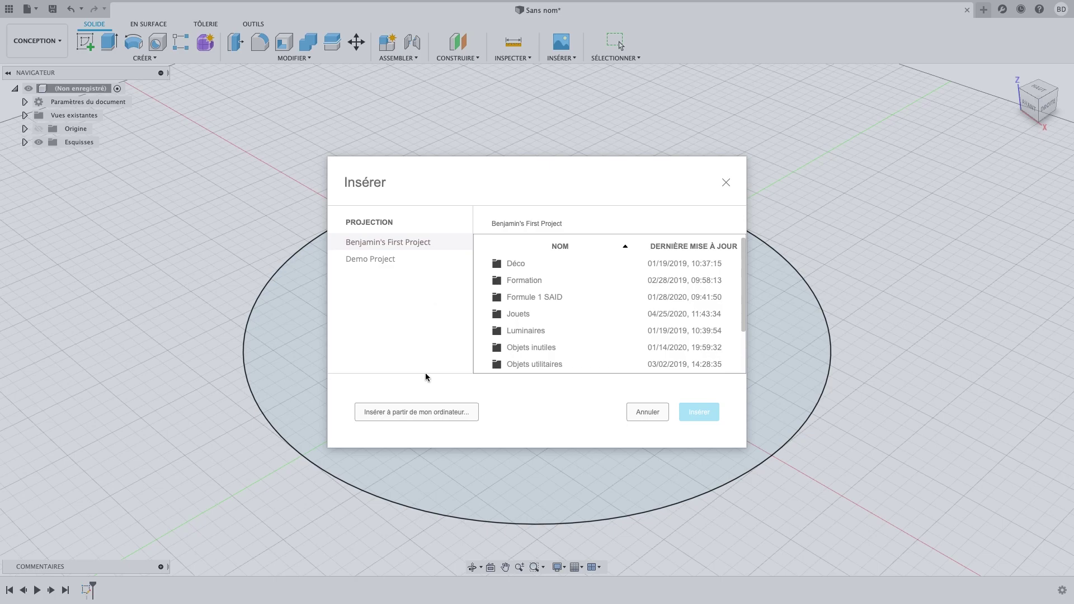
click(410, 414)
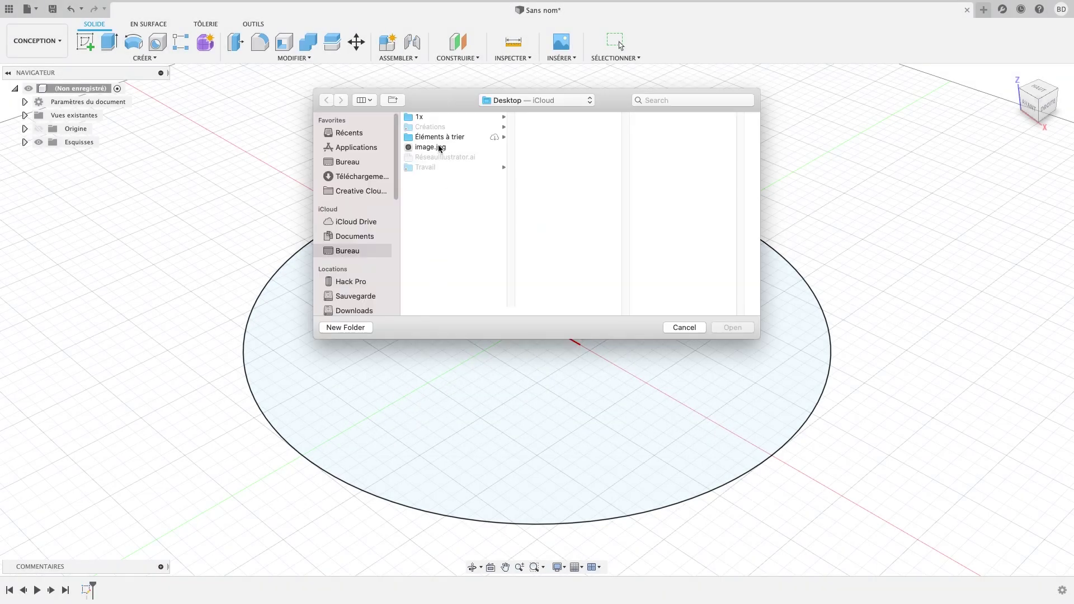
click(434, 148)
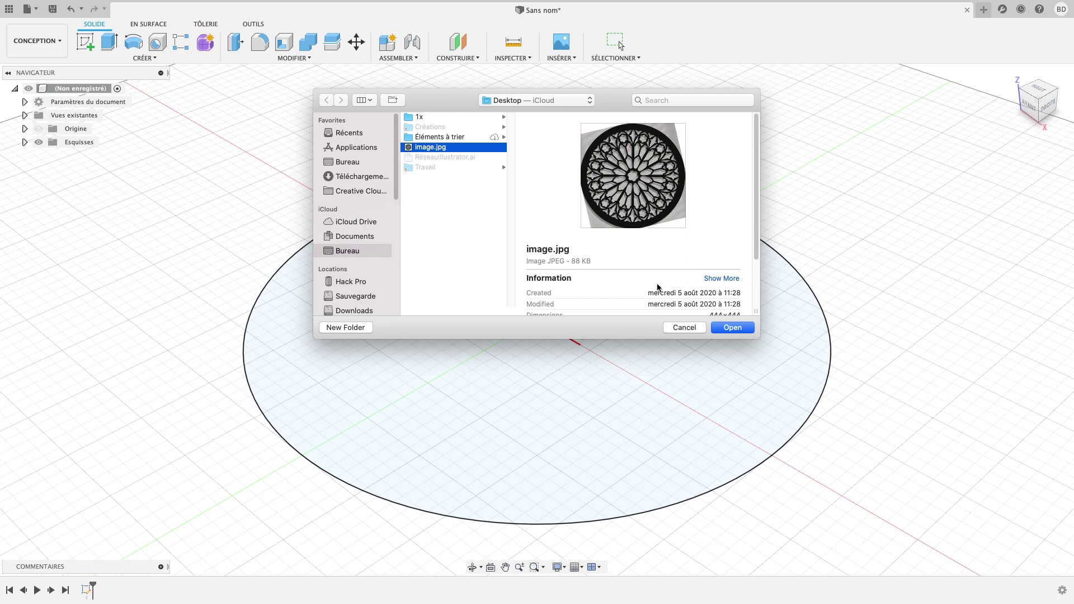
click(733, 328)
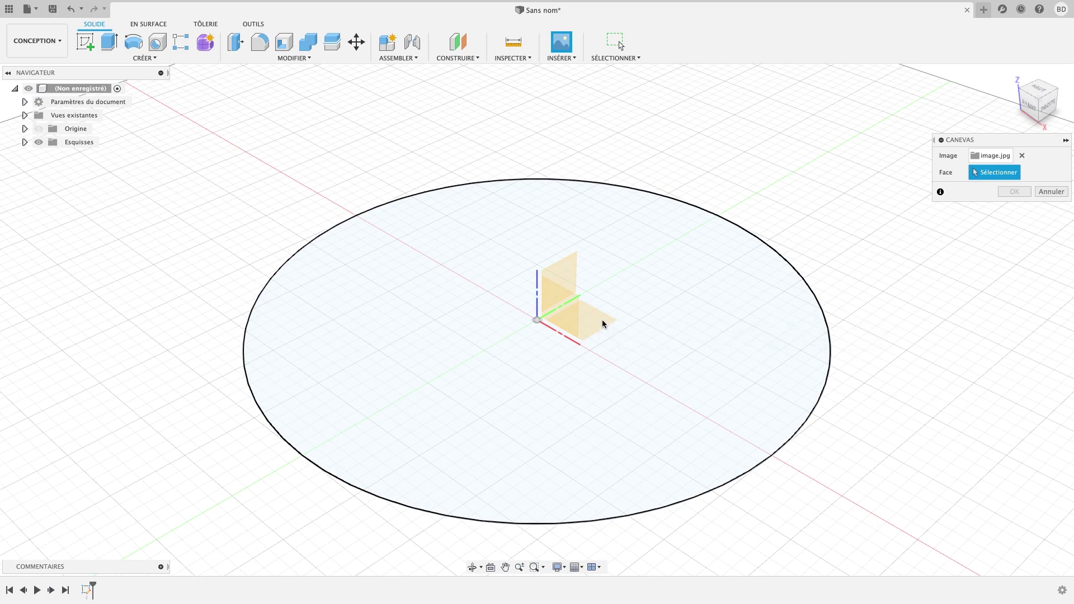
- Place the rose-window canvas on the disc face, aligned, at scale 1 and 40% opacity
click(604, 323)
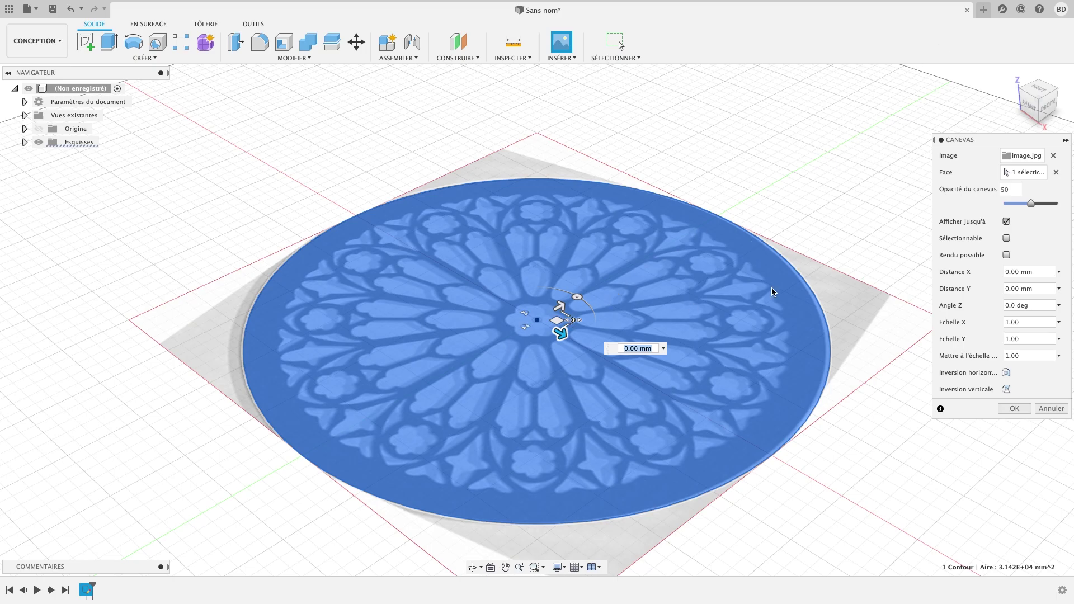
click(1038, 89)
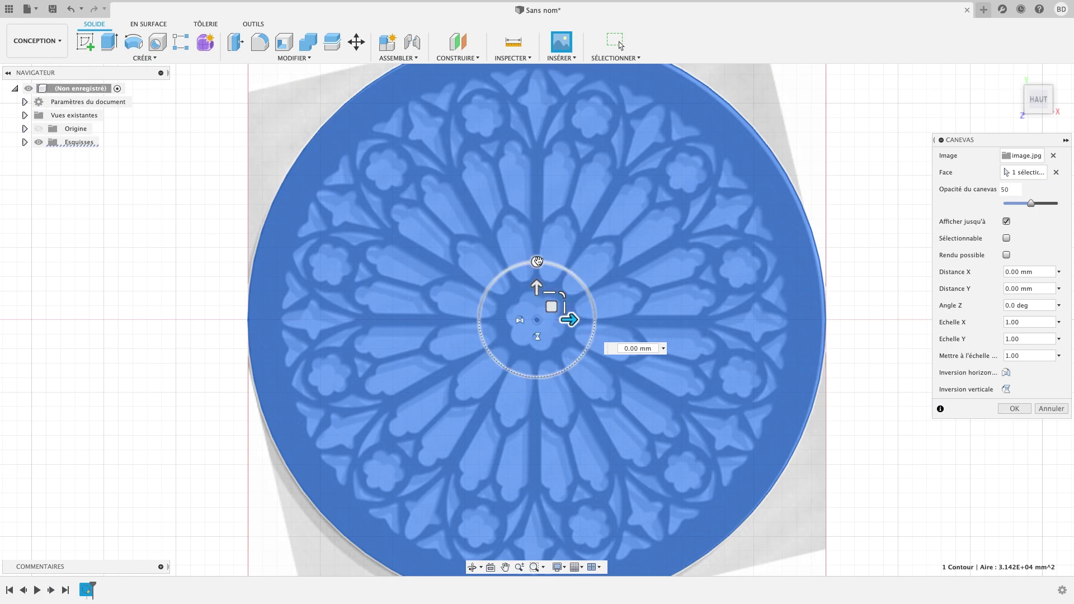
mouse_move(537, 262)
mouse_down()
mouse_move(513, 265)
mouse_move(537, 261)
mouse_up()
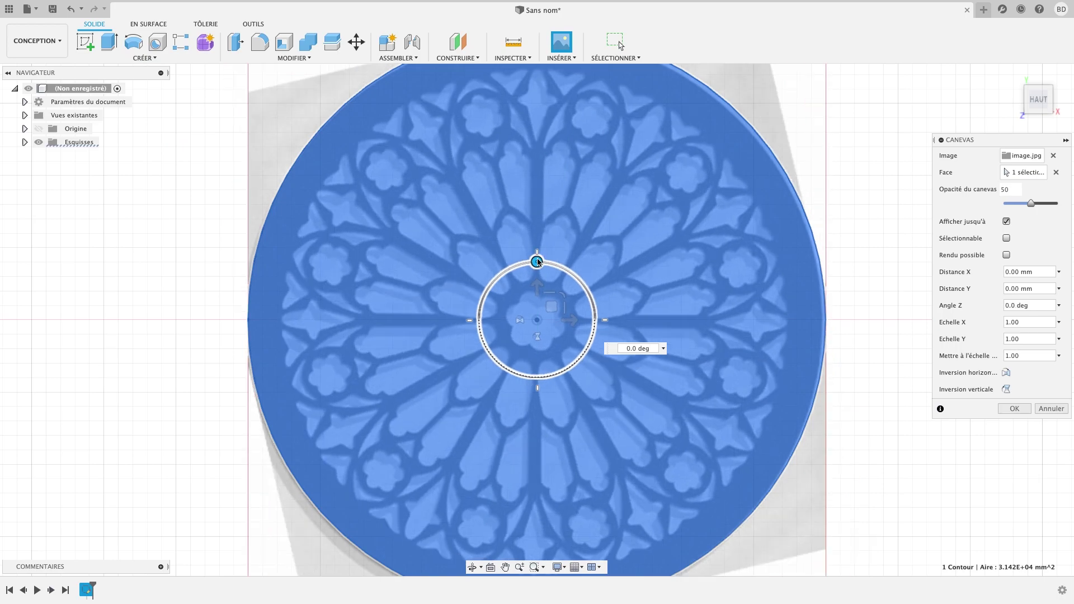
mouse_move(565, 293)
mouse_down()
mouse_move(583, 289)
mouse_move(570, 296)
mouse_up()
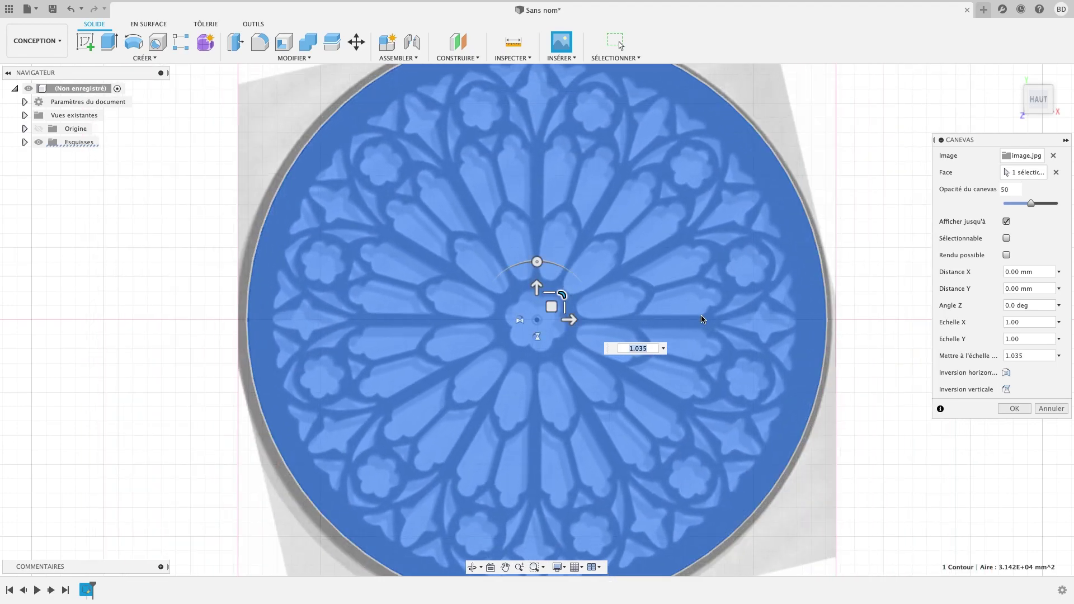
text(1)
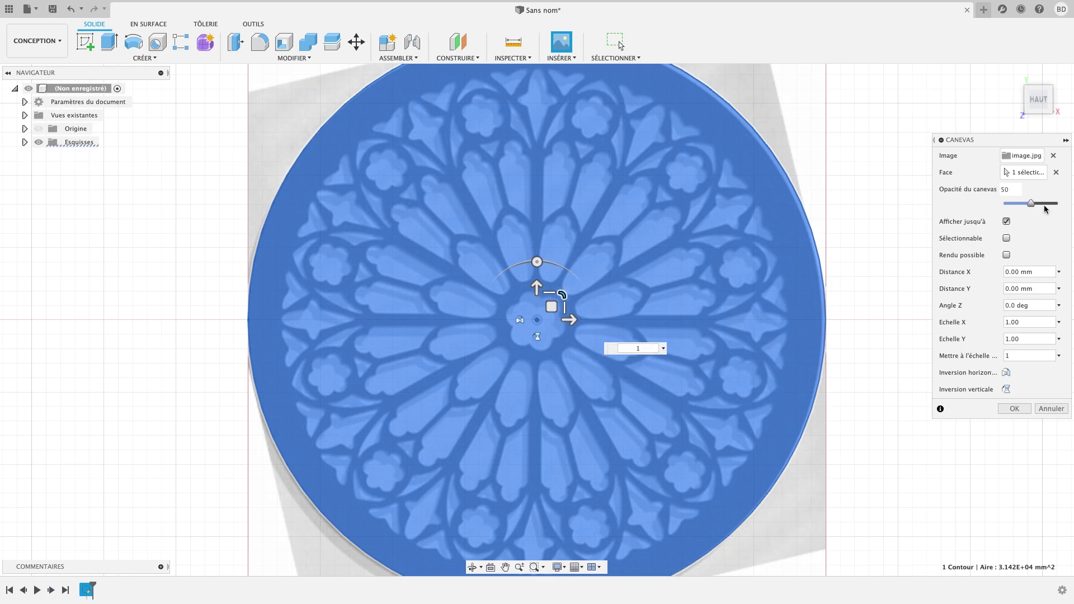
drag(1031, 203, 1002, 187)
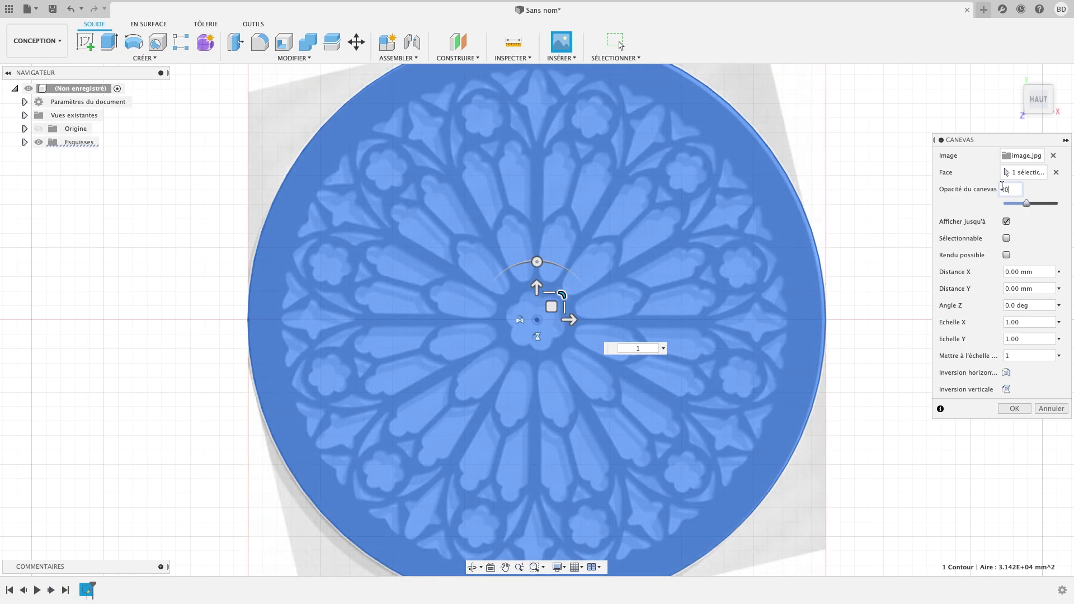
click(1015, 409)
- Reframe the rose window and start a new sketch on the disc's plane
scroll(874, 420, up, 3)
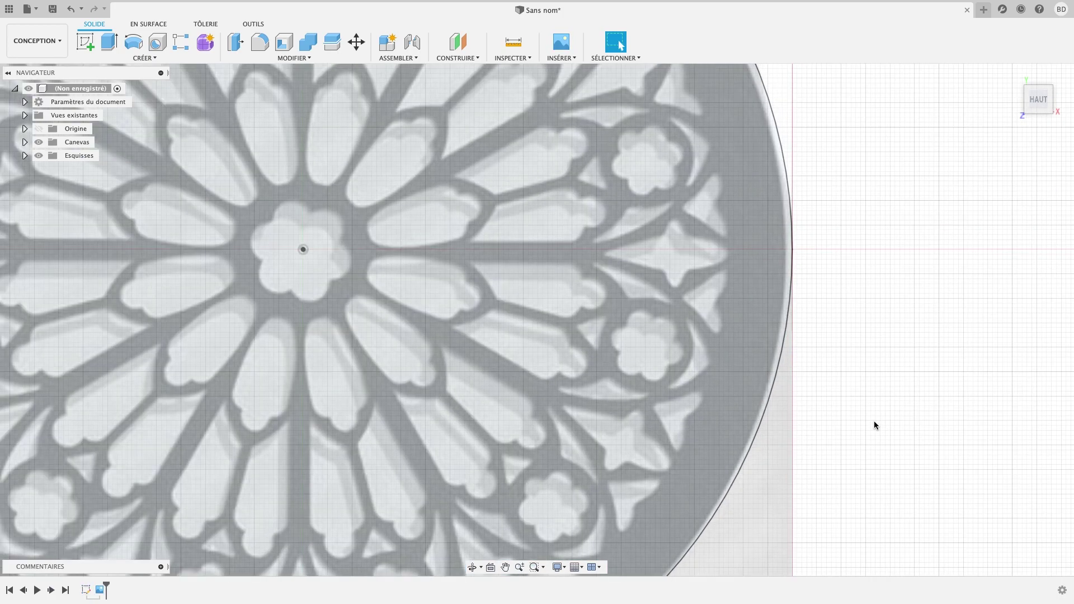
scroll(874, 421, down, 5)
scroll(873, 421, down, 2)
mouse_move(696, 391)
middle_down()
mouse_move(530, 323)
mouse_move(549, 360)
middle_up()
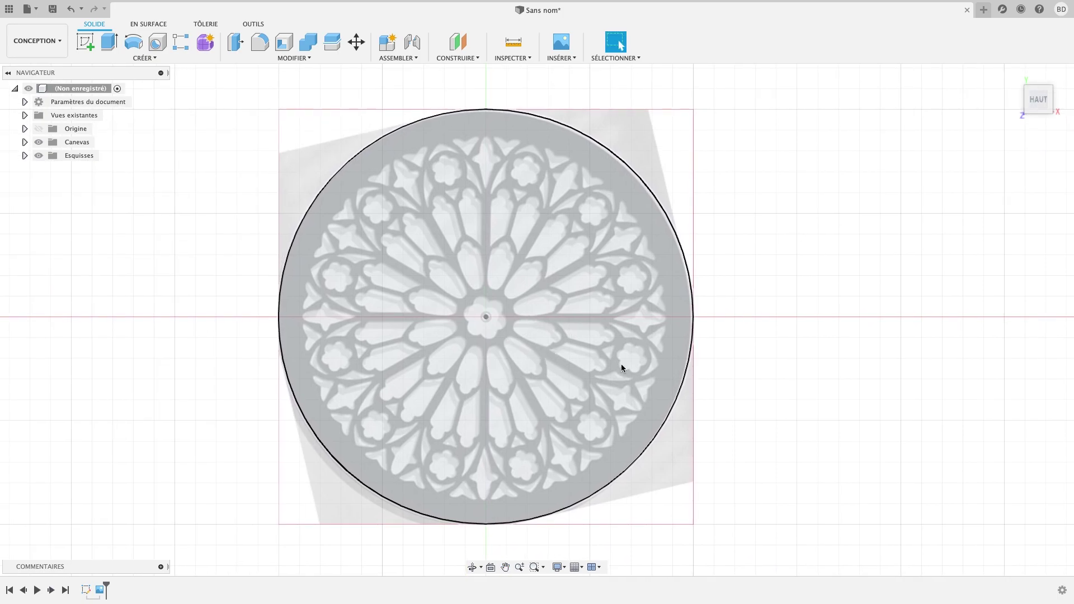
click(88, 42)
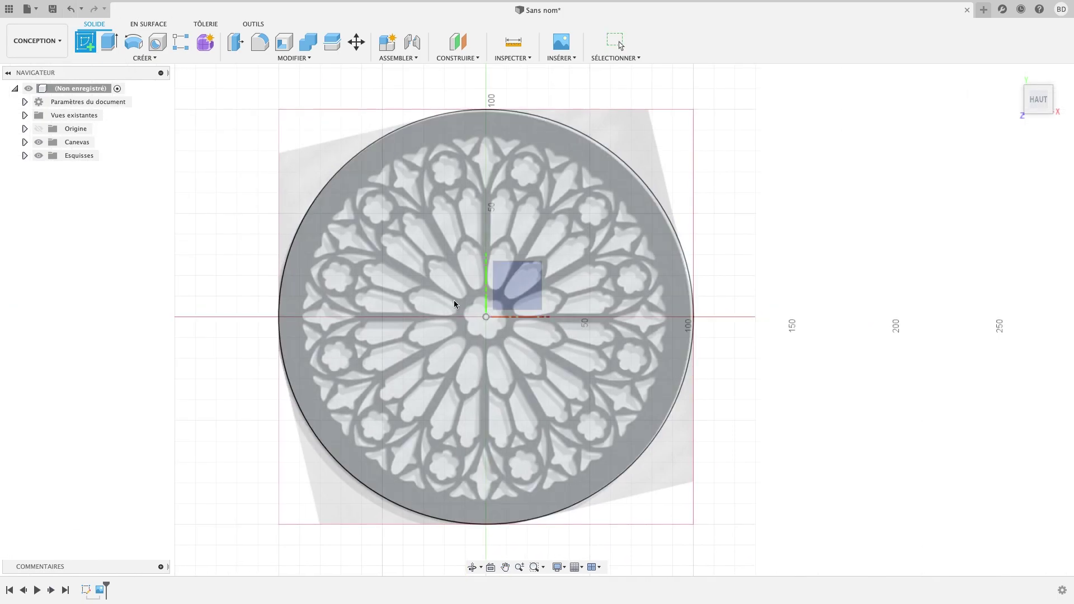
click(568, 319)
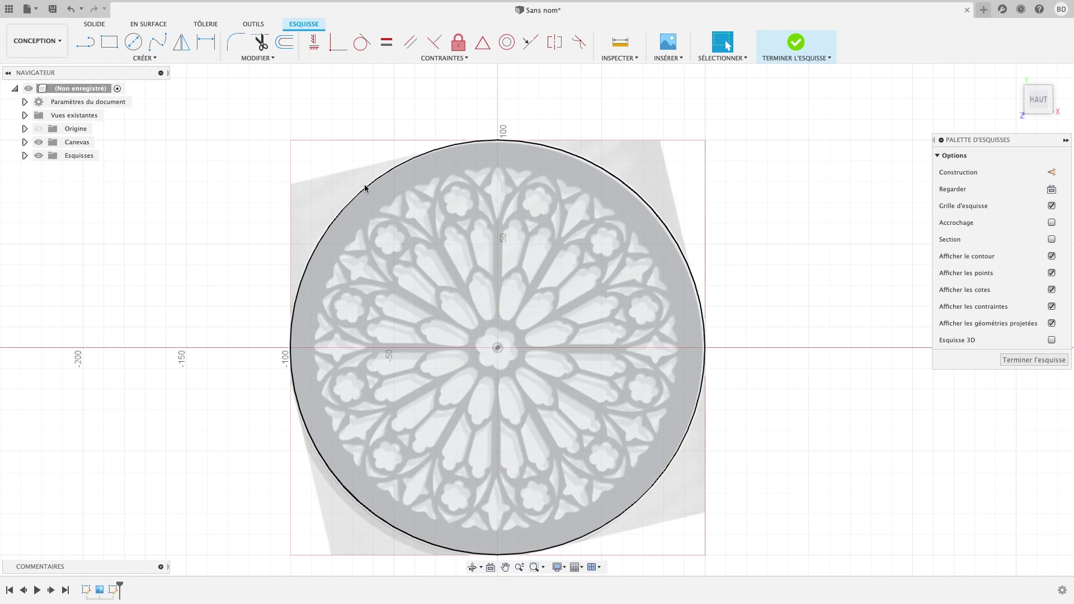
- Draw a horizontal line from the origin out past the disc's right edge
click(85, 41)
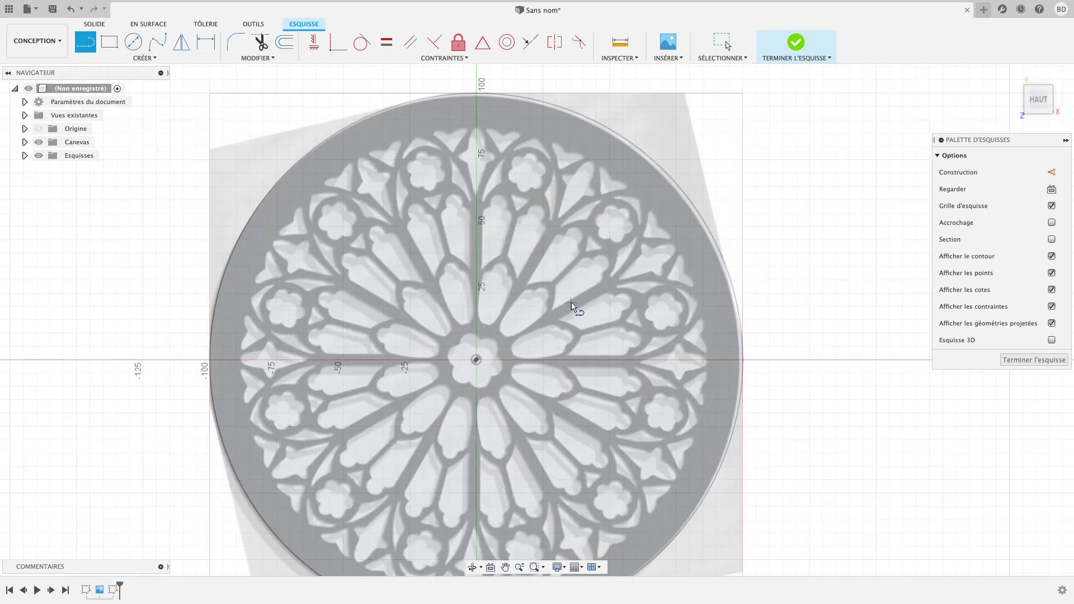
scroll(576, 312, up, 5)
click(426, 390)
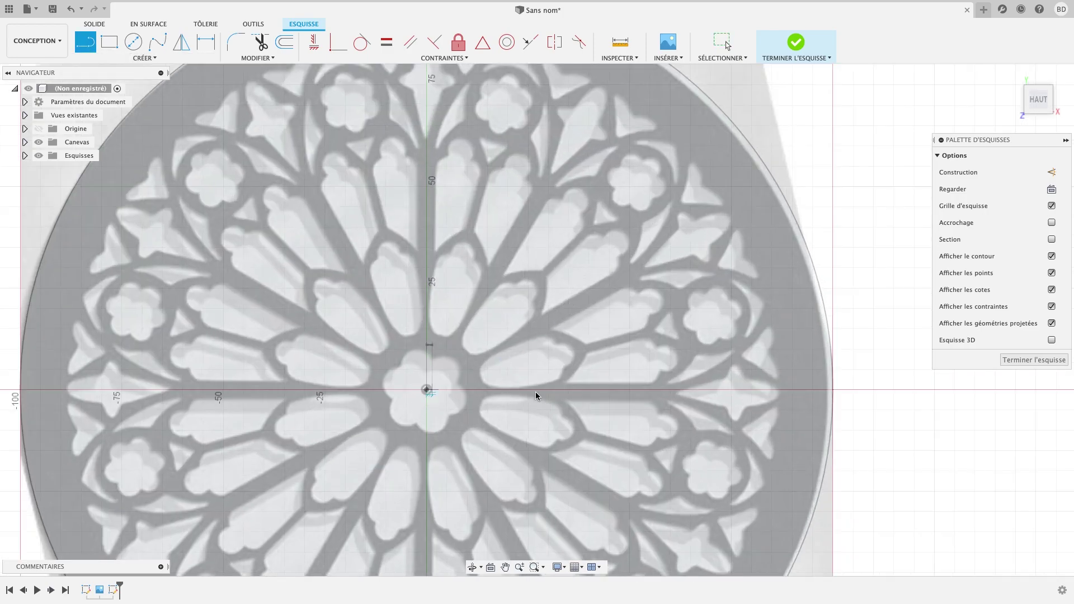
click(883, 391)
key(Escape)
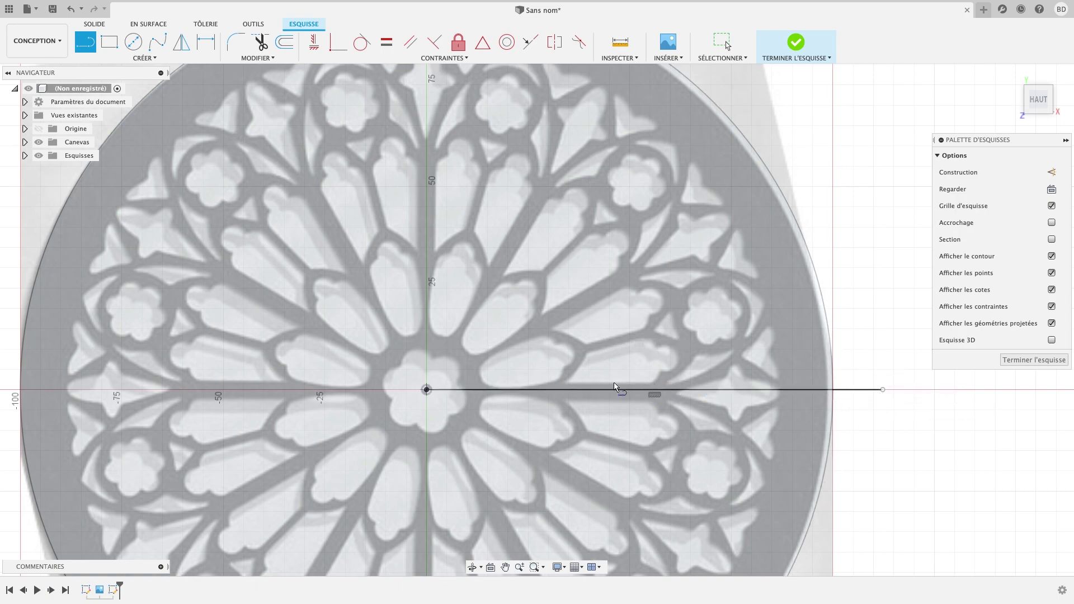
- Draw a 200 mm diameter circle centred on the origin
click(133, 41)
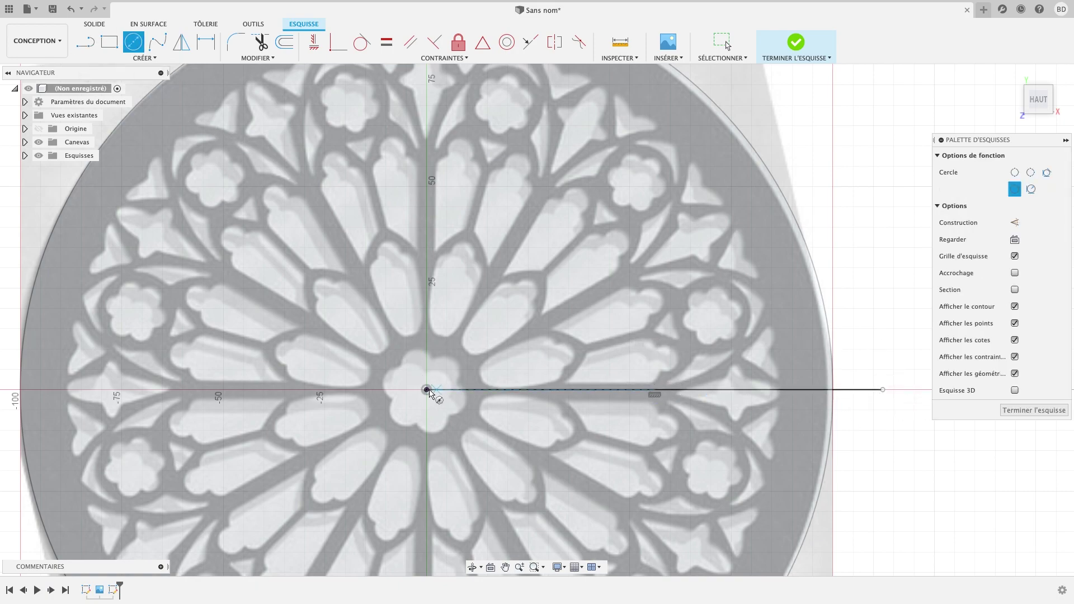
click(426, 389)
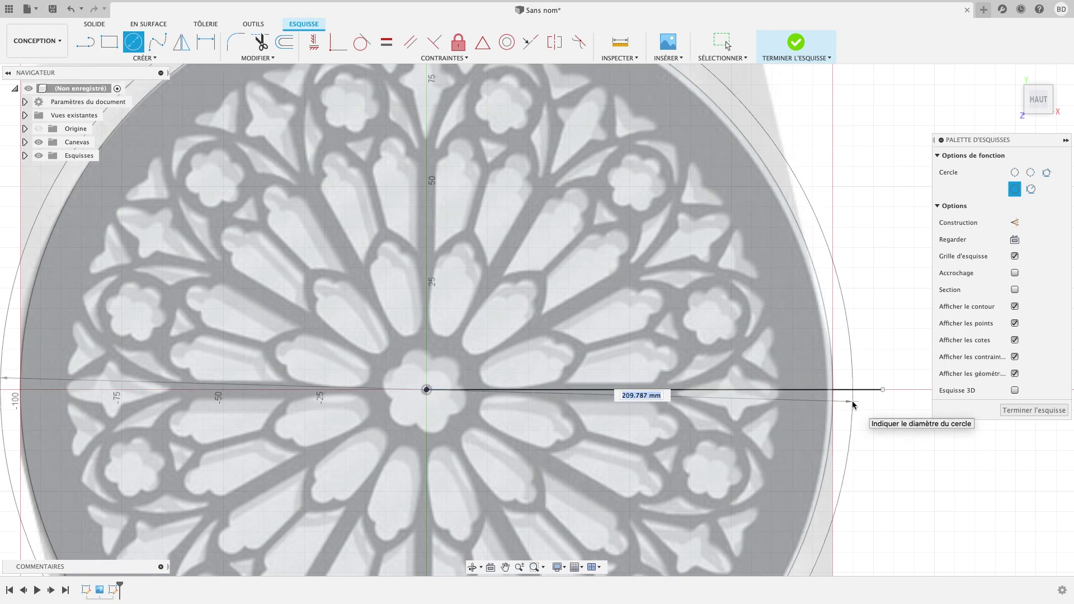
text(200)
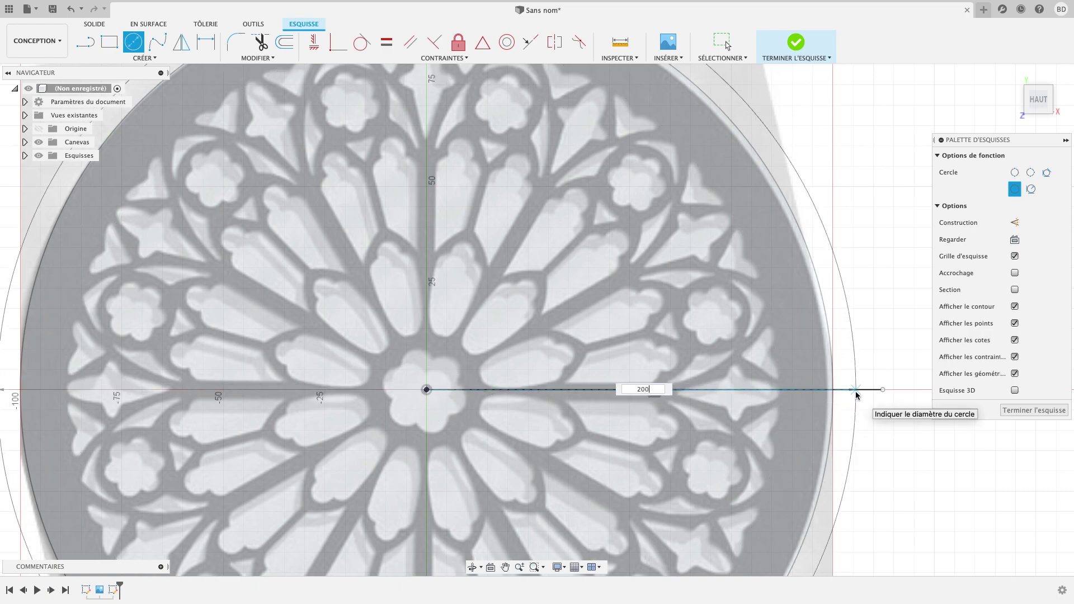
key(Return)
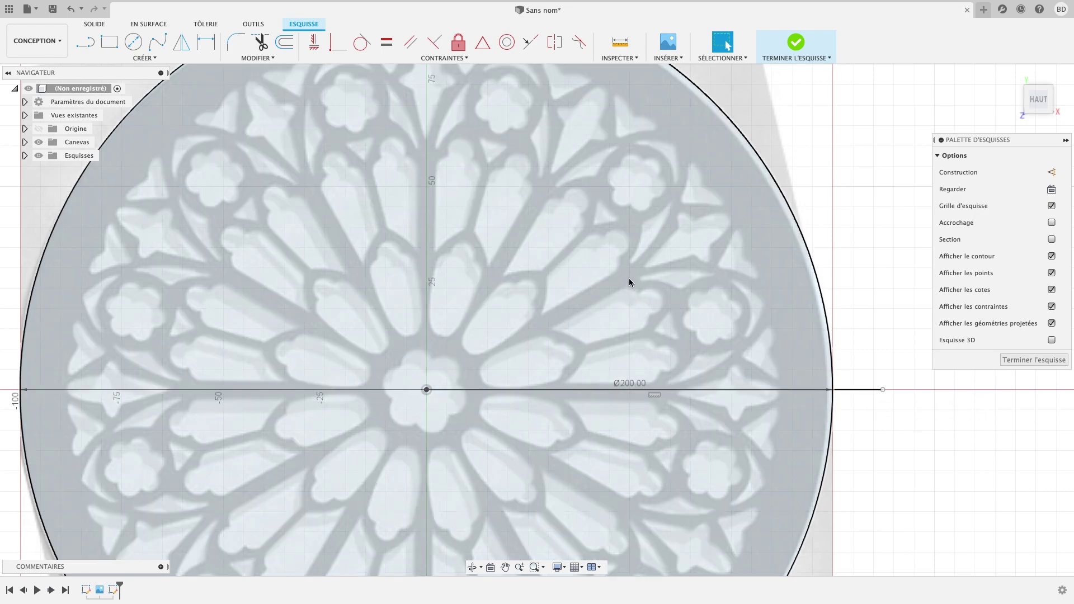
scroll(636, 340, up, 3)
scroll(636, 340, down, 3)
scroll(636, 340, down, 1)
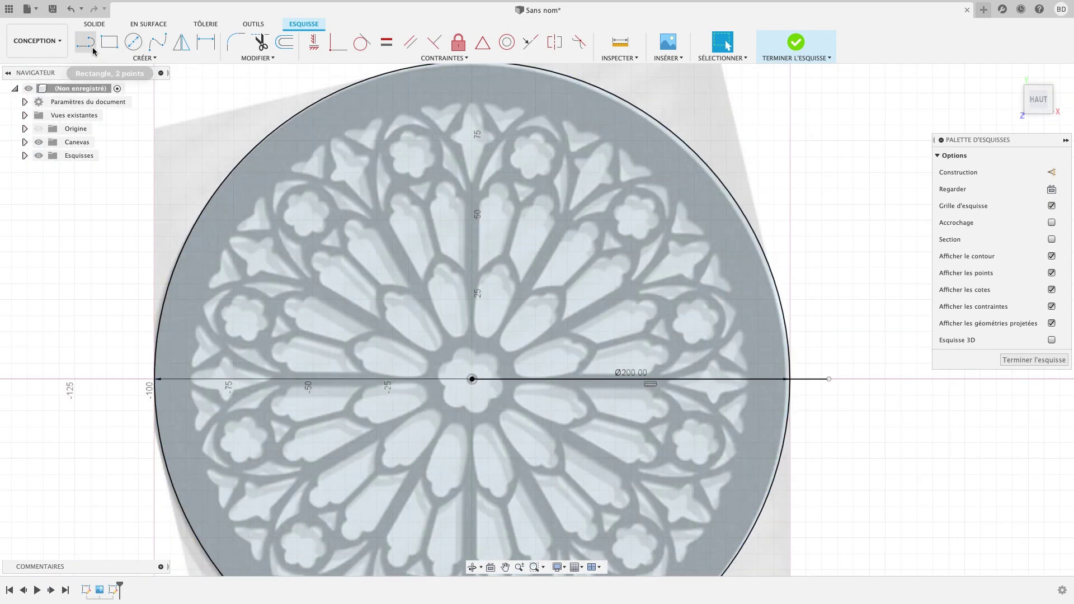
- Draw a radial line from the circle centre at 30° above horizontal
click(93, 51)
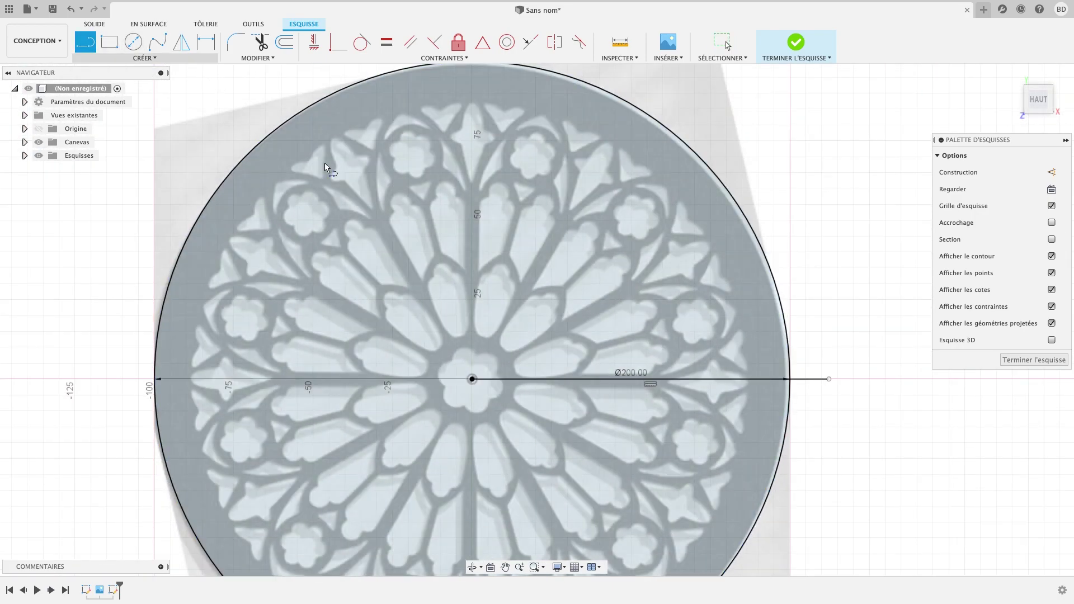
click(473, 379)
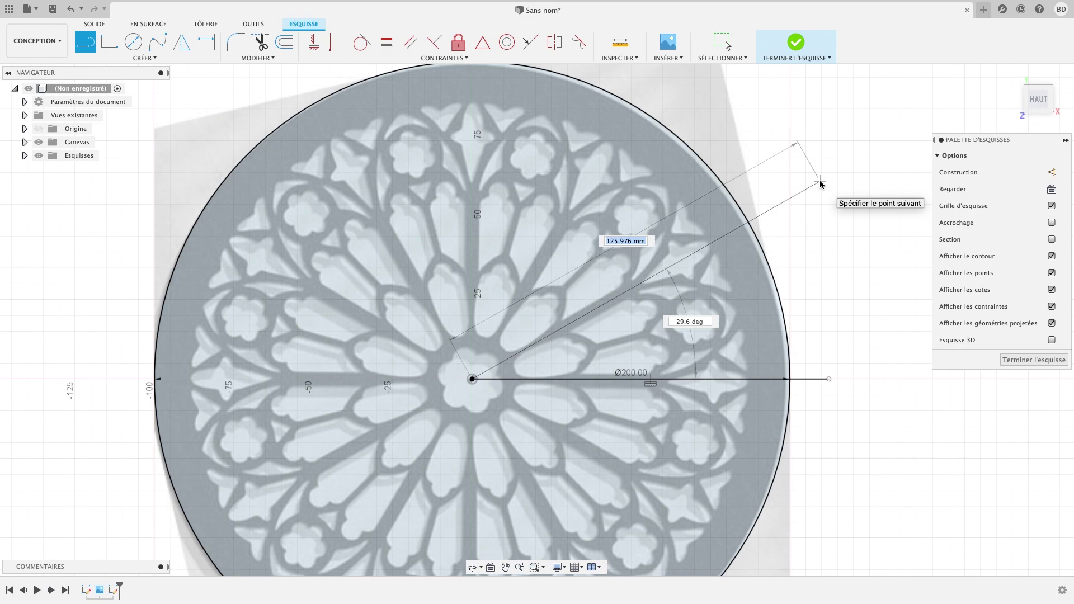
key(Tab)
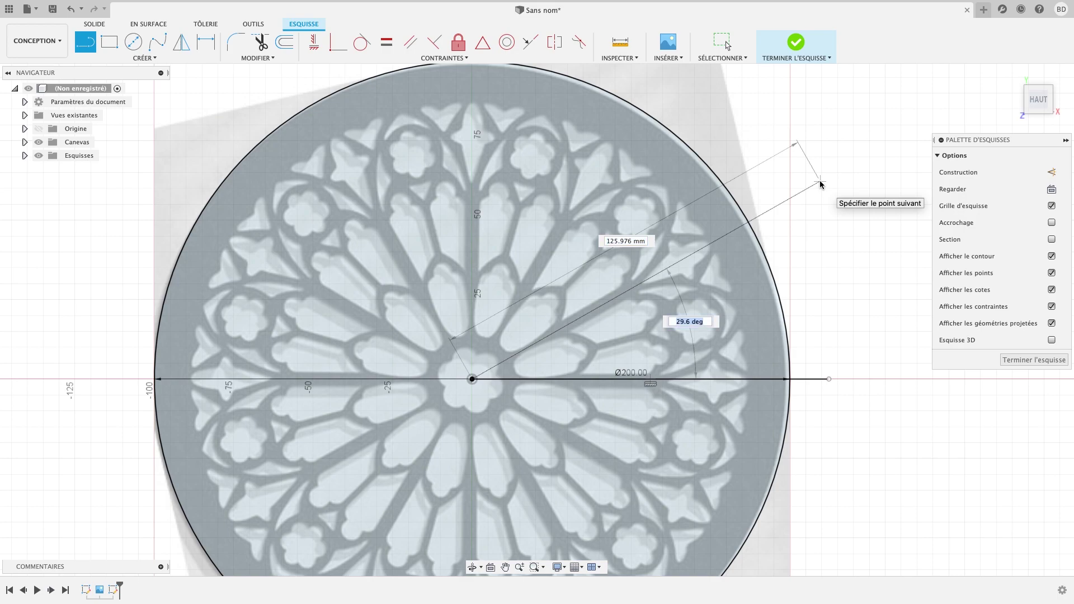
text(30)
key(Return)
key(Escape)
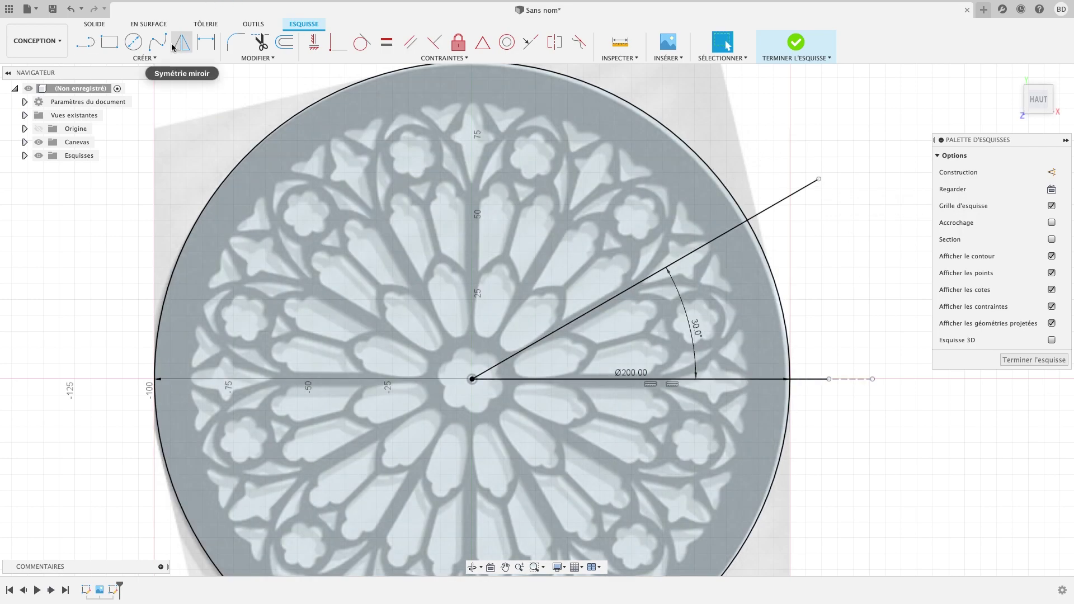
- Draw a second radial line from the centre at 15°, then select it
click(91, 46)
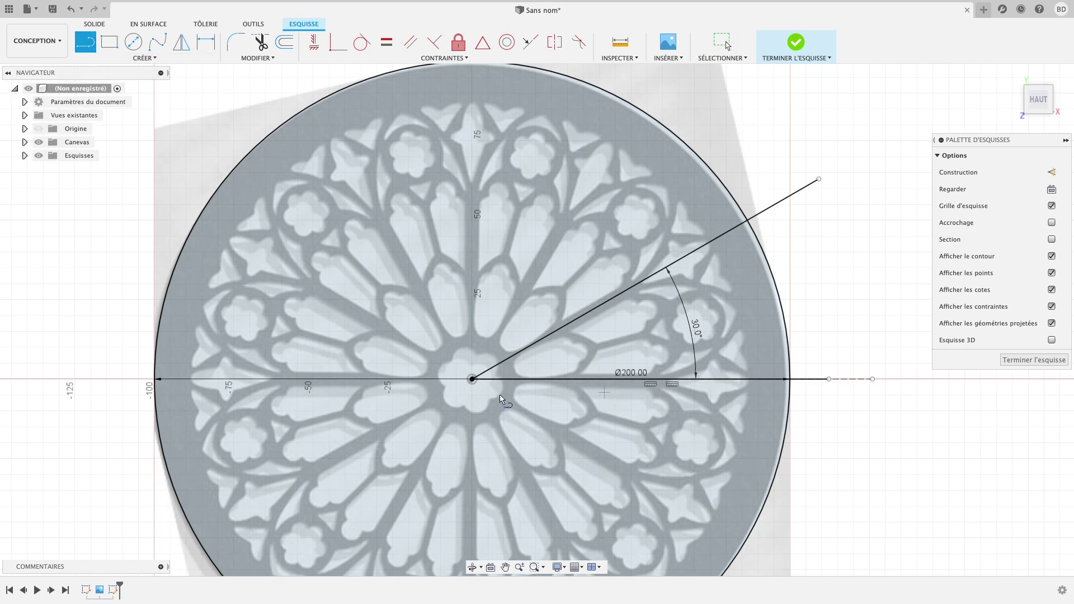
click(473, 380)
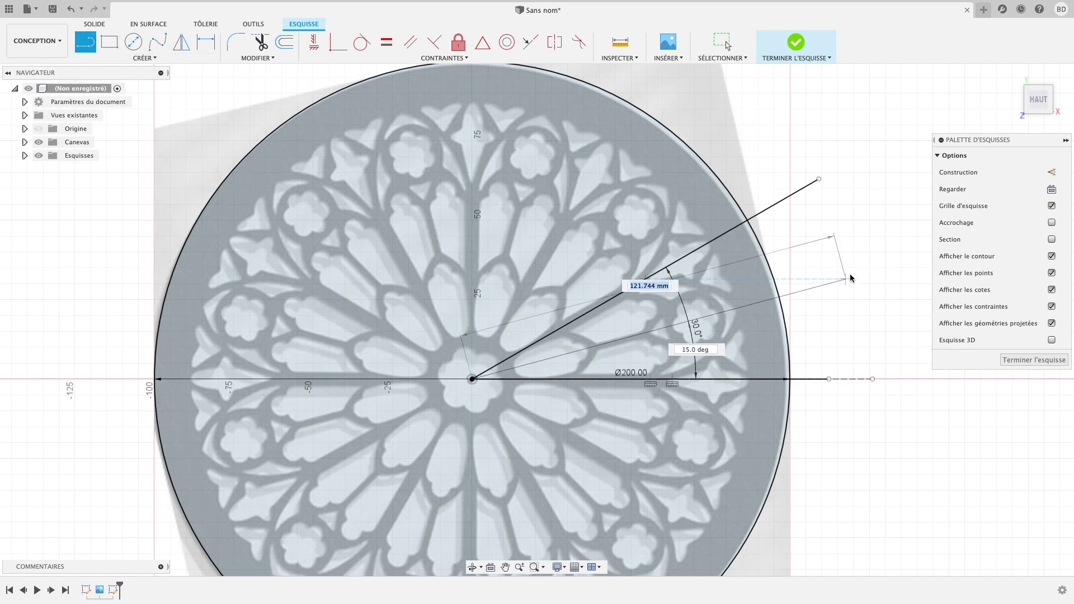
key(Tab)
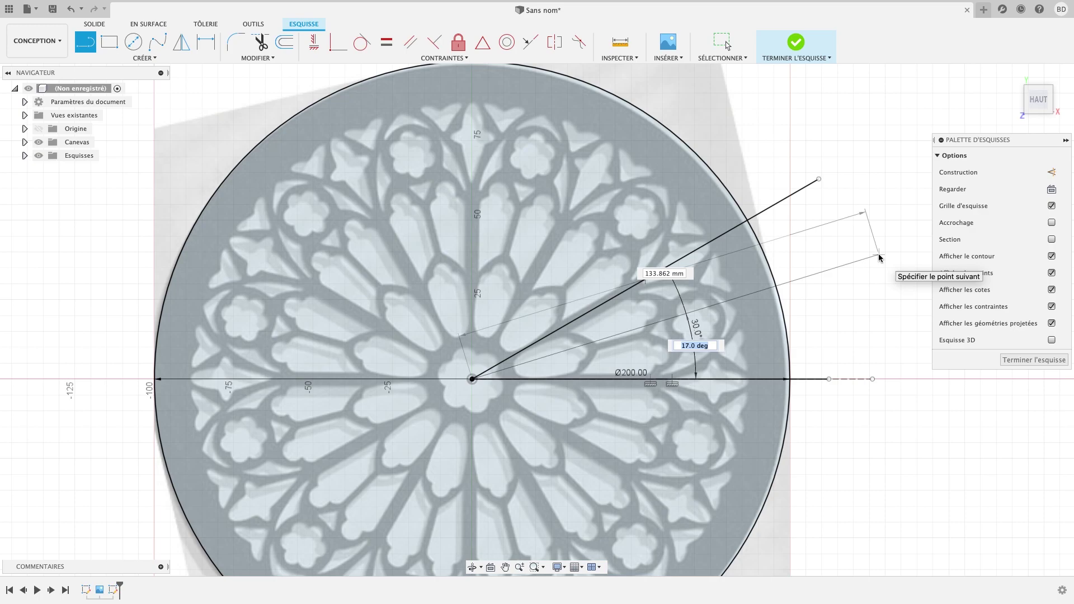
text(15)
key(Return)
key(Escape)
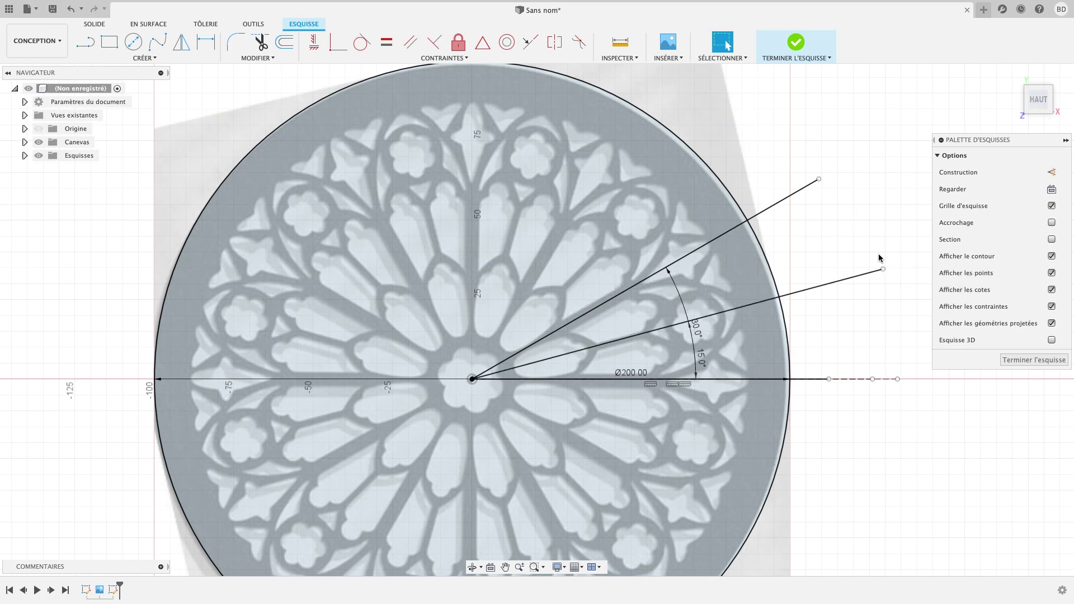
scroll(817, 335, down, 2)
scroll(809, 339, up, 3)
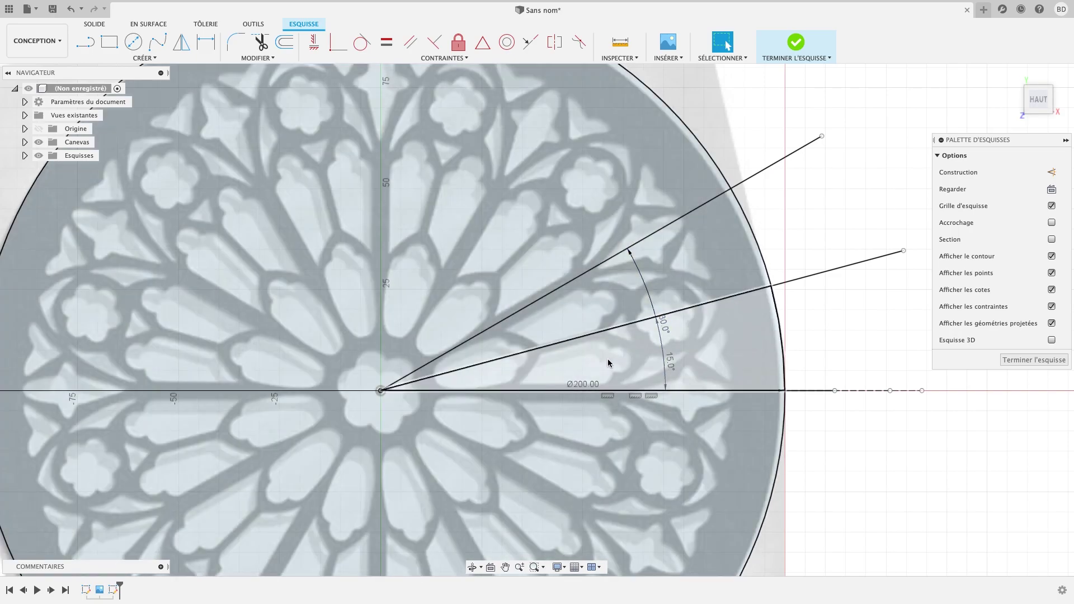
click(538, 349)
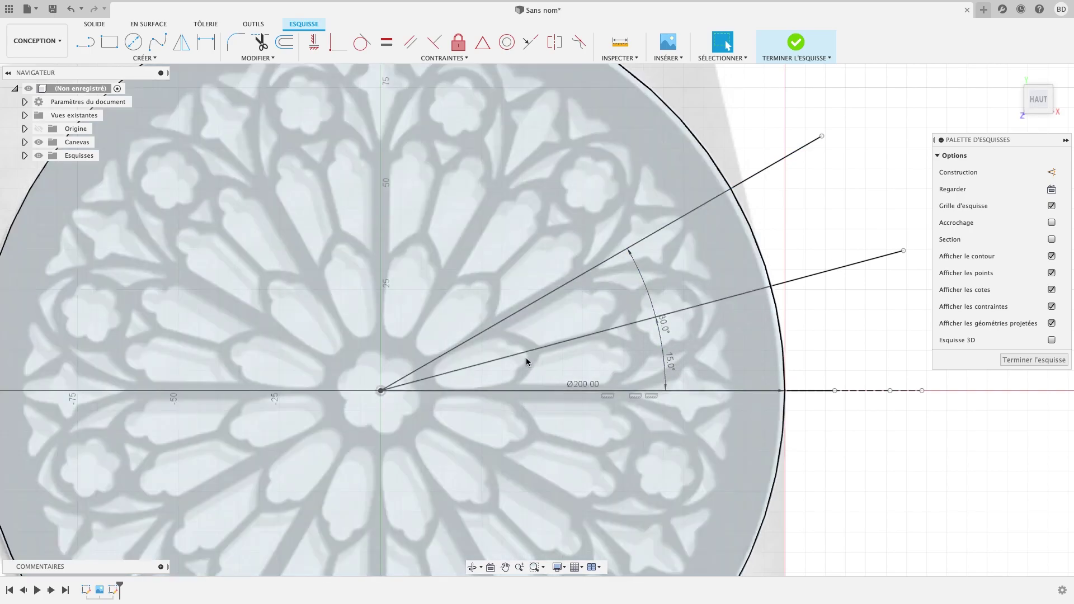
scroll(518, 359, down, 1)
scroll(519, 360, up, 2)
scroll(504, 336, up, 2)
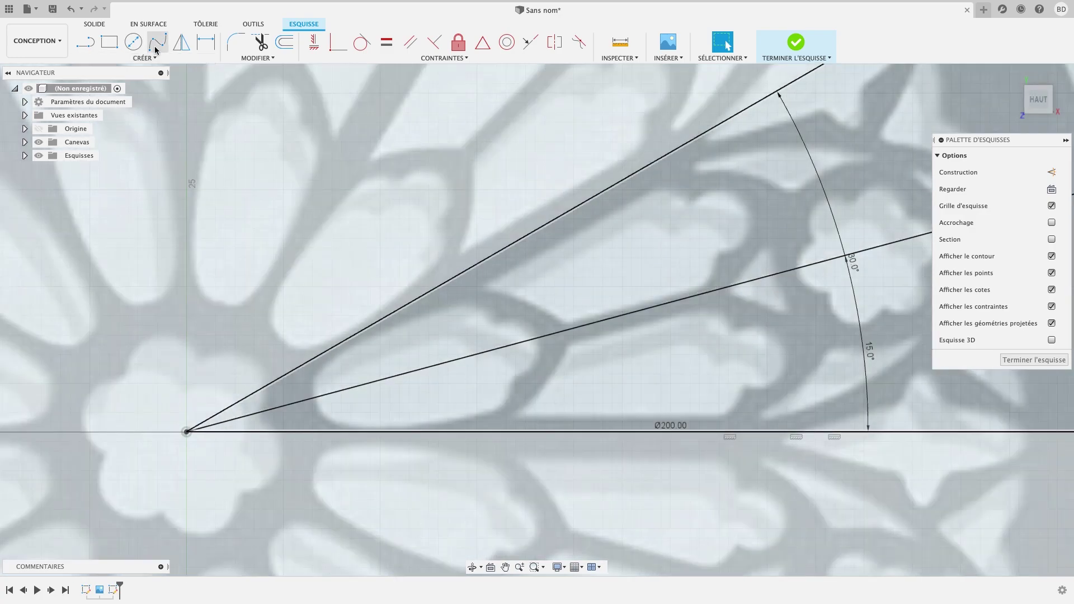
- Draw two small two-point circles along the 15° line at the rounded petal ends
click(133, 41)
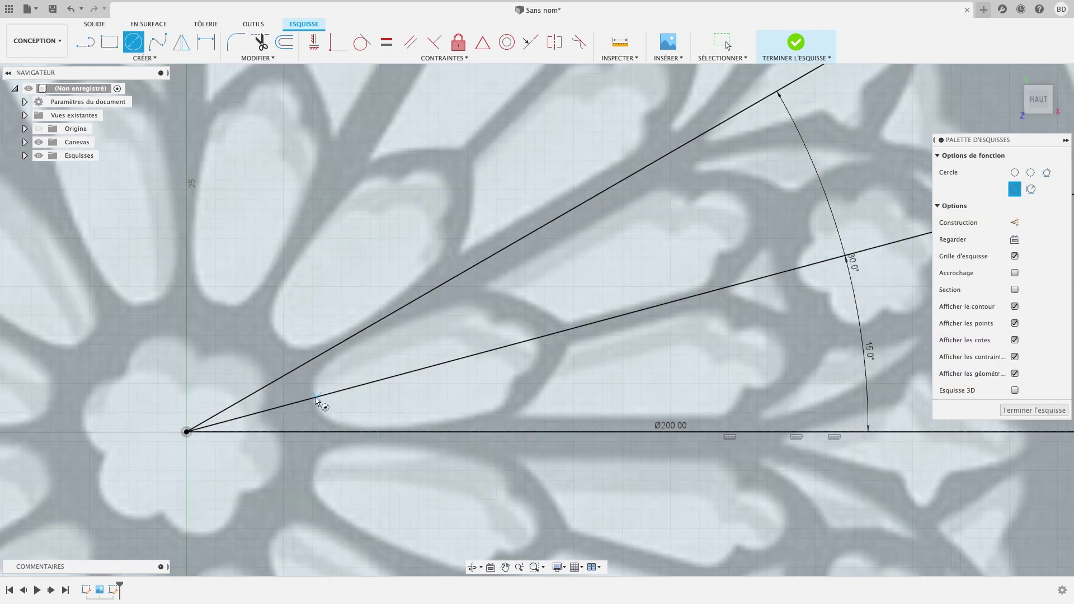
click(143, 58)
mouse_move(96, 94)
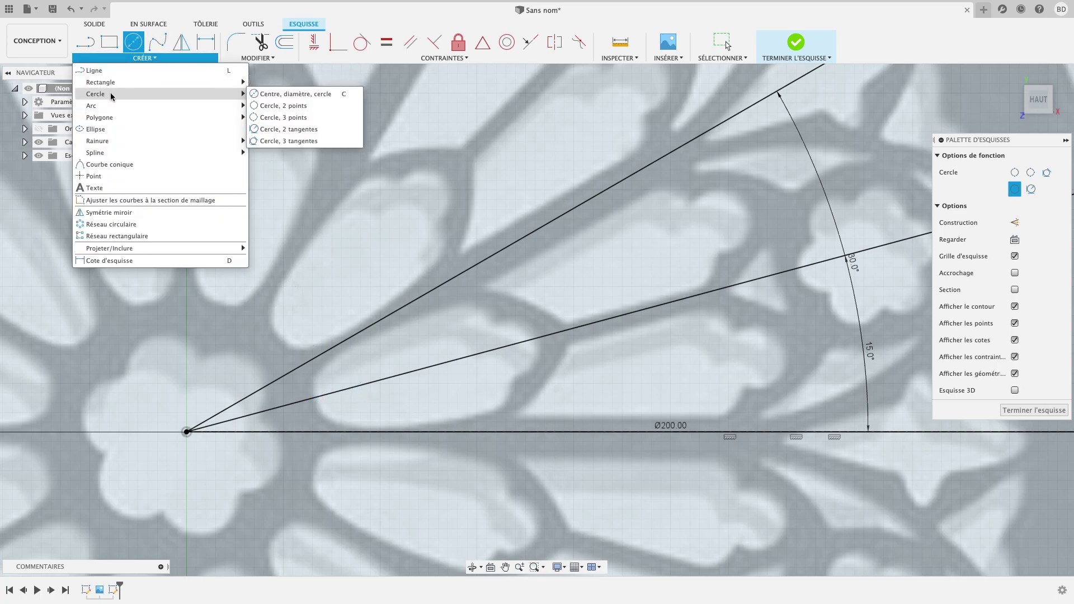
click(289, 109)
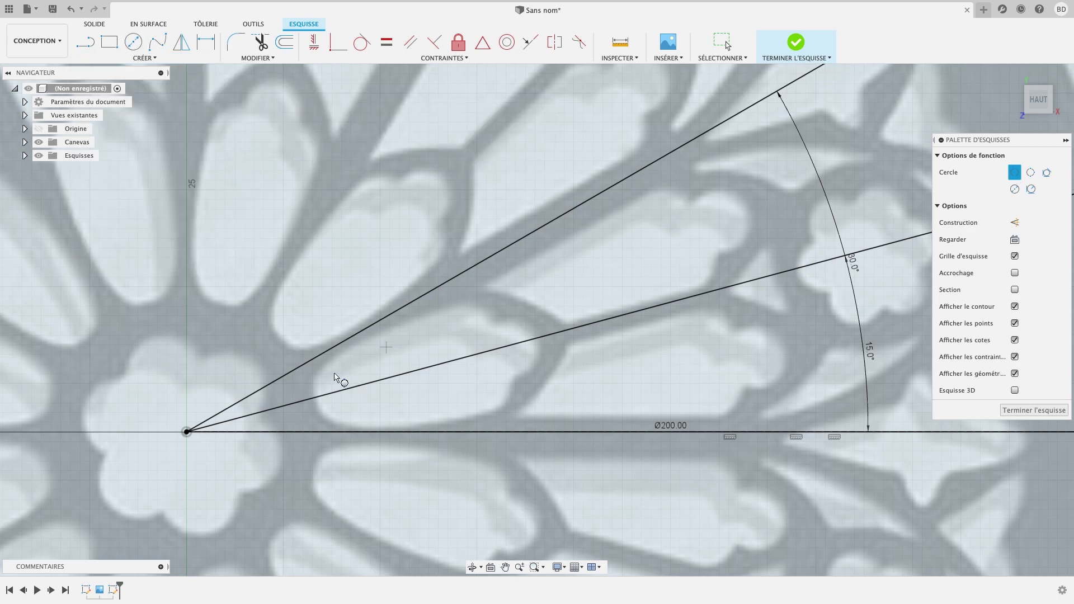
click(313, 399)
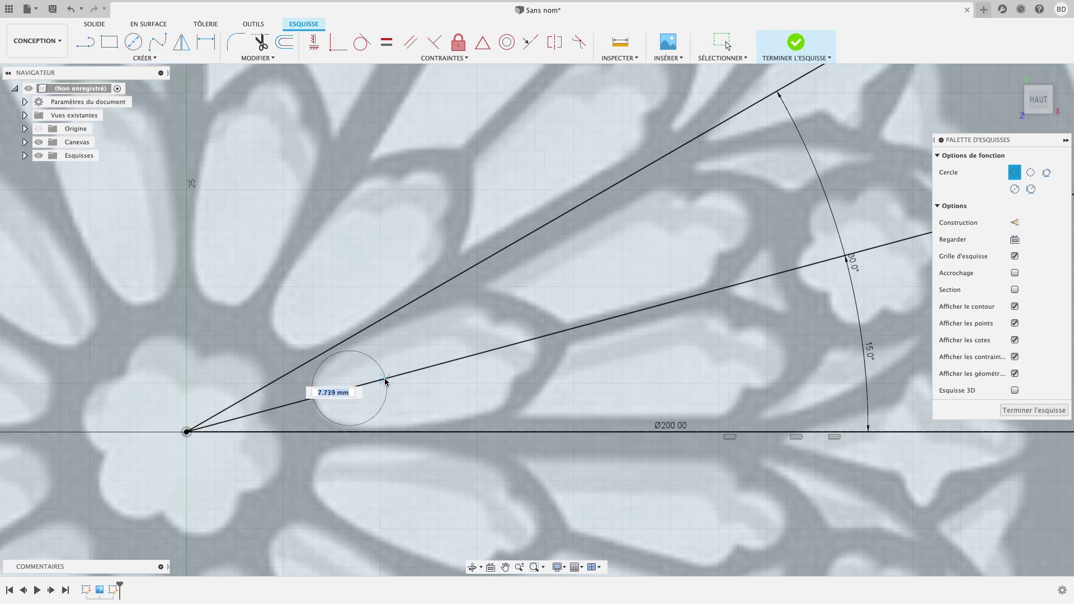
click(383, 381)
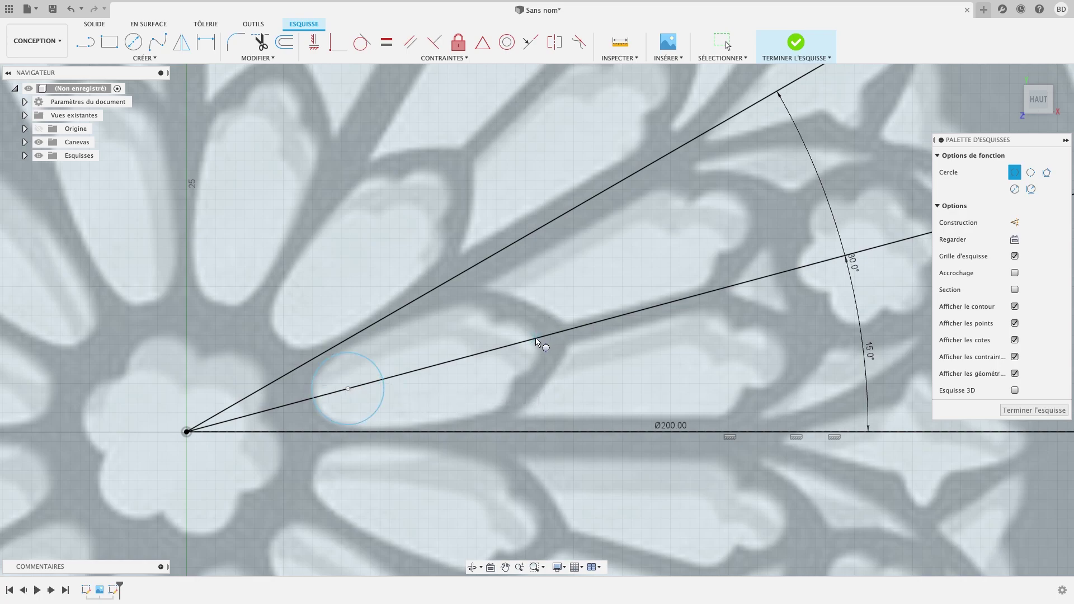
click(489, 356)
key(l)
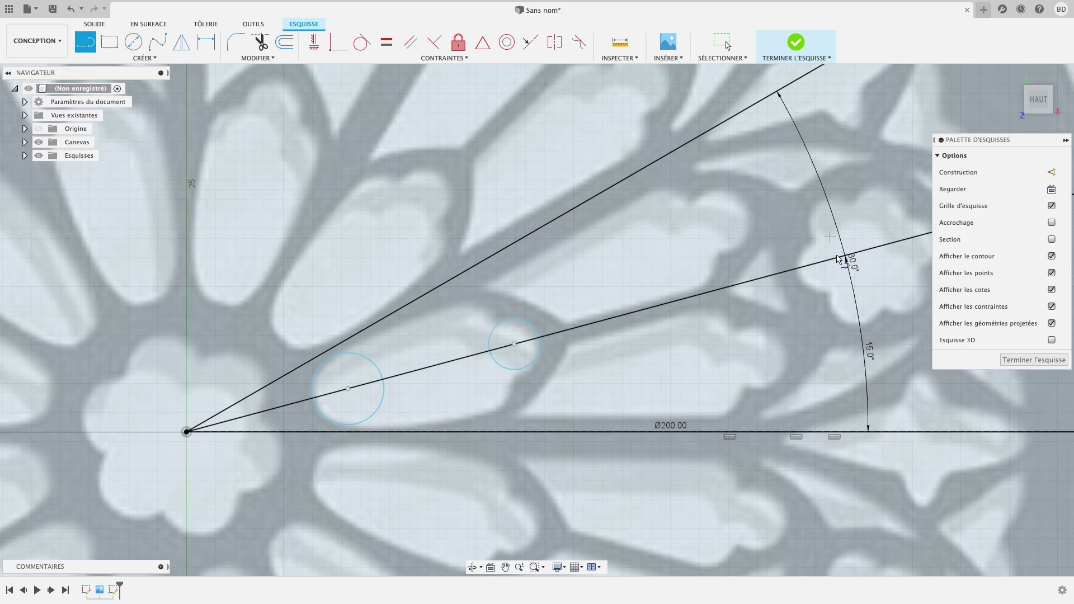
scroll(822, 355, down, 2)
scroll(814, 350, down, 2)
scroll(811, 340, down, 1)
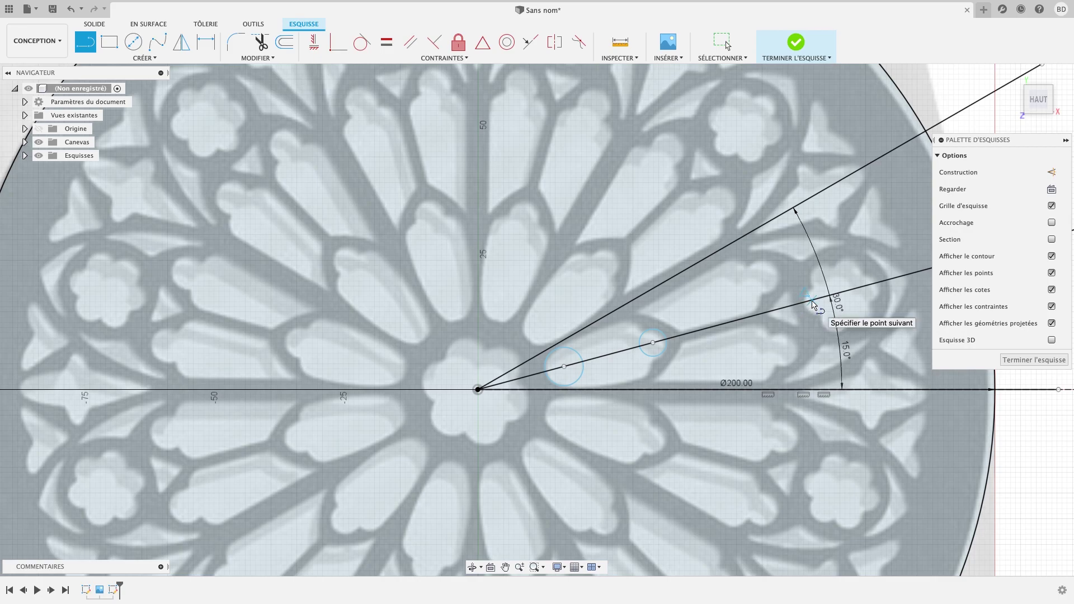
key(Escape)
- Discard an unwanted circle at the origin and recentre the view on the sector lines
click(133, 42)
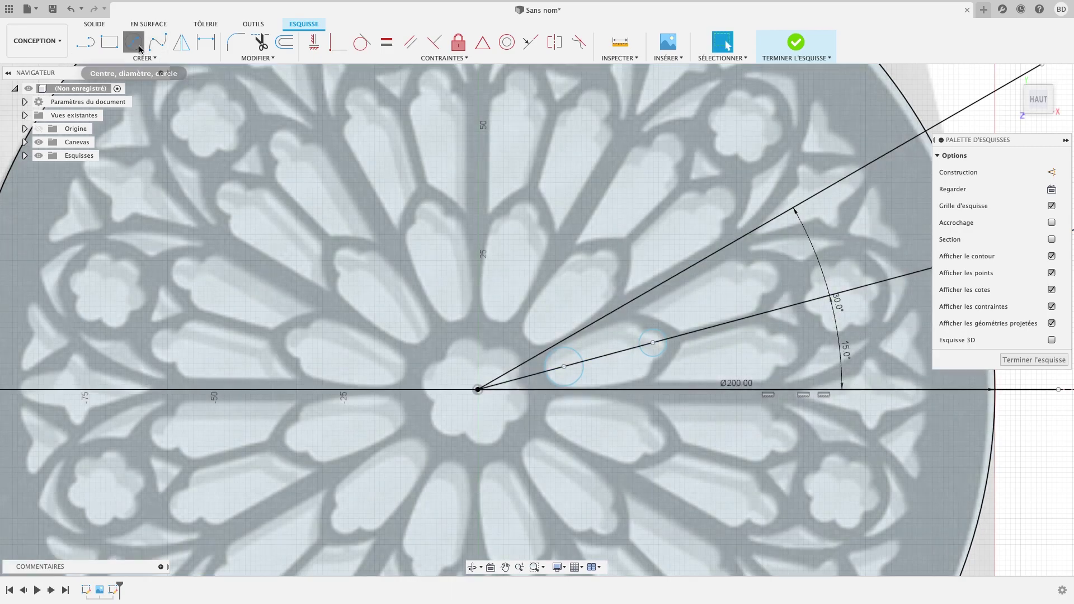
click(477, 390)
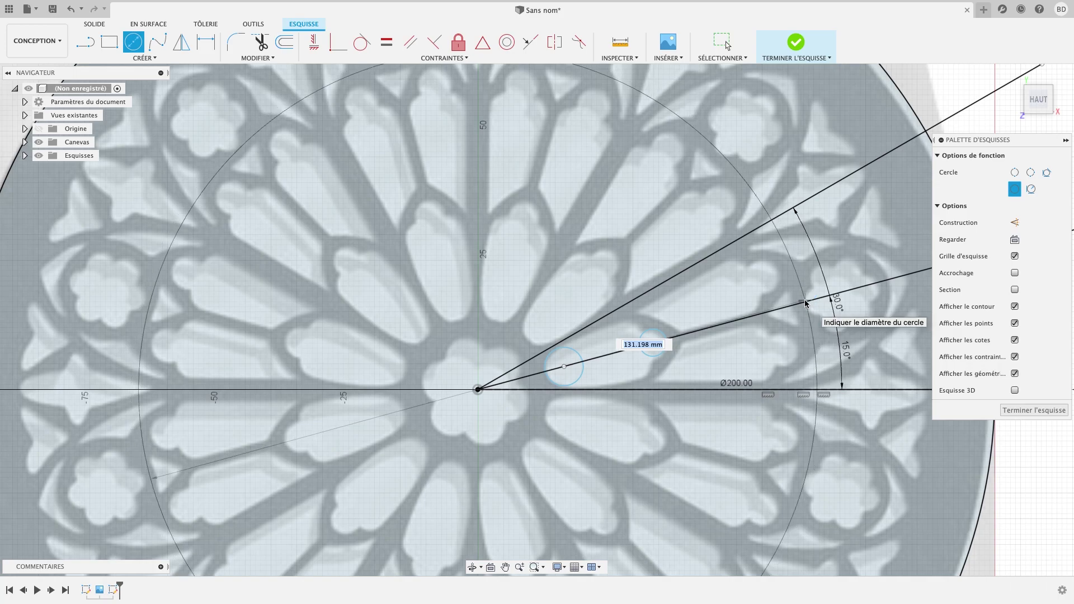
key(Escape)
scroll(809, 288, up, 2)
scroll(809, 287, down, 3)
scroll(810, 287, down, 3)
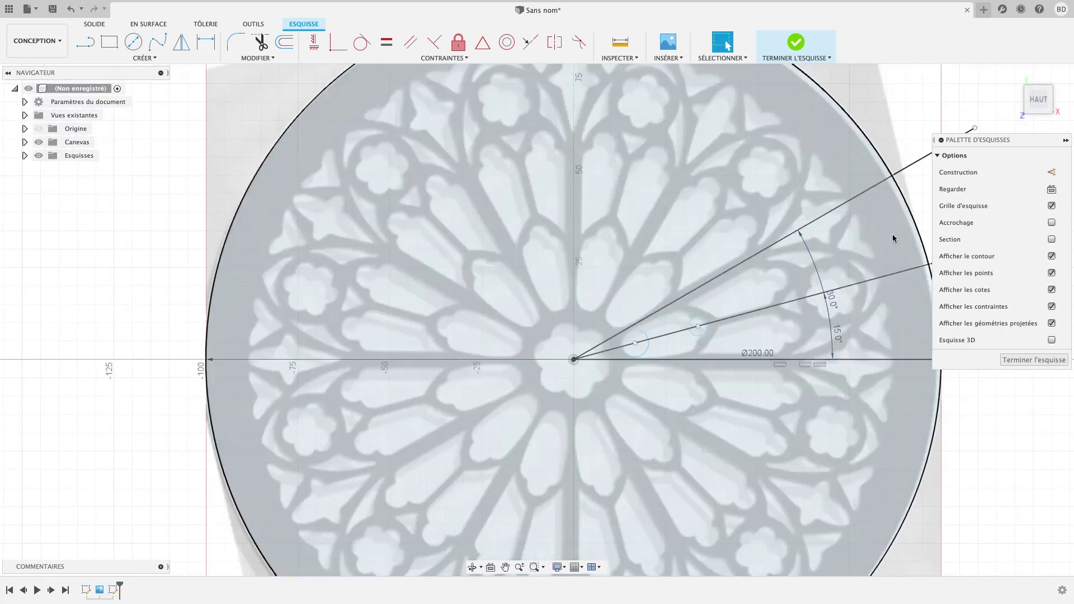
scroll(814, 290, up, 2)
middle_drag(817, 291, 676, 303)
- Draw a chord from the 30° line's rim point through the 15° point to the horizontal axis
key(l)
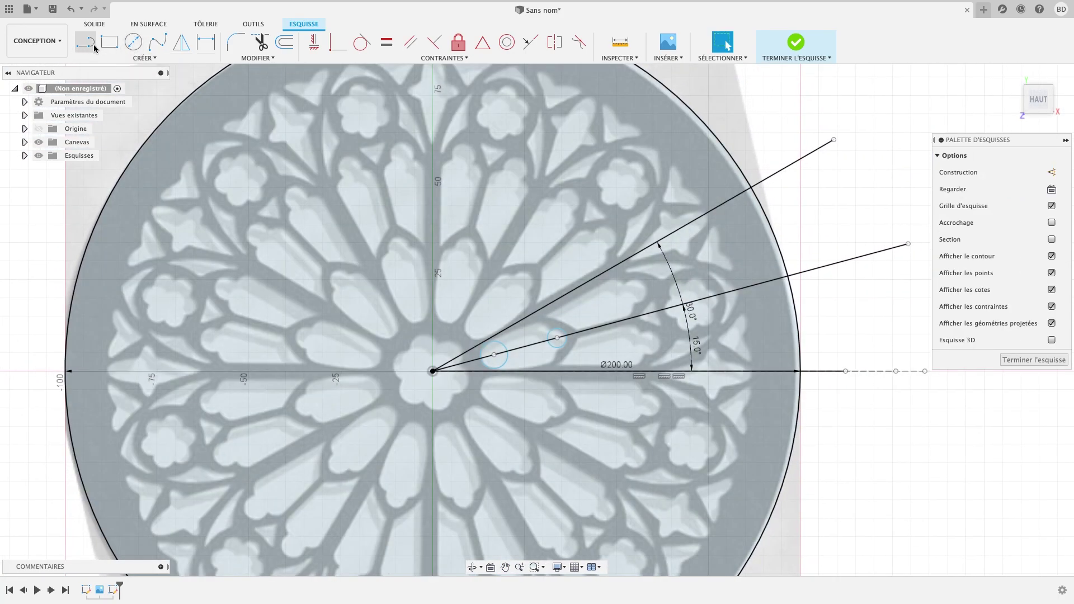
click(752, 190)
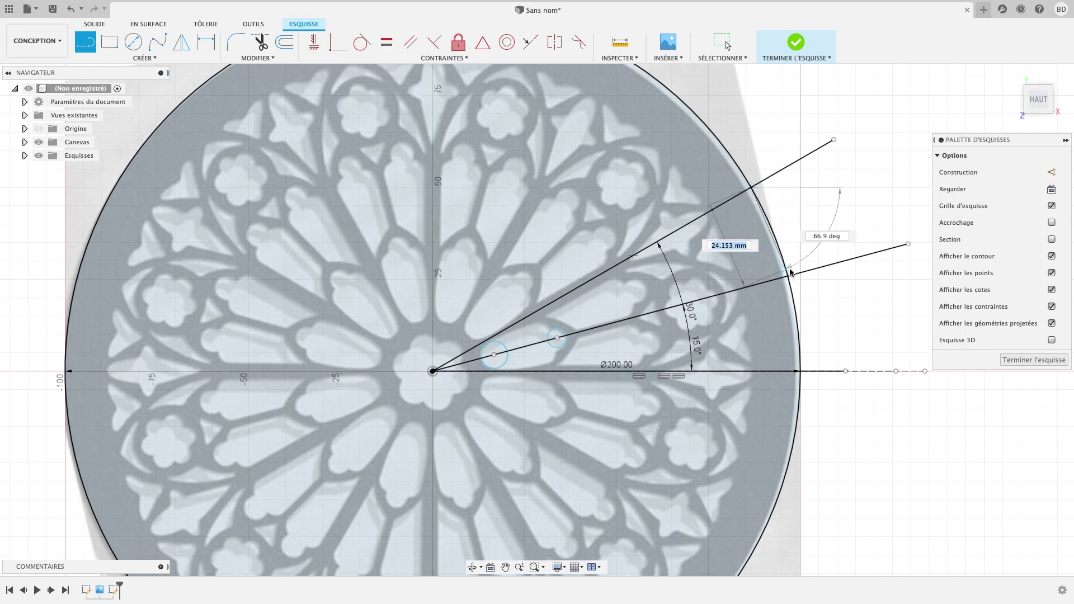
click(789, 276)
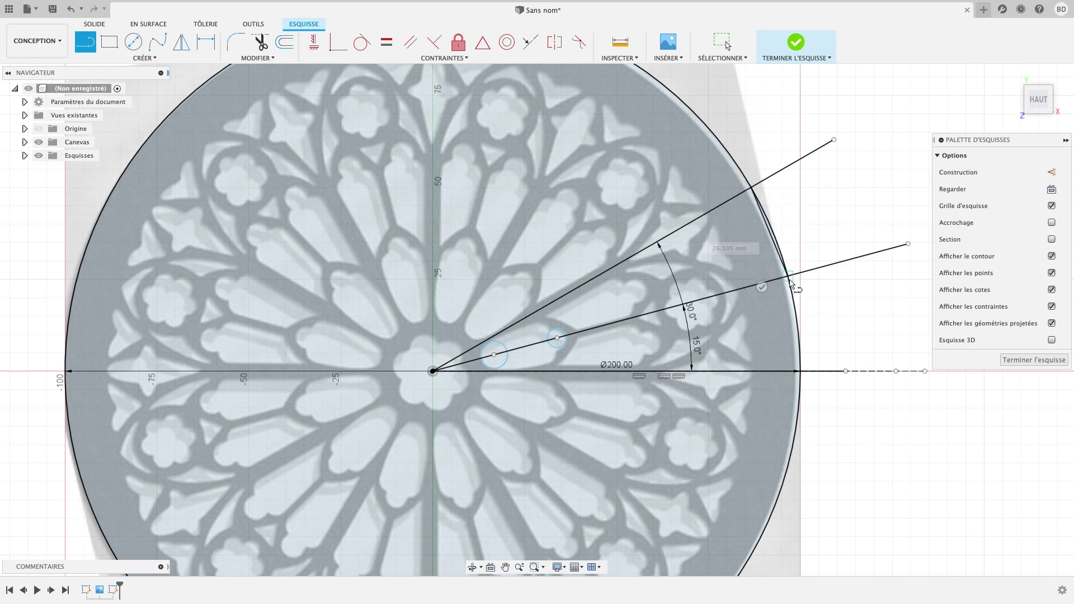
click(800, 371)
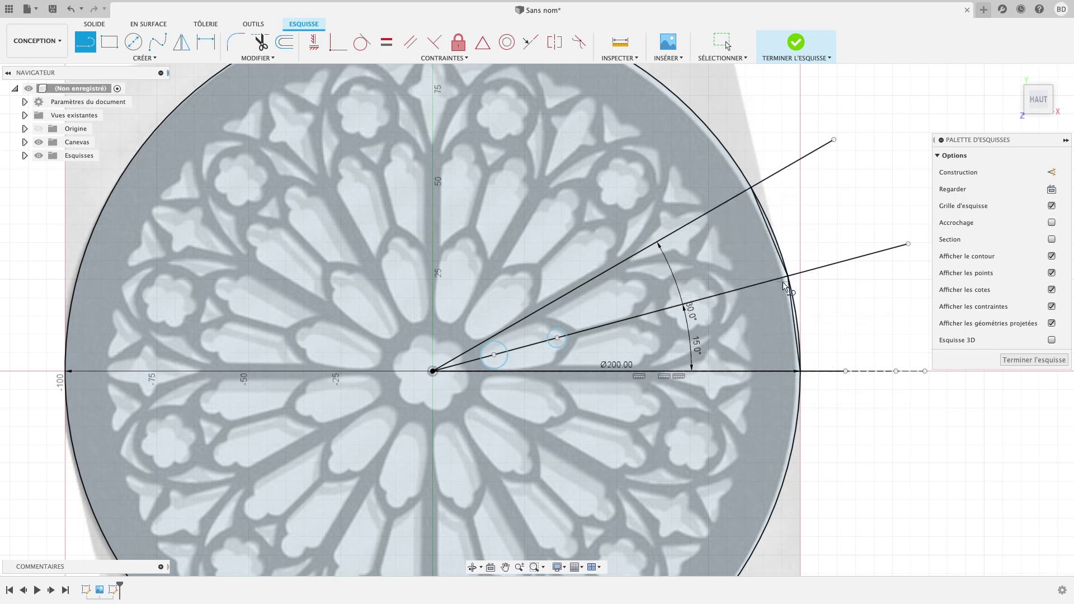
- Draw two more radial lines from points on the circle back to the centre
click(794, 325)
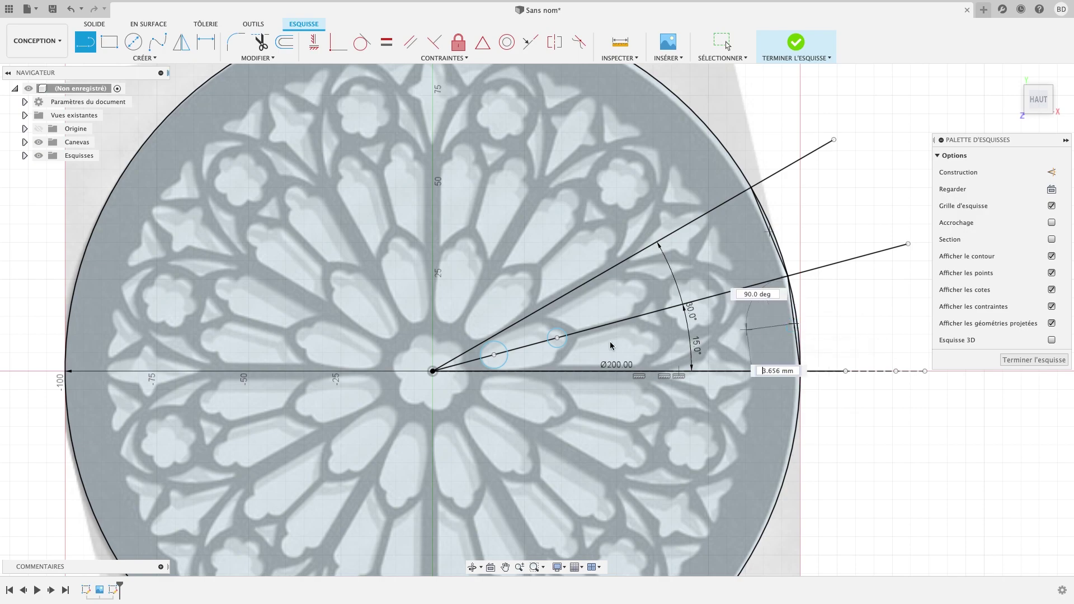
click(433, 371)
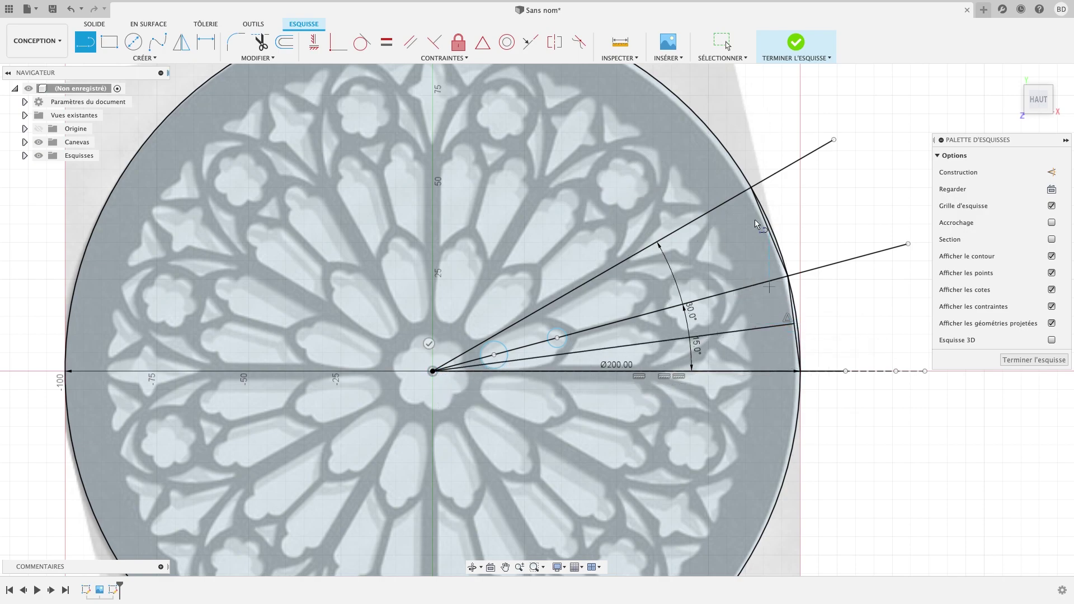
click(768, 231)
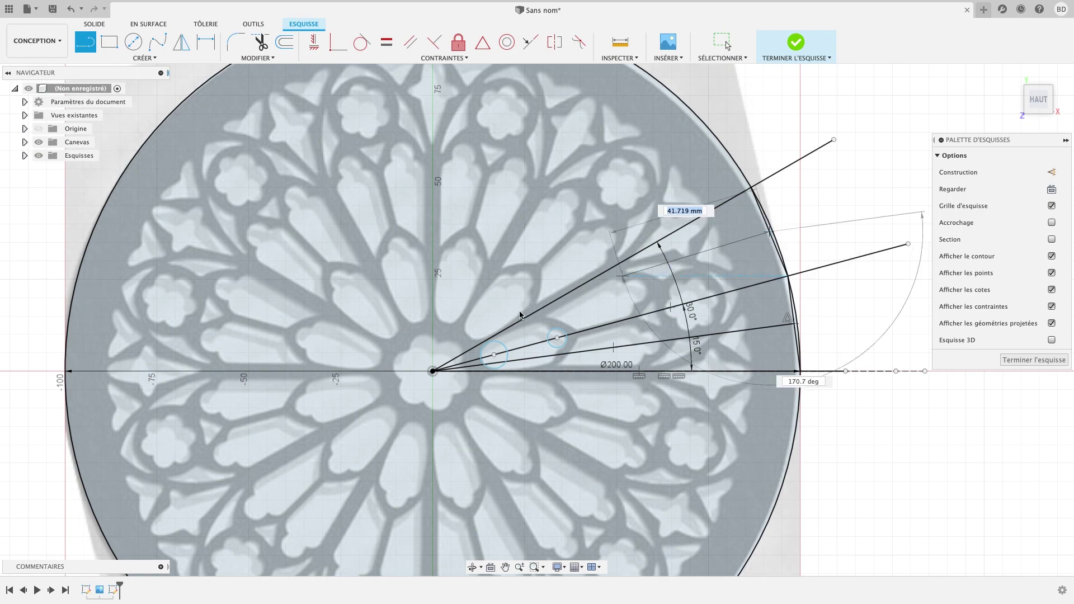
click(433, 371)
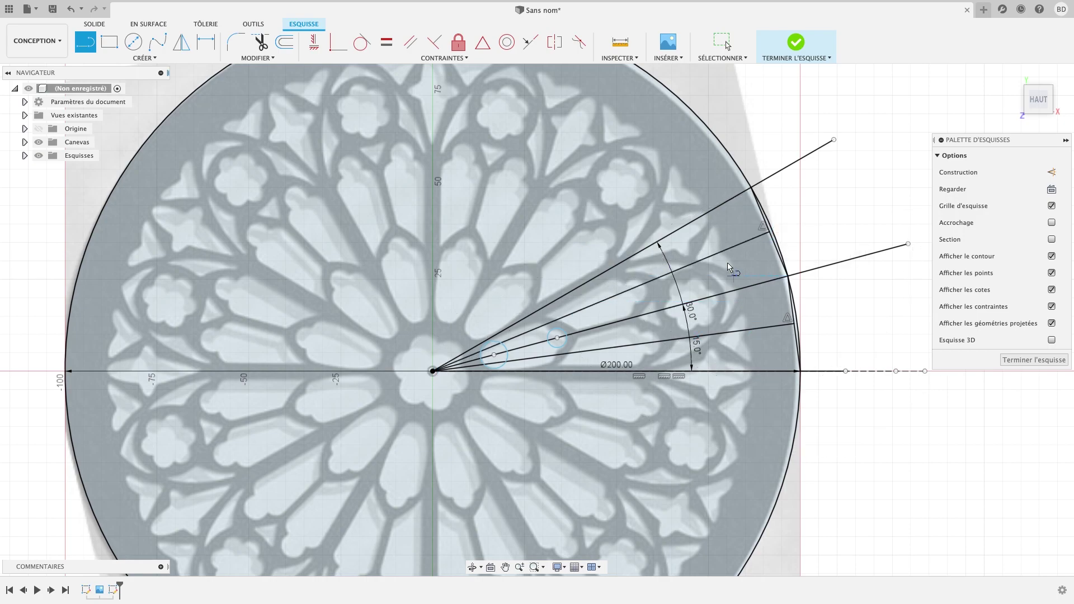
scroll(615, 291, down, 1)
scroll(652, 287, up, 2)
scroll(652, 286, up, 1)
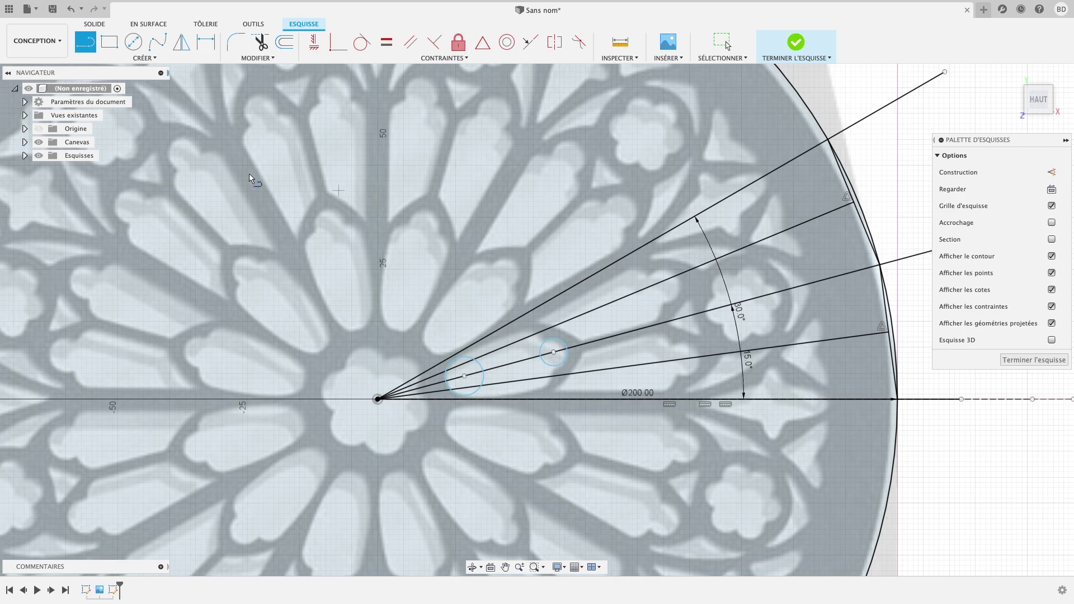
- Draw a 6.390 mm circle centred on the upper radial line over the petal tip
click(145, 57)
mouse_move(100, 106)
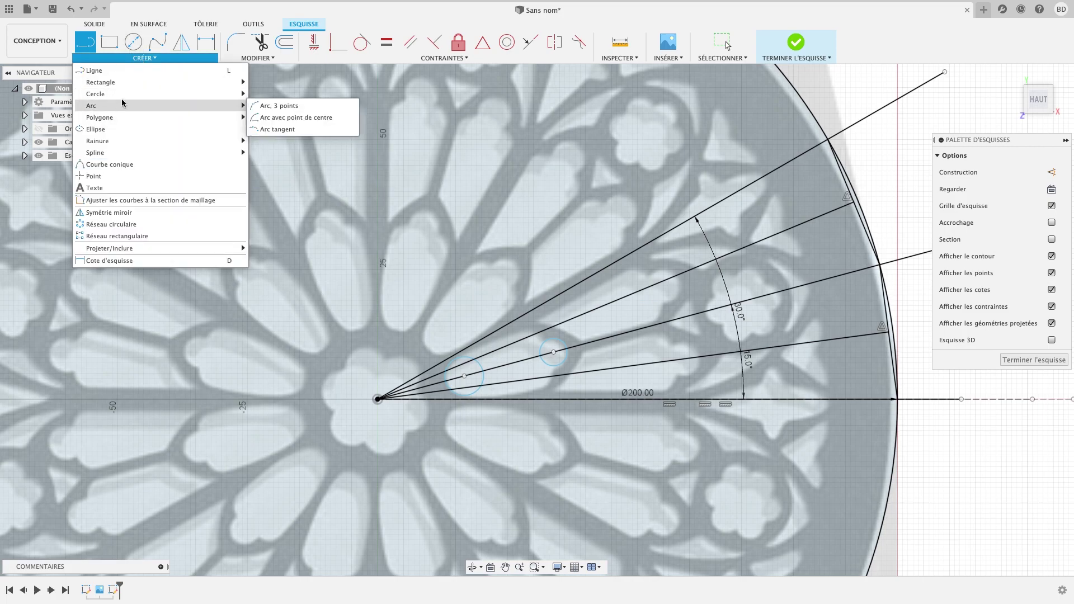
click(280, 106)
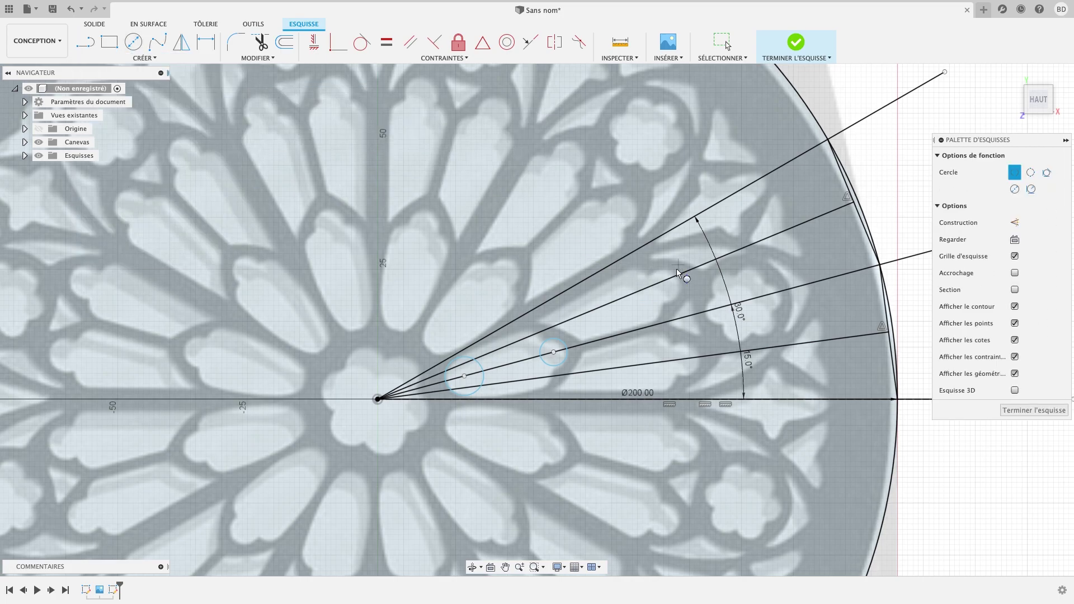
scroll(677, 272, down, 1)
scroll(677, 277, up, 3)
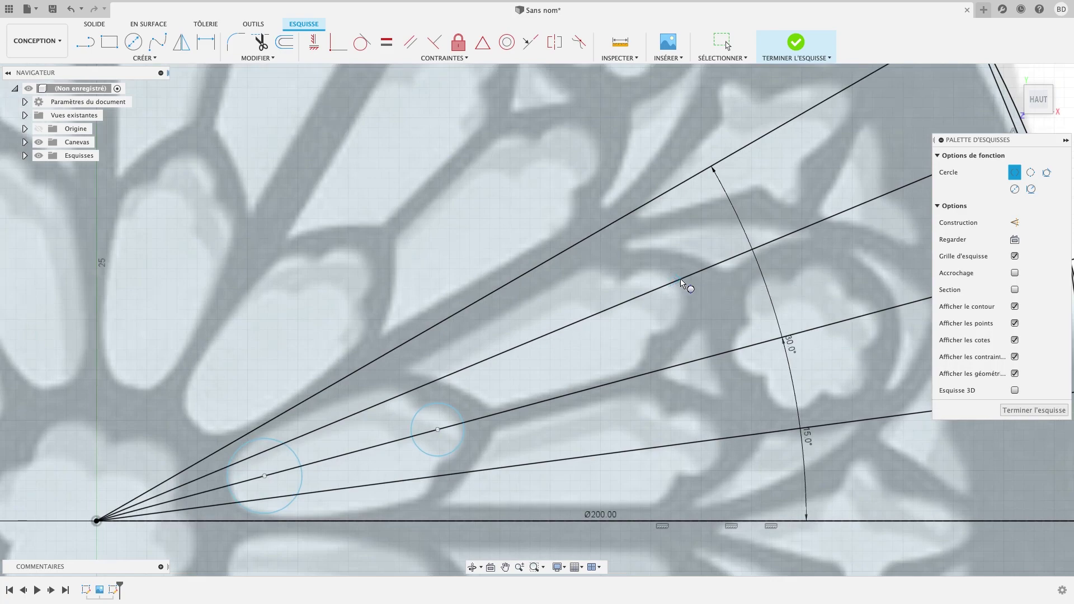
click(652, 291)
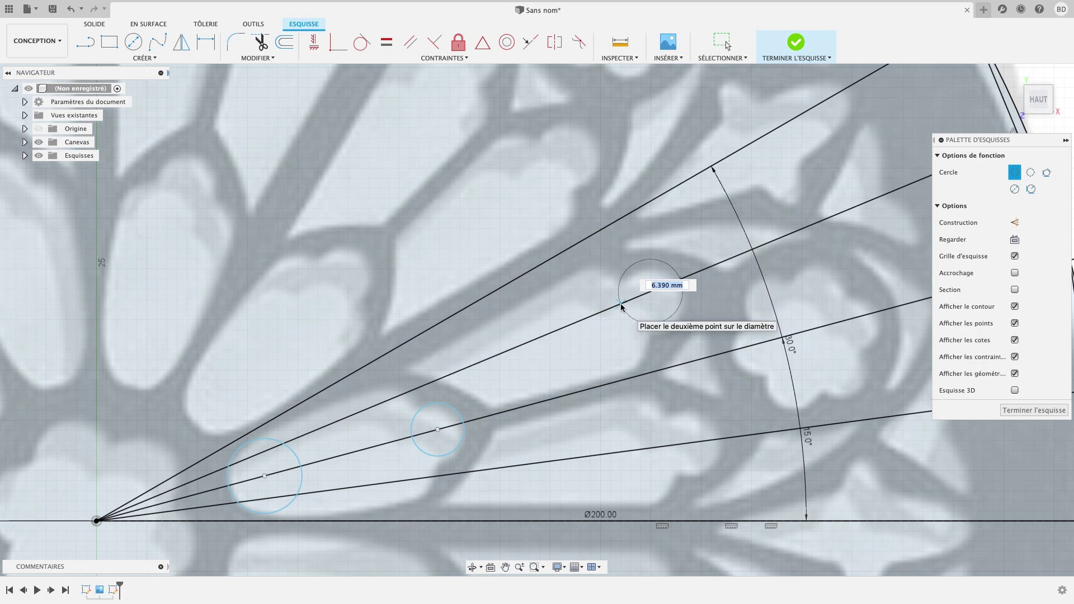
click(621, 306)
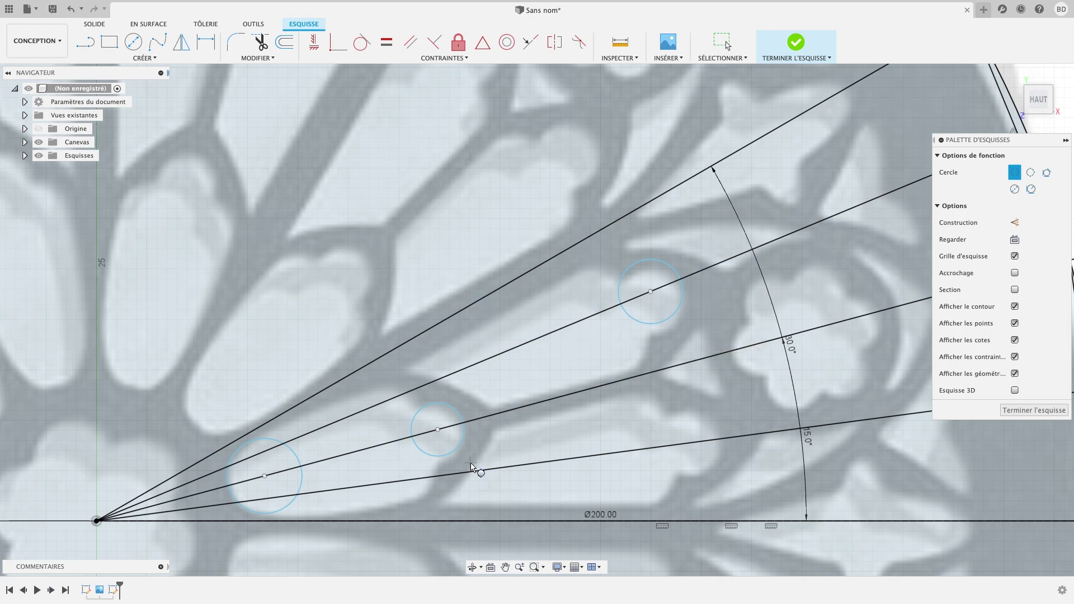
scroll(540, 404, down, 1)
scroll(540, 403, down, 1)
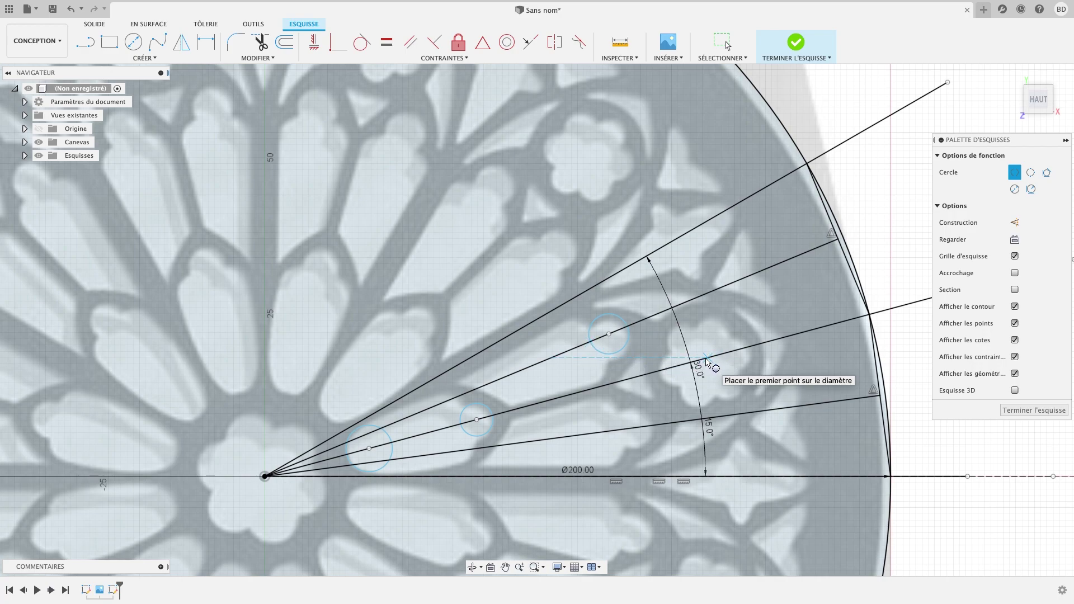
- Draw a roughly 18.584 mm centre-diameter circle around the rosette near the rim
click(706, 360)
key(Escape)
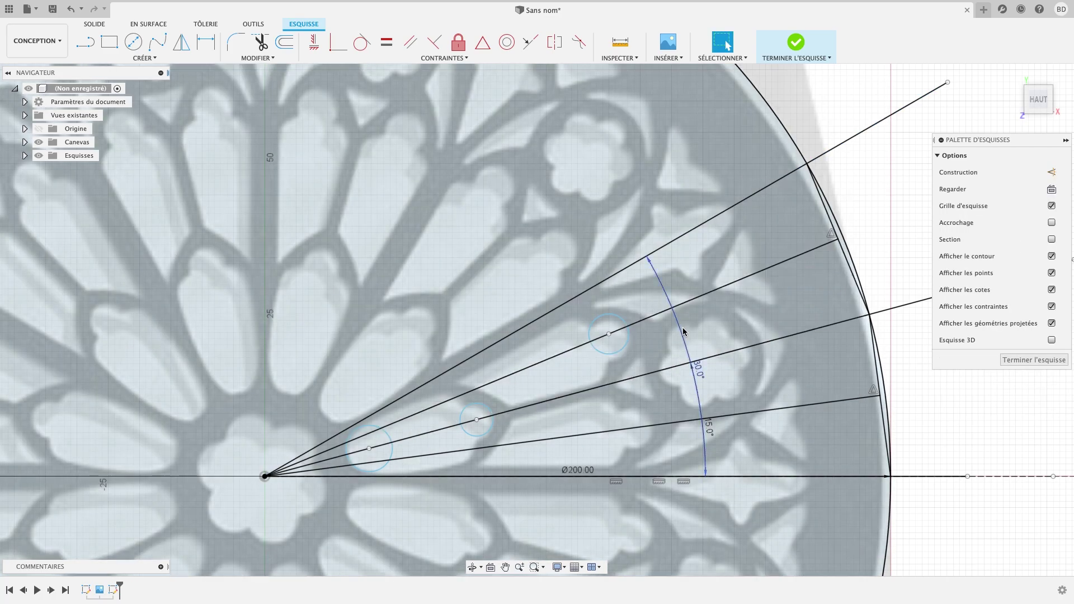
key(c)
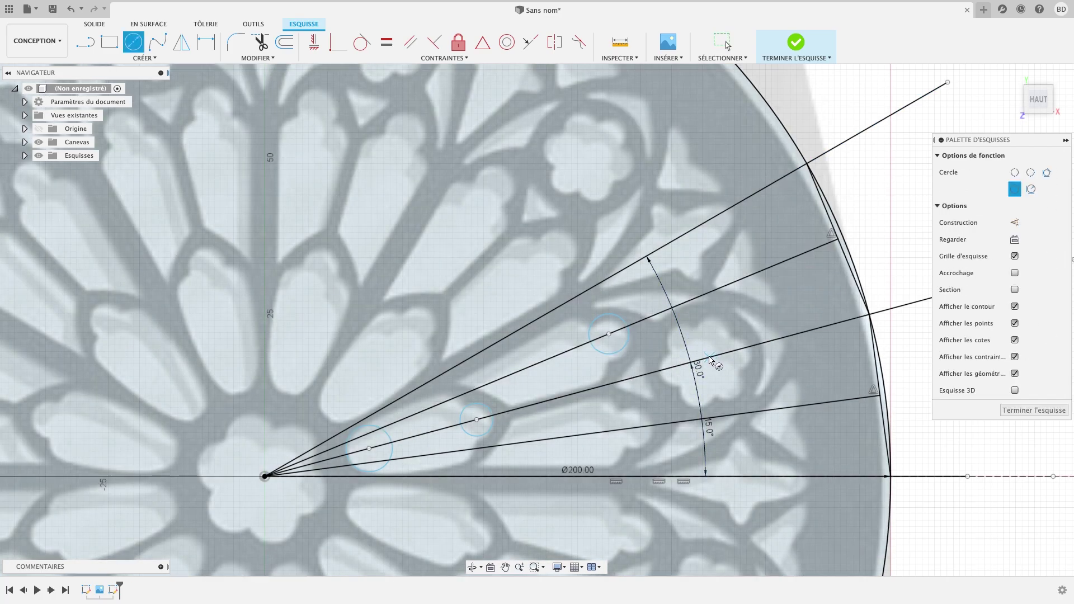
click(705, 358)
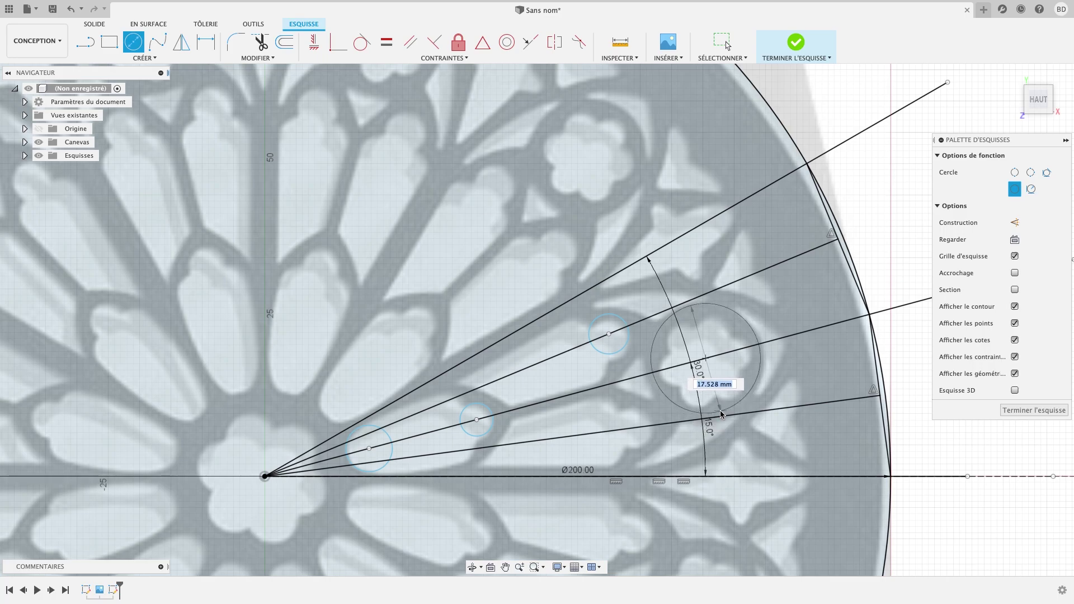
scroll(721, 413, down, 3)
scroll(721, 414, up, 5)
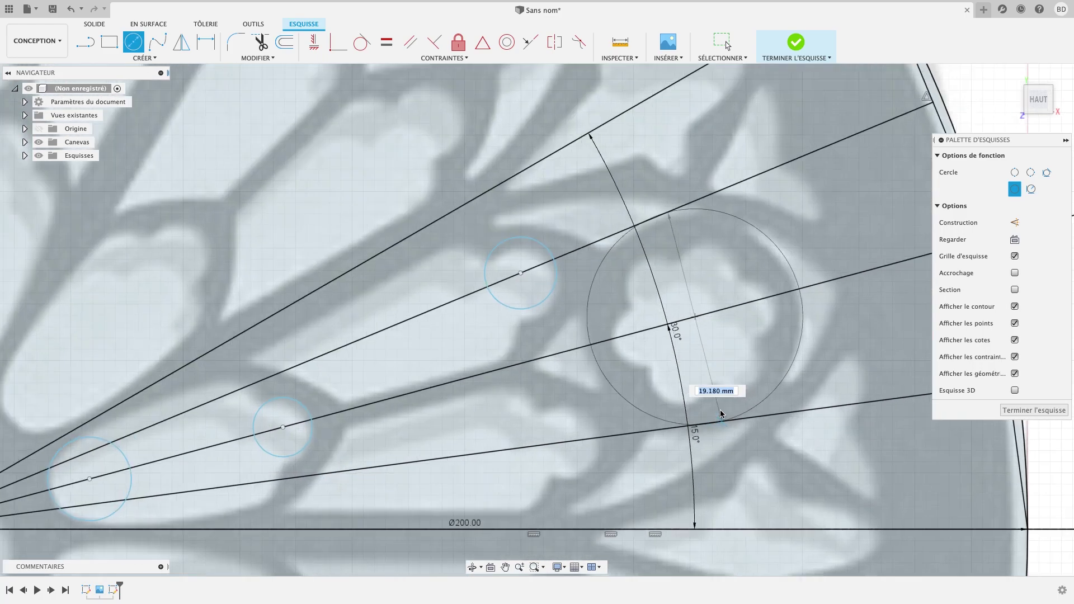
scroll(720, 417, up, 3)
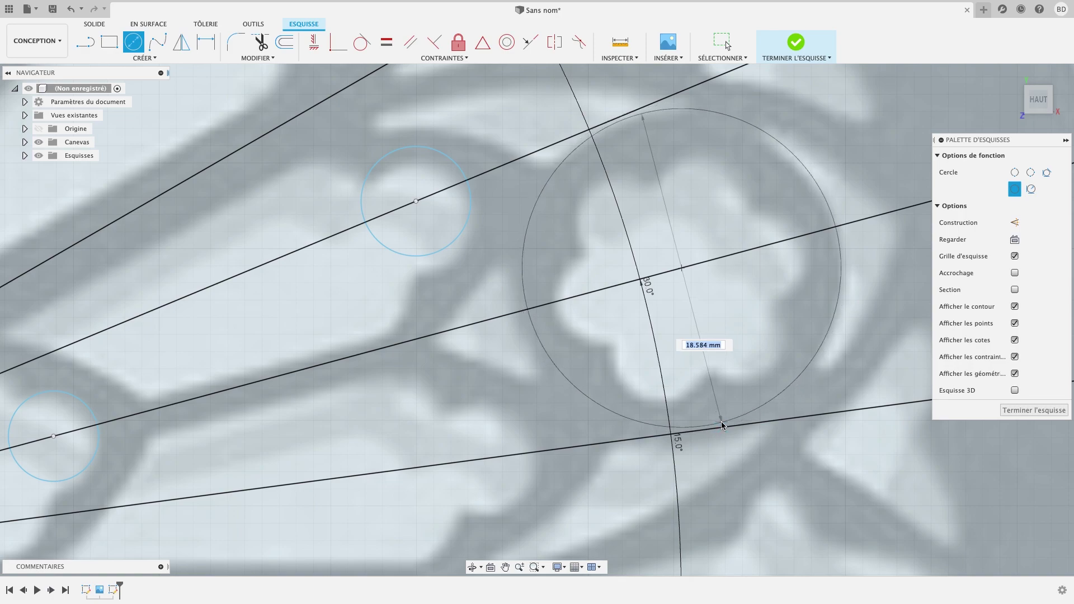
click(721, 423)
scroll(699, 339, down, 2)
scroll(699, 338, down, 3)
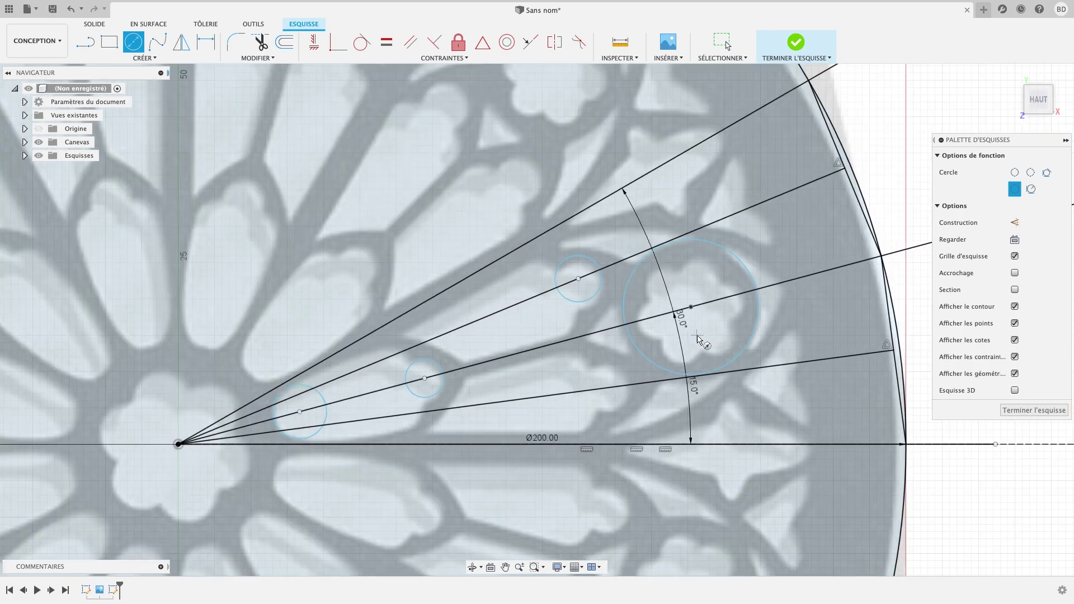
scroll(543, 302, up, 2)
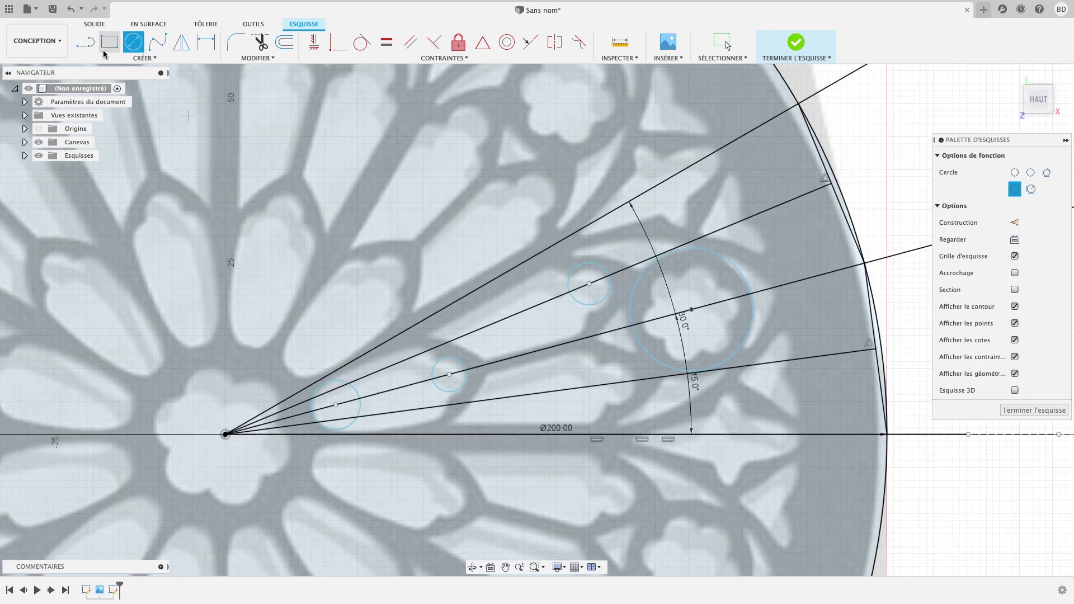
- Trace a three-point spline along the petal's upper edge, from the middle small circle to the inner circle
click(157, 41)
scroll(373, 399, down, 3)
scroll(372, 399, up, 4)
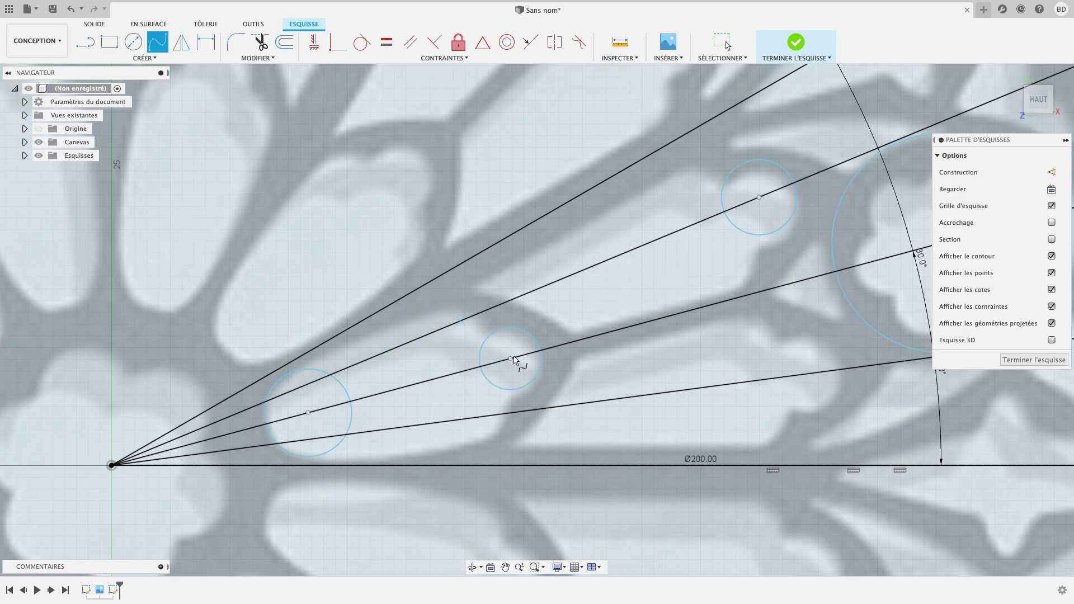
click(133, 41)
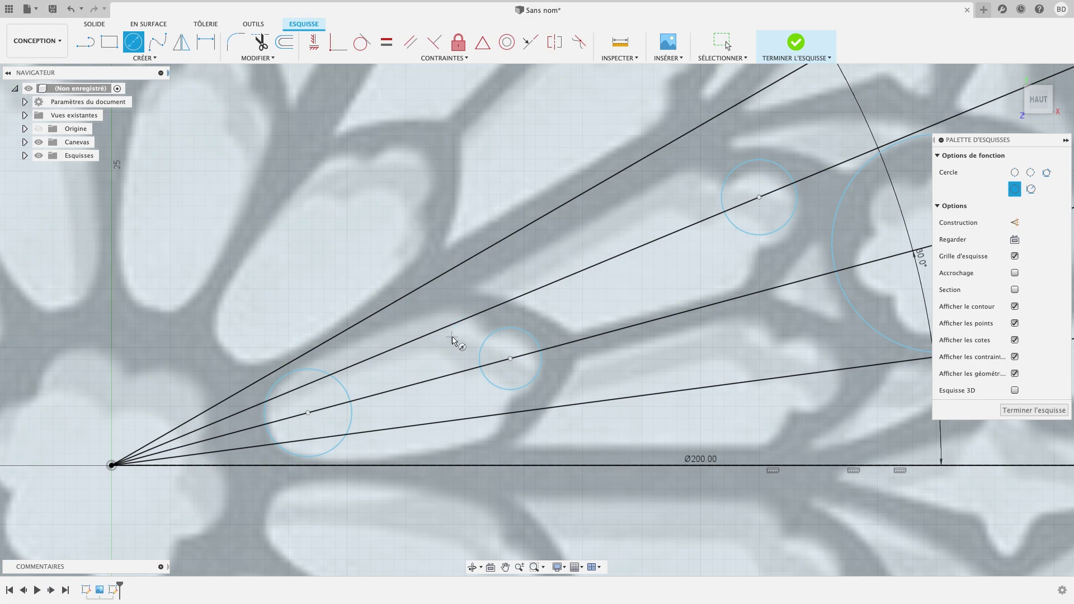
click(158, 41)
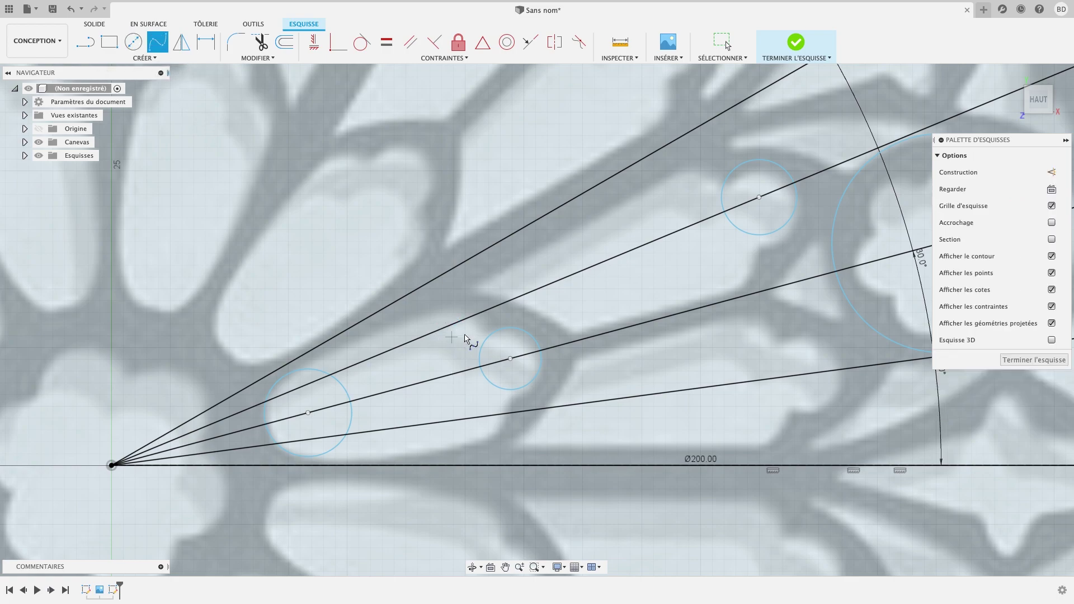
click(491, 344)
click(453, 312)
double_click(286, 374)
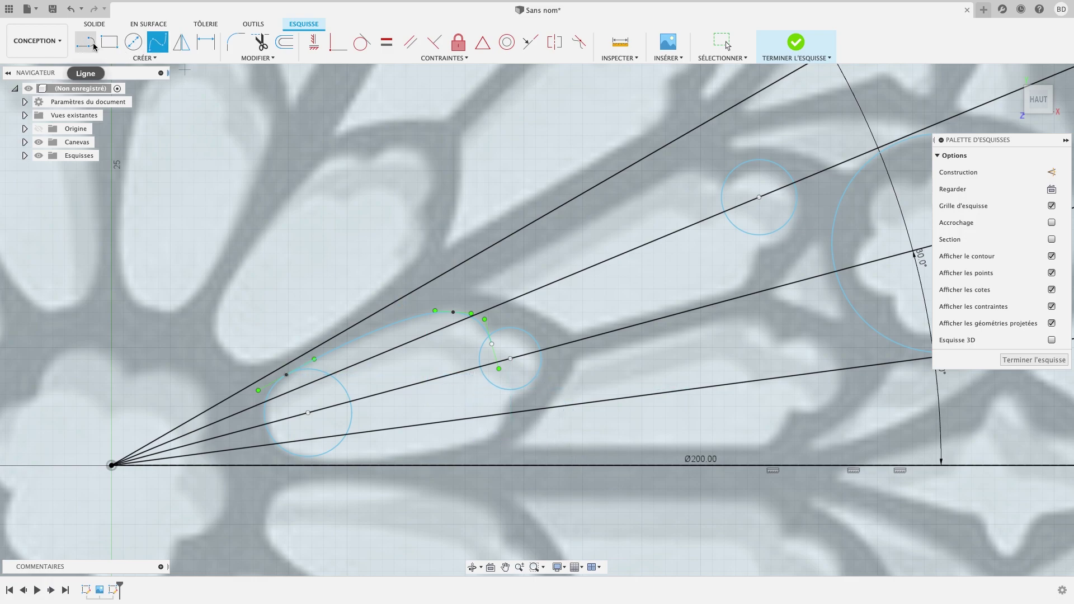
- Mirror the petal spline across the middle 15° radial line to form its lower edge
click(182, 41)
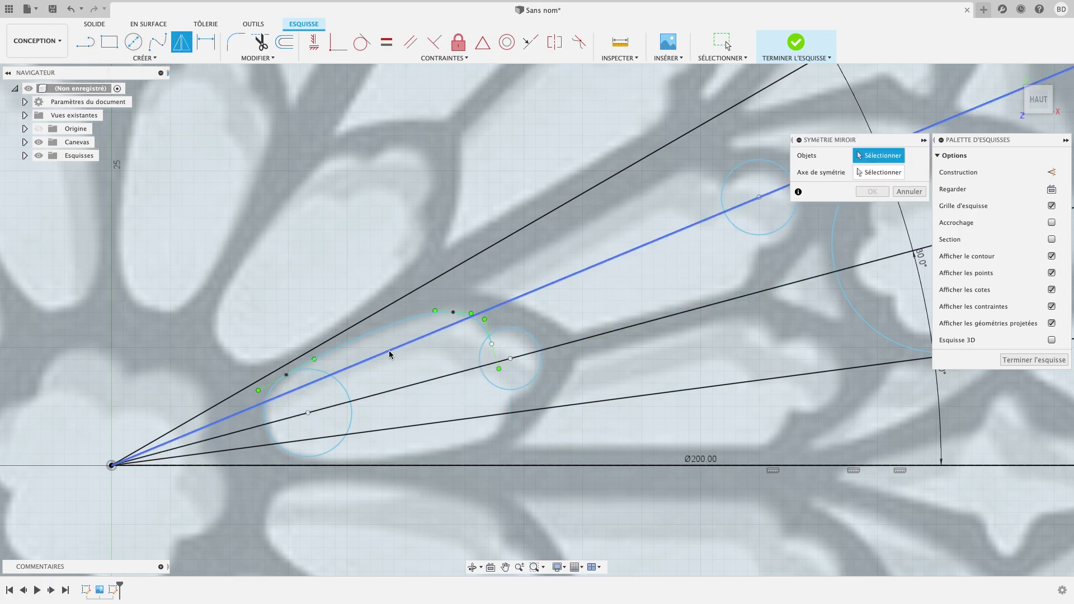
click(403, 324)
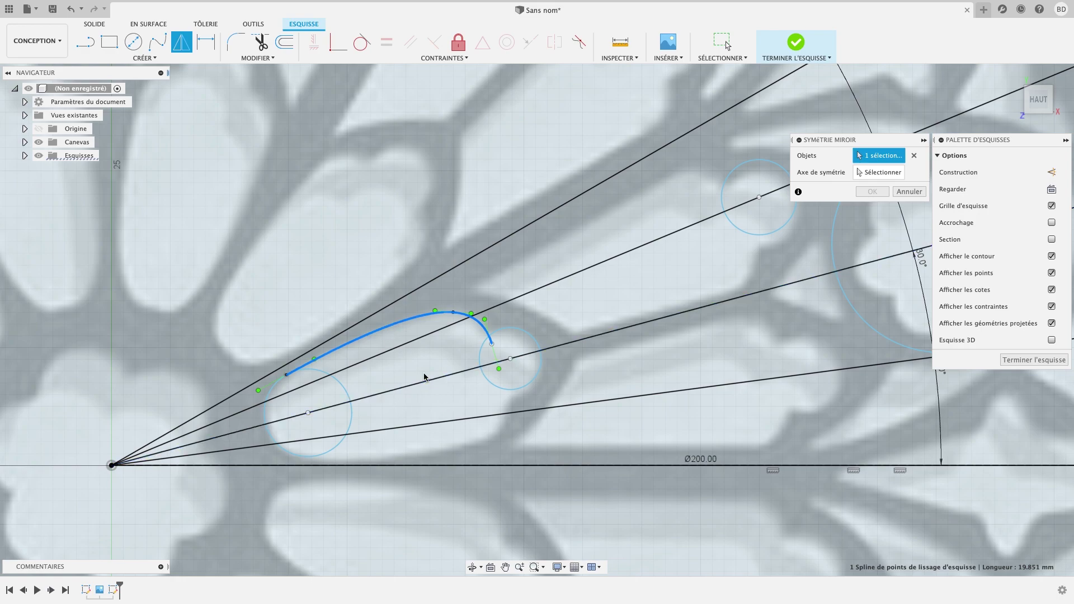
click(873, 172)
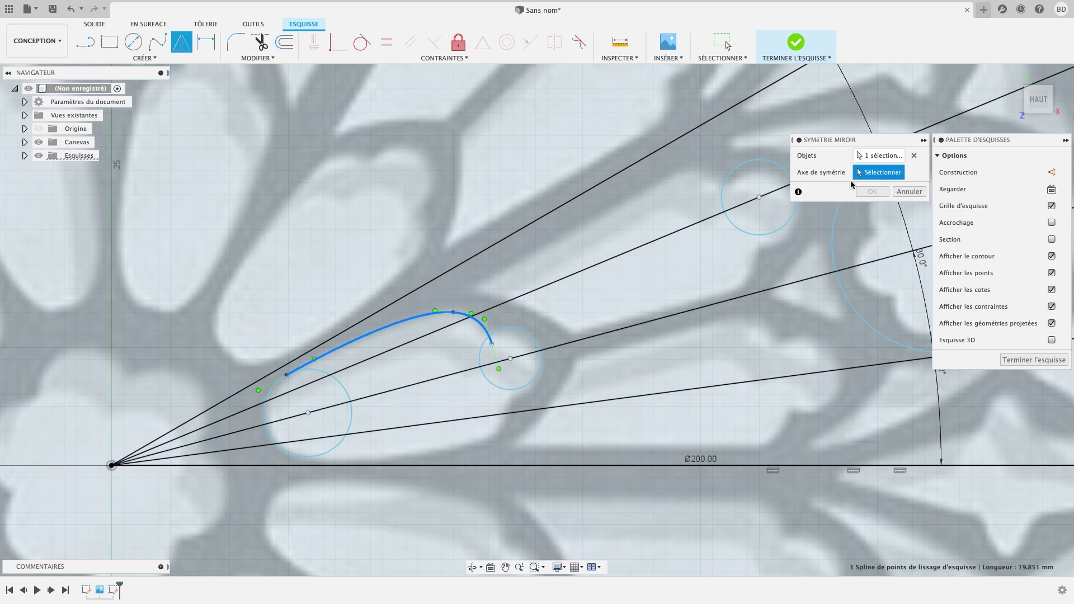
click(416, 385)
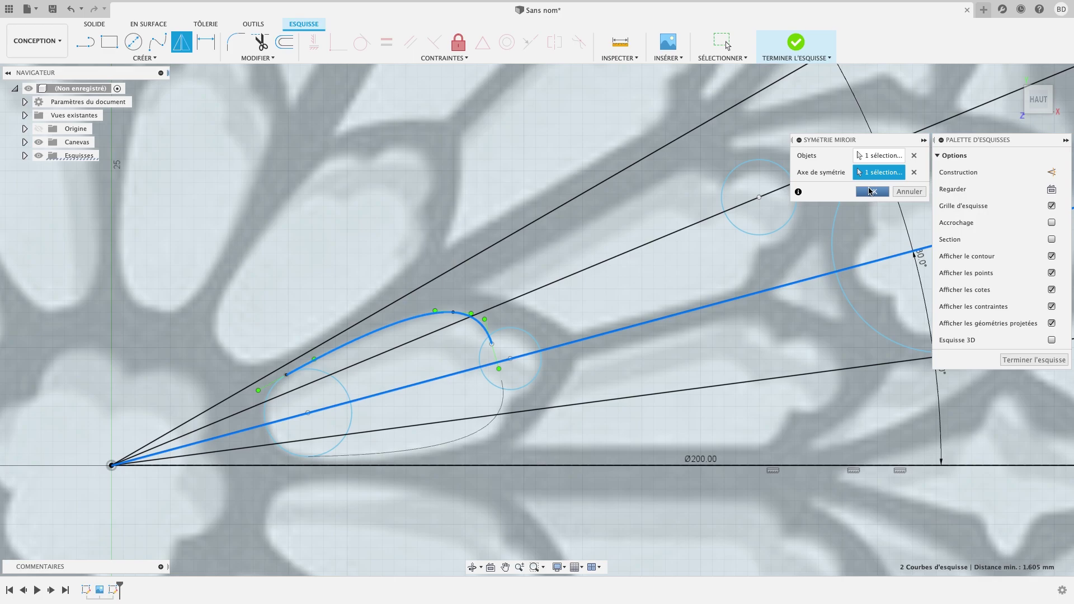
click(871, 192)
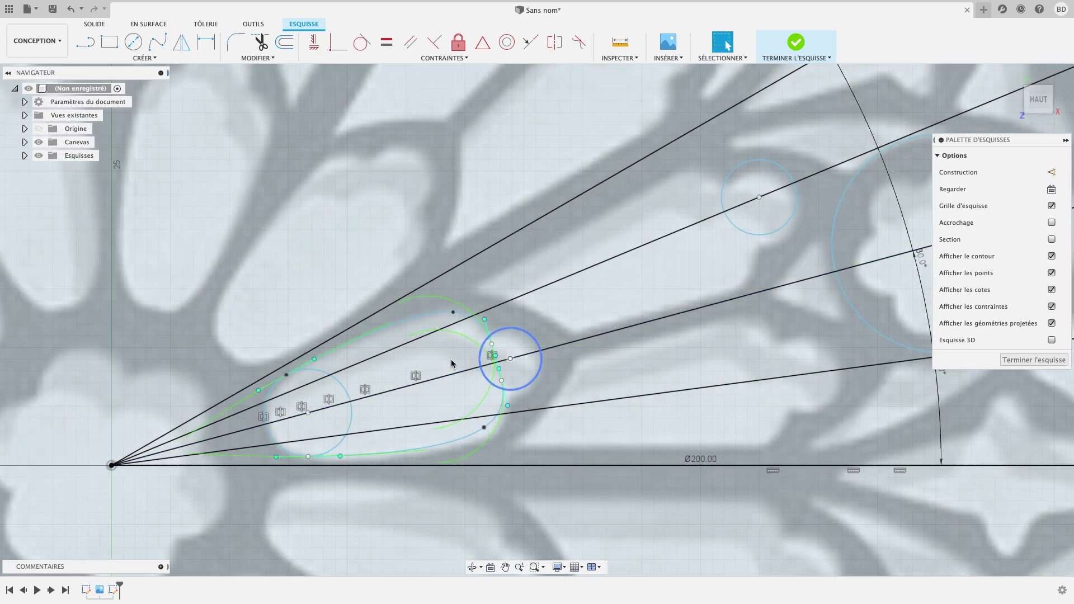
- Trim the stray lines and circle arcs inside the petal, leaving a closed teardrop outline
key(t)
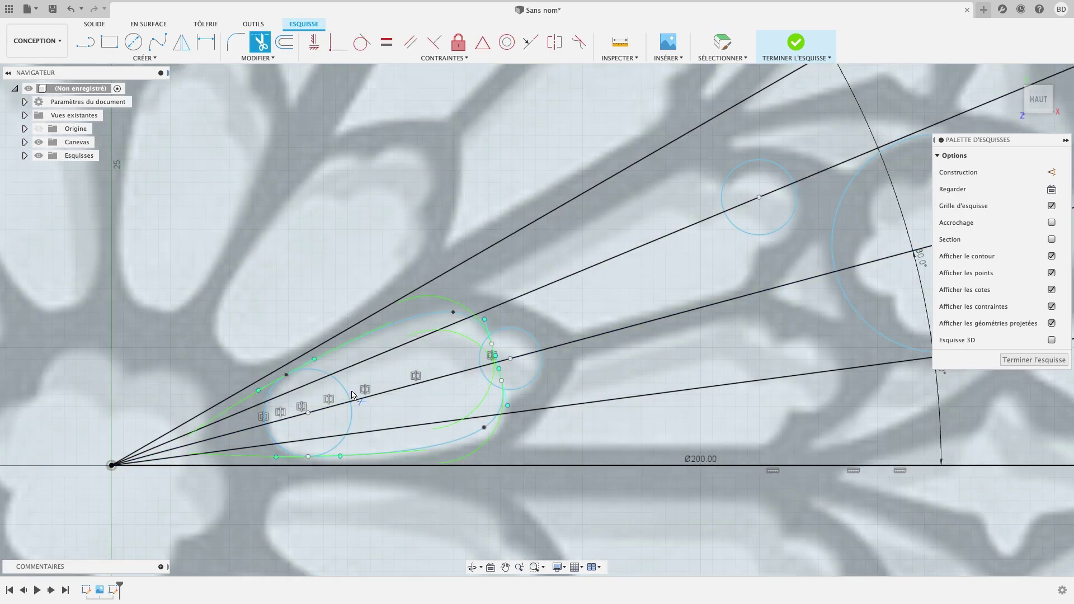
click(453, 329)
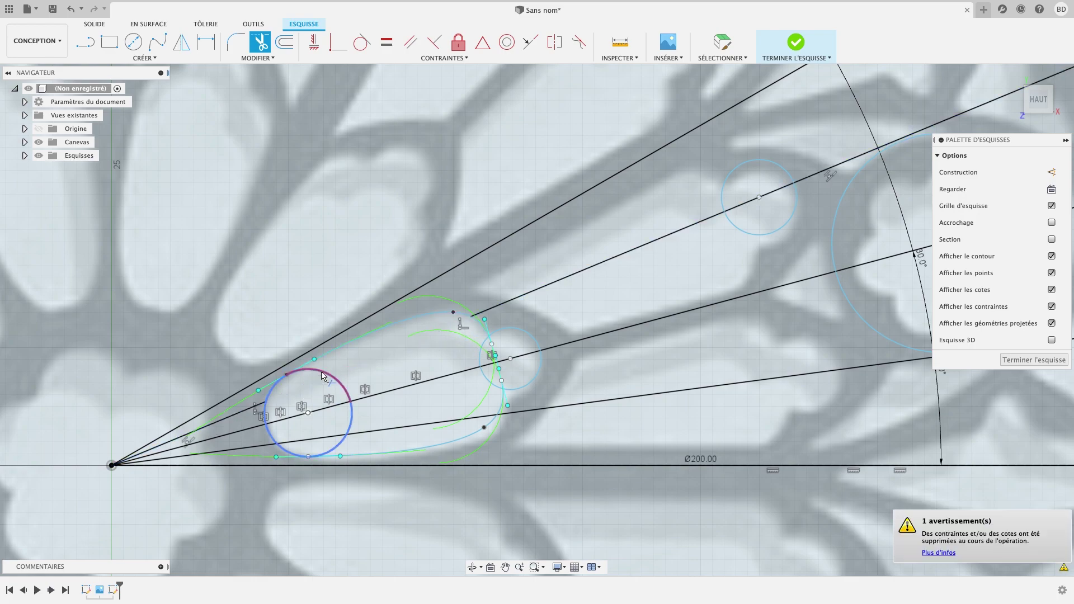
click(361, 382)
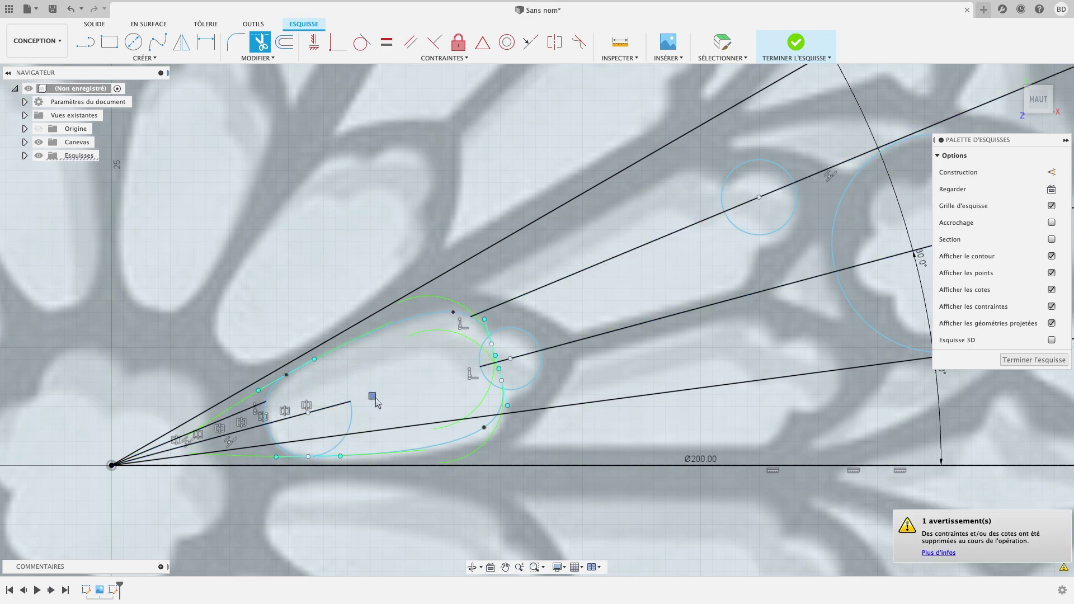
key(ctrl+z)
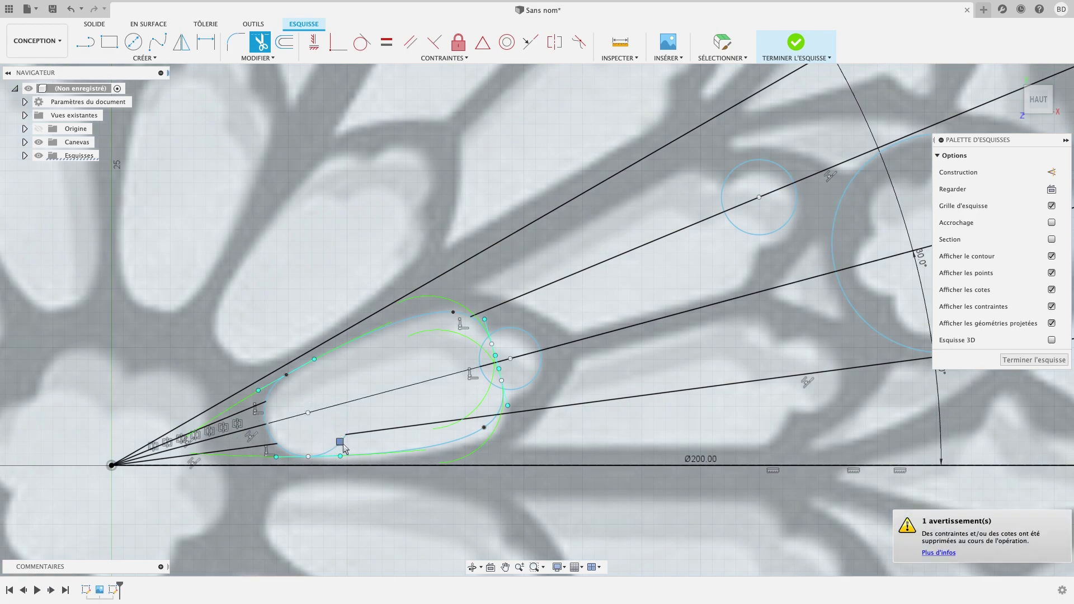
click(336, 437)
click(389, 432)
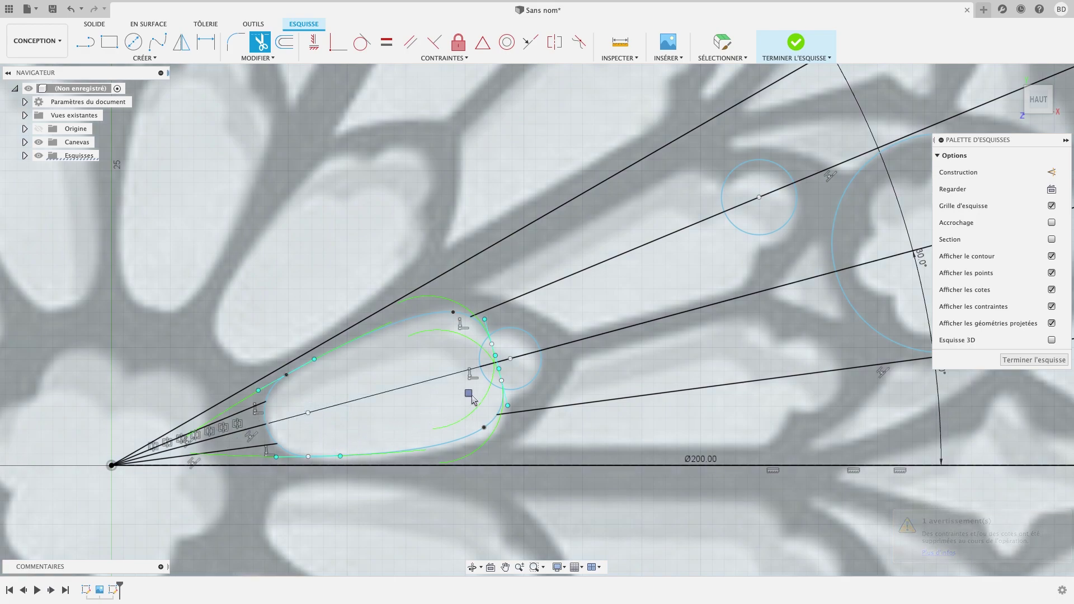
click(495, 392)
click(481, 359)
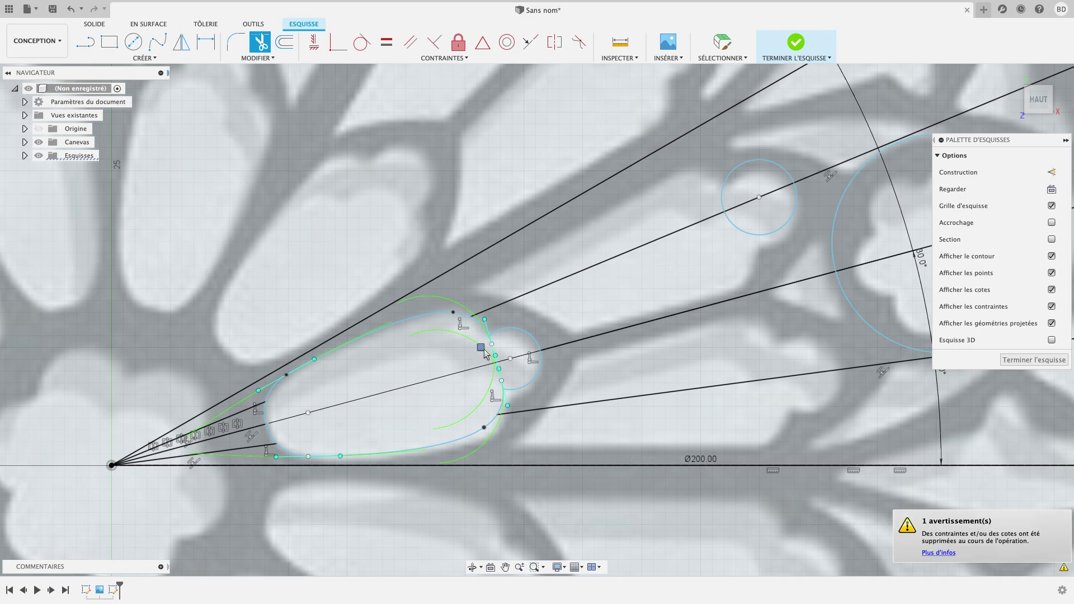
click(498, 365)
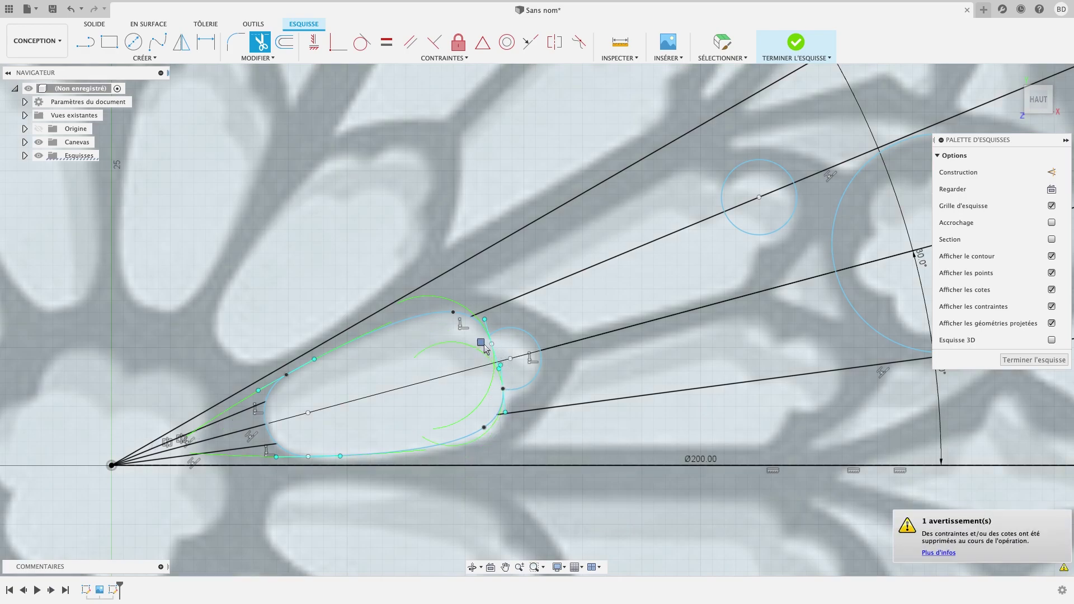
- Zoom out and start a straight line at the rose window's centre
scroll(379, 409, down, 2)
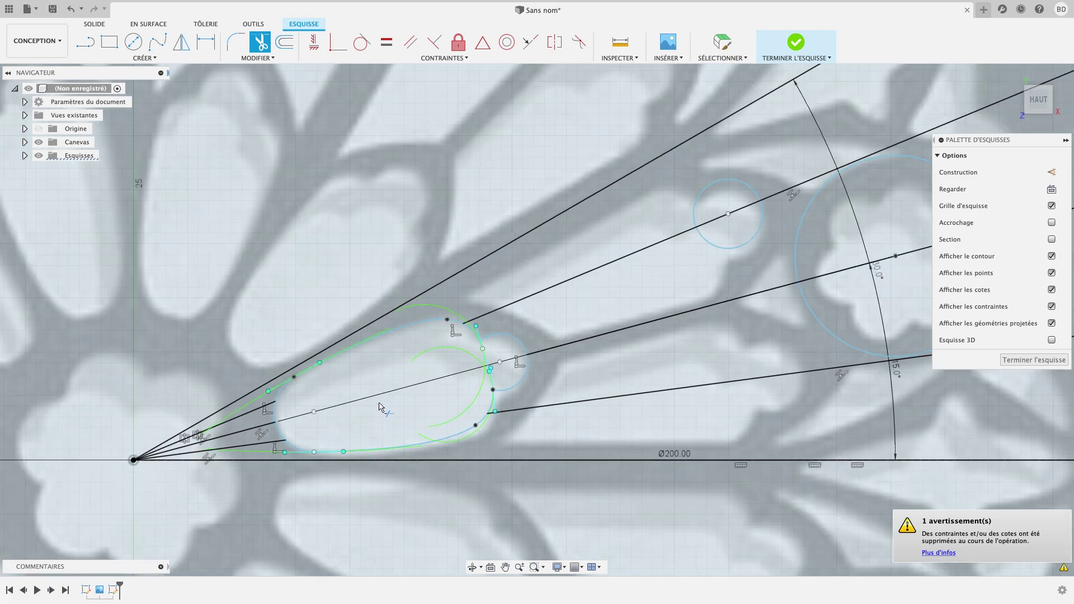
scroll(427, 381, down, 1)
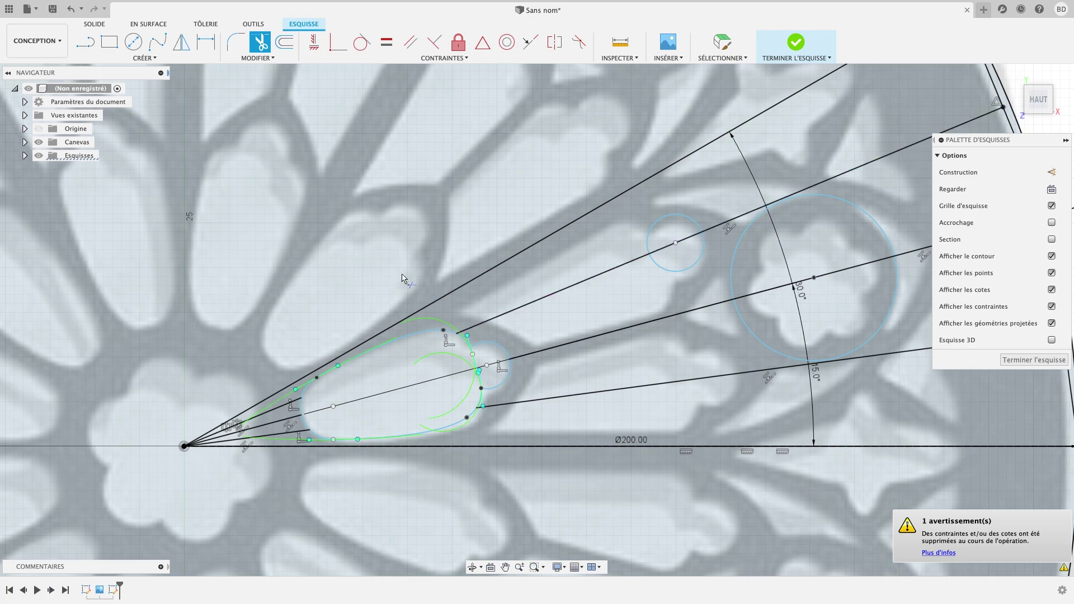
click(85, 41)
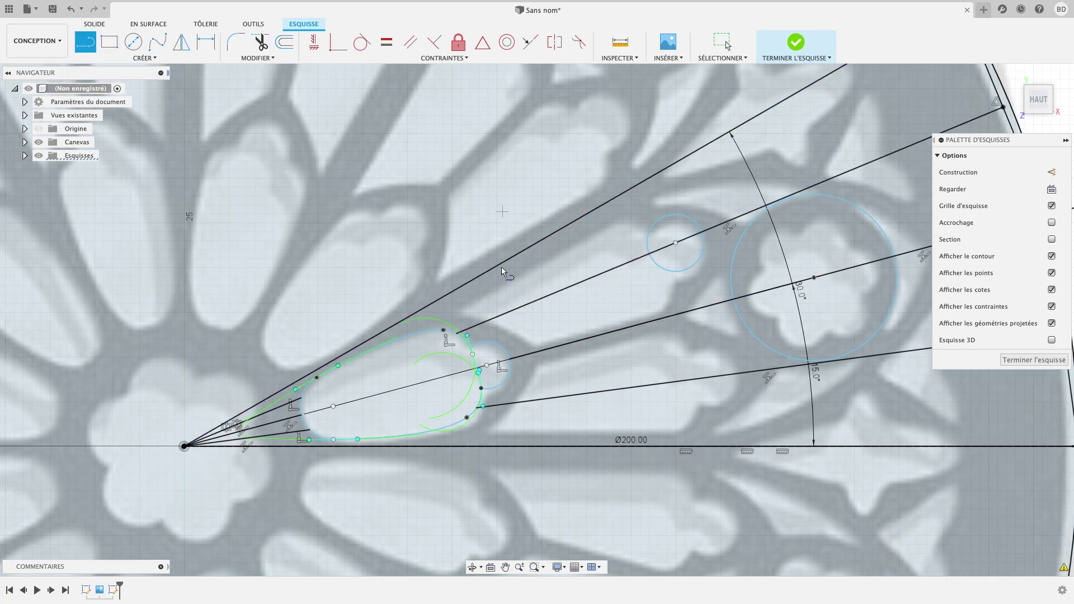
click(184, 446)
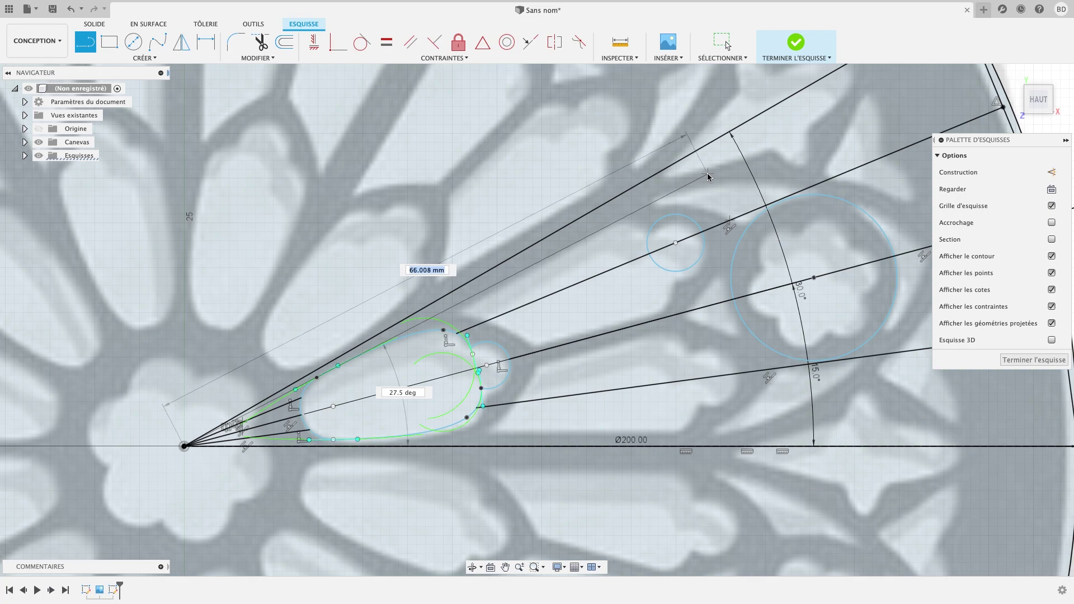
- Draw two straight lines from the centre out to the small circle, forming both lancet sides
click(642, 208)
drag(642, 208, 658, 212)
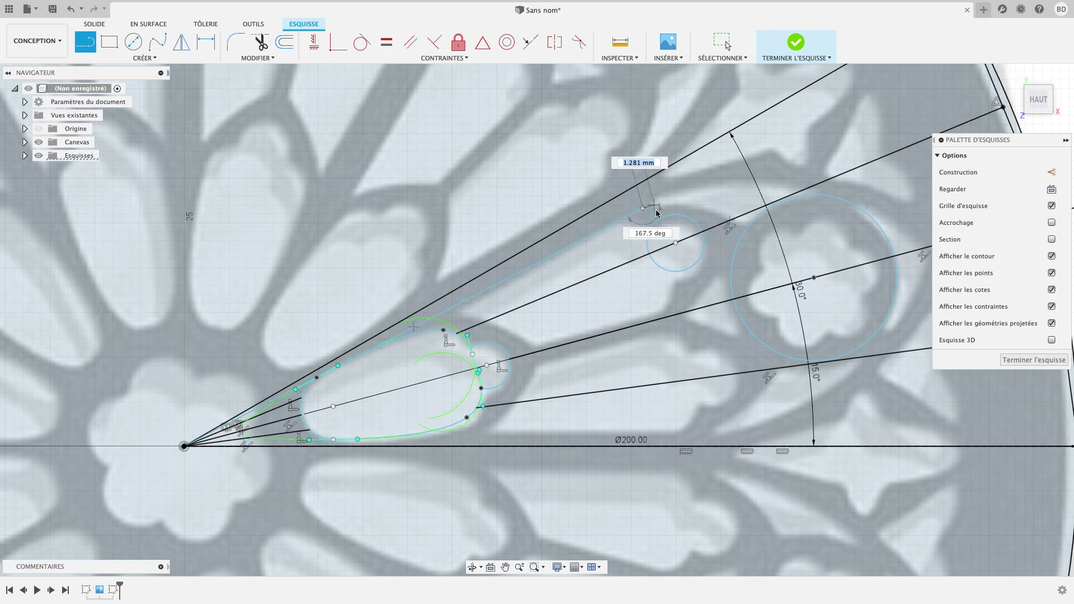
key(Escape)
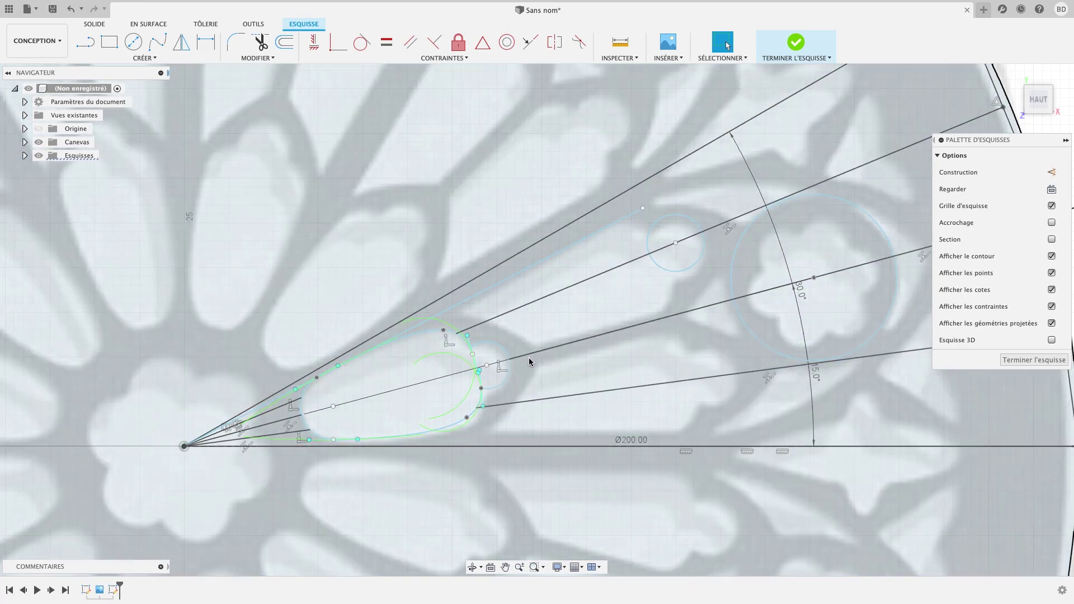
key(l)
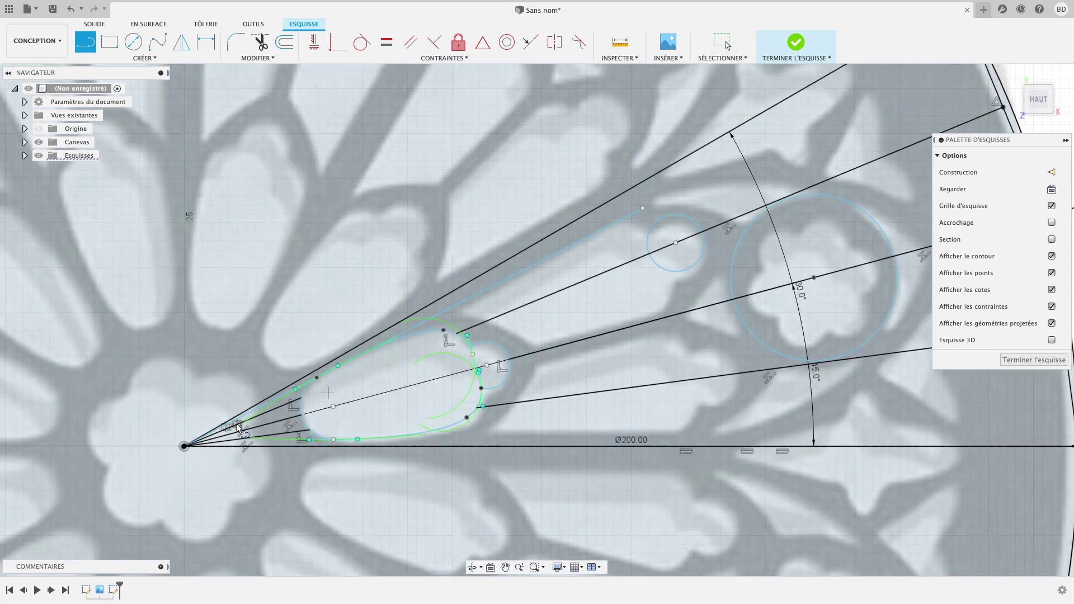
click(184, 447)
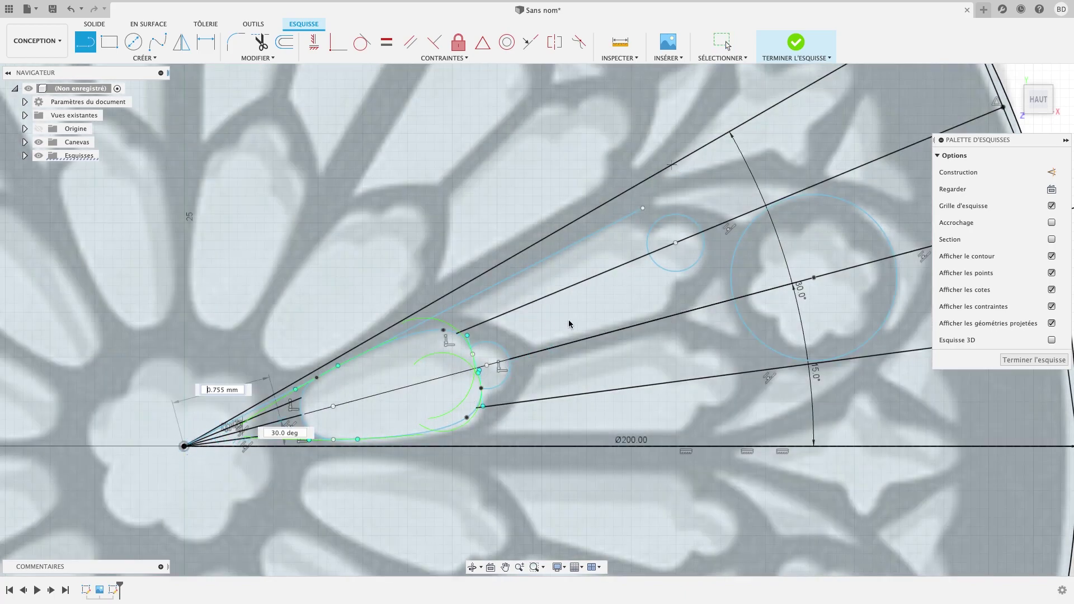
click(691, 302)
drag(691, 302, 698, 328)
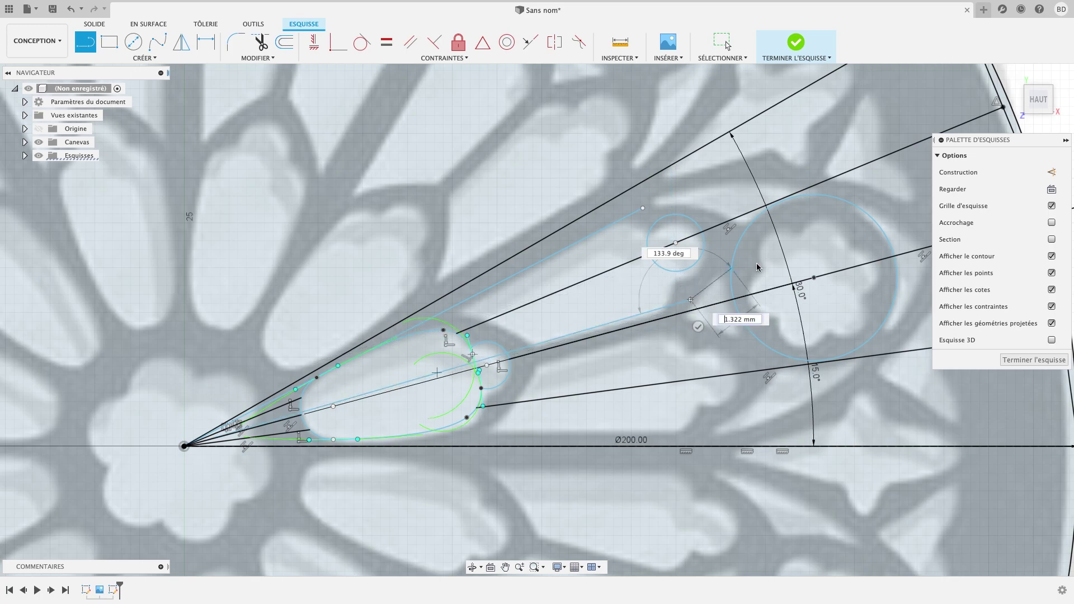
key(Escape)
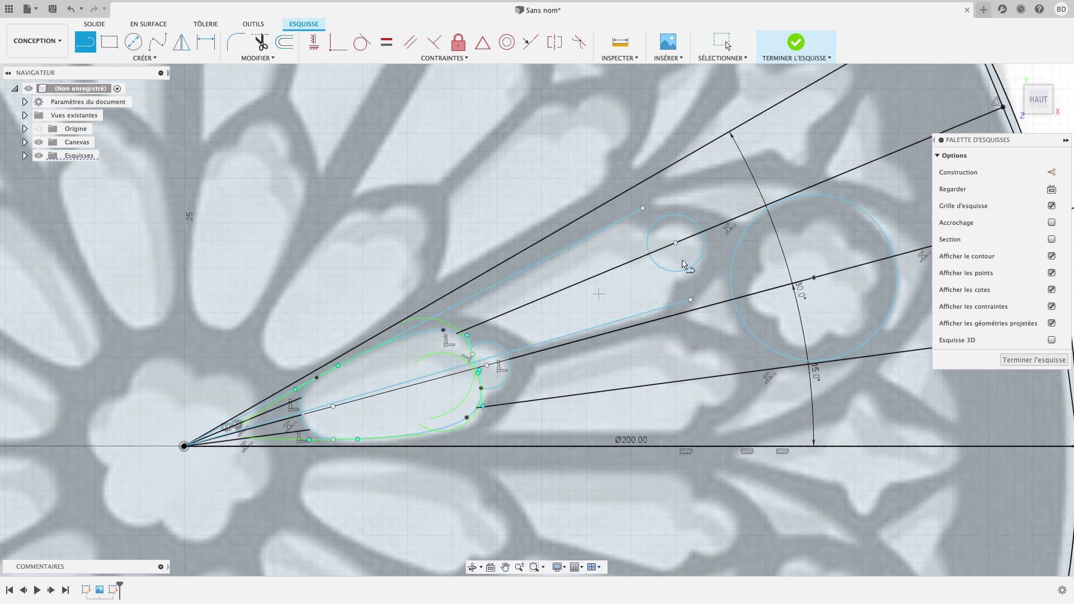
- Trace a spline along the foil's outer edge, ending above the petal
click(157, 41)
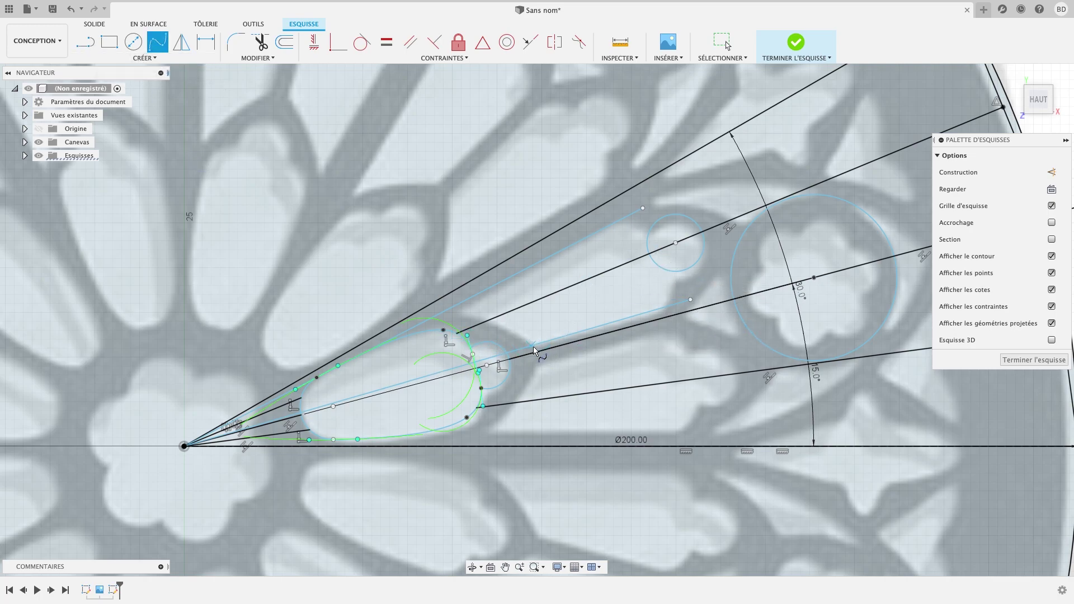
scroll(533, 352, down, 2)
scroll(532, 348, up, 2)
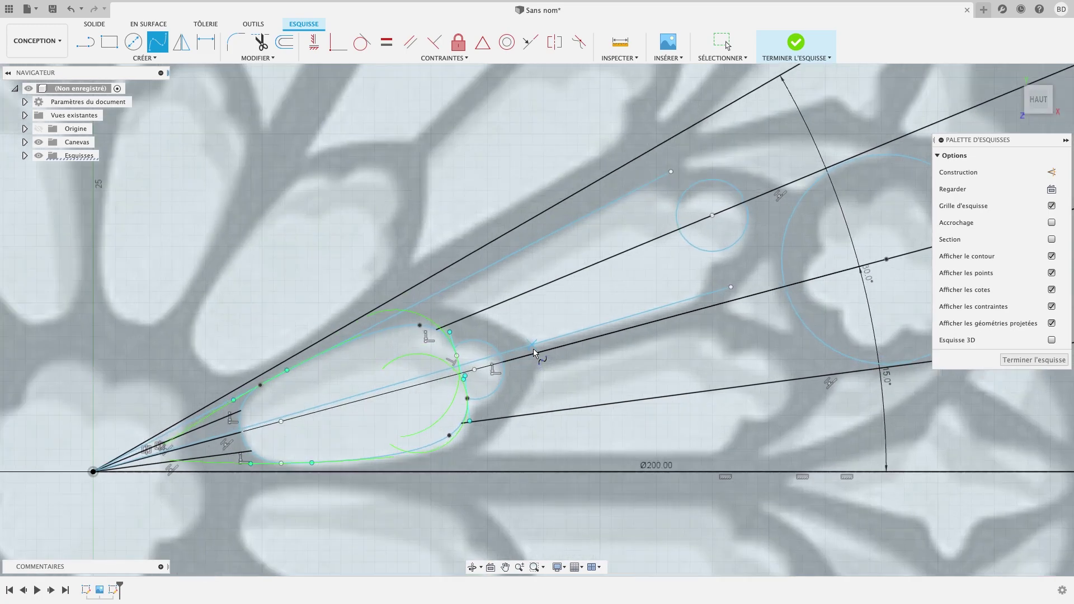
scroll(532, 348, up, 2)
scroll(535, 349, up, 1)
click(563, 364)
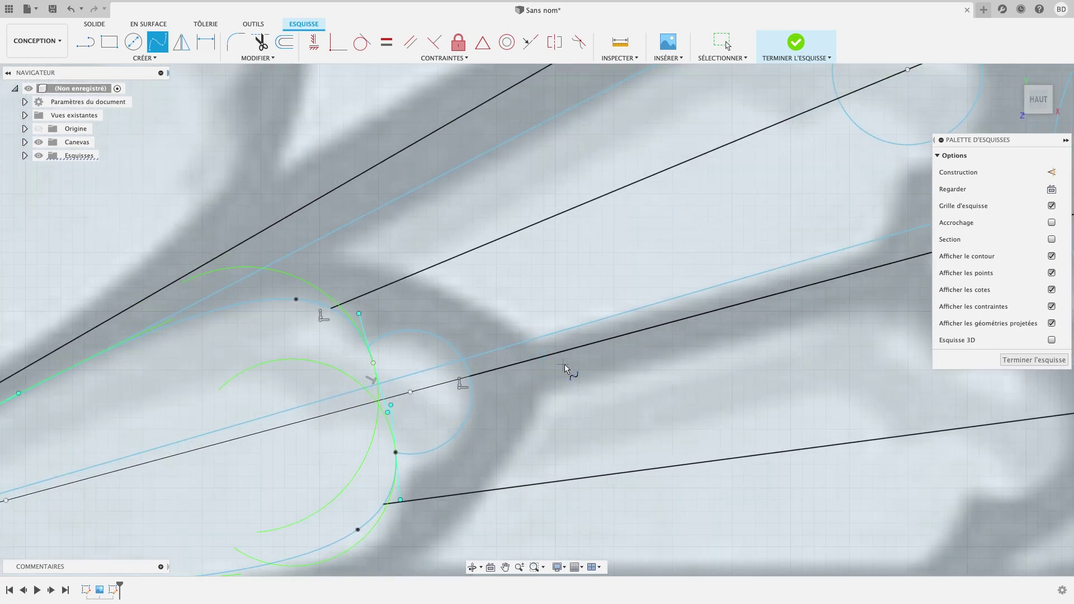
click(459, 297)
click(250, 250)
click(257, 224)
scroll(291, 240, down, 2)
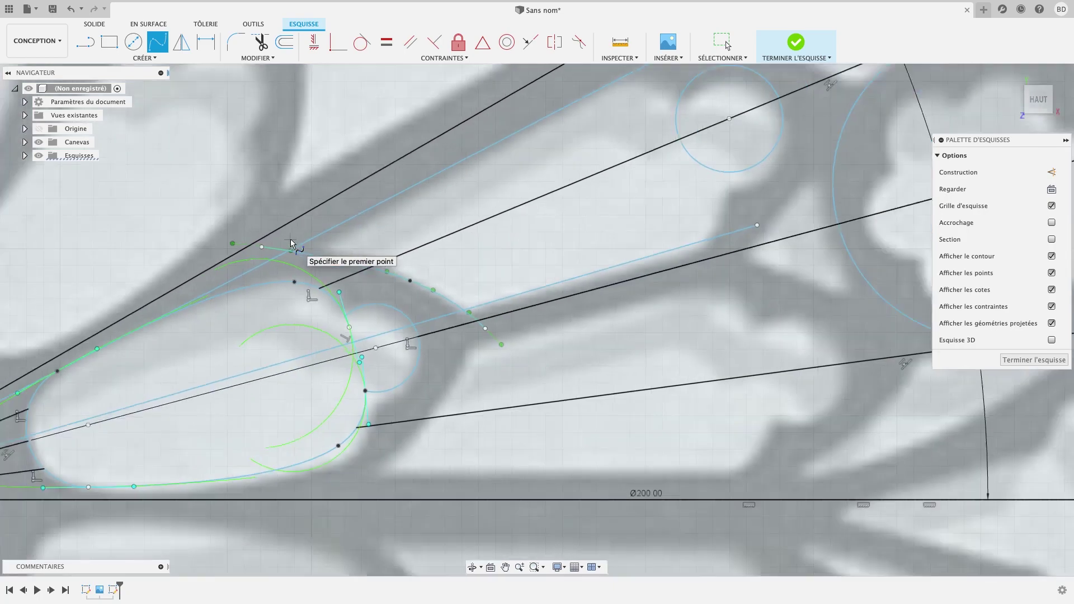
scroll(290, 240, down, 2)
- Trace a spline arching over the lancet's upper end and bending down toward the small circle
key(t)
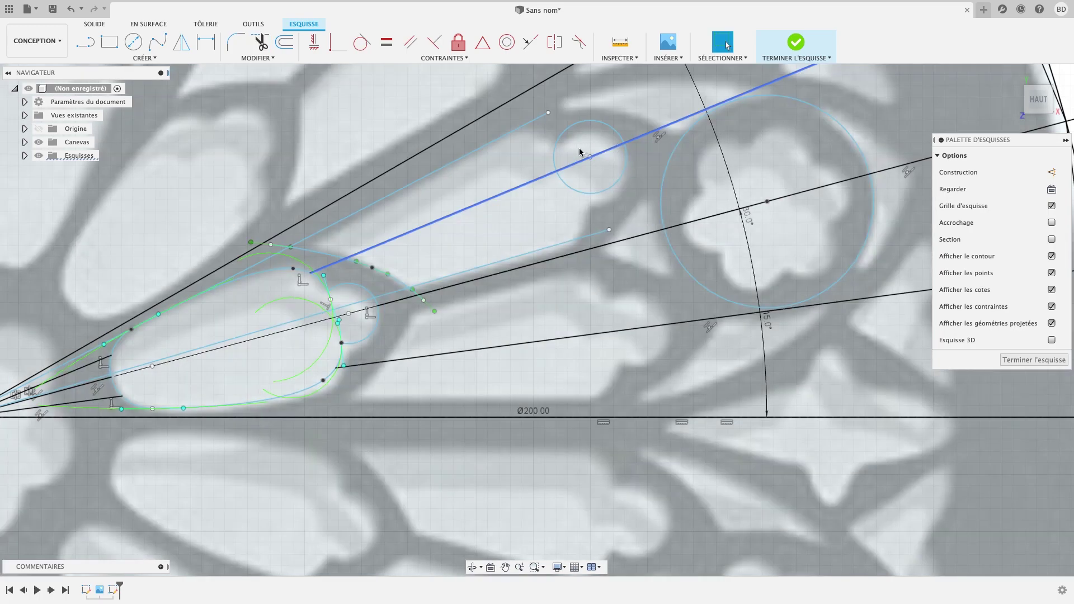
key(Escape)
click(157, 44)
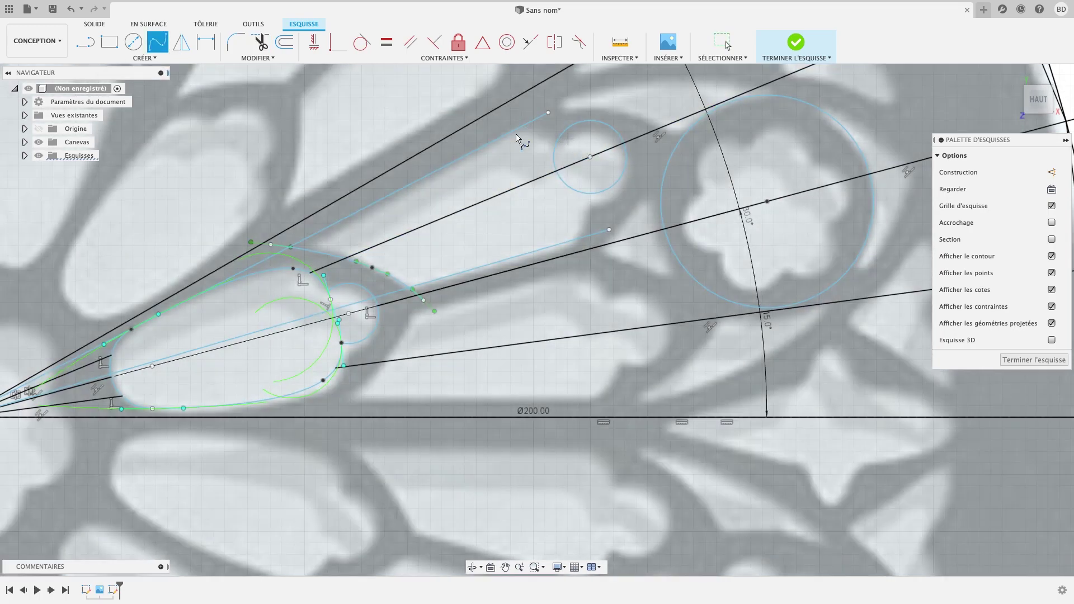
click(485, 130)
click(534, 130)
click(567, 150)
click(546, 169)
click(181, 42)
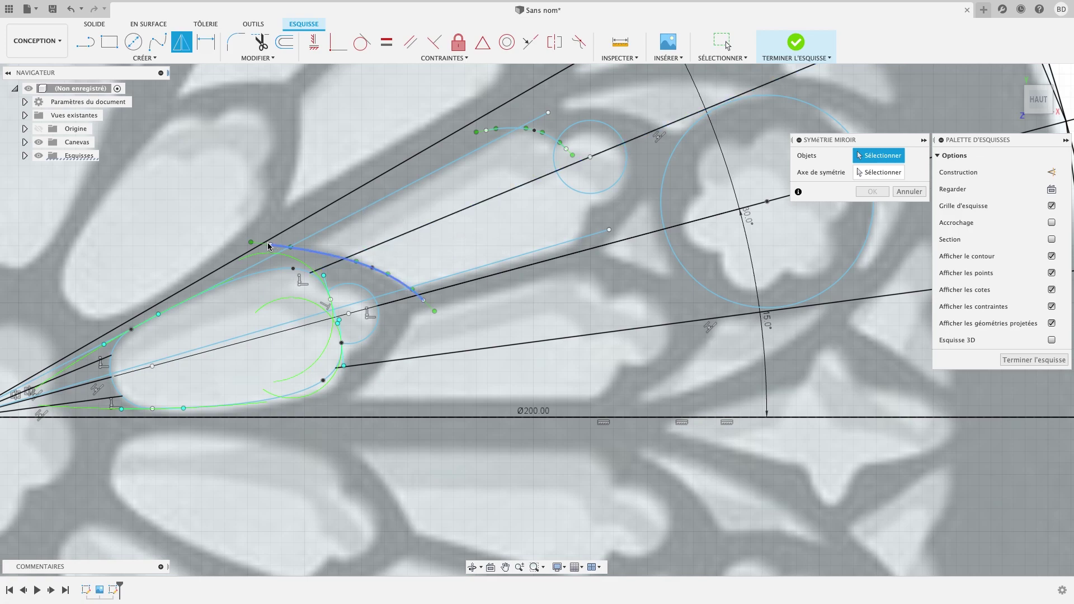
- Trim the line sections overlapping the petal and the leftover piece along it
key(t)
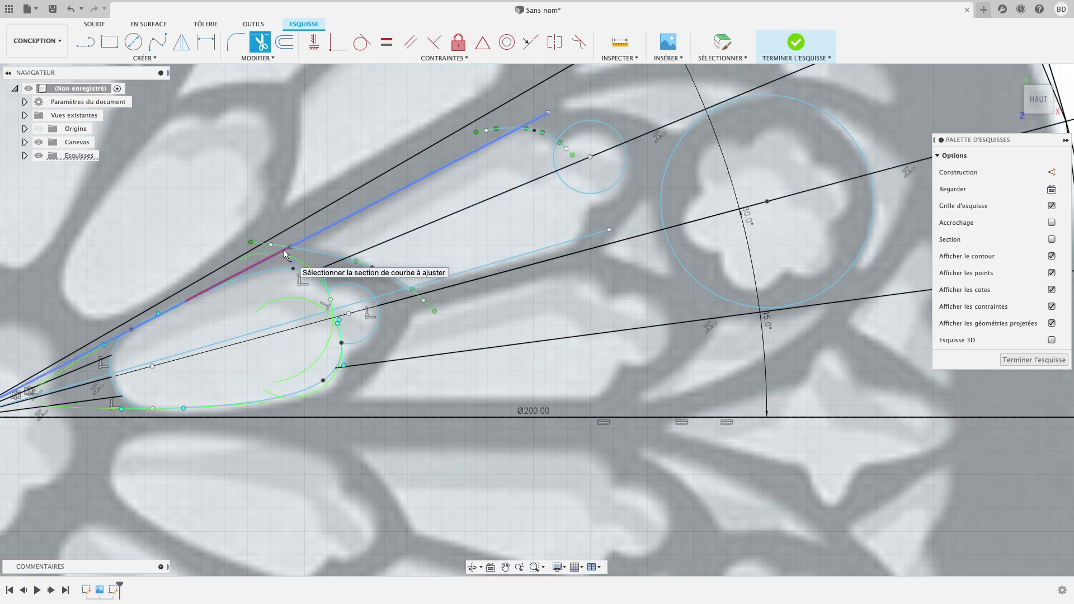
click(200, 298)
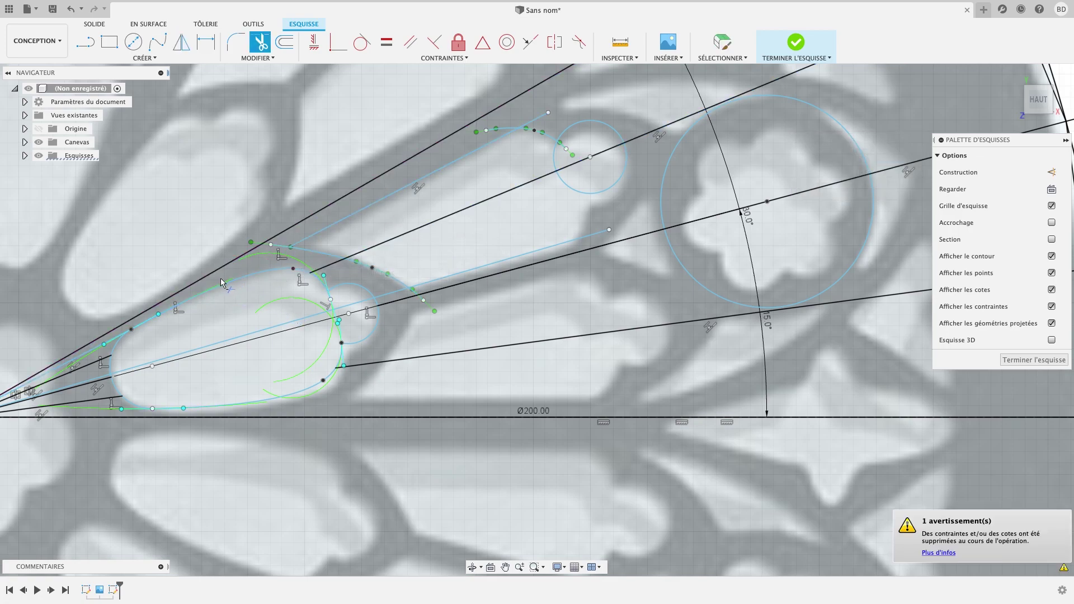
scroll(226, 285, down, 3)
scroll(189, 290, up, 4)
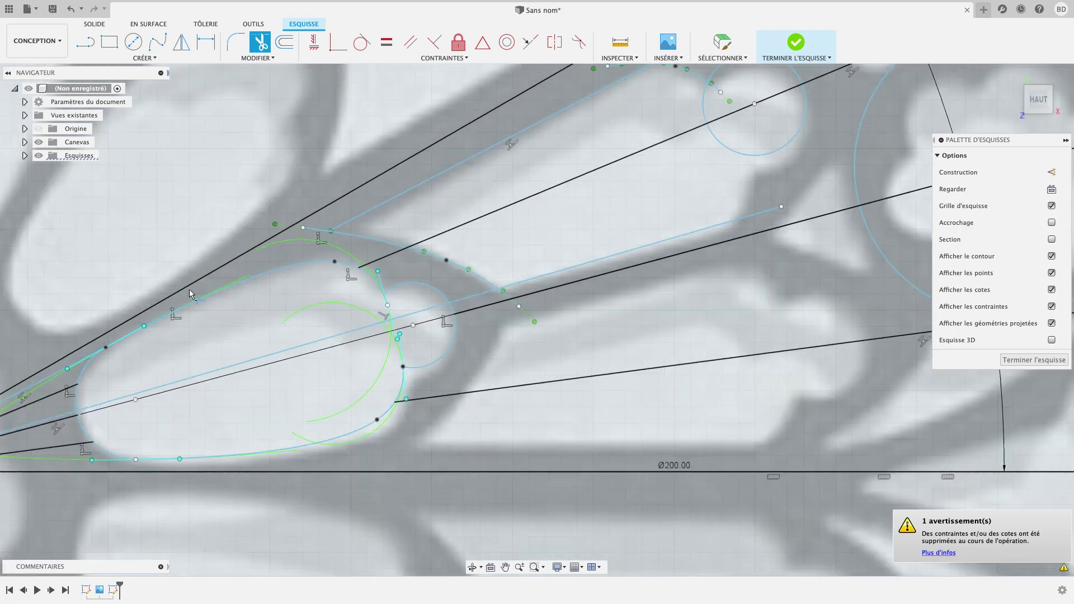
scroll(180, 290, up, 3)
scroll(179, 290, up, 2)
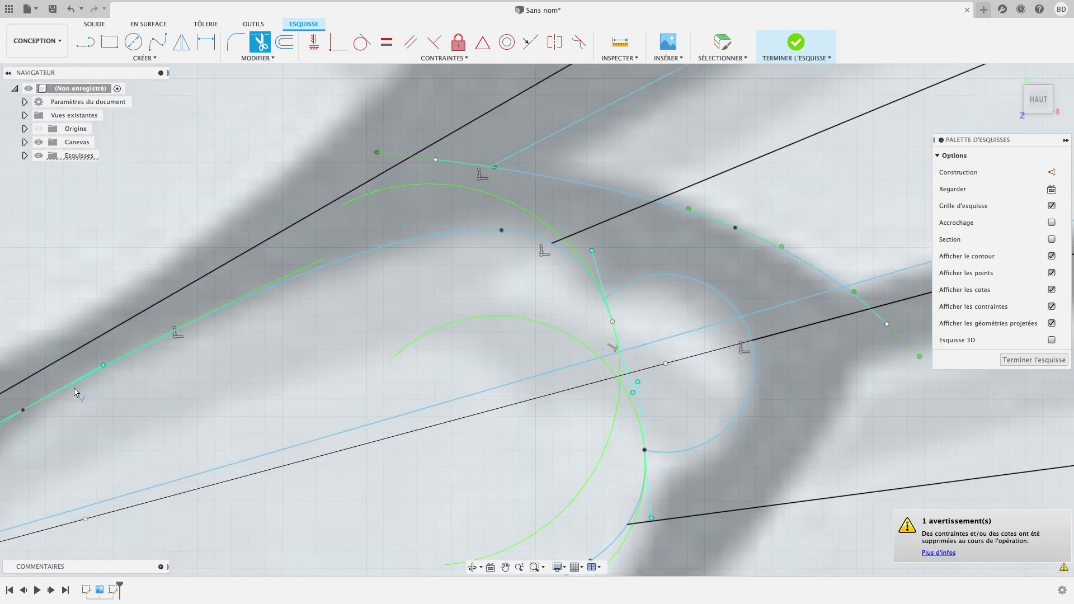
scroll(173, 378, down, 3)
scroll(84, 414, down, 2)
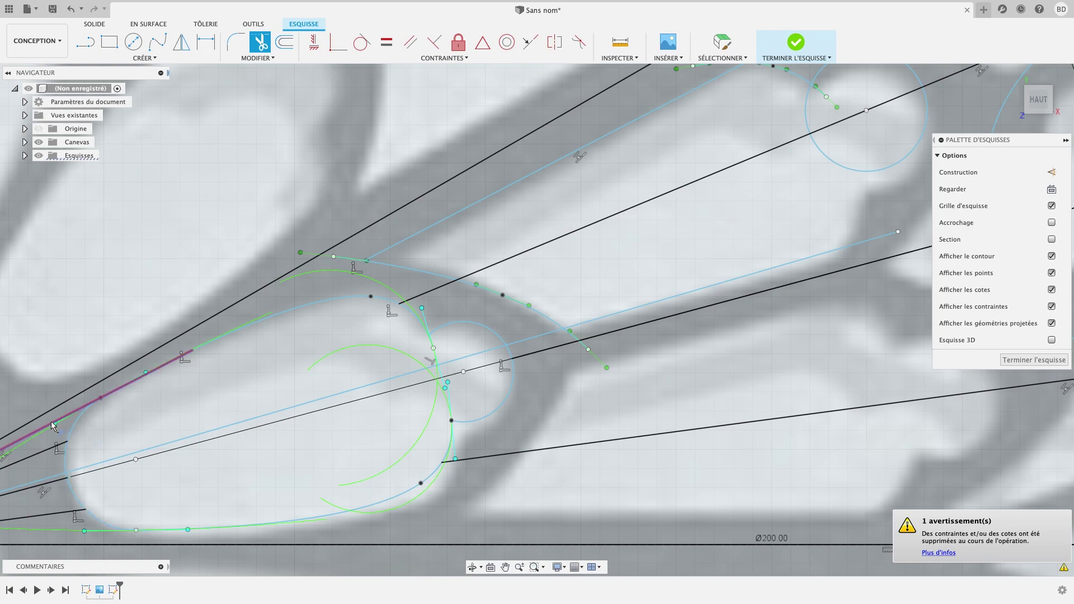
click(51, 425)
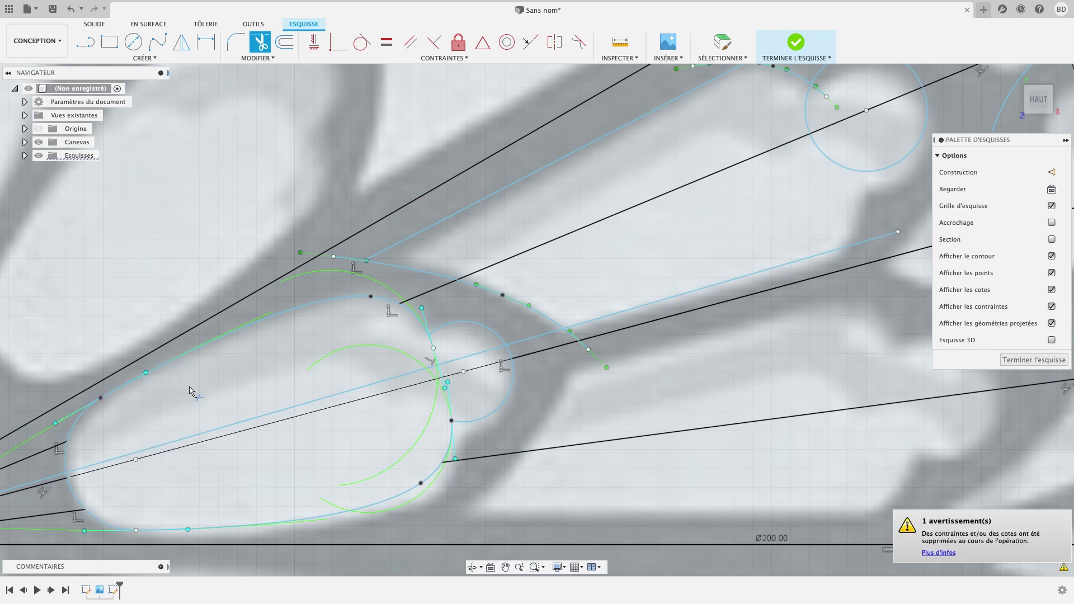
- Trim the line end past the foil arc, the lancet-top curve piece and the small circle's arc
scroll(345, 372, up, 2)
scroll(345, 372, down, 3)
scroll(346, 372, down, 3)
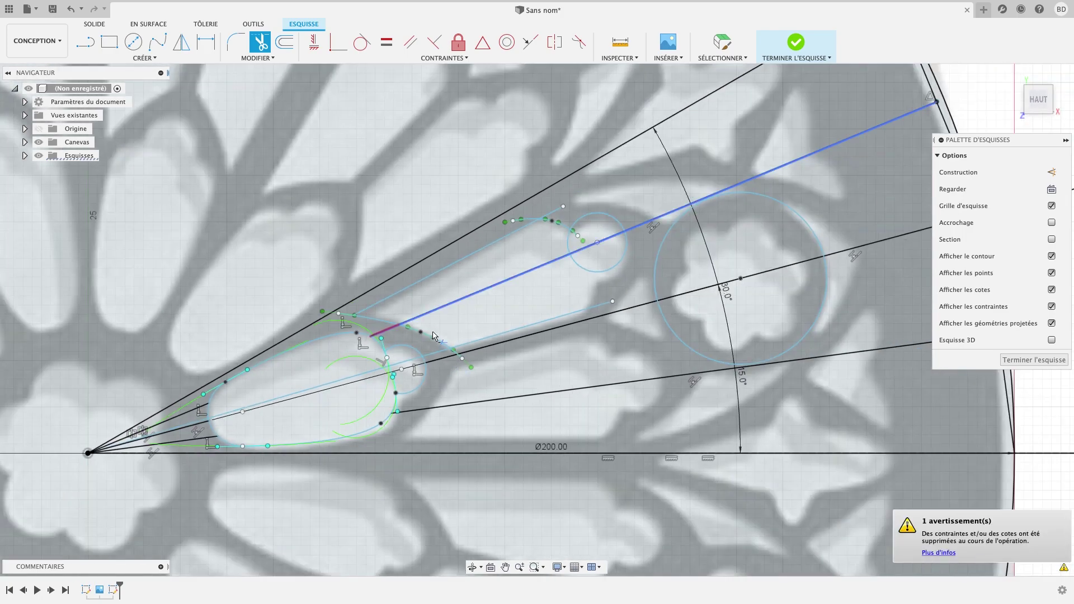
click(384, 334)
scroll(385, 333, up, 1)
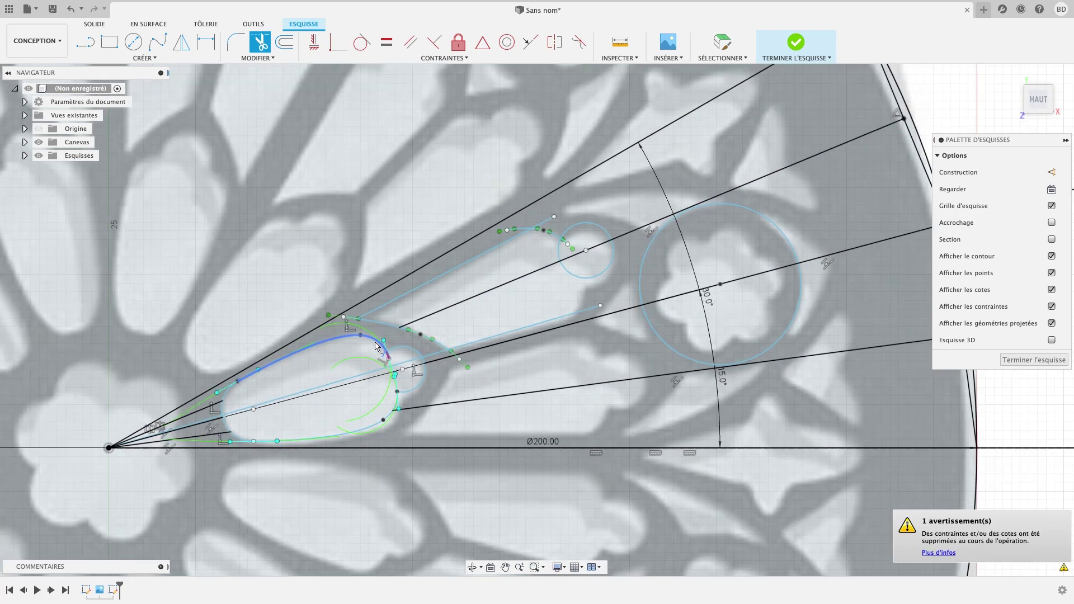
scroll(385, 333, up, 1)
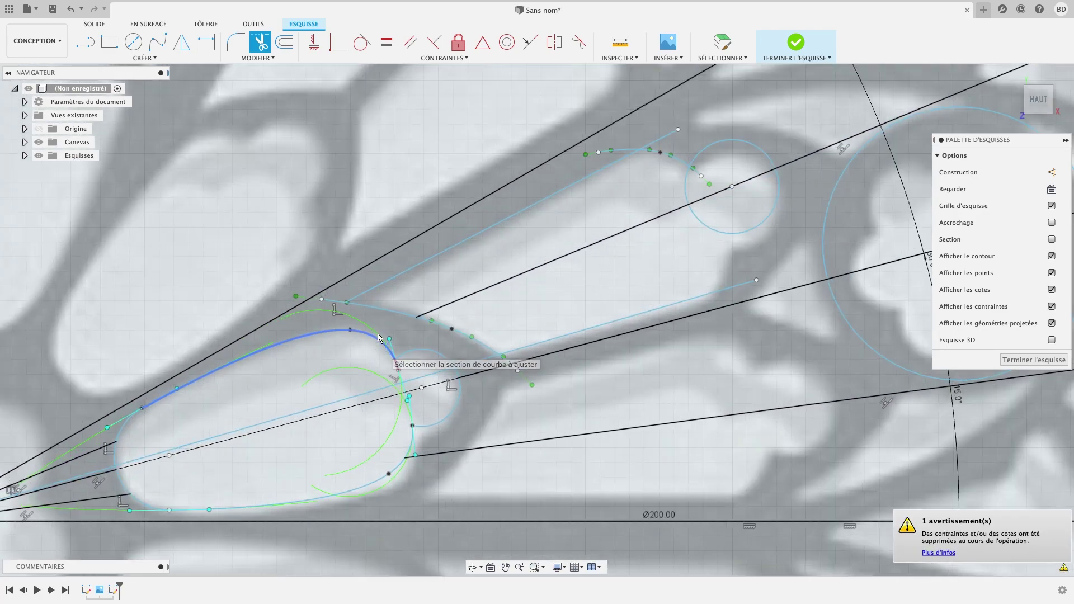
click(697, 178)
click(687, 189)
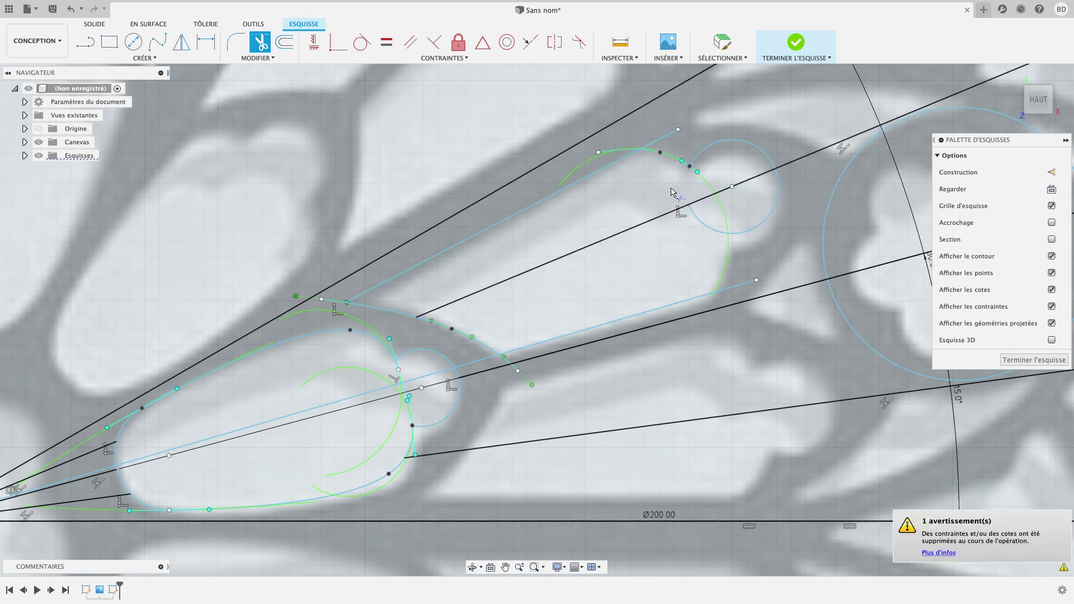
key(Escape)
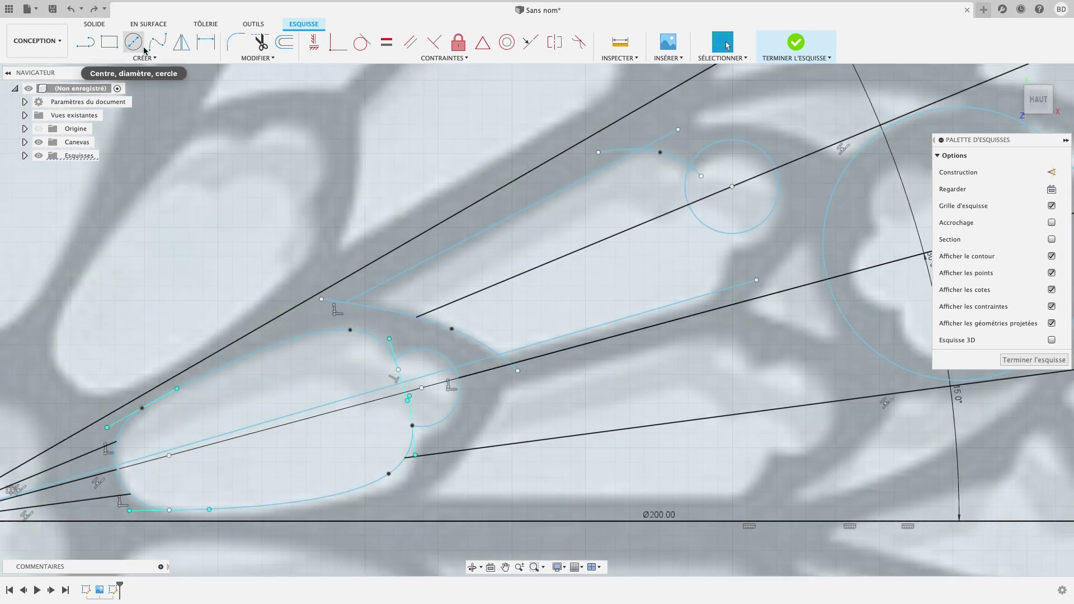
- Trace a spline from inside the tip circle down along the lancet's outer edge
click(189, 50)
click(462, 242)
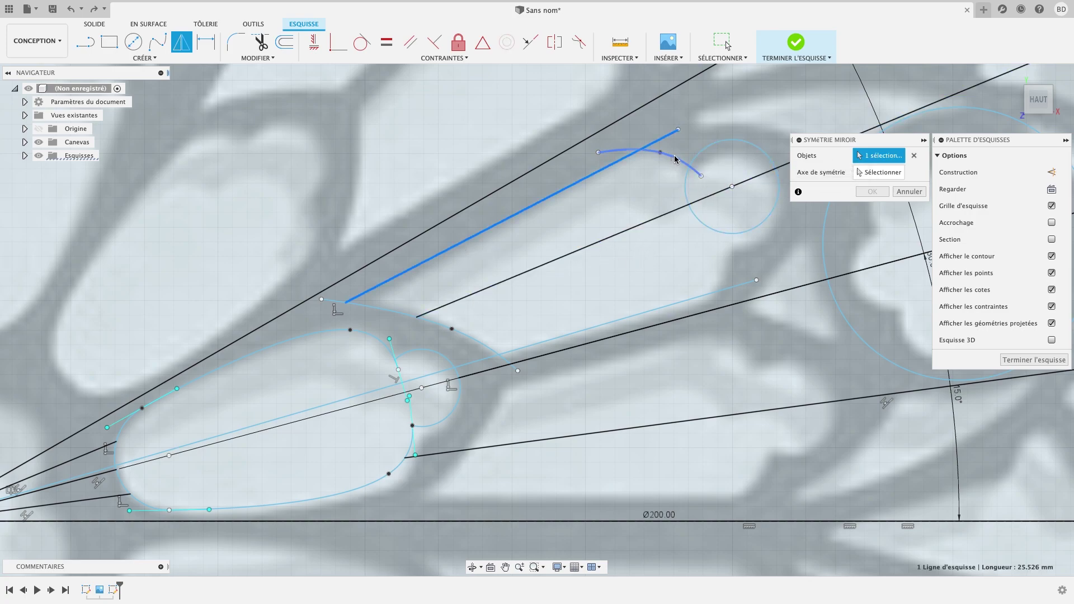
click(157, 42)
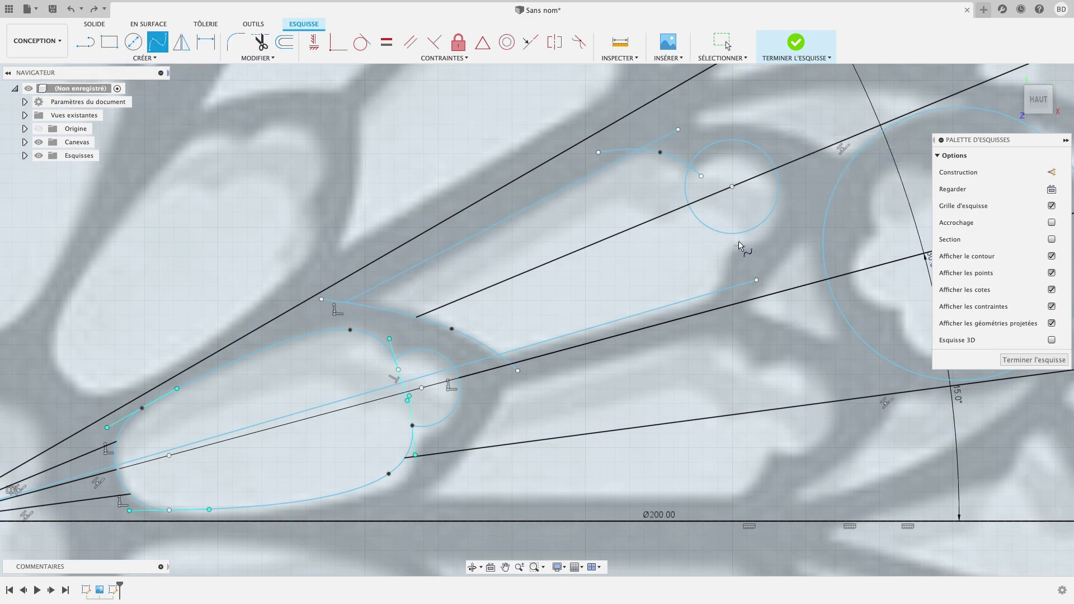
click(732, 215)
click(731, 259)
click(685, 332)
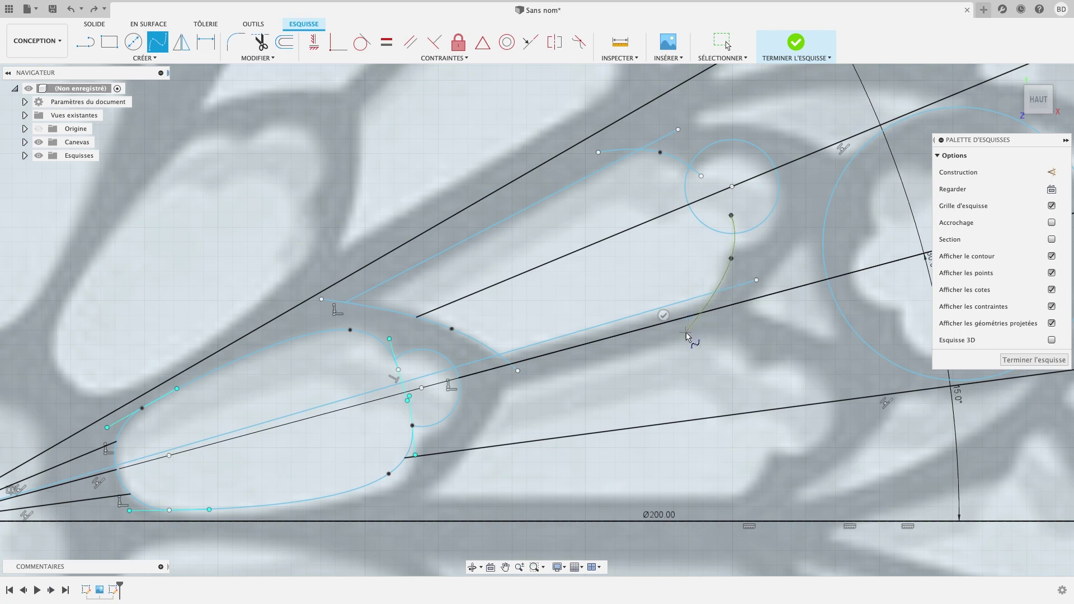
click(663, 315)
- Trim the overshooting line end and the arc's leftover left piece
key(t)
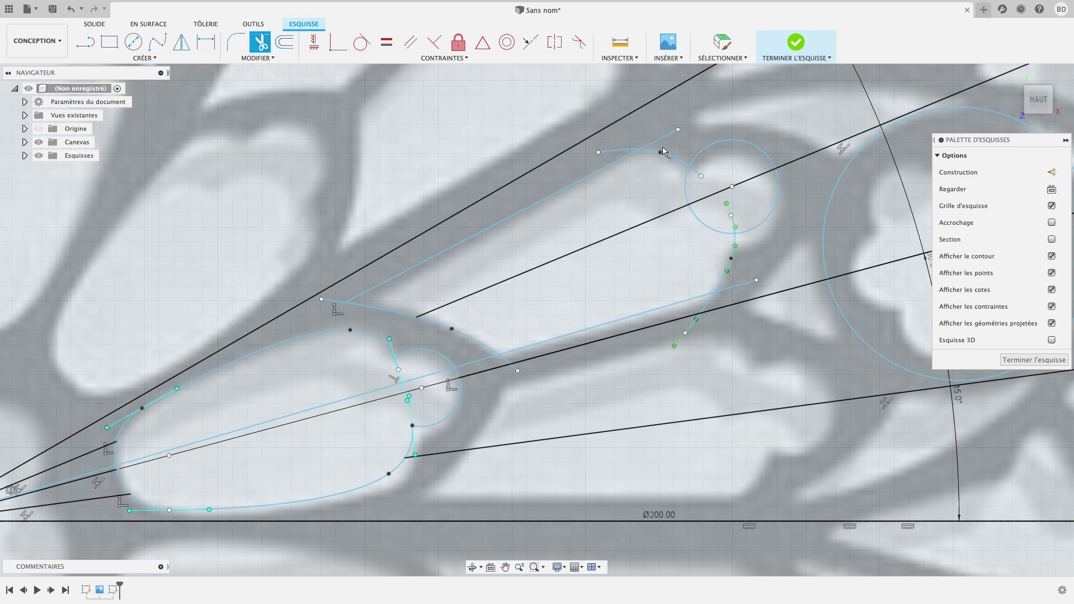
click(664, 150)
click(622, 149)
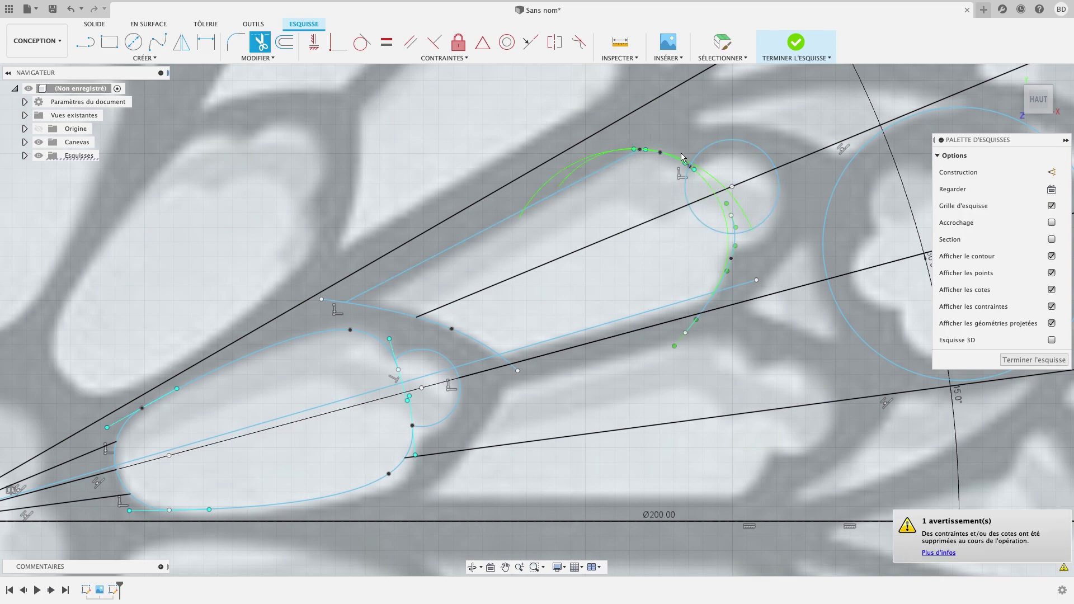
key(Escape)
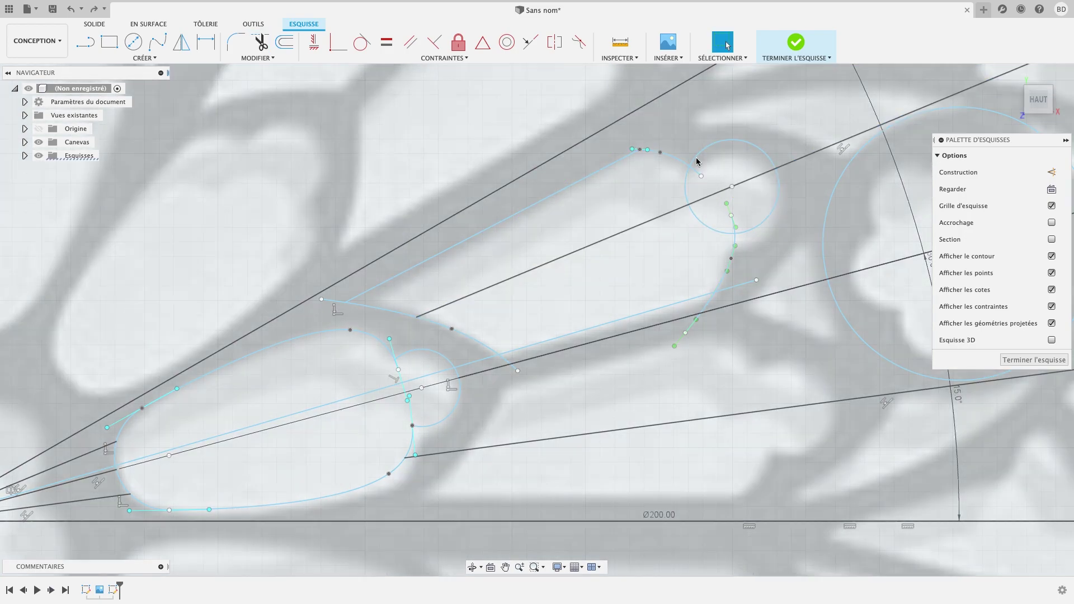
- Trim the tip circle's arcs, the excess spline segment, the short line end and stray curve pieces
key(t)
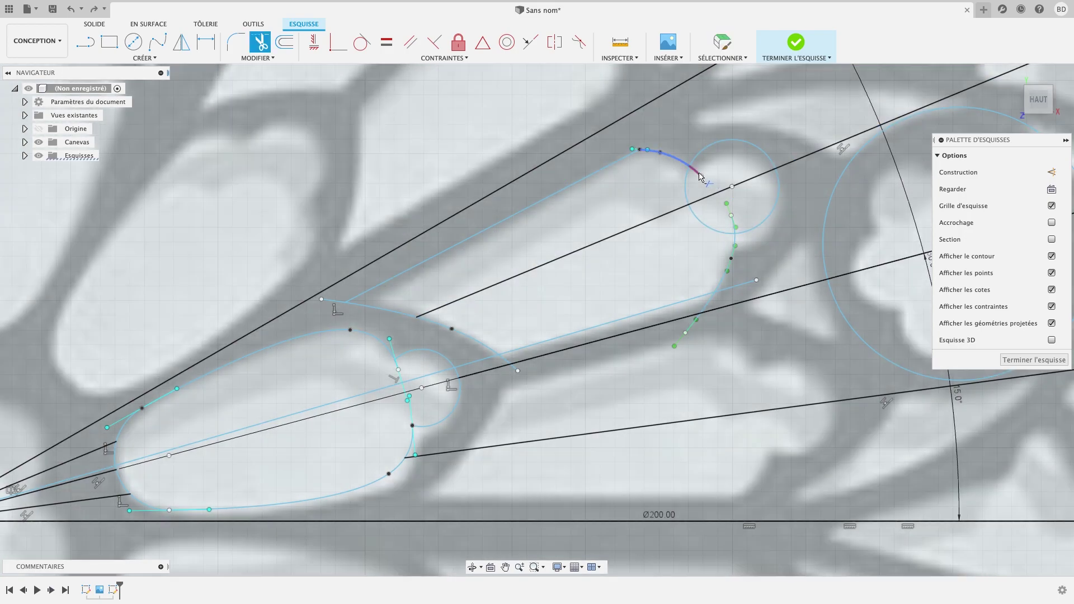
click(699, 177)
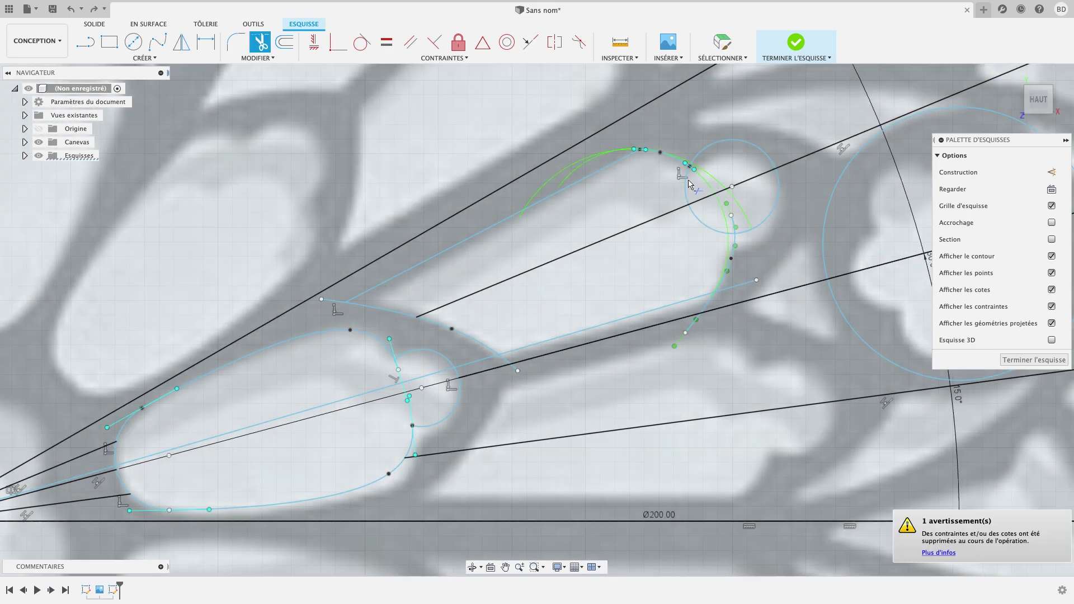
click(709, 236)
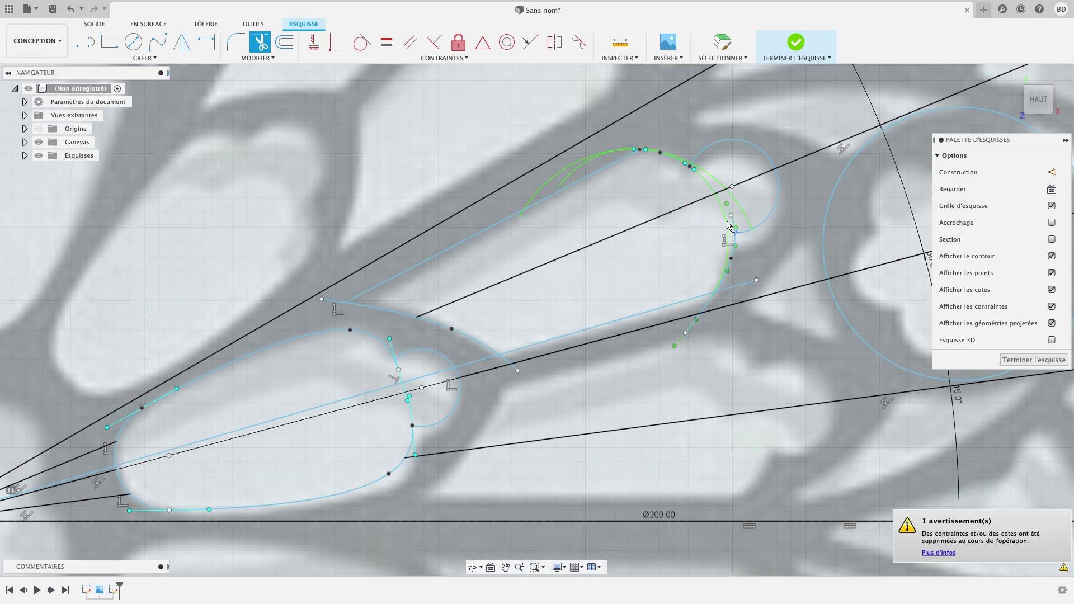
click(708, 303)
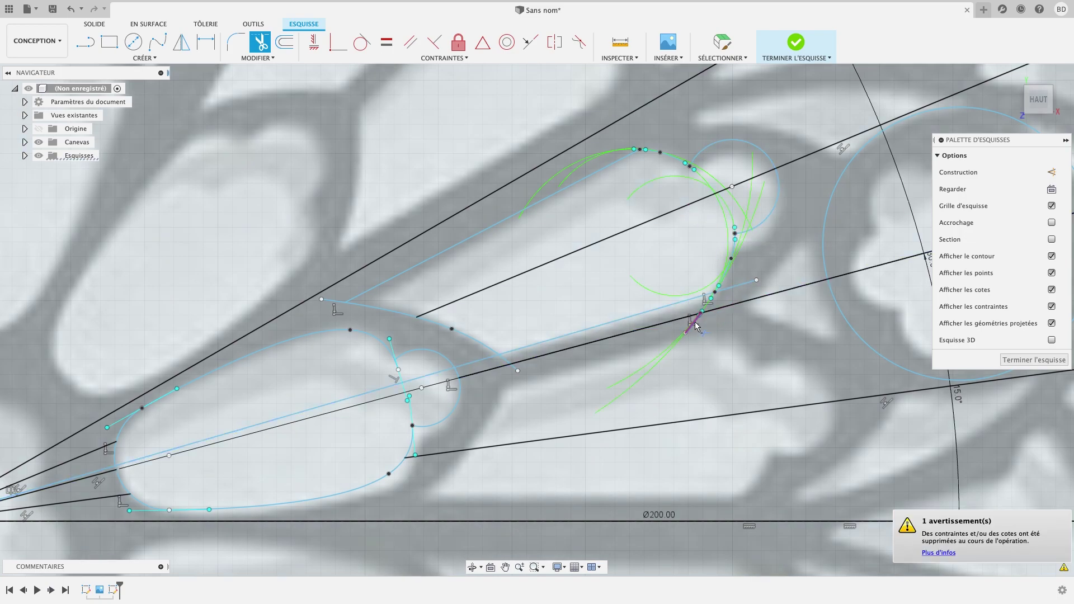
click(744, 287)
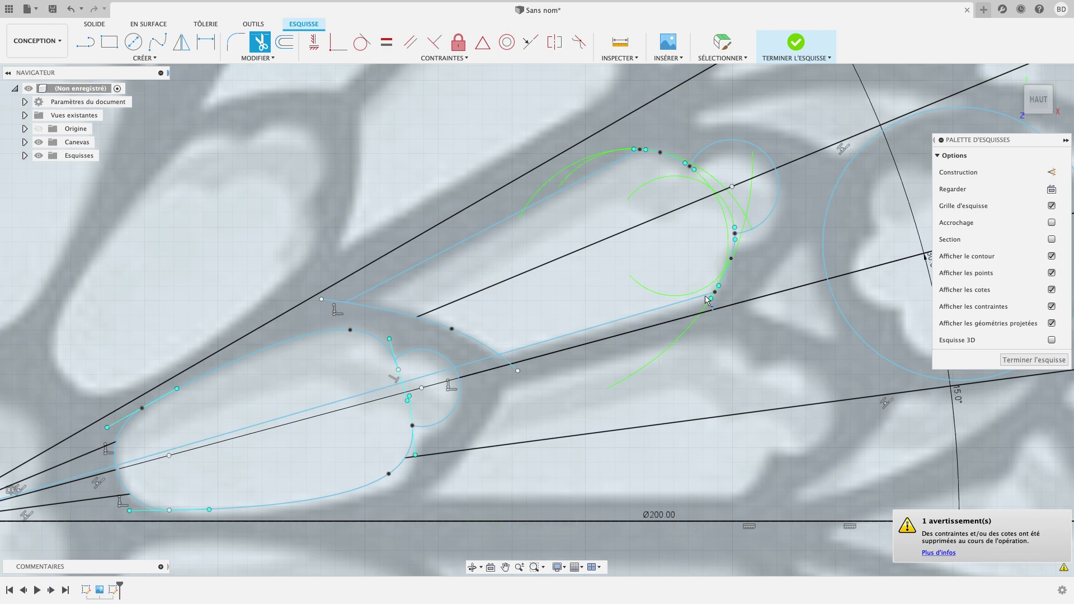
click(508, 363)
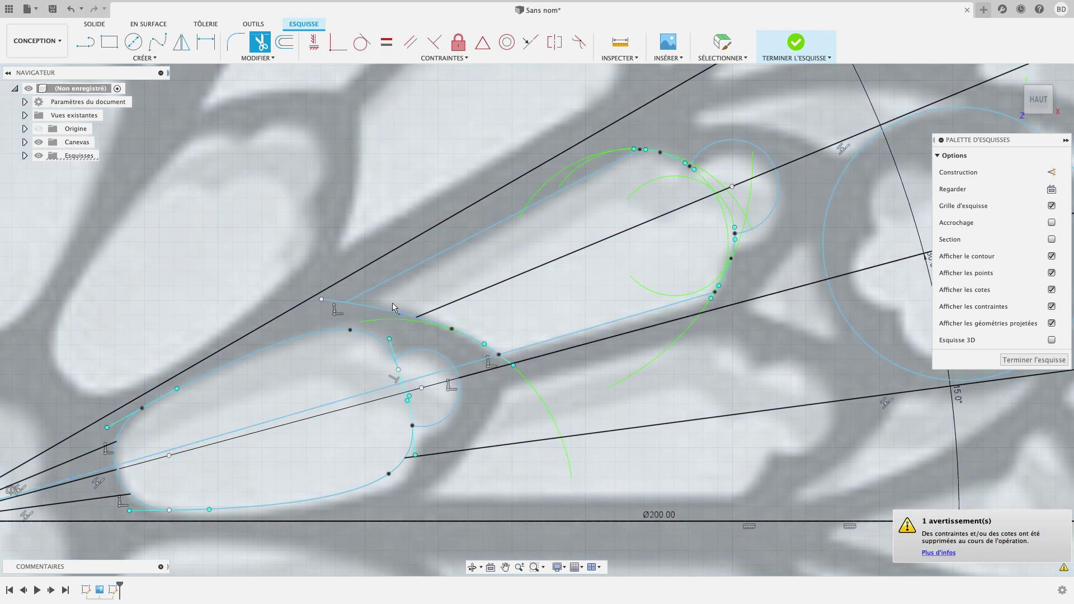
click(357, 314)
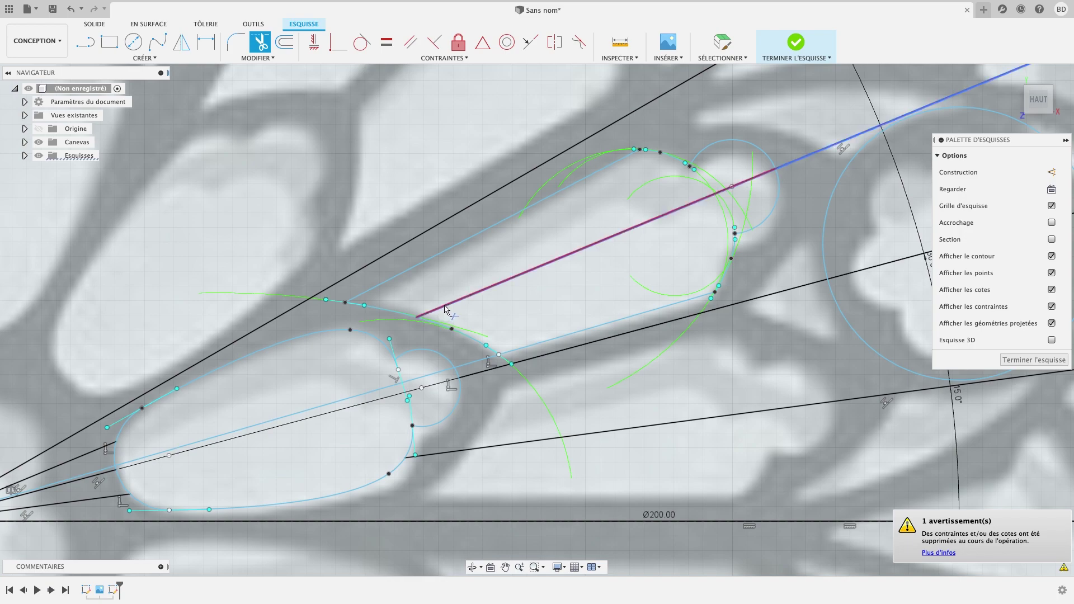
- Trim the overlapping line segments near the origin and inside the upper and lower lobes
scroll(611, 283, down, 1)
scroll(611, 282, down, 1)
scroll(612, 282, down, 2)
scroll(611, 282, down, 2)
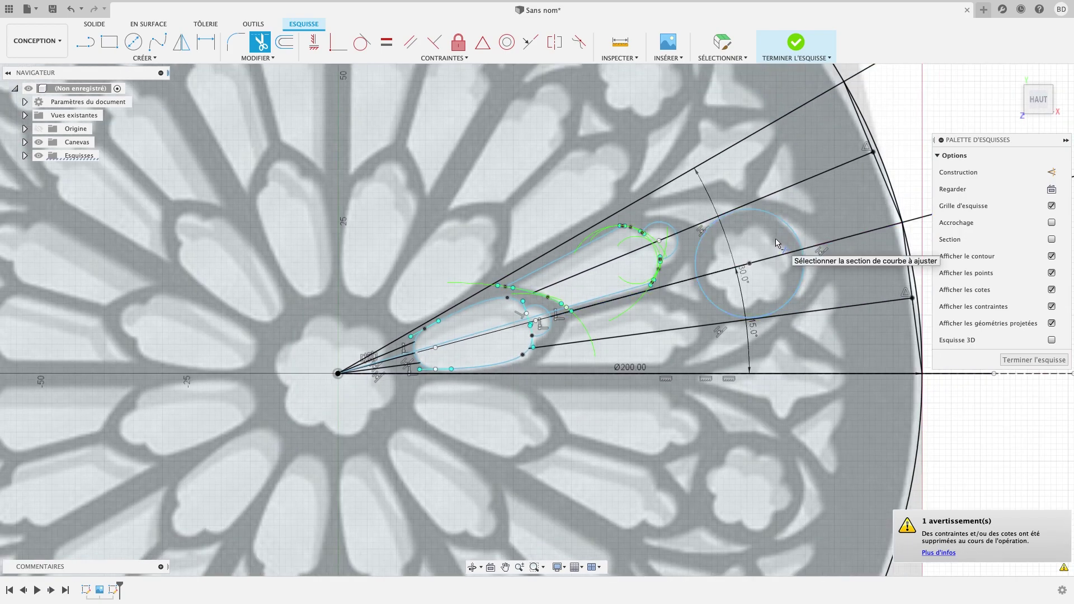
click(394, 361)
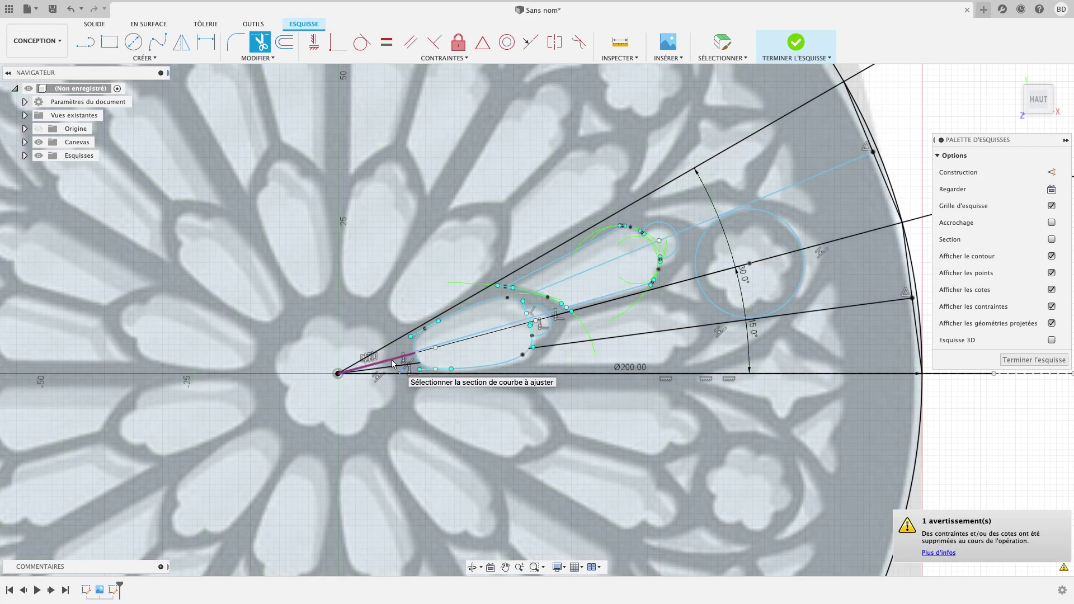
click(394, 363)
click(393, 369)
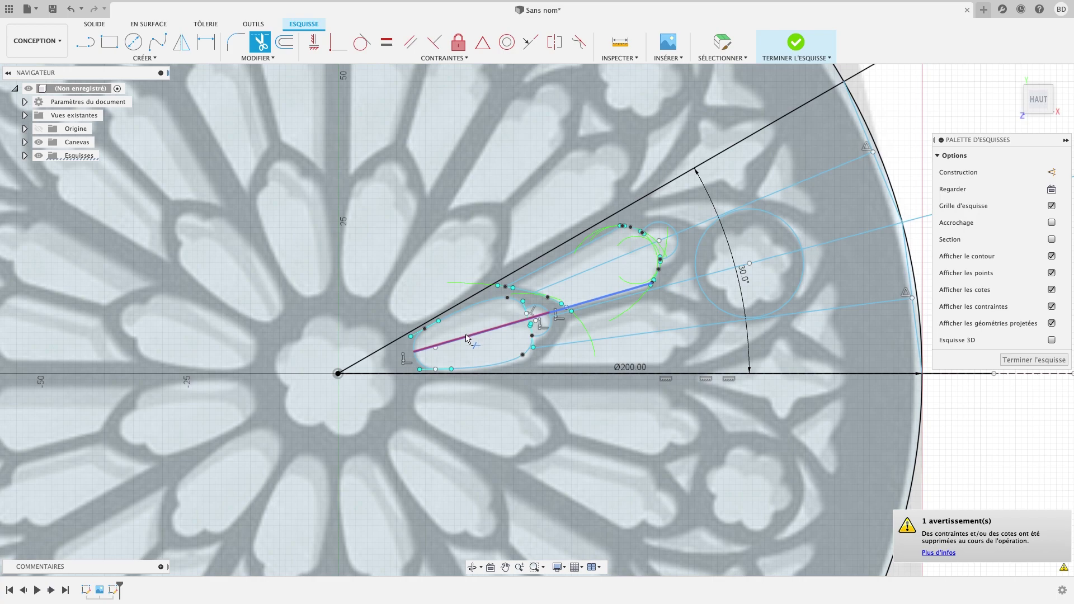
click(467, 338)
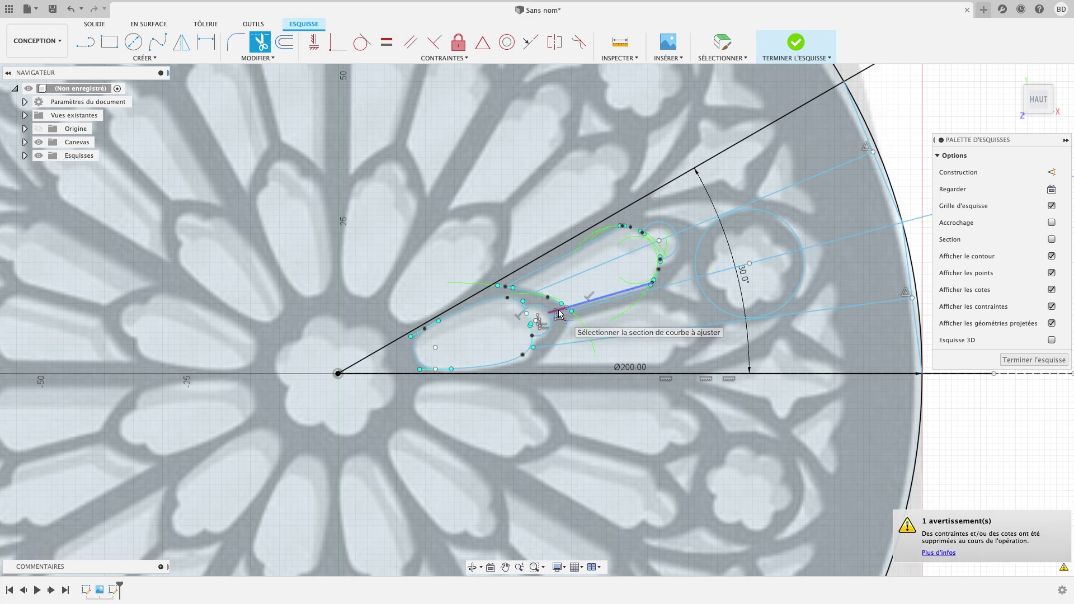
click(559, 314)
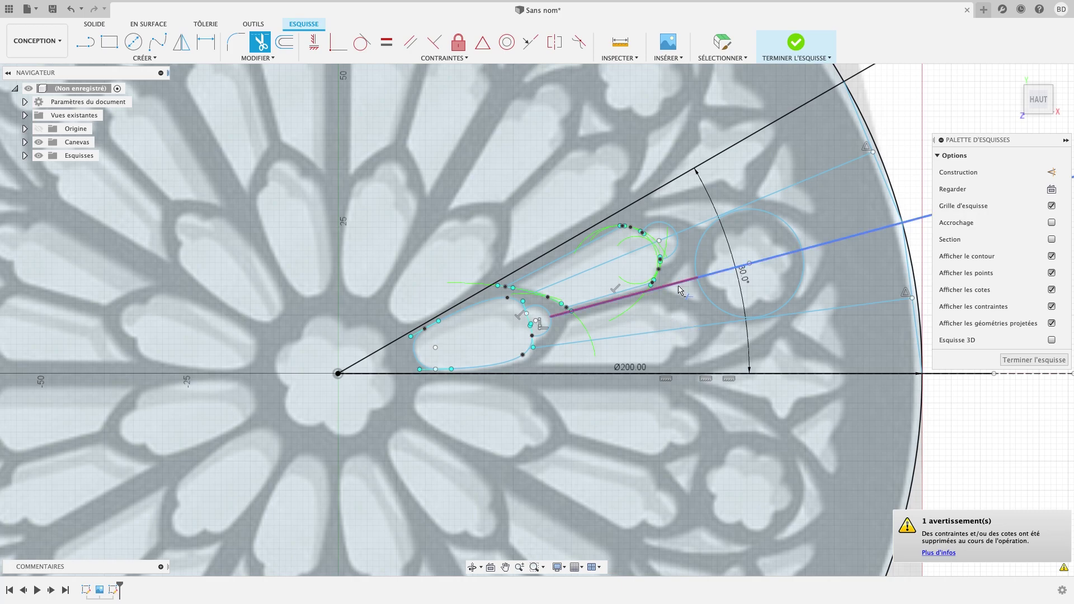
scroll(643, 333, down, 2)
scroll(649, 358, up, 5)
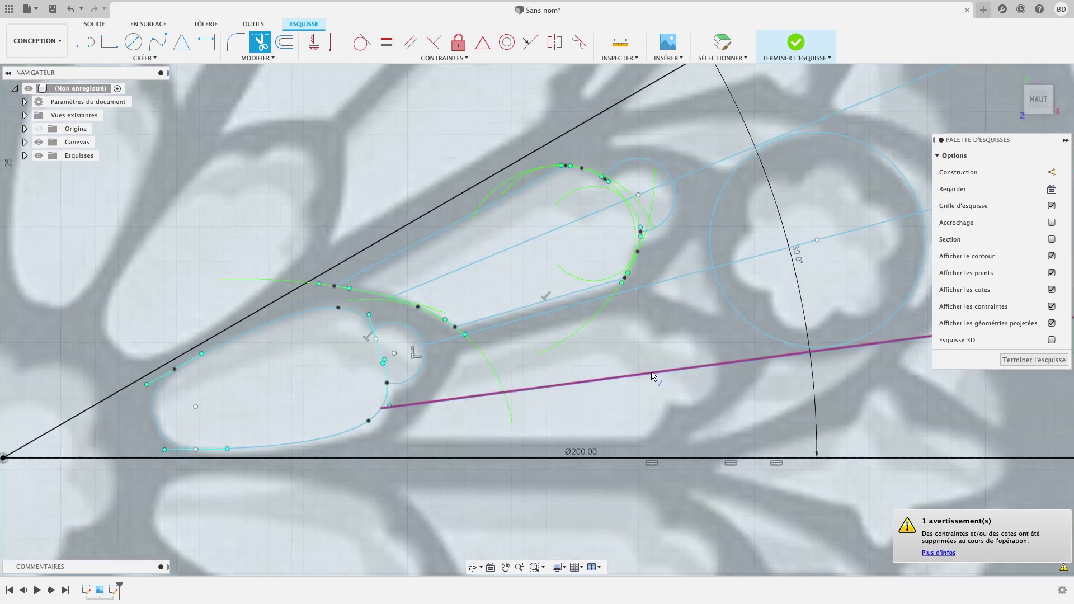
- Select the lancet's upper line, arc, lower line and tip arc to mirror about the long centre line
click(182, 42)
click(442, 233)
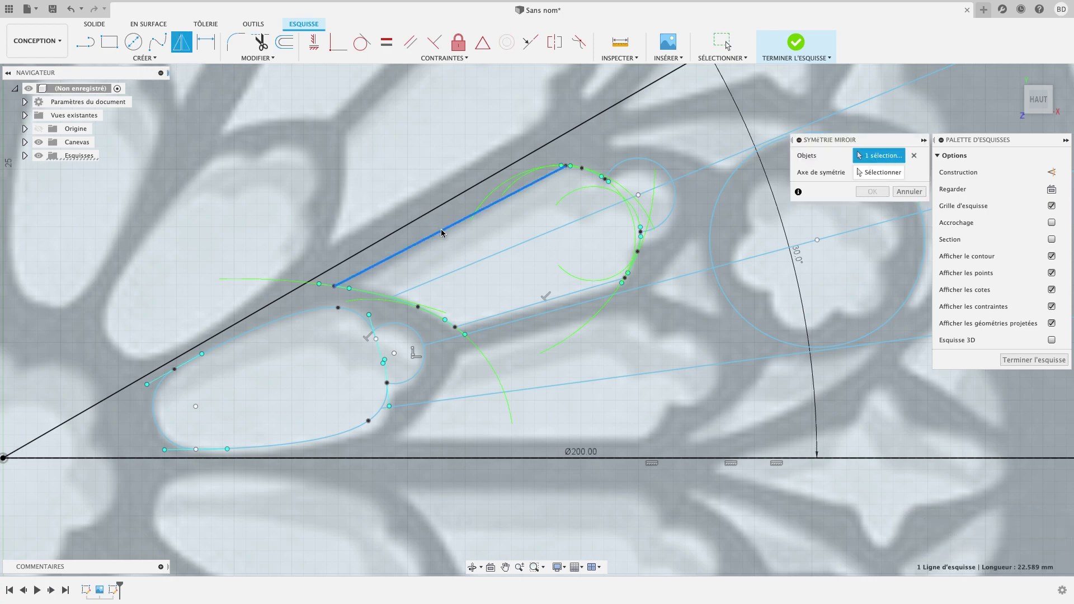
click(377, 297)
click(491, 317)
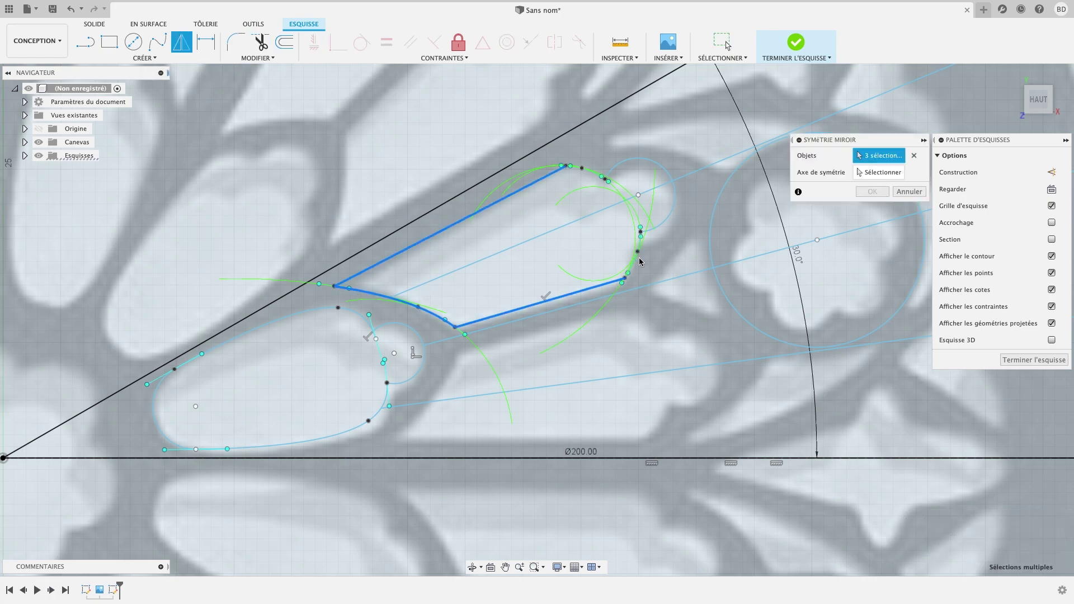
click(671, 220)
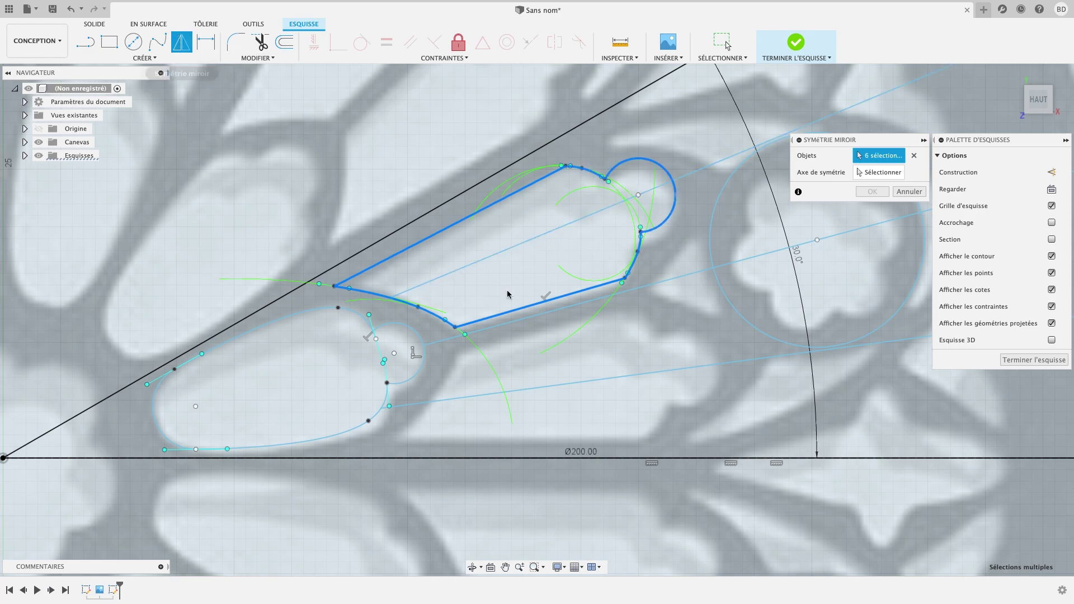
click(871, 174)
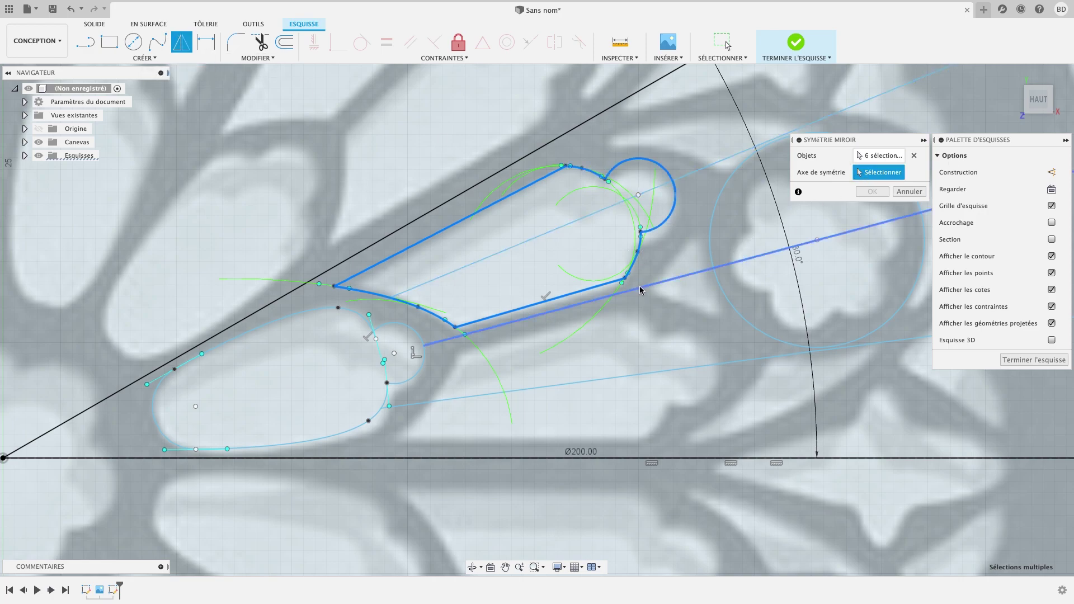
click(642, 289)
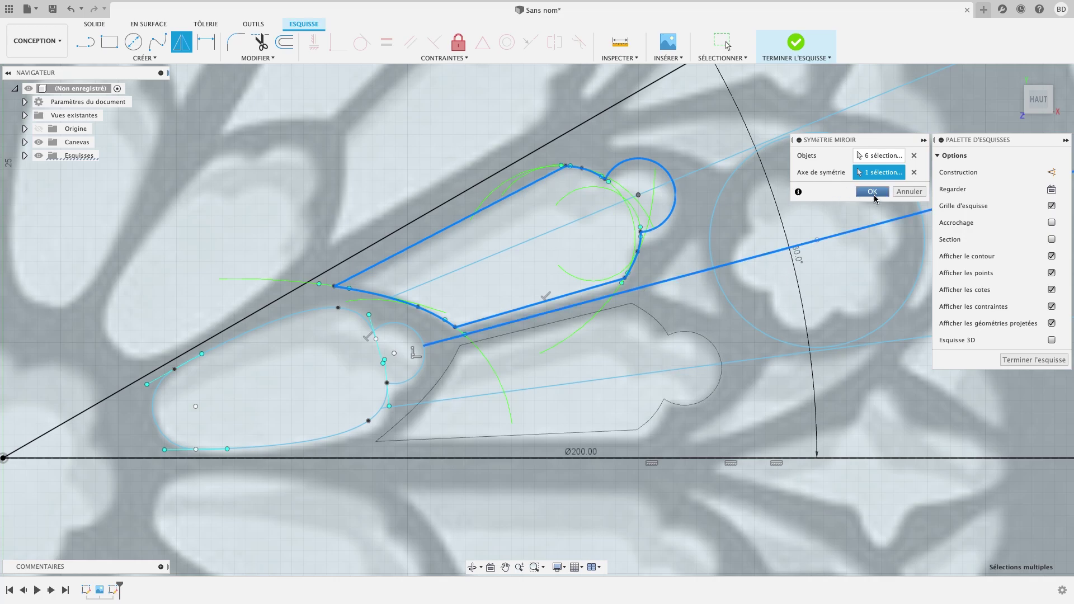
- Confirm the mirrored lancet below the centre line and trim the overlapping piece between the petals
key(Return)
scroll(608, 356, up, 2)
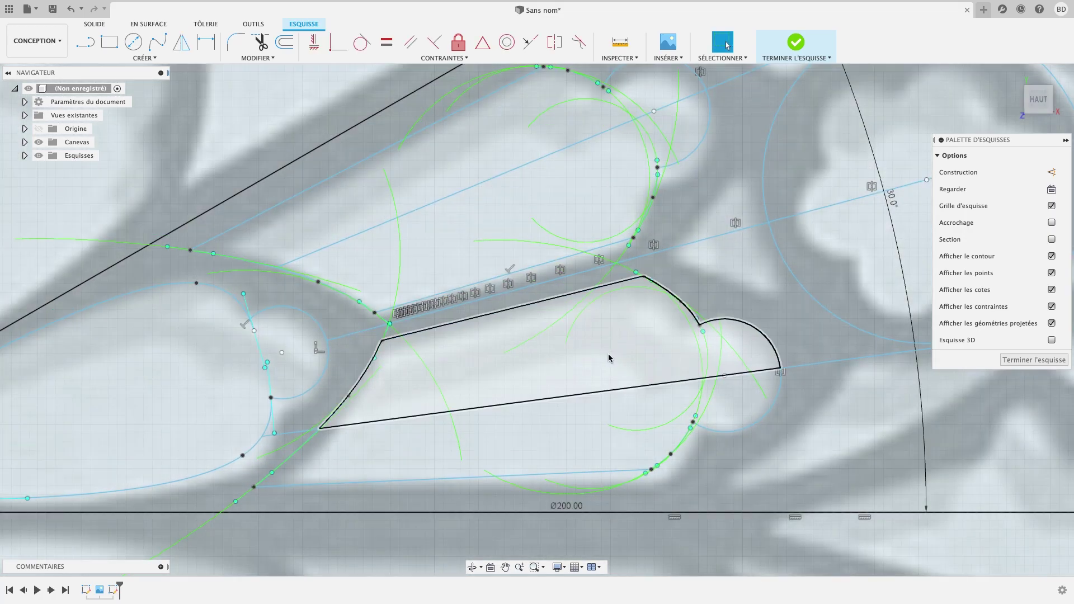
scroll(608, 355, down, 2)
scroll(608, 351, down, 3)
scroll(710, 383, down, 2)
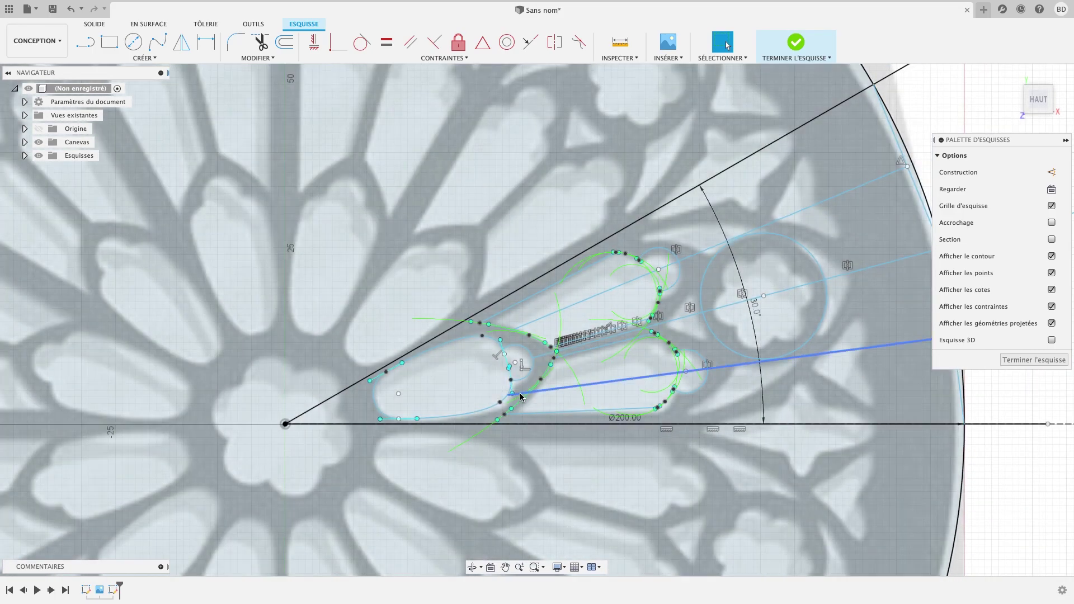
key(t)
click(519, 391)
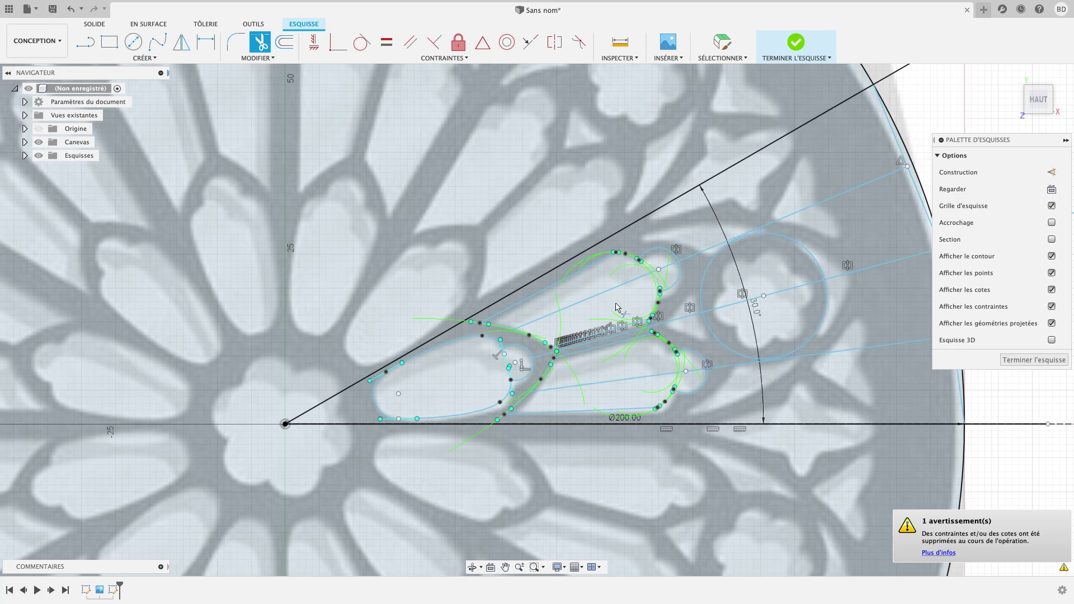
scroll(732, 308, down, 2)
scroll(710, 324, up, 3)
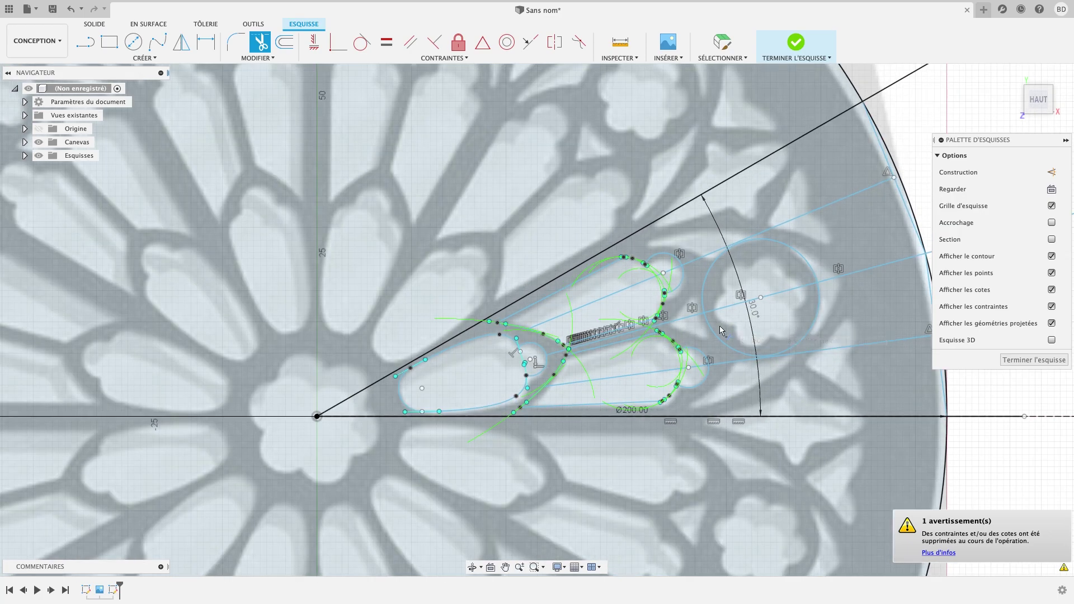
scroll(694, 337, up, 3)
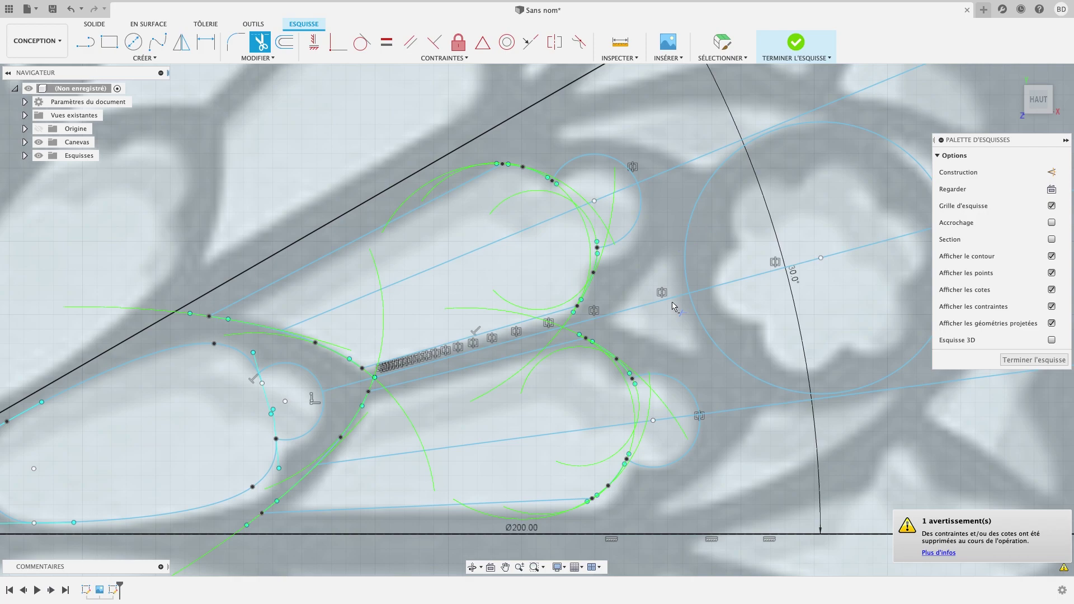
click(82, 45)
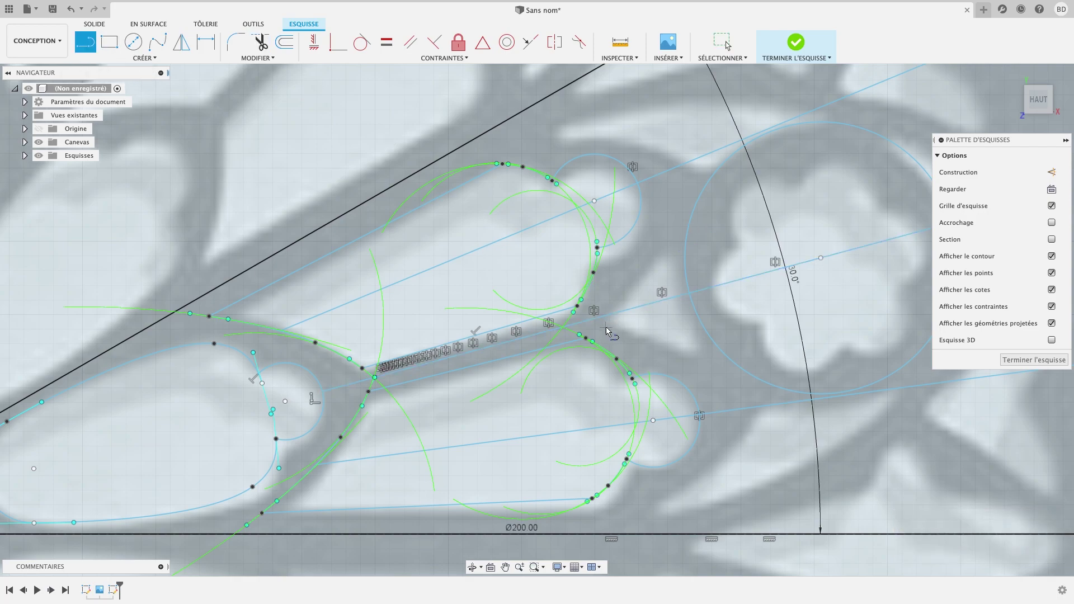
- Finish the short slanted line and mirror it across the sector's centre line into a pointed V
click(606, 327)
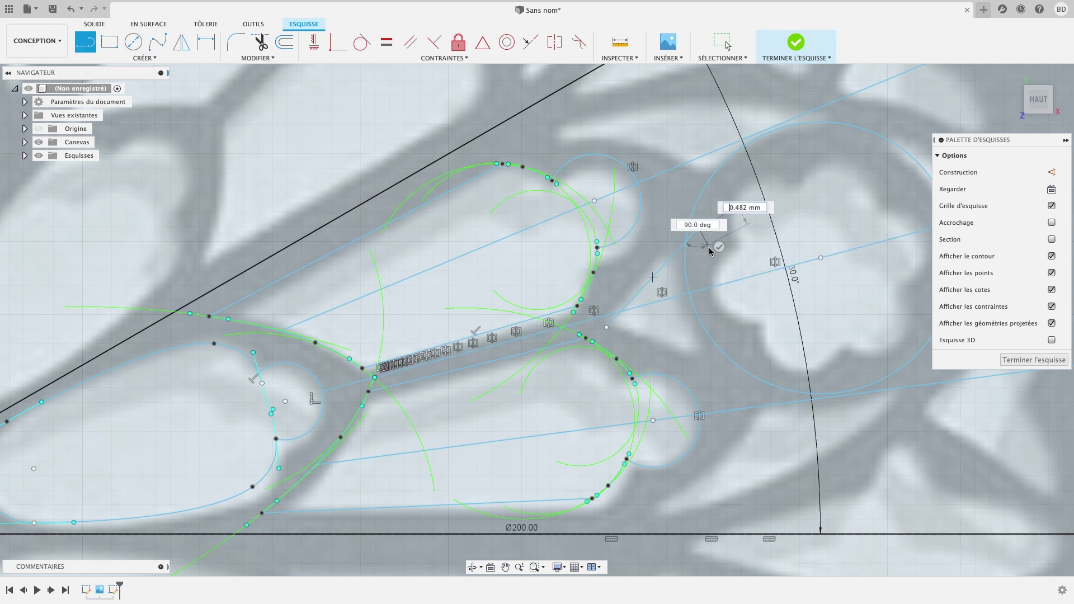
key(Return)
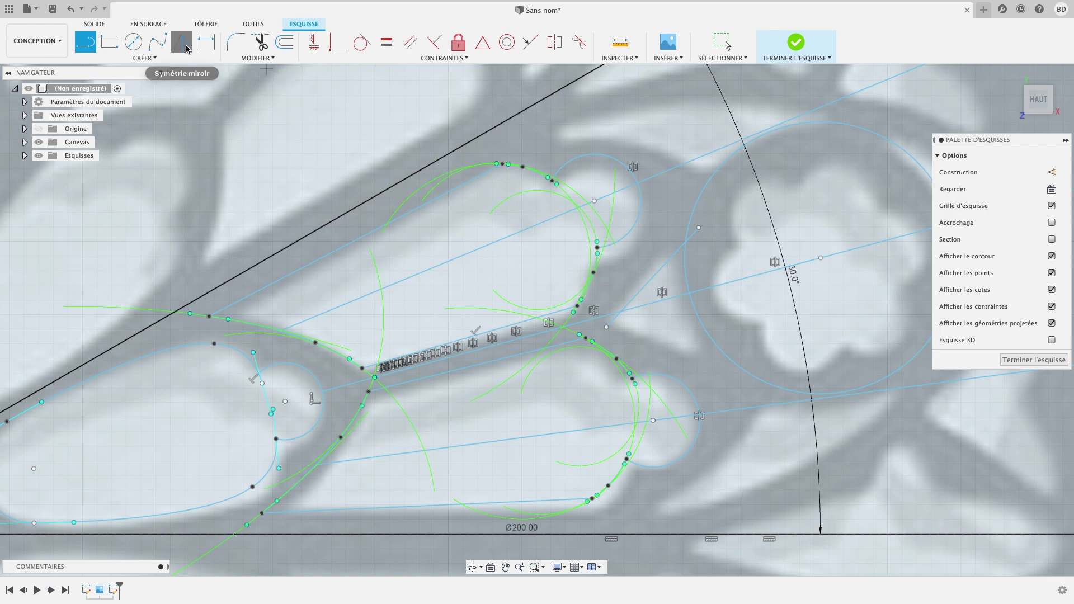
click(181, 43)
click(662, 267)
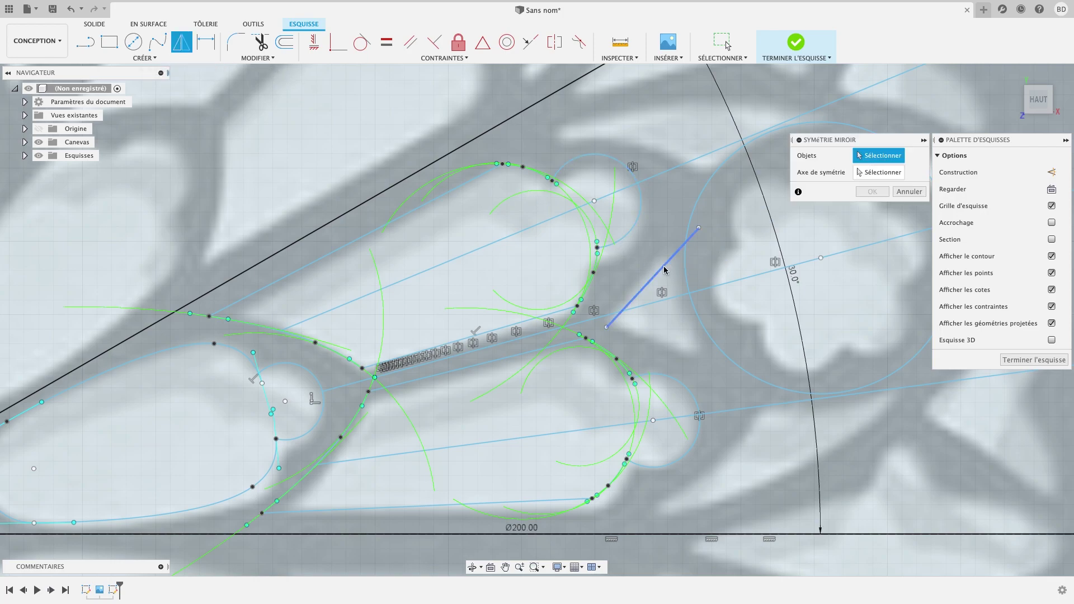
click(895, 172)
click(674, 299)
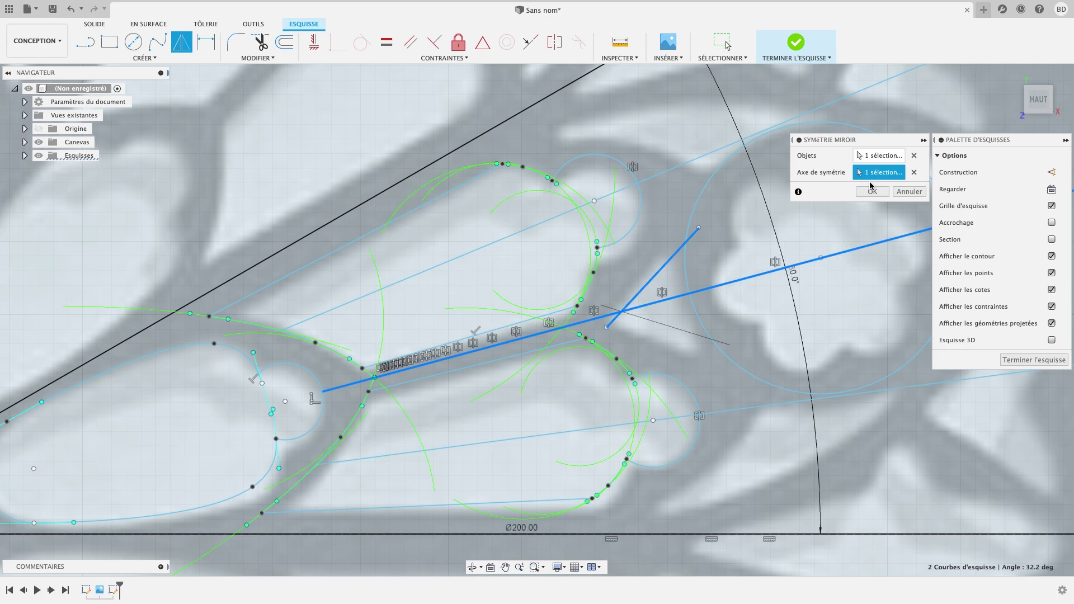
key(Return)
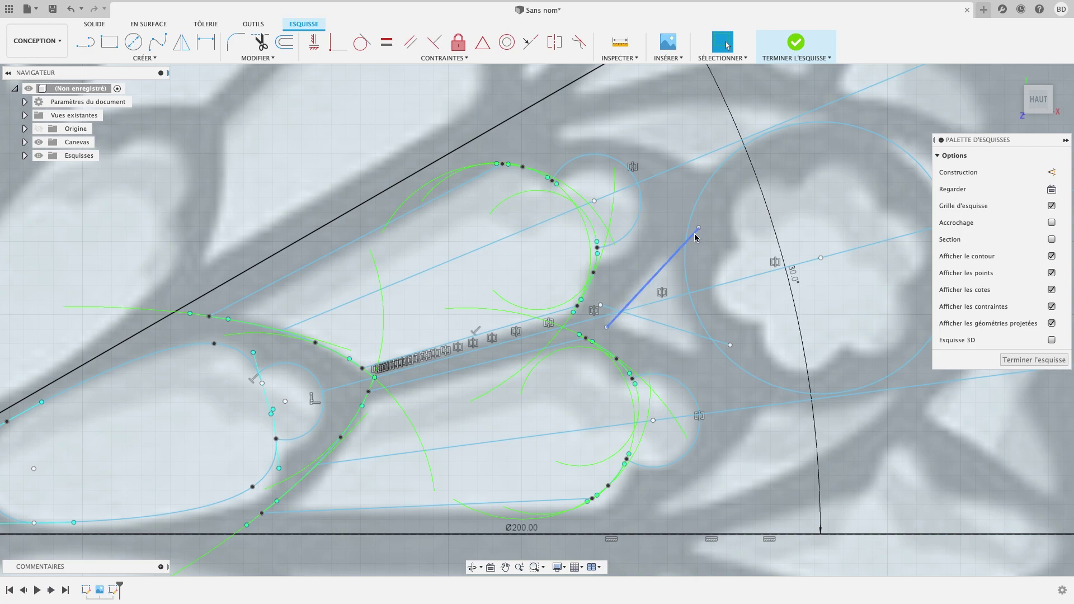
- Trim the V lines' overhanging ends, the stray stub and the centre line between the lobes
key(t)
click(610, 311)
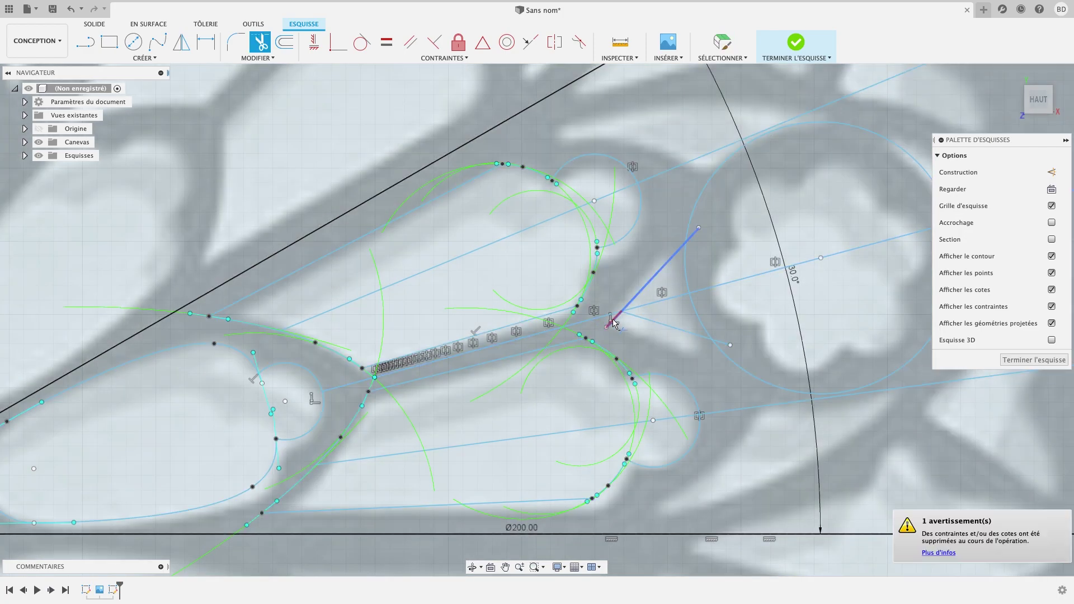
click(716, 333)
click(694, 235)
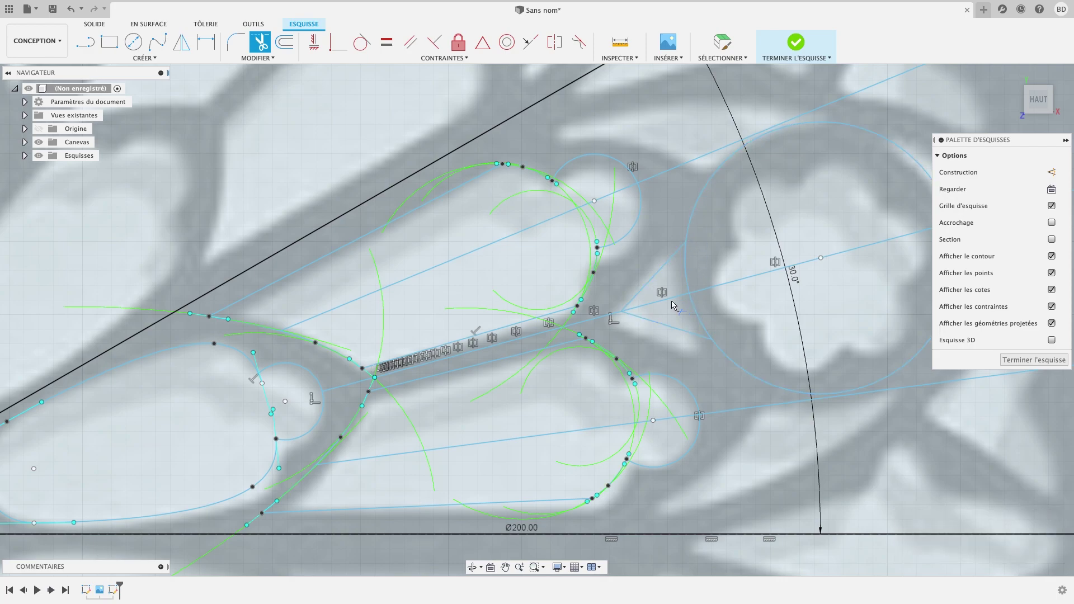
click(661, 303)
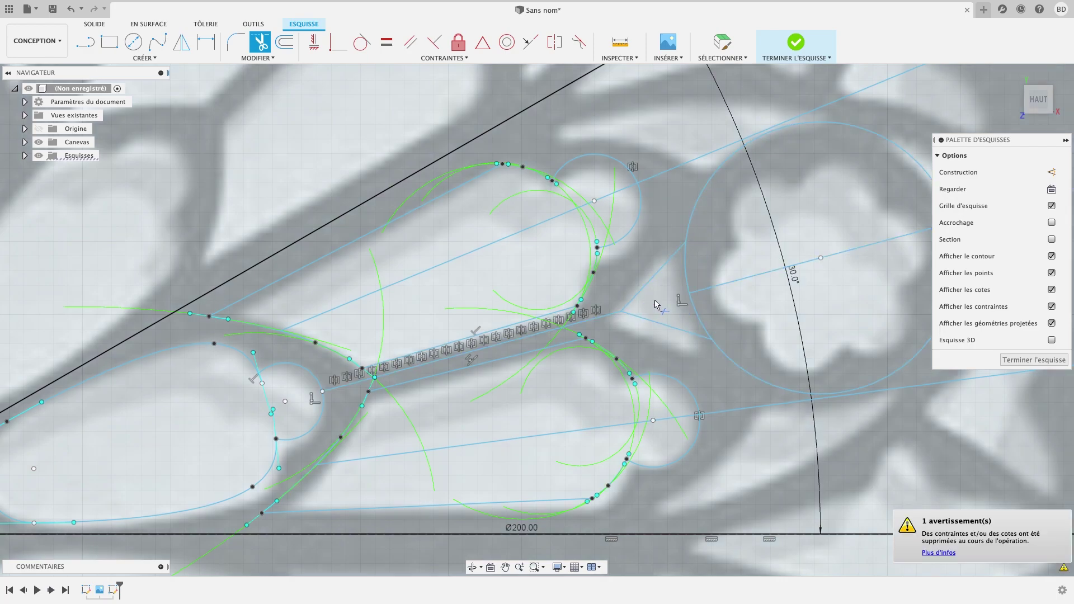
click(600, 320)
scroll(358, 401, down, 3)
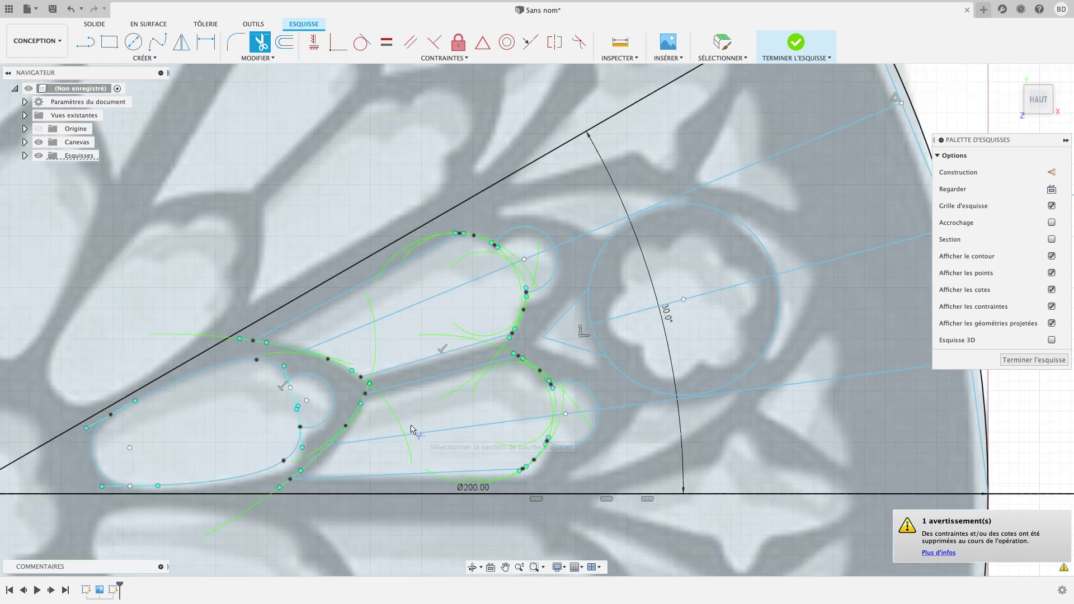
middle_drag(681, 345, 560, 359)
click(158, 41)
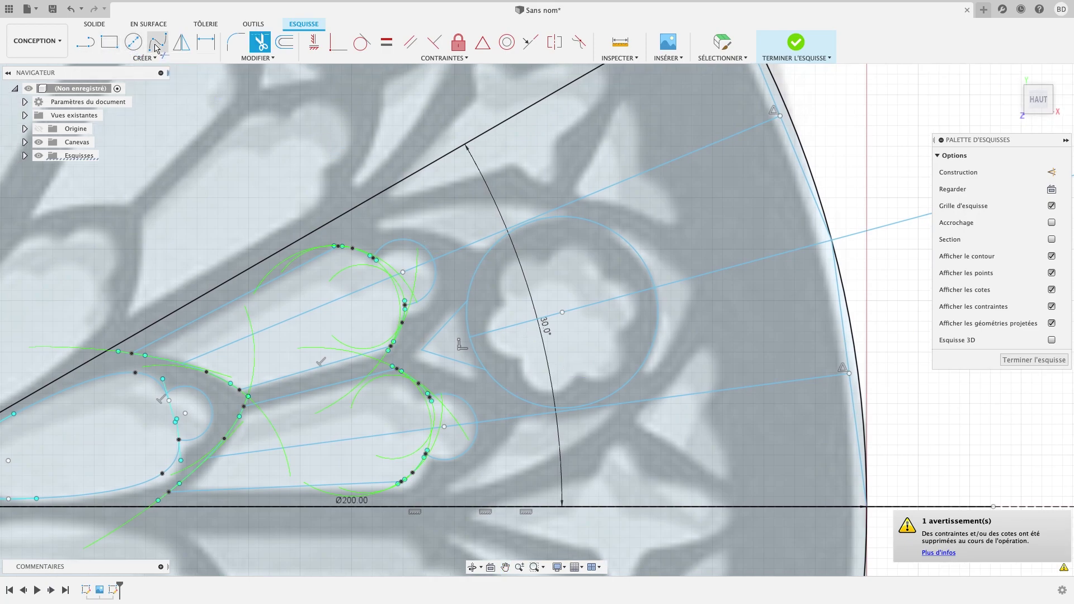
- Trace a first spline along the inner edge of the upper arch above the top lobe
click(364, 228)
click(438, 229)
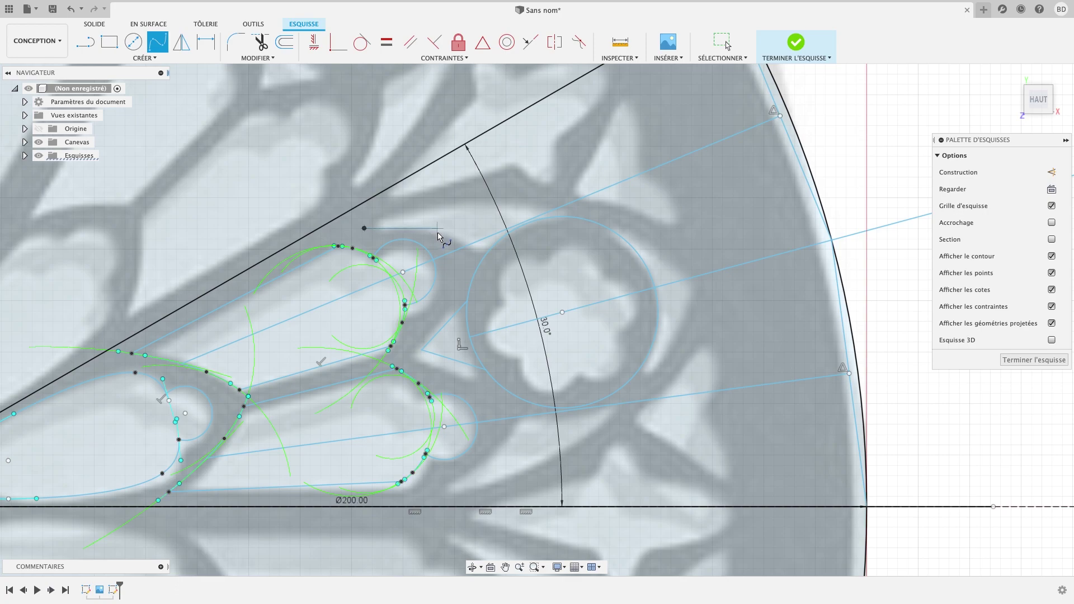
click(495, 260)
click(477, 281)
scroll(380, 229, down, 3)
scroll(386, 235, up, 4)
scroll(405, 255, up, 3)
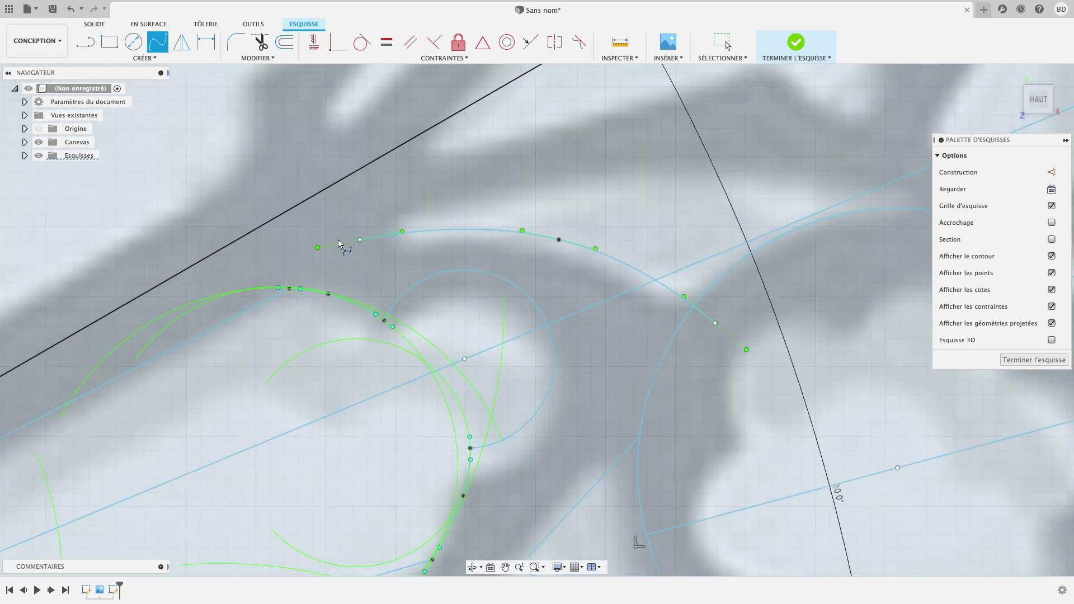
- Trace a second, outer arch spline curving down past the rosette circle
click(387, 250)
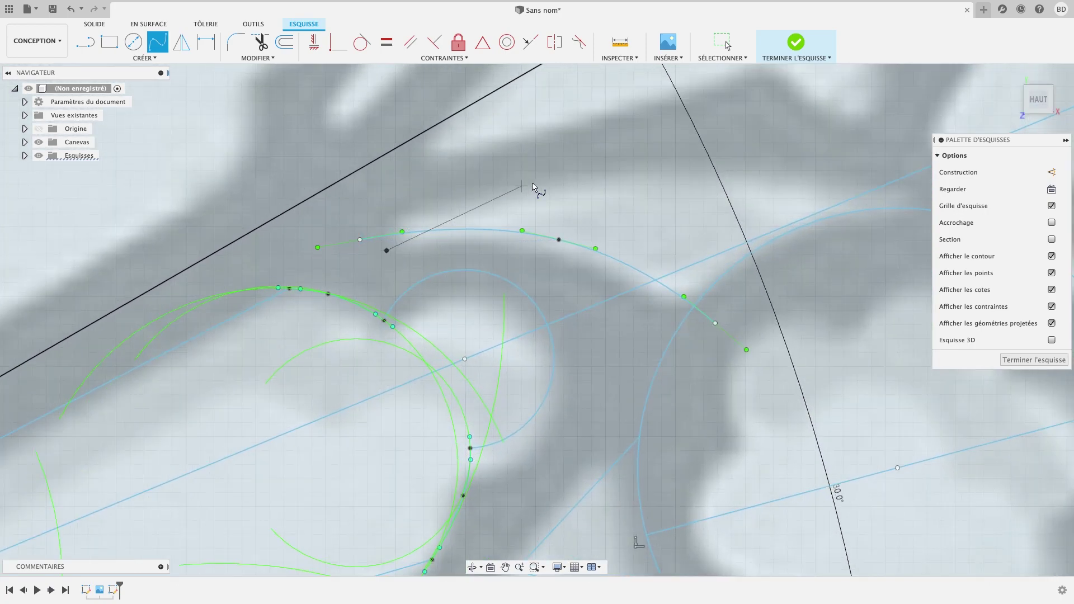
click(573, 172)
click(847, 181)
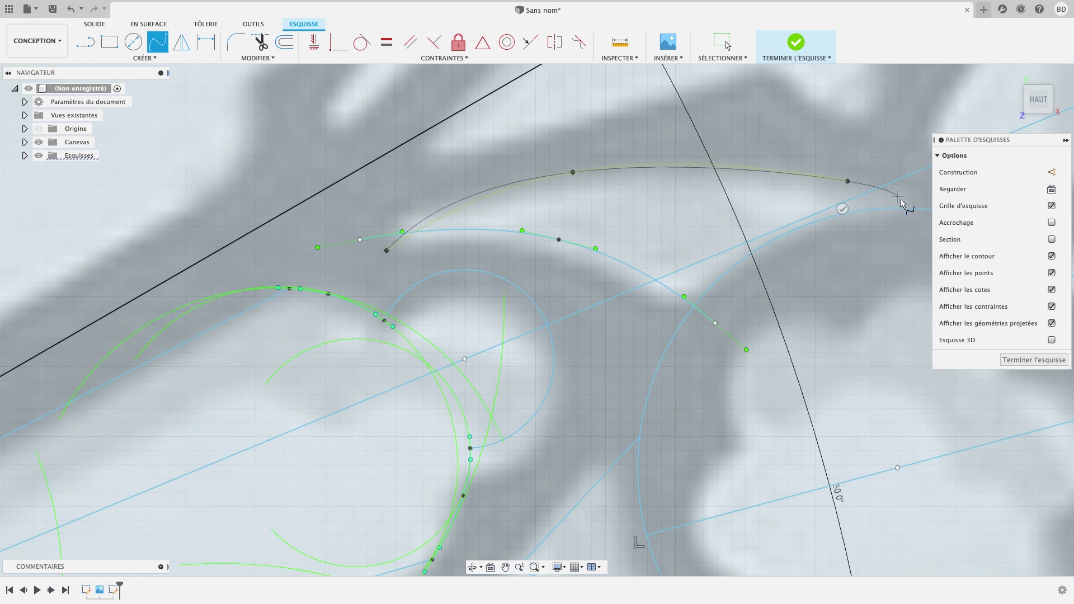
click(923, 217)
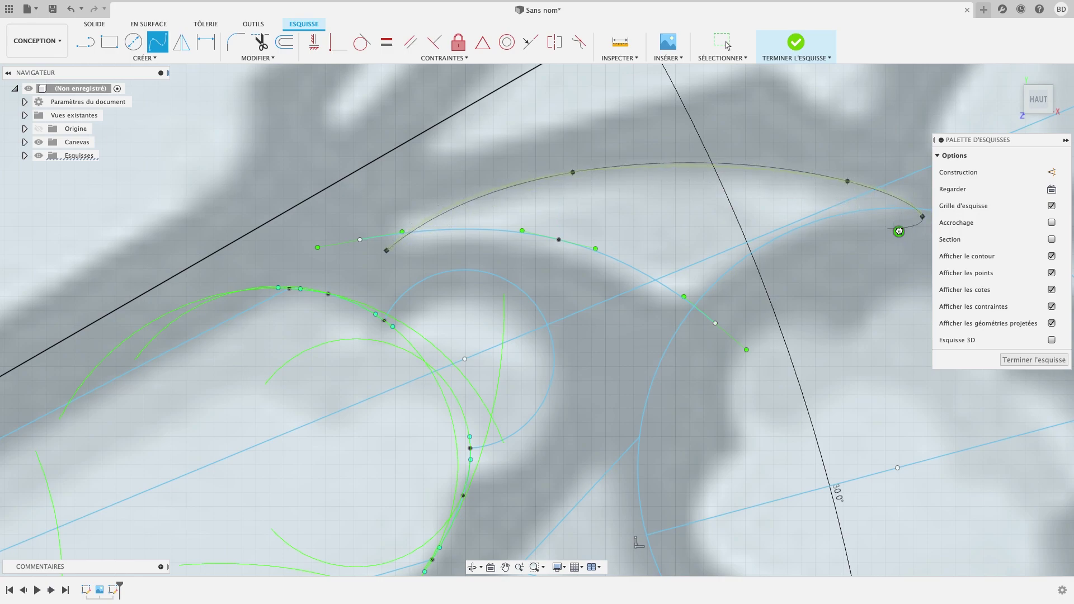
click(899, 231)
scroll(871, 274, up, 3)
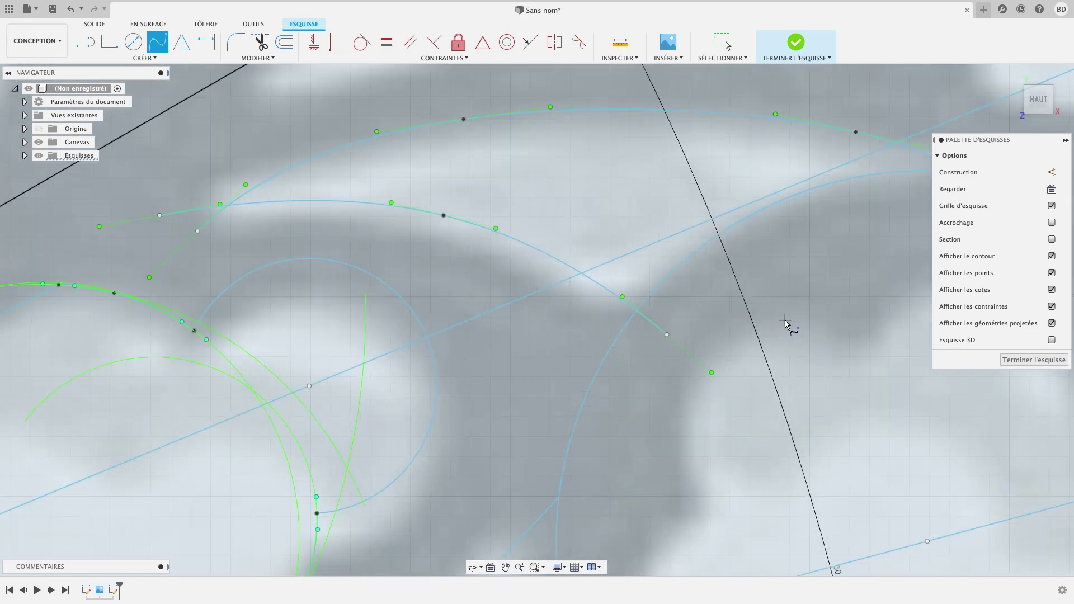
scroll(784, 320, down, 5)
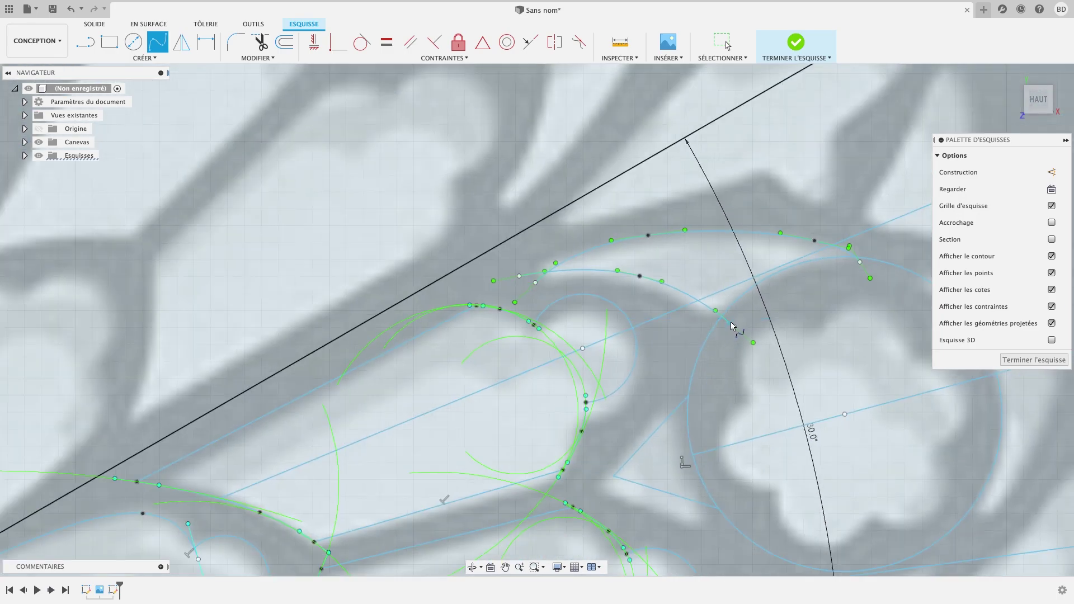
key(t)
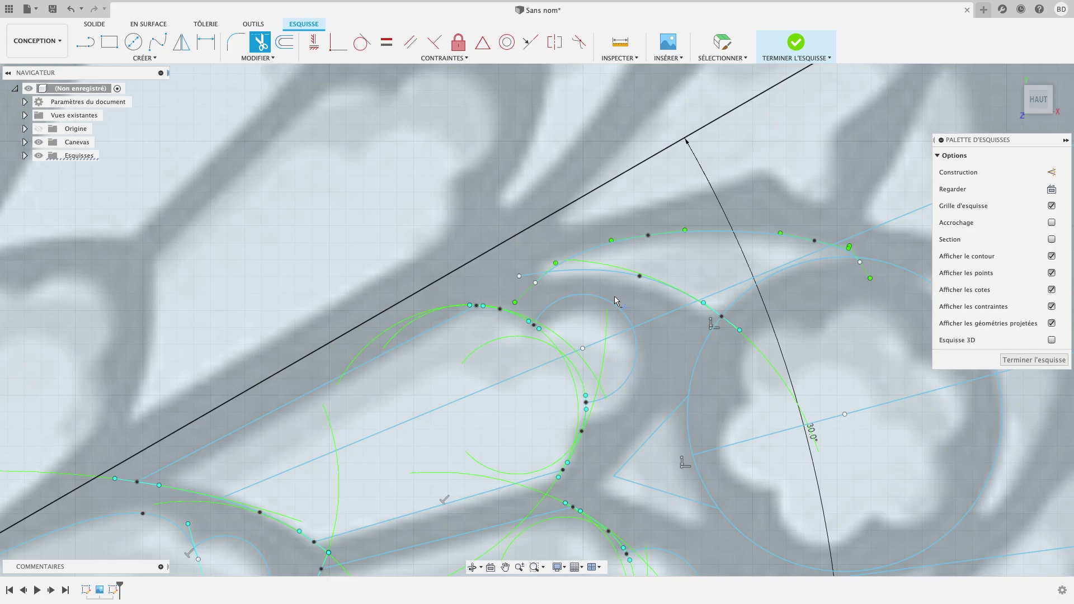
- Trim the upper spline's overhanging end and the circle arc under the arch
click(542, 275)
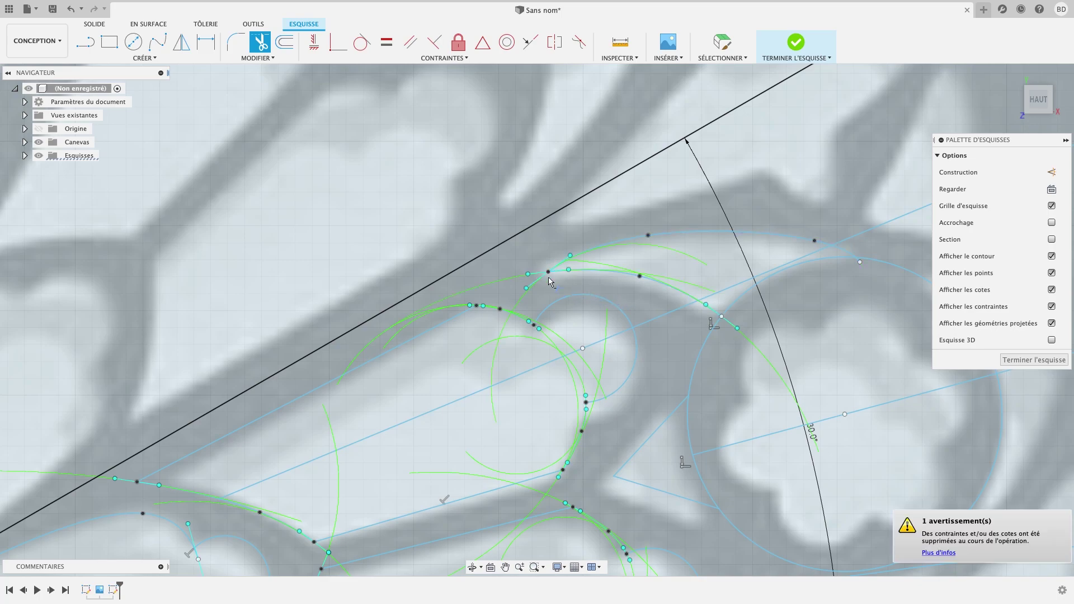
scroll(818, 300, up, 3)
scroll(819, 301, down, 3)
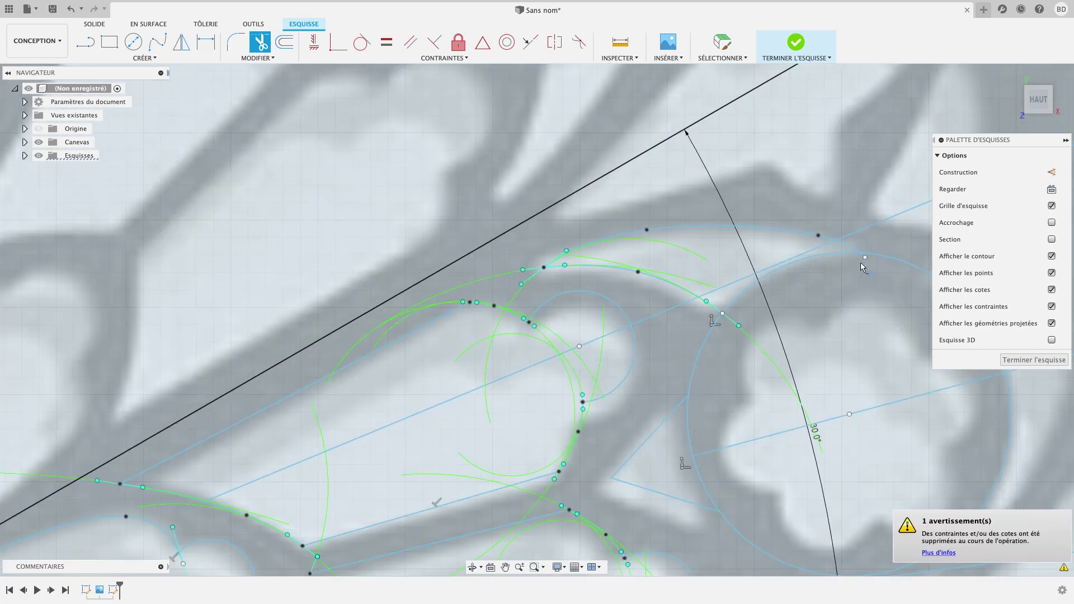
click(864, 259)
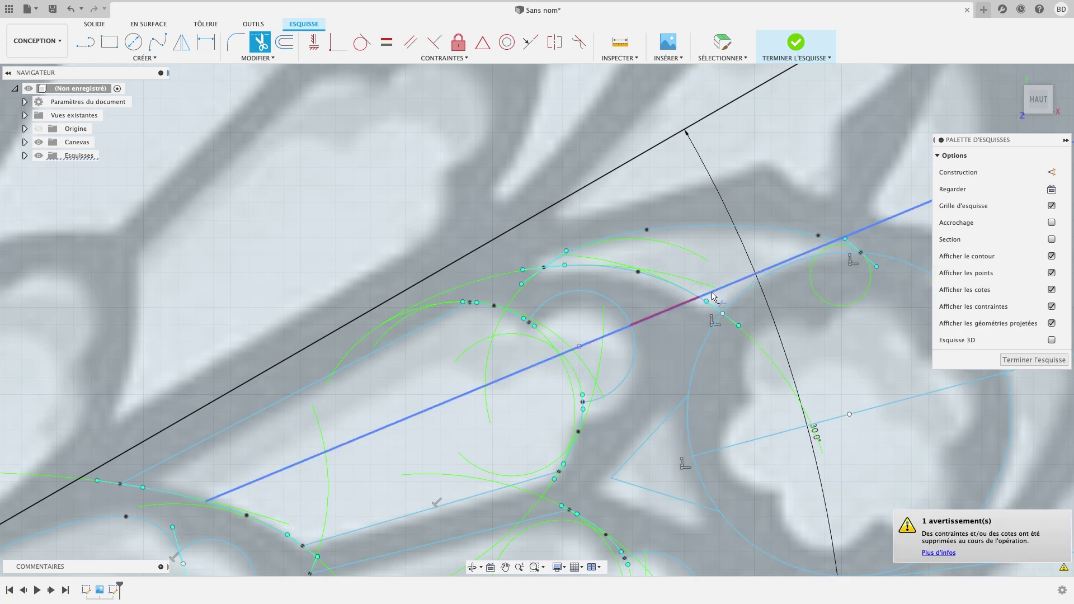
- Trim the line pieces crossing the arch and beside the small circle
click(674, 305)
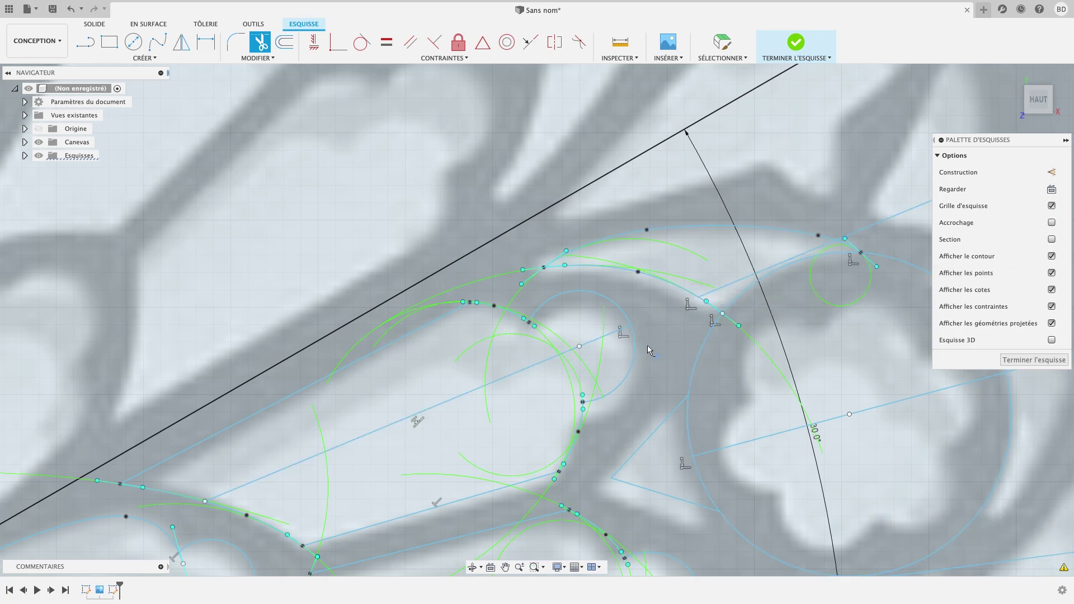
scroll(647, 344, up, 3)
scroll(649, 345, down, 2)
scroll(649, 344, down, 3)
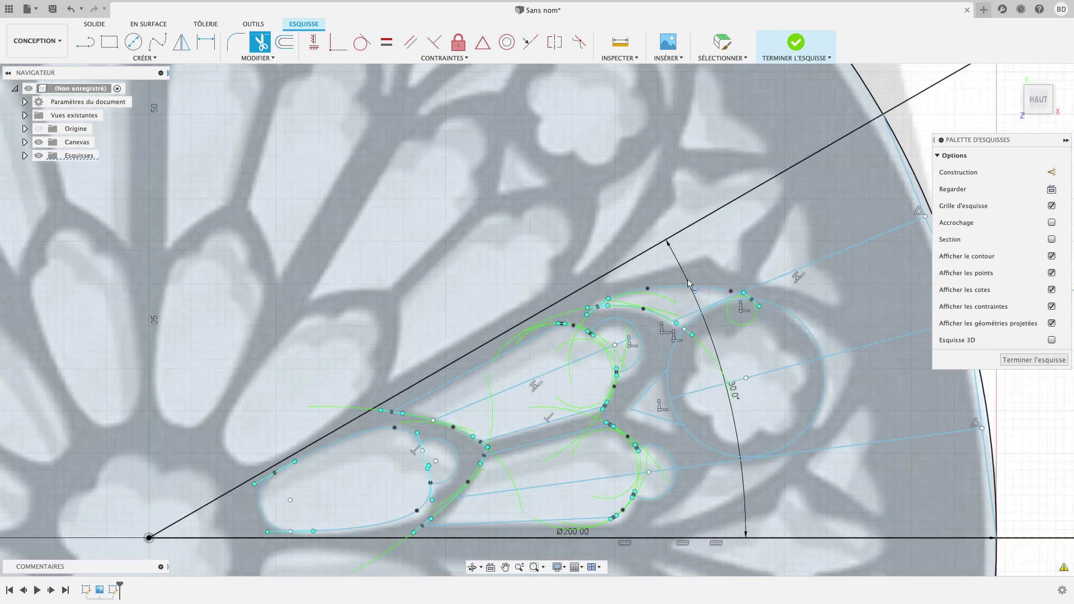
scroll(712, 311, up, 2)
scroll(694, 313, up, 2)
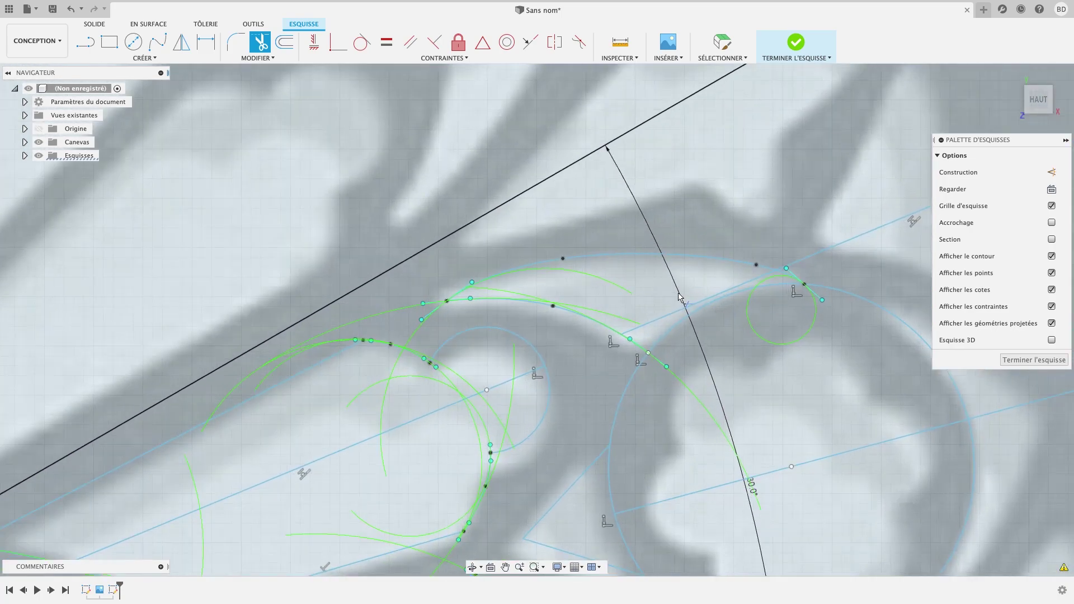
click(673, 315)
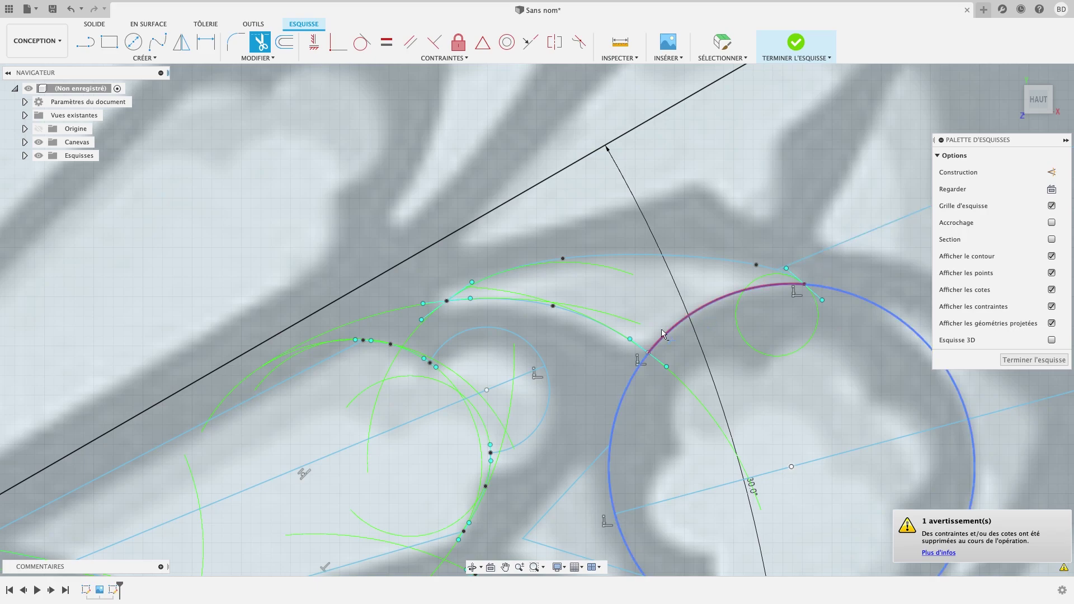
scroll(598, 318, down, 2)
scroll(598, 318, down, 1)
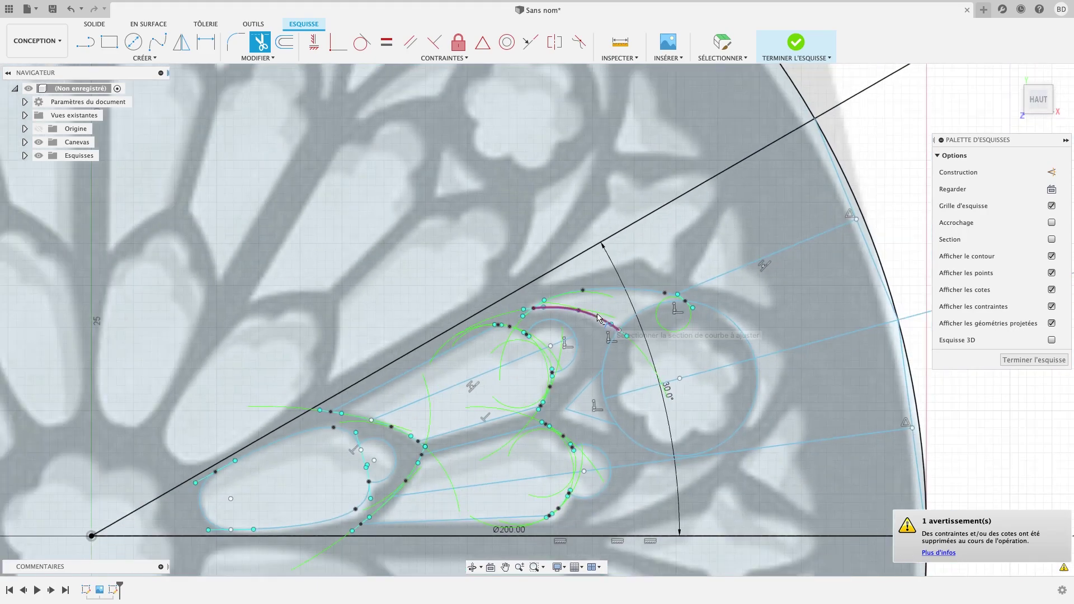
scroll(598, 318, down, 1)
click(179, 43)
- Mirror both upper arch splines across the circle's centre line to form the lower arch
scroll(635, 325, up, 2)
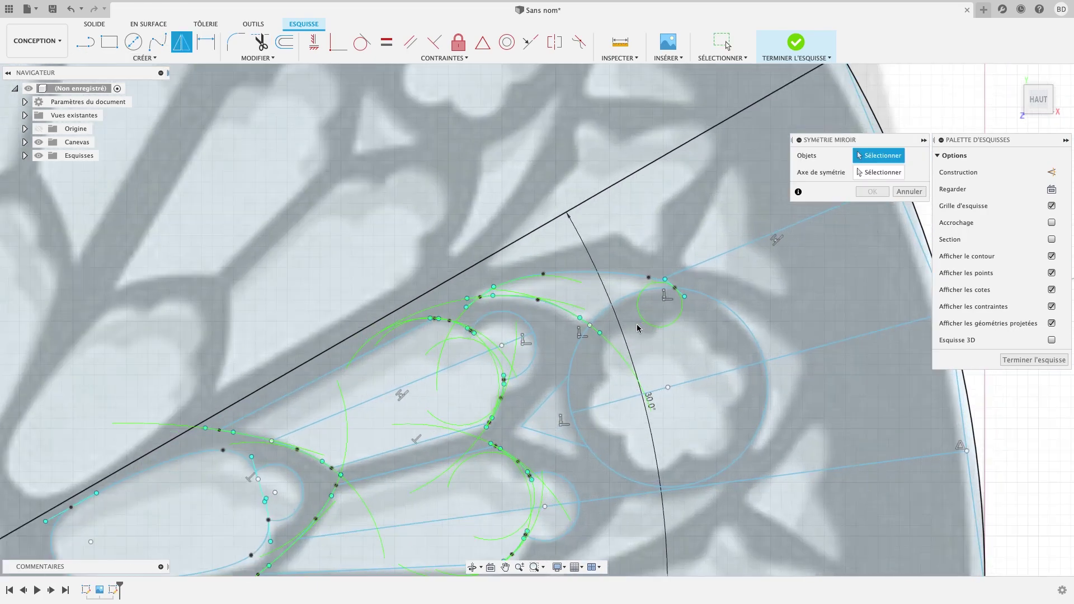
scroll(634, 324, up, 2)
click(512, 280)
click(547, 243)
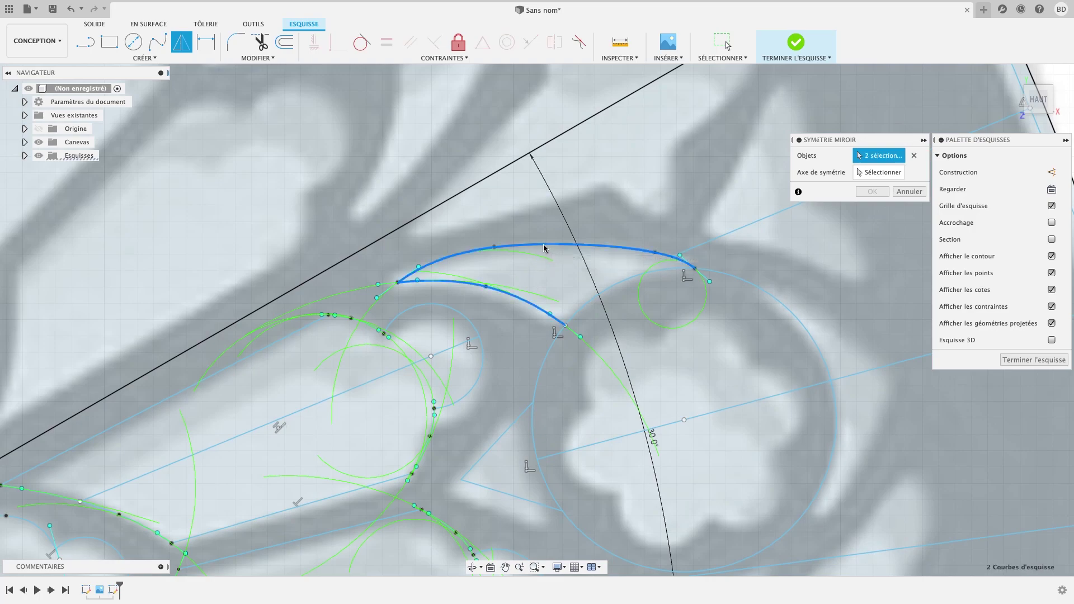
click(867, 178)
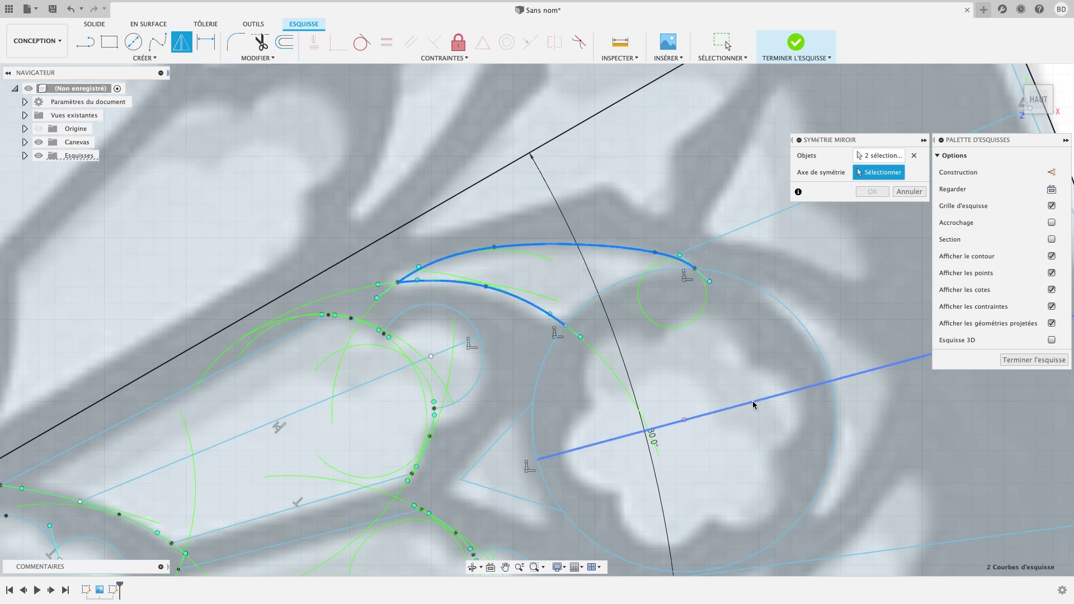
click(754, 401)
key(Return)
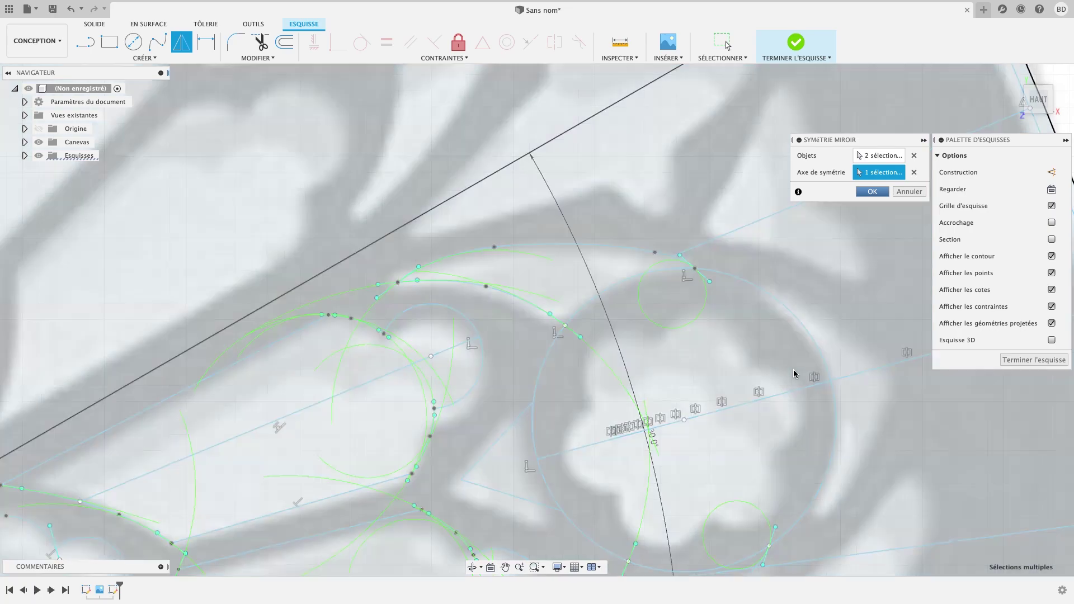
scroll(793, 368, up, 3)
scroll(793, 368, down, 3)
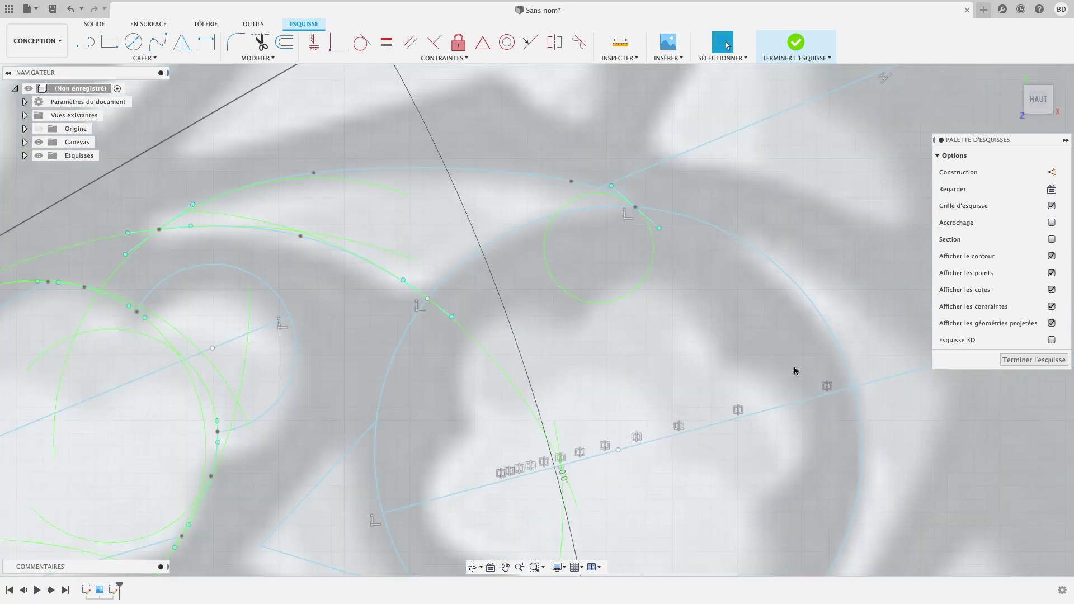
scroll(794, 367, down, 3)
scroll(794, 367, down, 3)
- Draw a straight line from the foiled circle's centre out to its upper rim
middle_drag(848, 436, 676, 382)
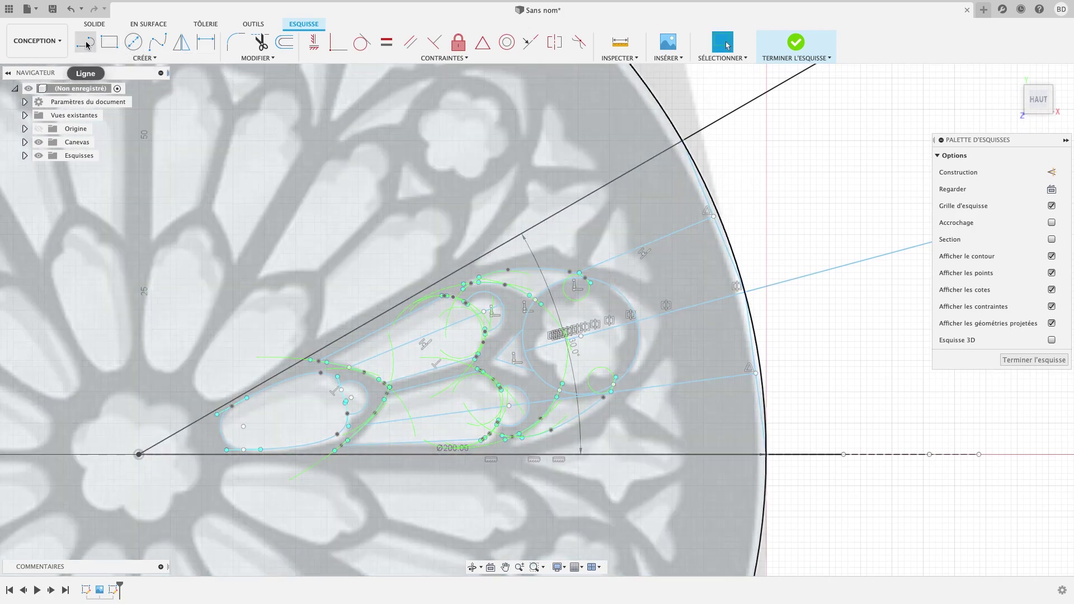
mouse_move(85, 42)
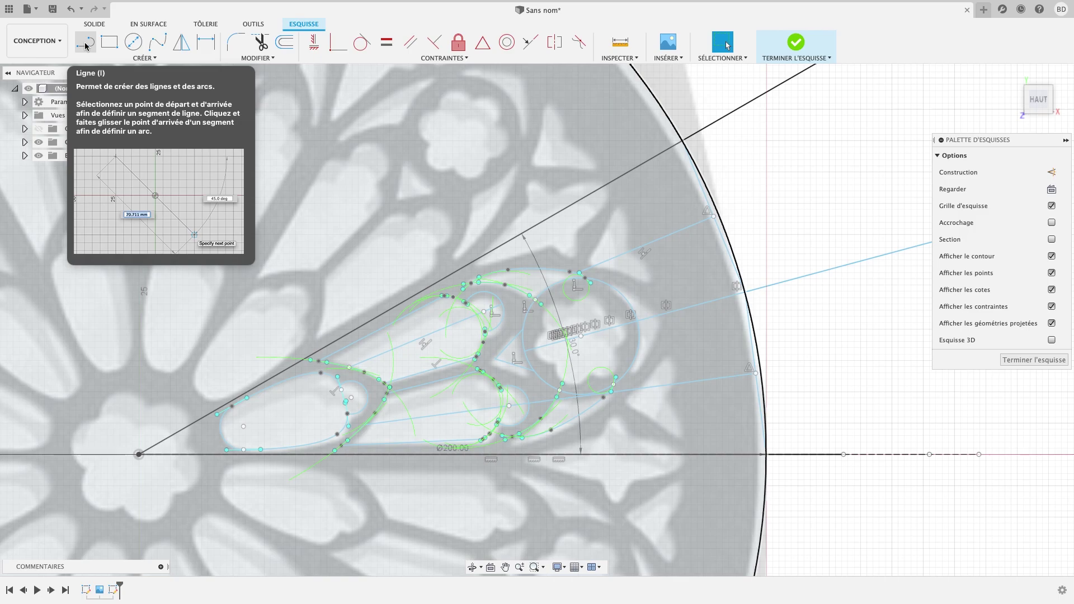
click(87, 47)
scroll(604, 328, down, 5)
scroll(594, 332, up, 3)
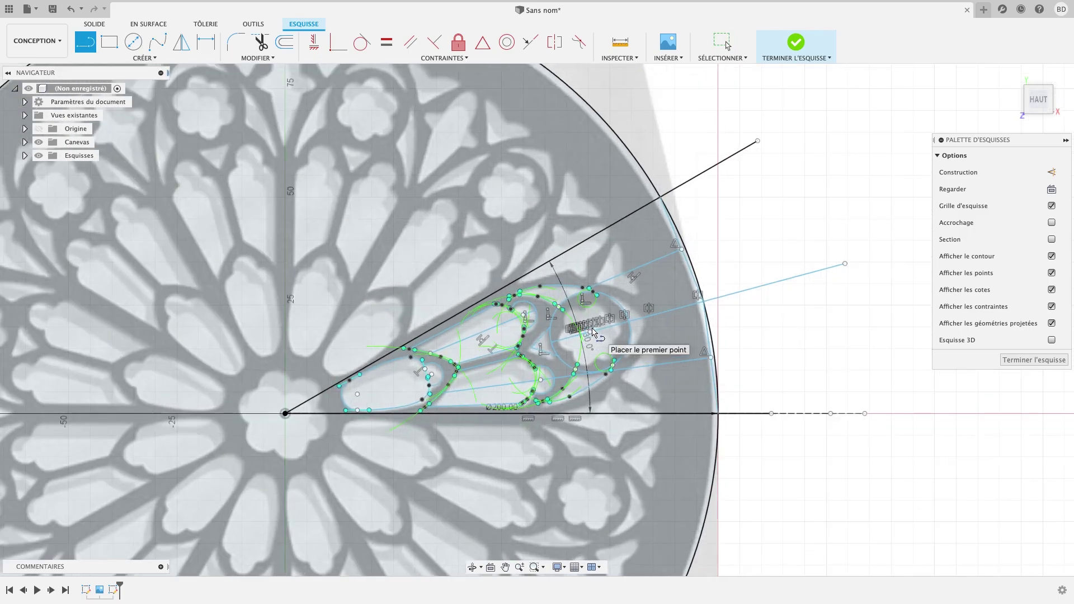
scroll(595, 333, up, 5)
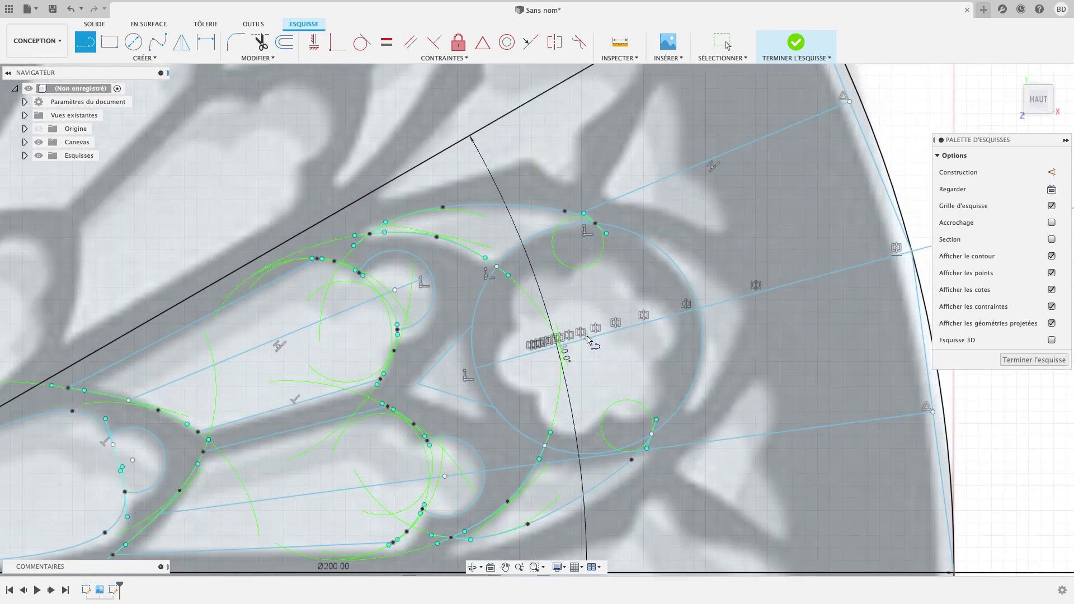
click(587, 338)
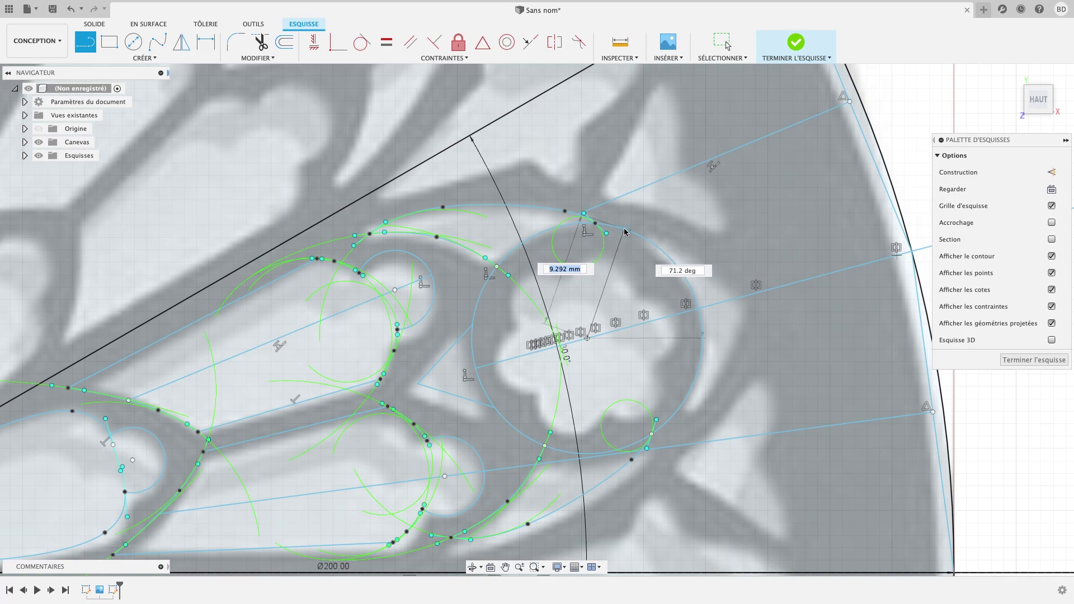
click(621, 229)
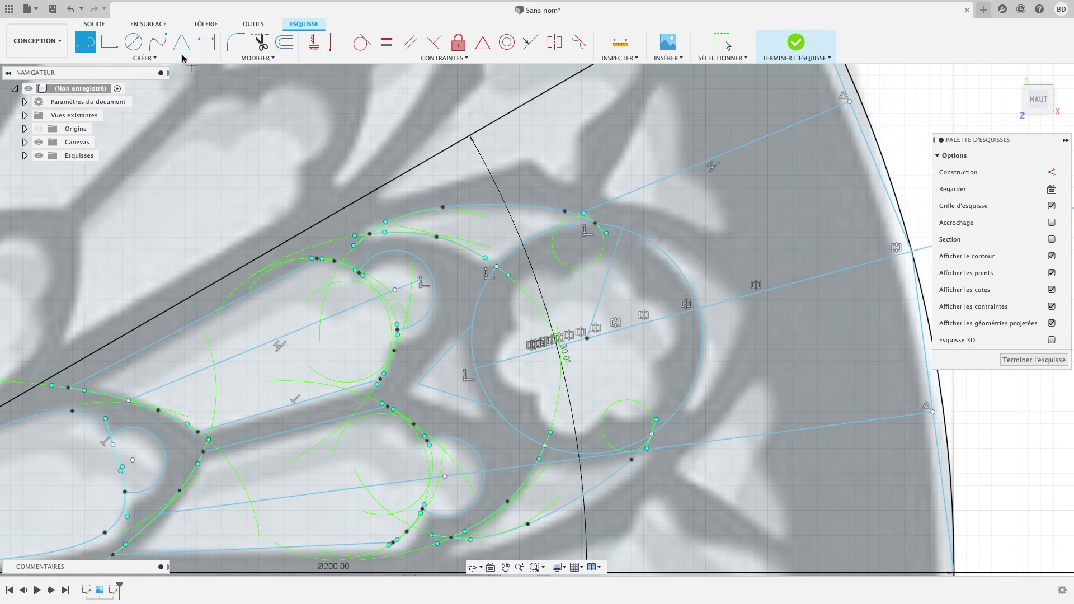
click(133, 42)
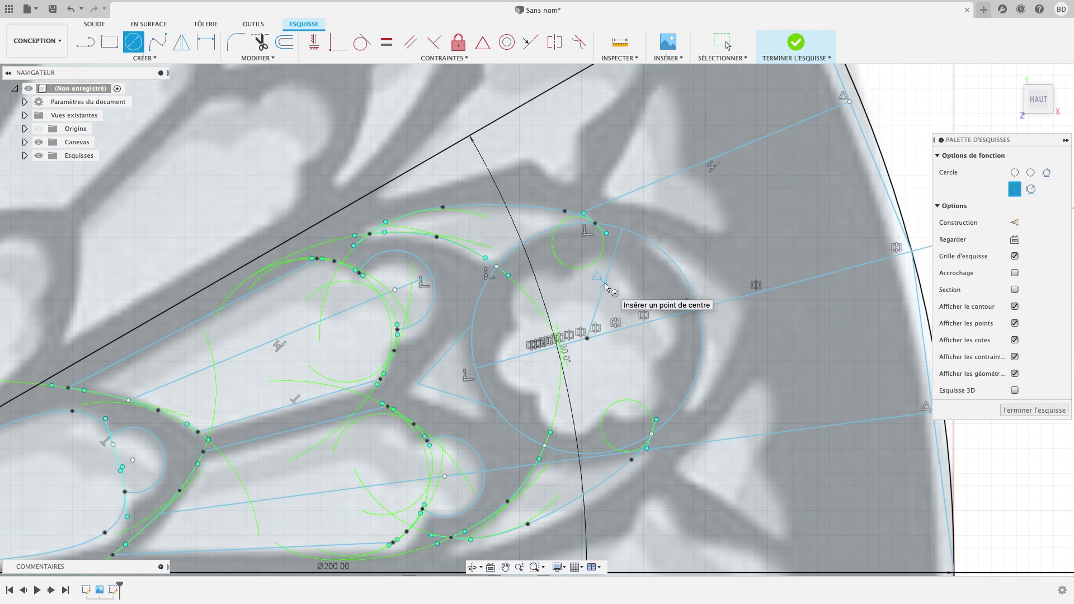
- Draw a small circle centred on the new radial line
click(604, 283)
click(639, 287)
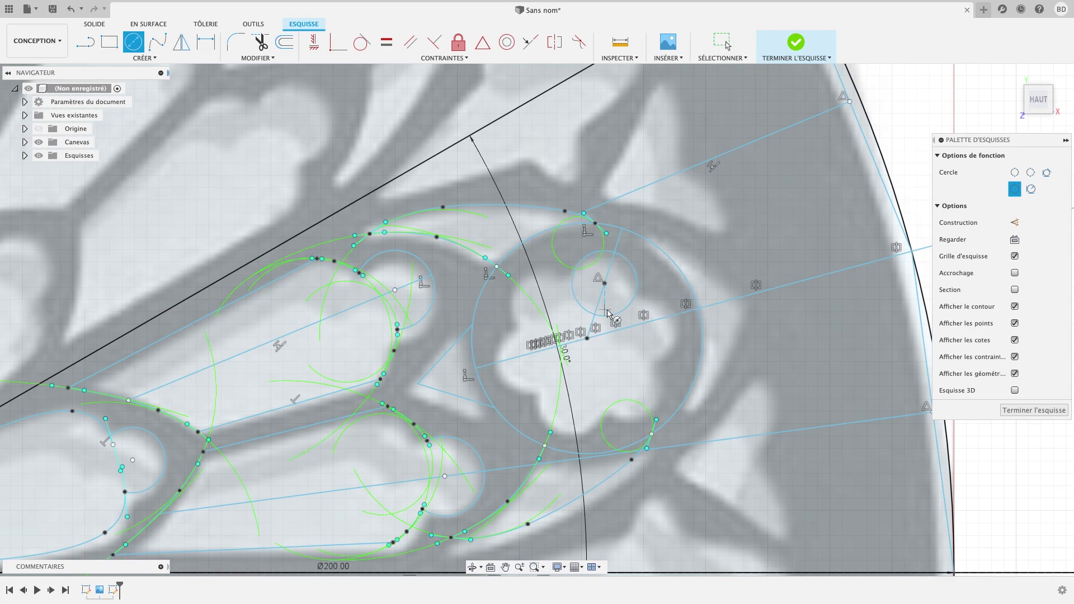
click(143, 58)
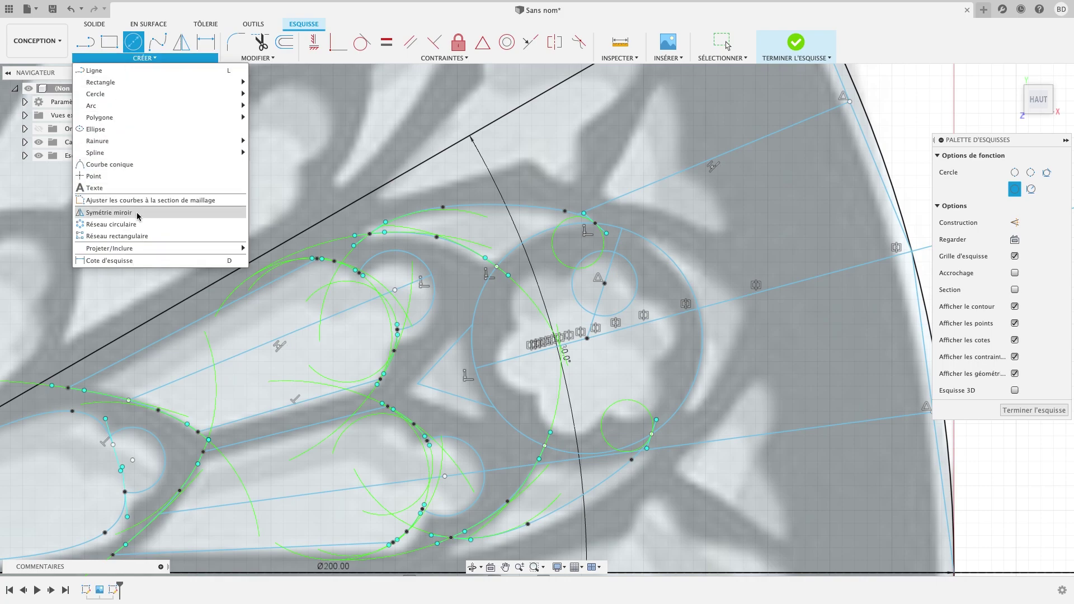
click(126, 224)
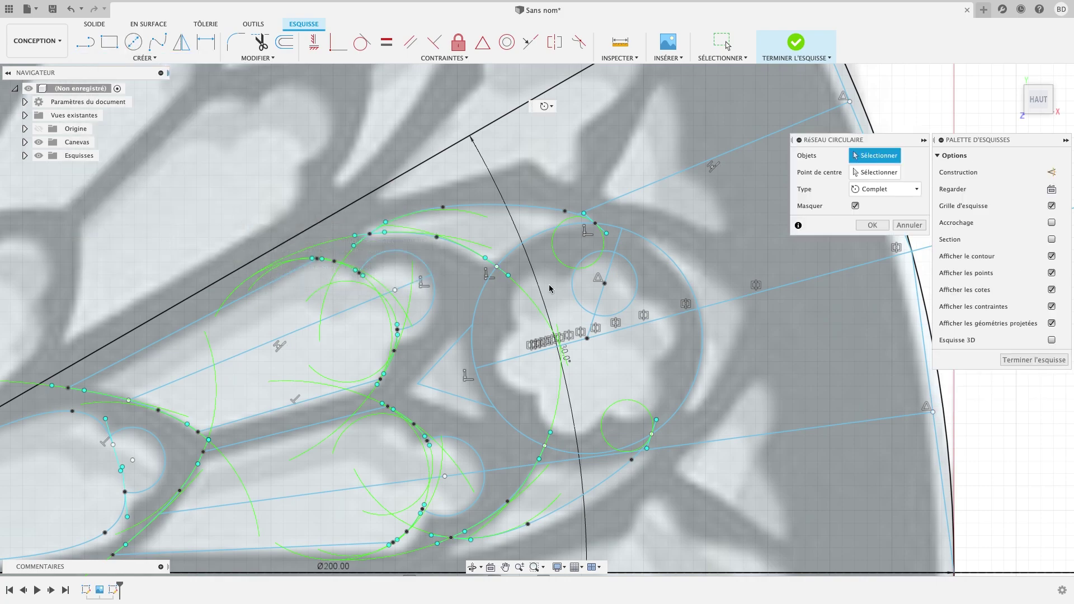
- Pattern the small circle six times in a full circle around the large circle's centre
click(636, 269)
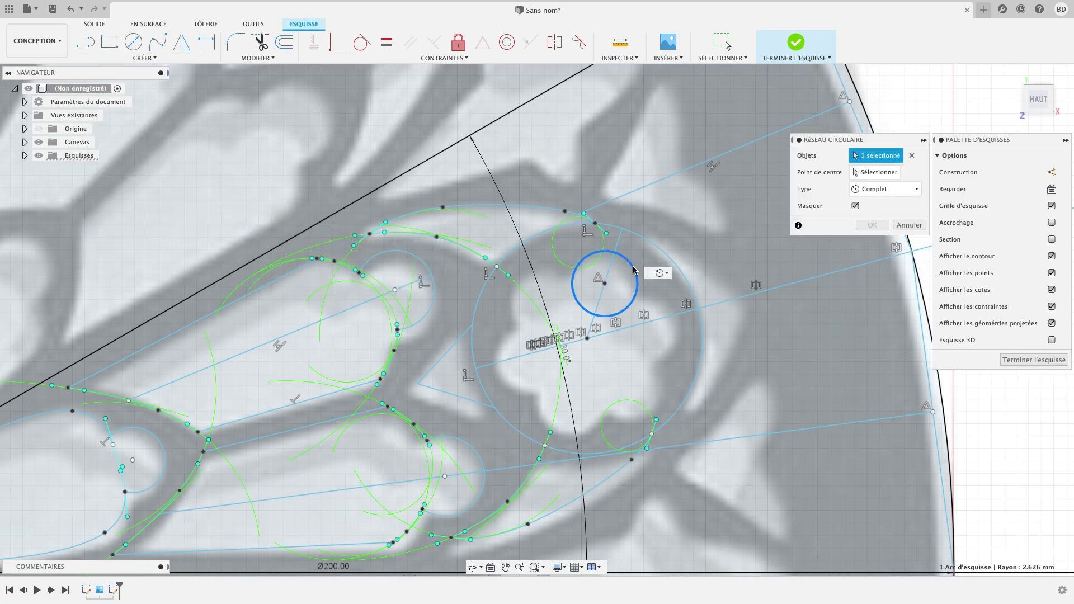
click(875, 172)
click(588, 338)
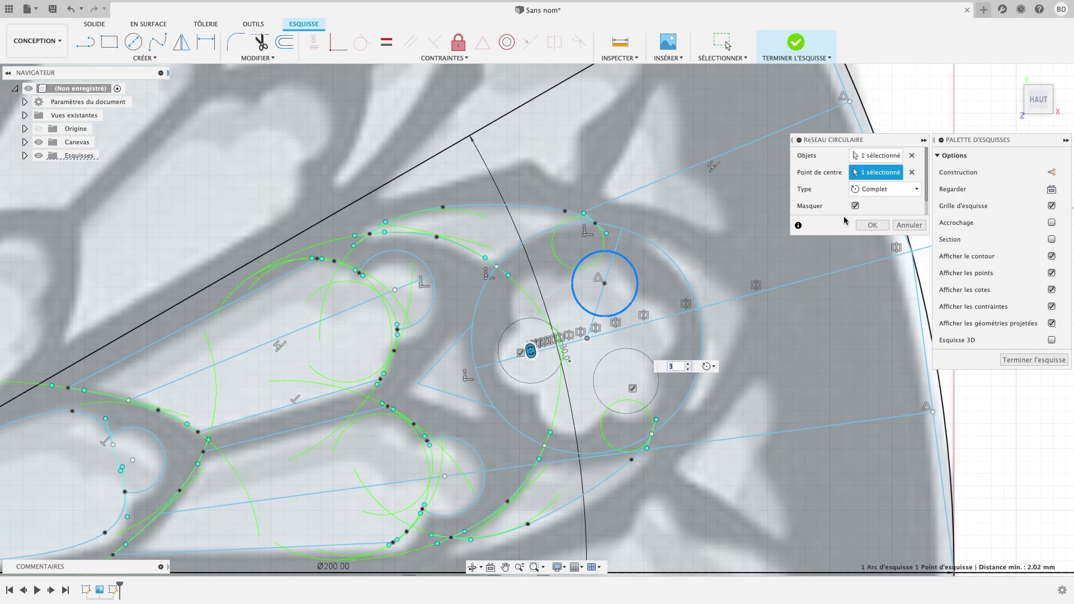
click(909, 189)
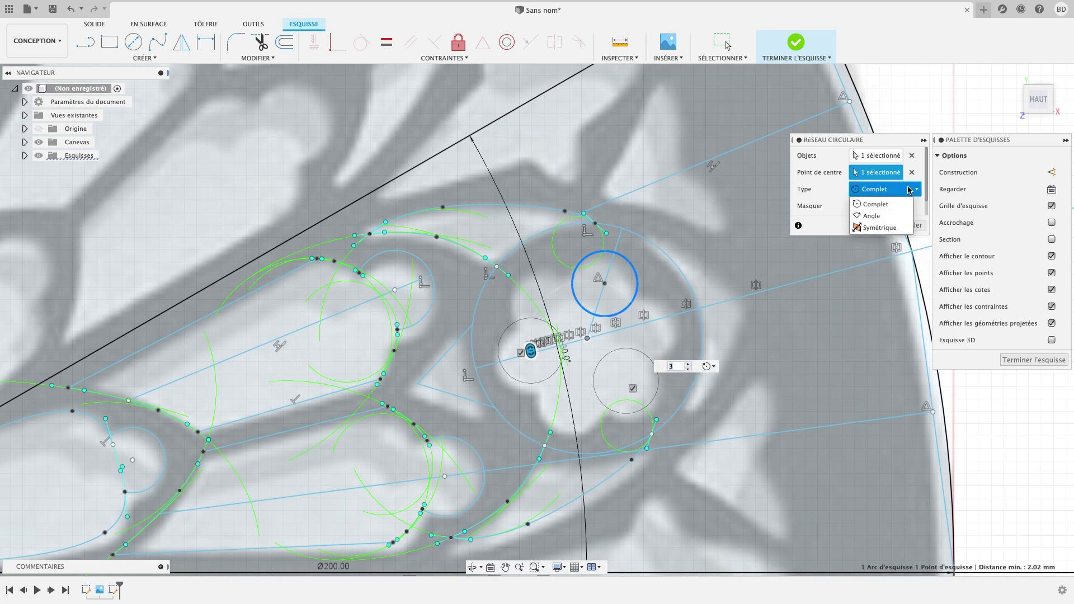
click(873, 204)
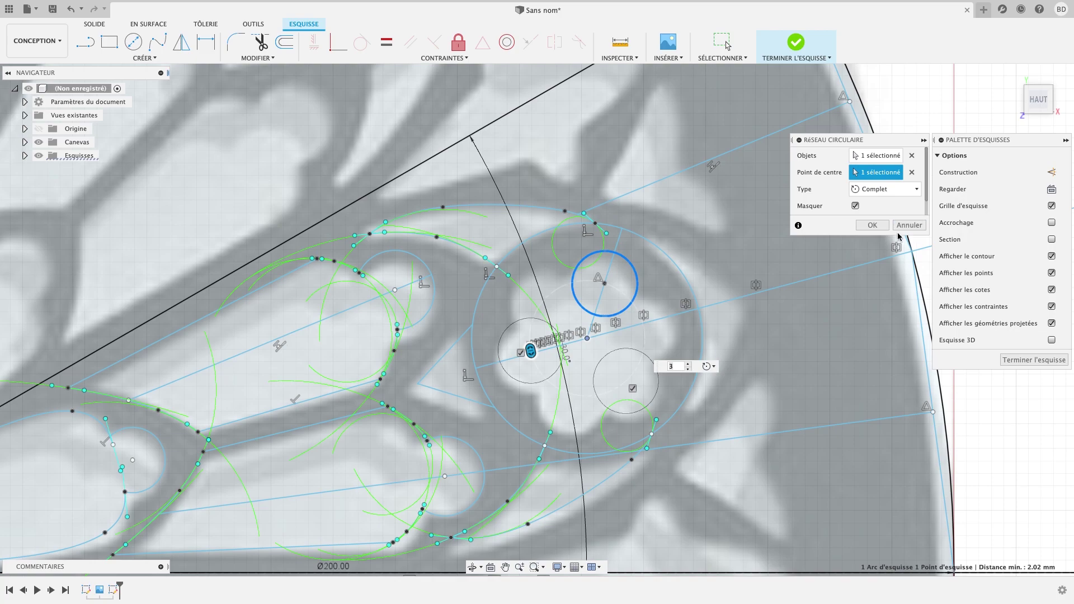
scroll(885, 205, down, 1)
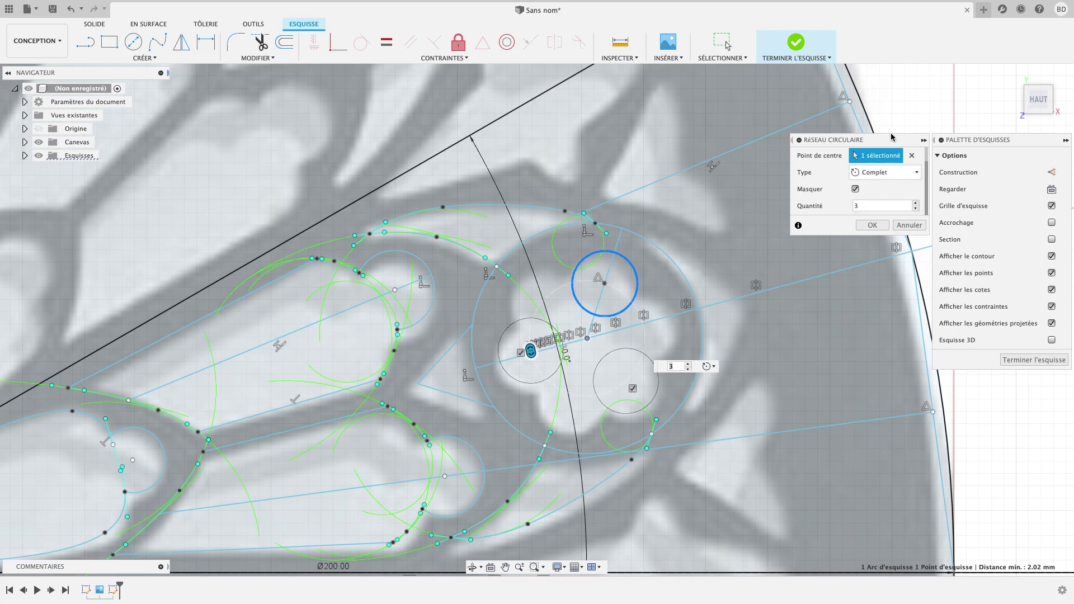
click(915, 203)
text(5)
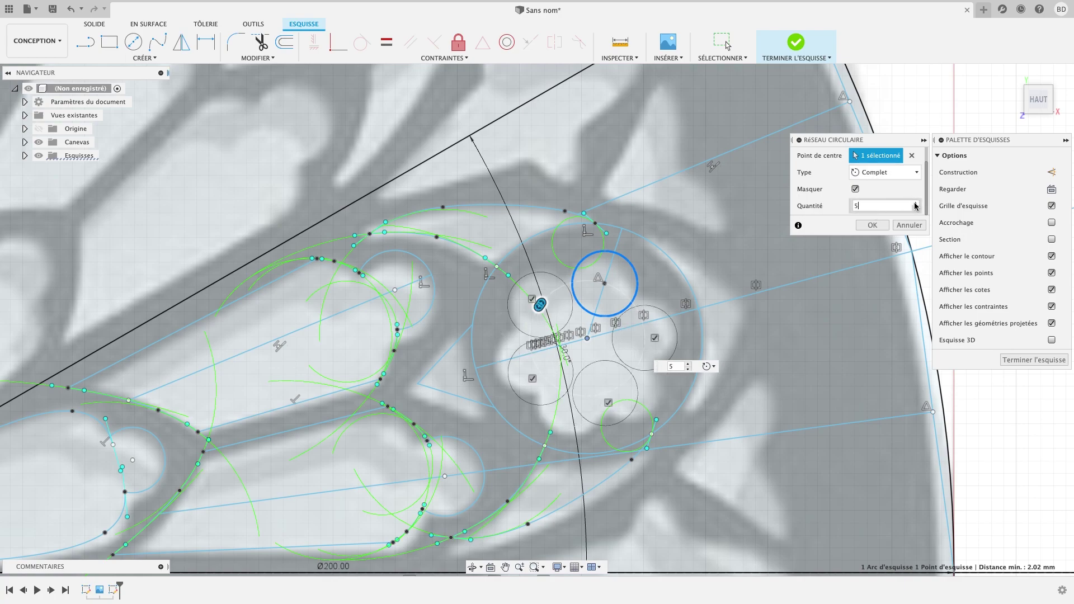
click(915, 203)
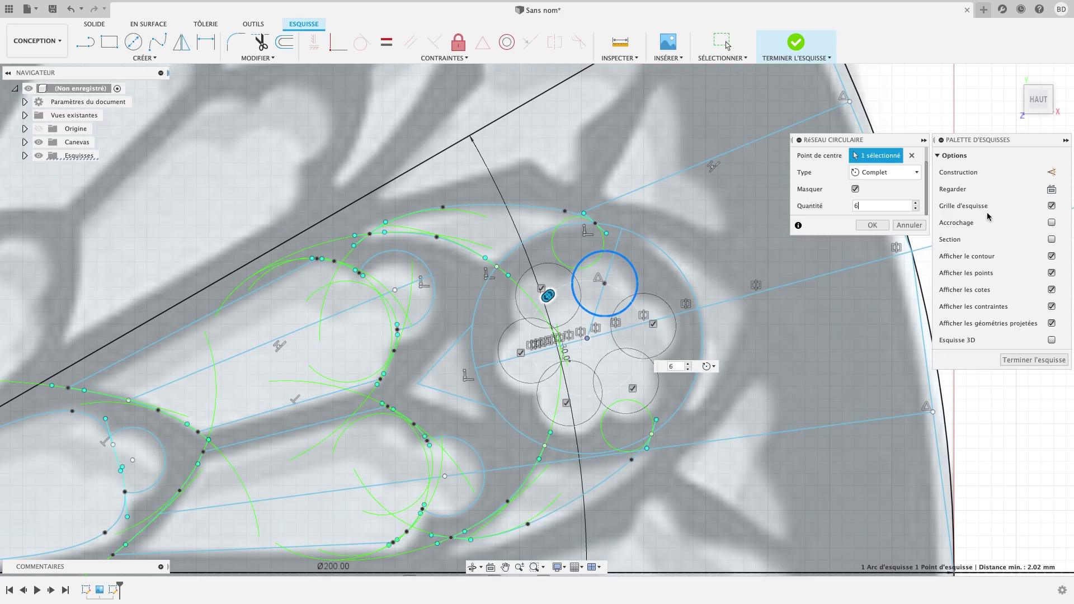
key(Return)
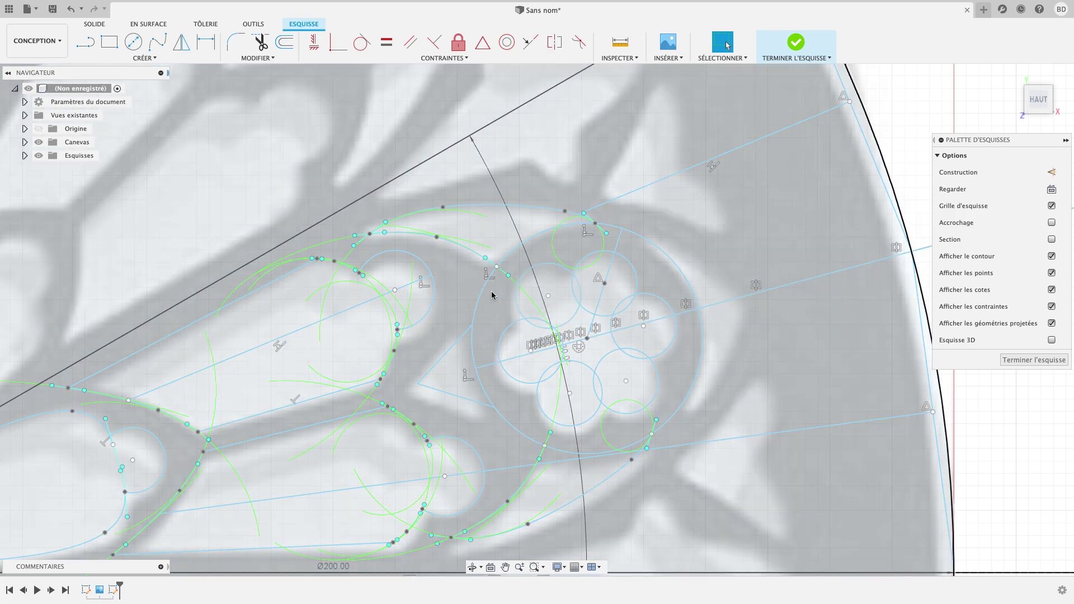
- Trim the large circle's arcs and the radial line segments running through the lobes
key(t)
click(480, 297)
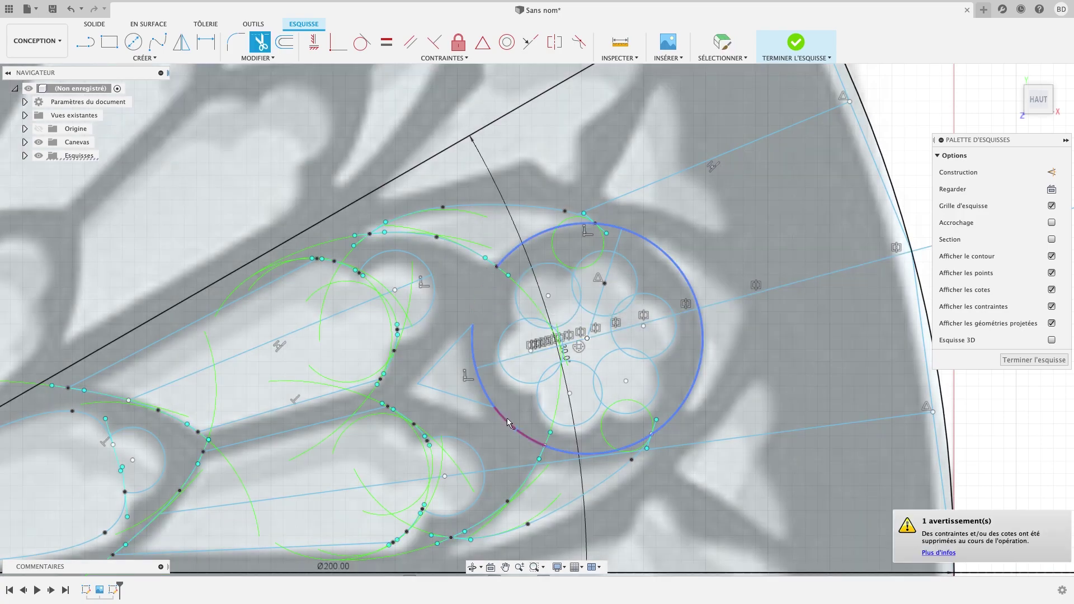
click(513, 429)
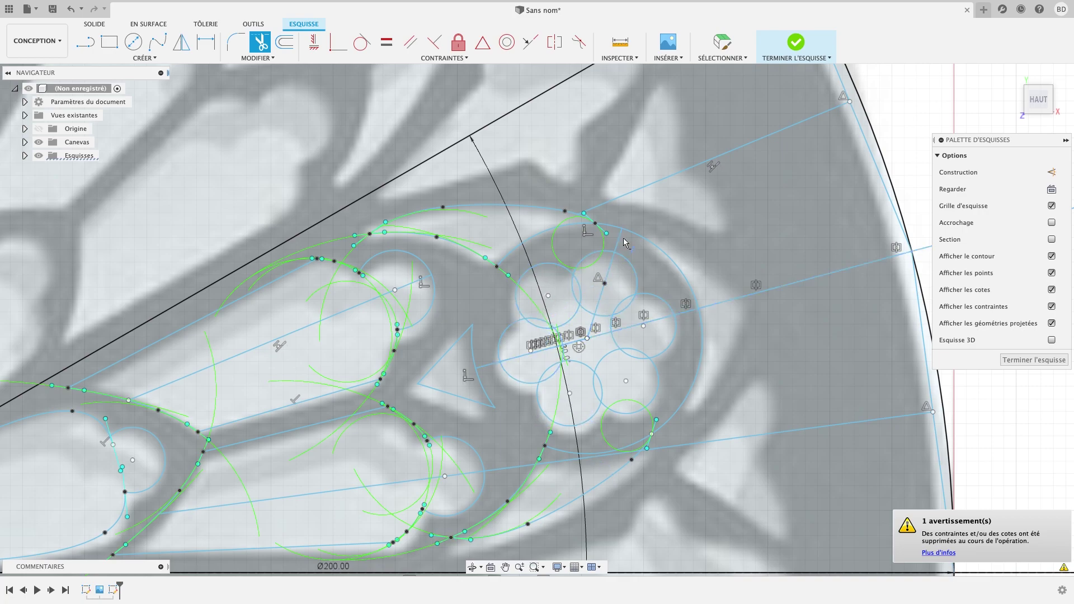
click(608, 285)
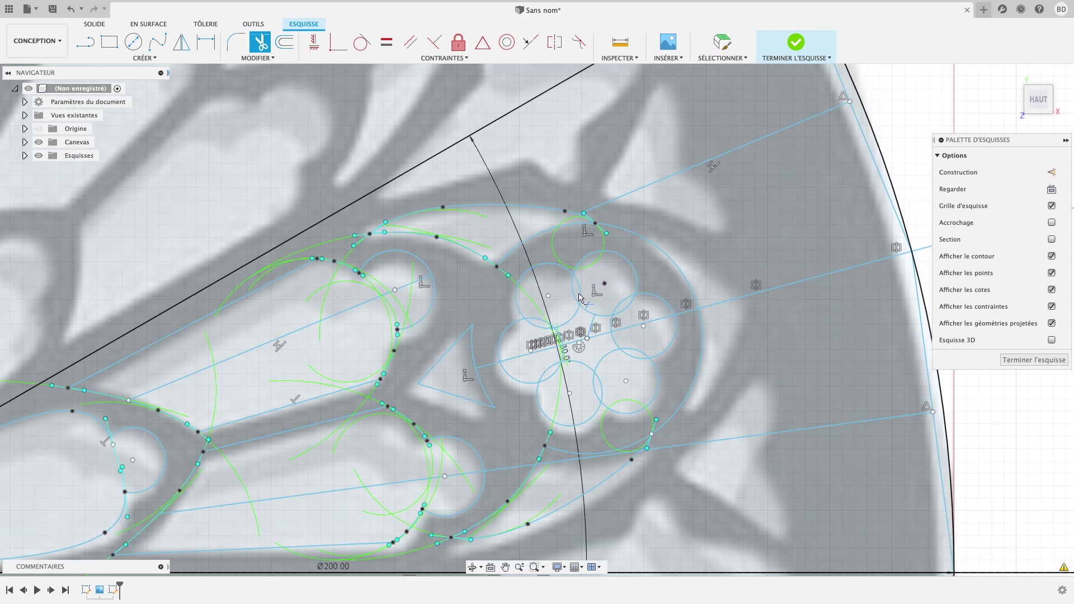
click(581, 299)
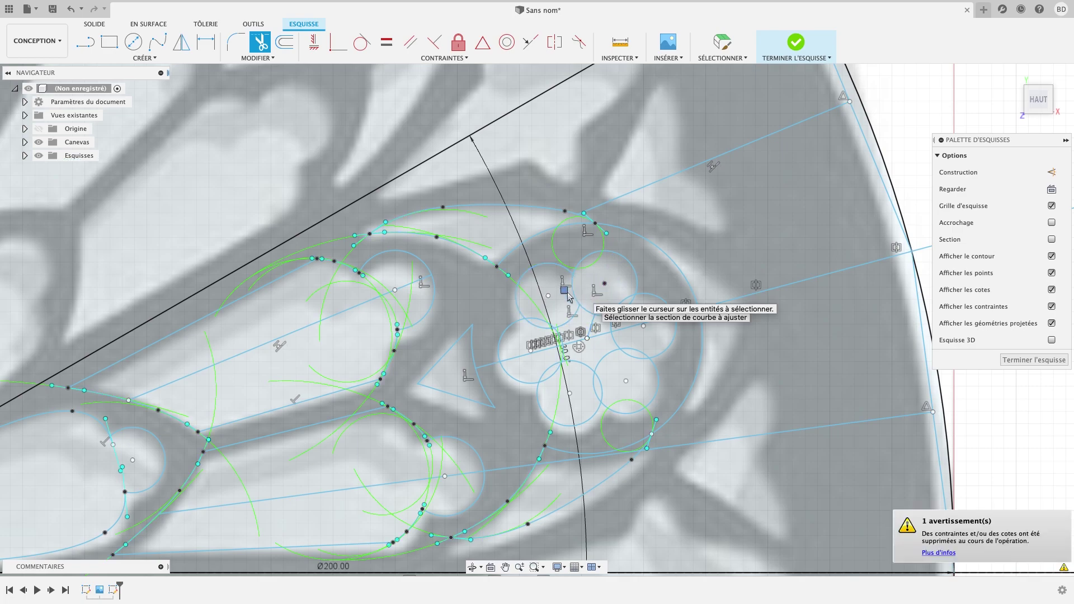
click(582, 339)
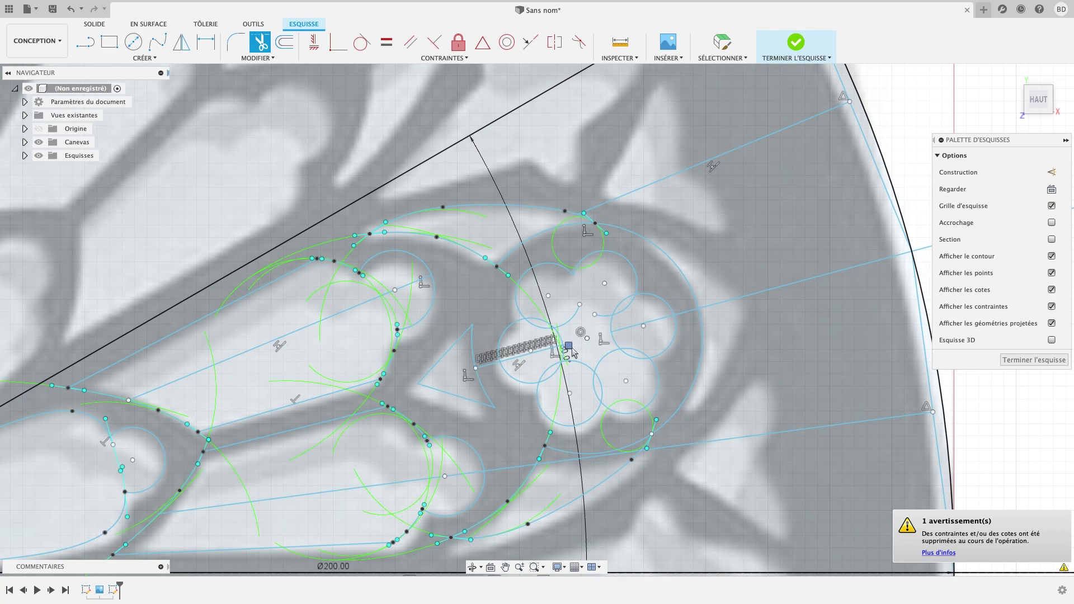
click(545, 329)
- Trim the overlapping inner arcs and lines between the six circles into a scalloped foil
click(539, 321)
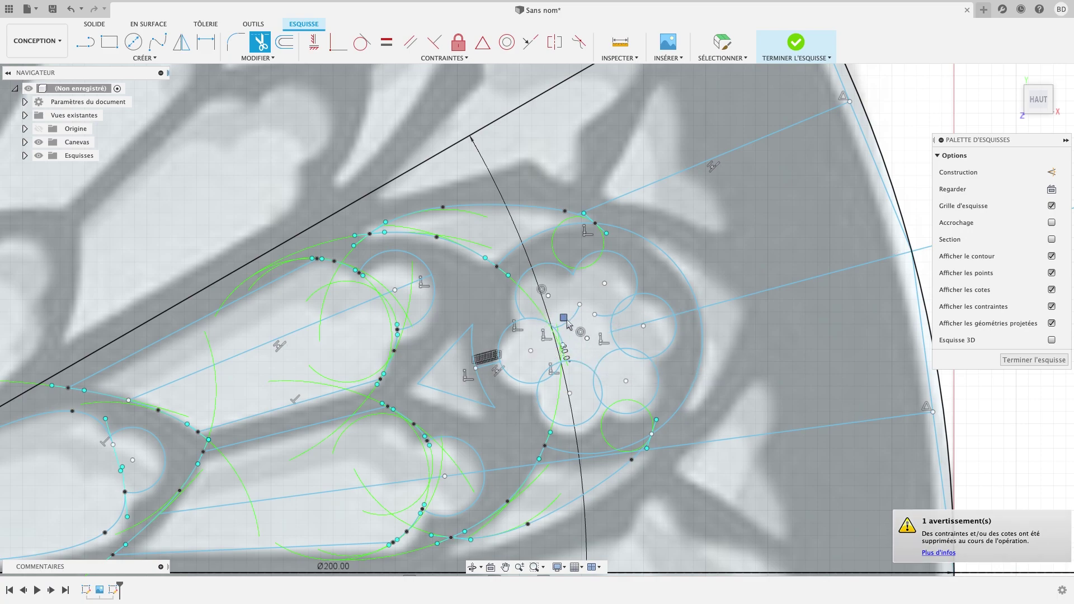
click(566, 323)
click(618, 322)
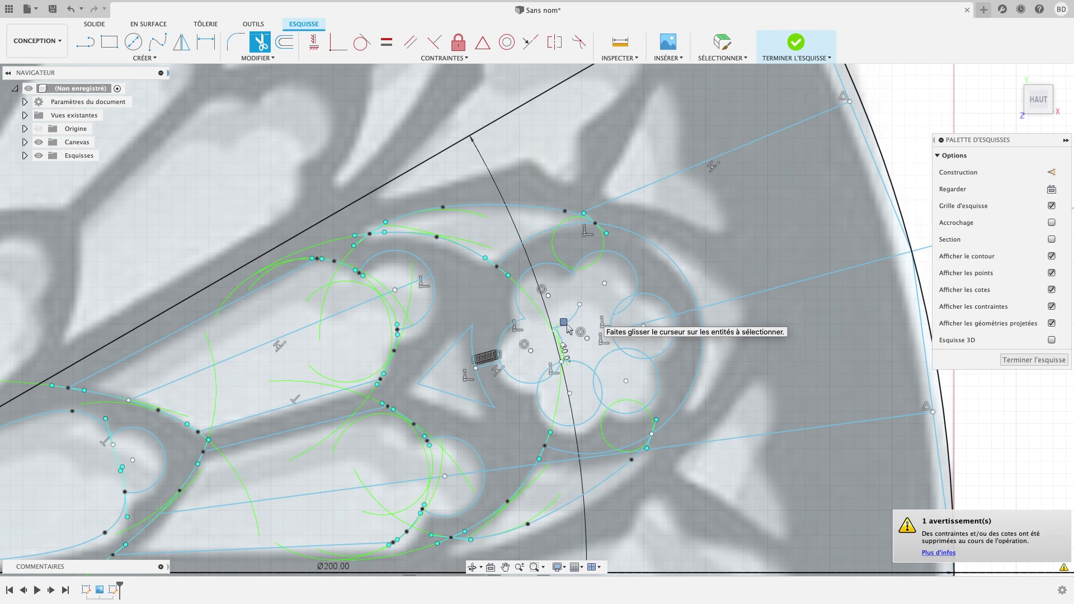
click(564, 329)
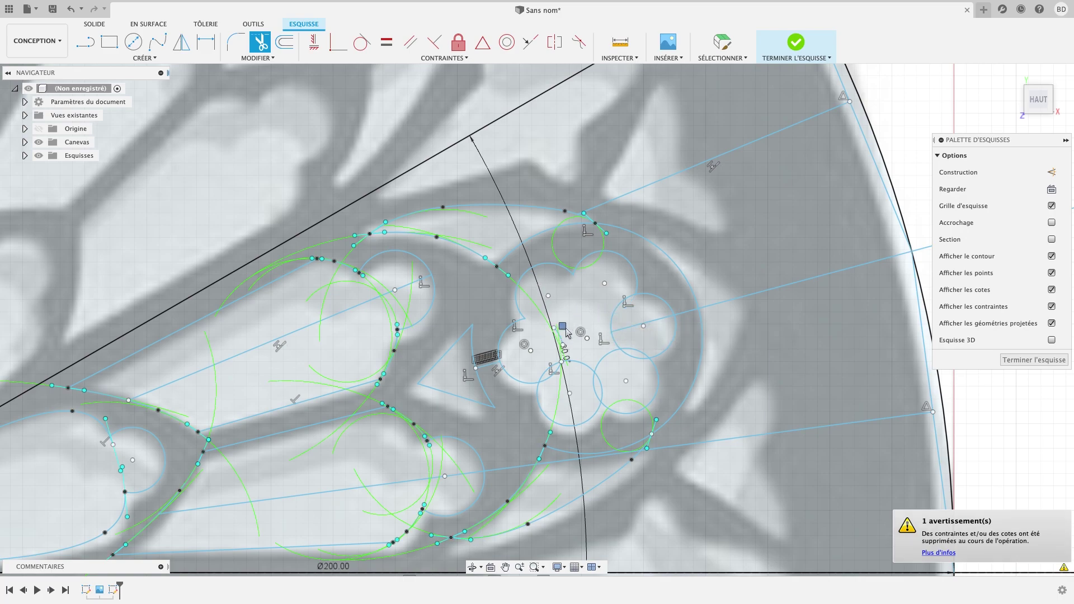
click(554, 372)
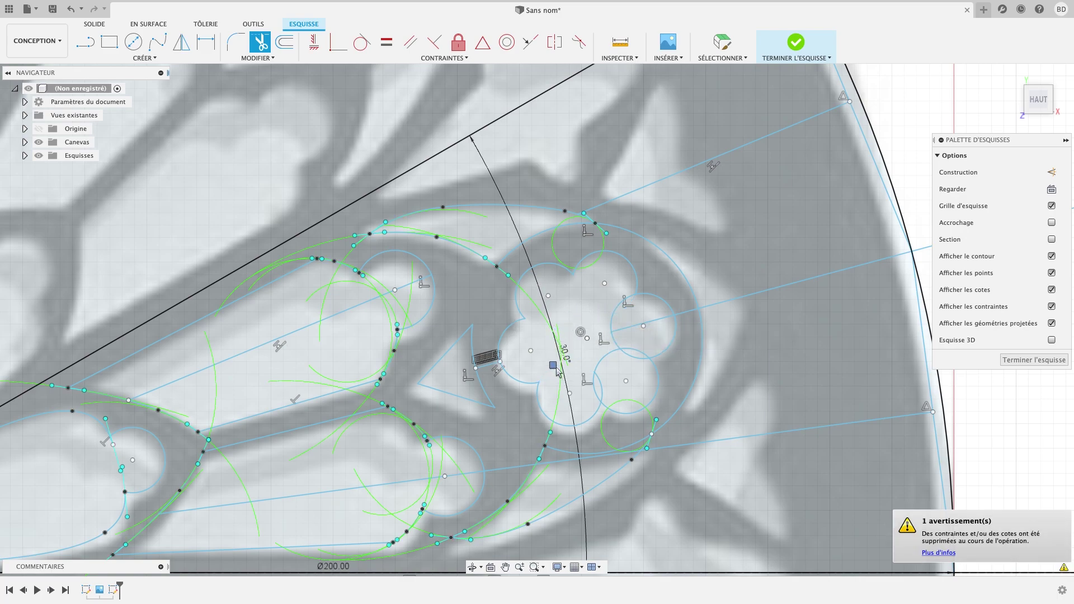
click(591, 385)
click(623, 336)
click(613, 320)
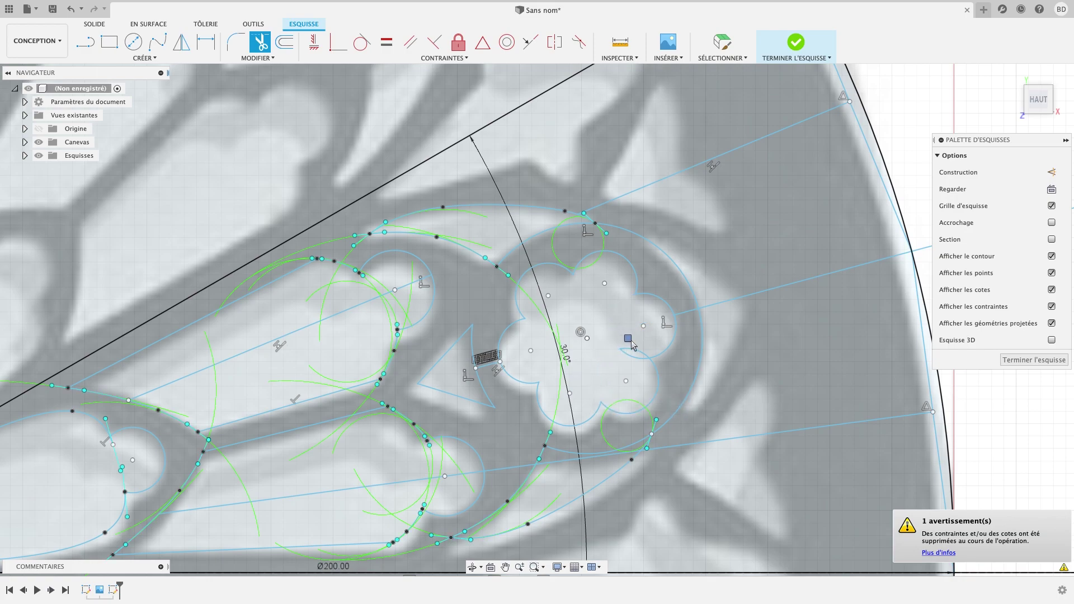
- Draw a short fit-point spline curving past the rosette's upper edge
scroll(614, 356, down, 1)
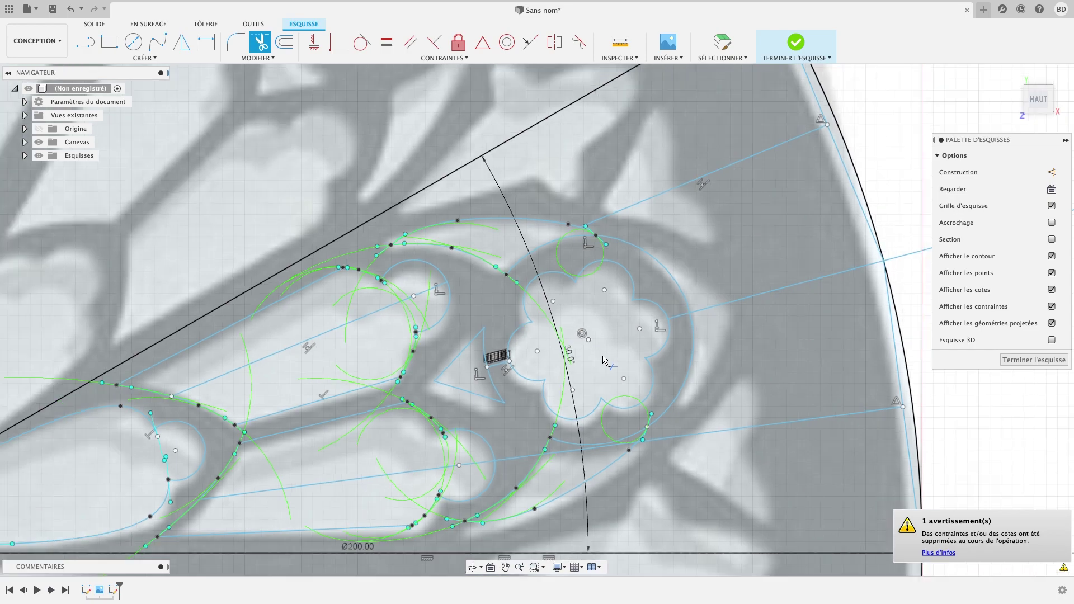
scroll(613, 357, down, 1)
scroll(613, 356, down, 1)
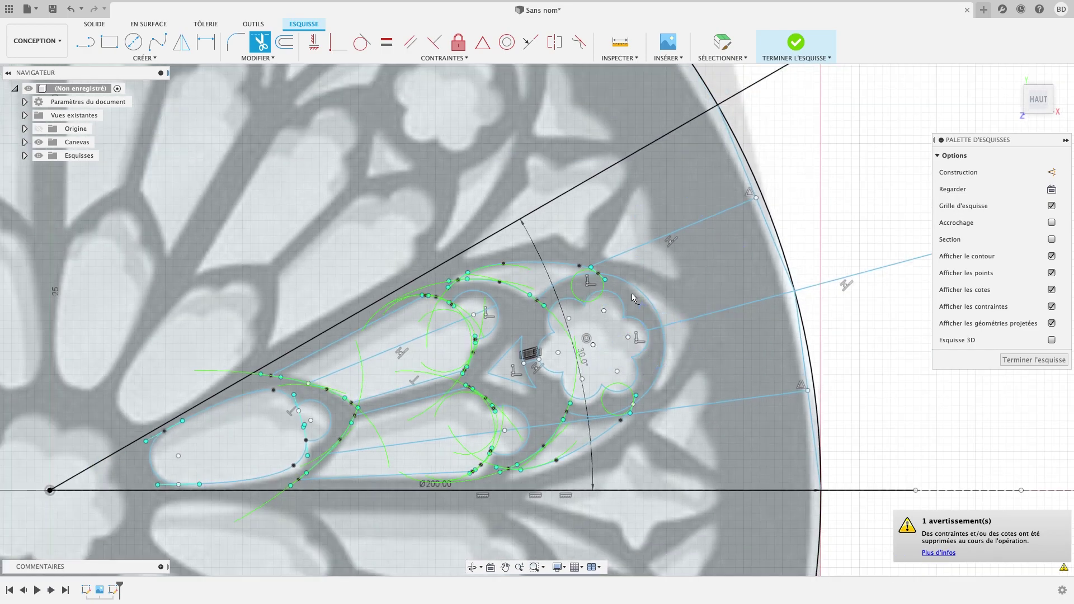
click(158, 42)
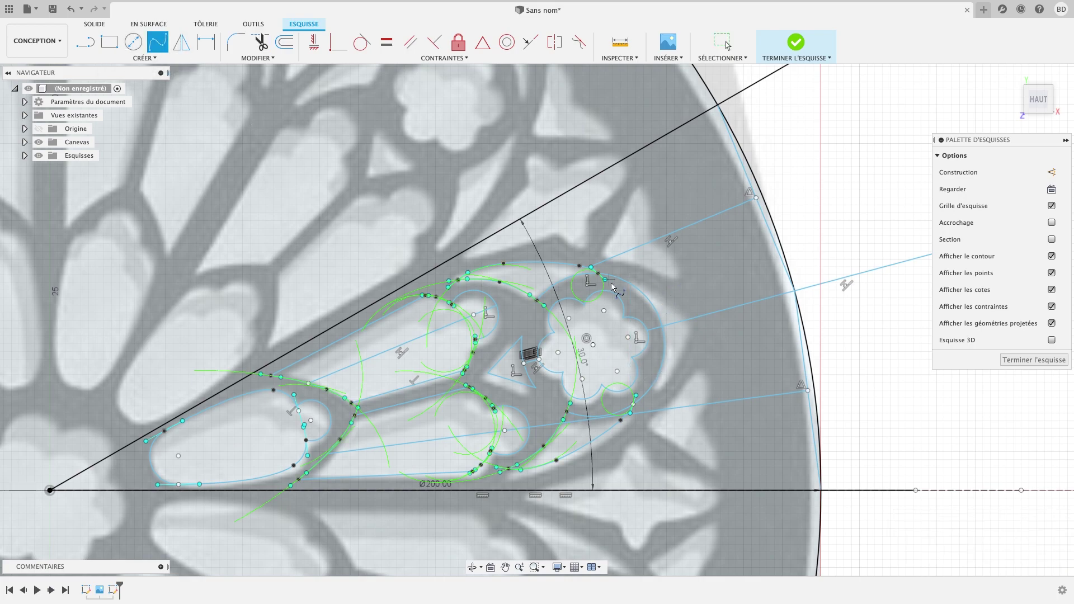
click(662, 296)
click(705, 331)
- Mirror the new spline across the sector's construction line
click(181, 41)
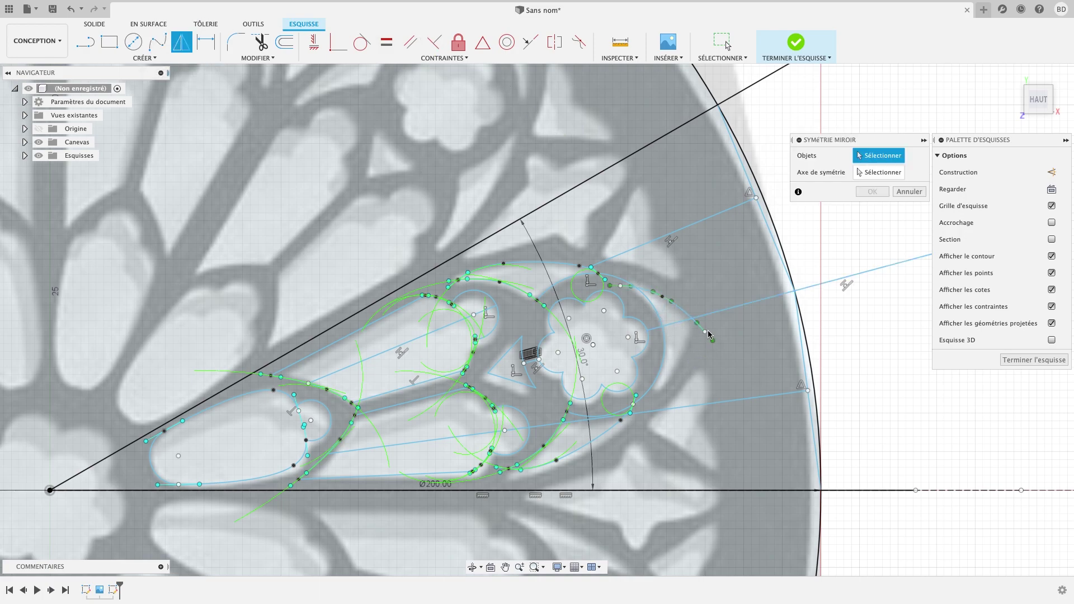
click(678, 312)
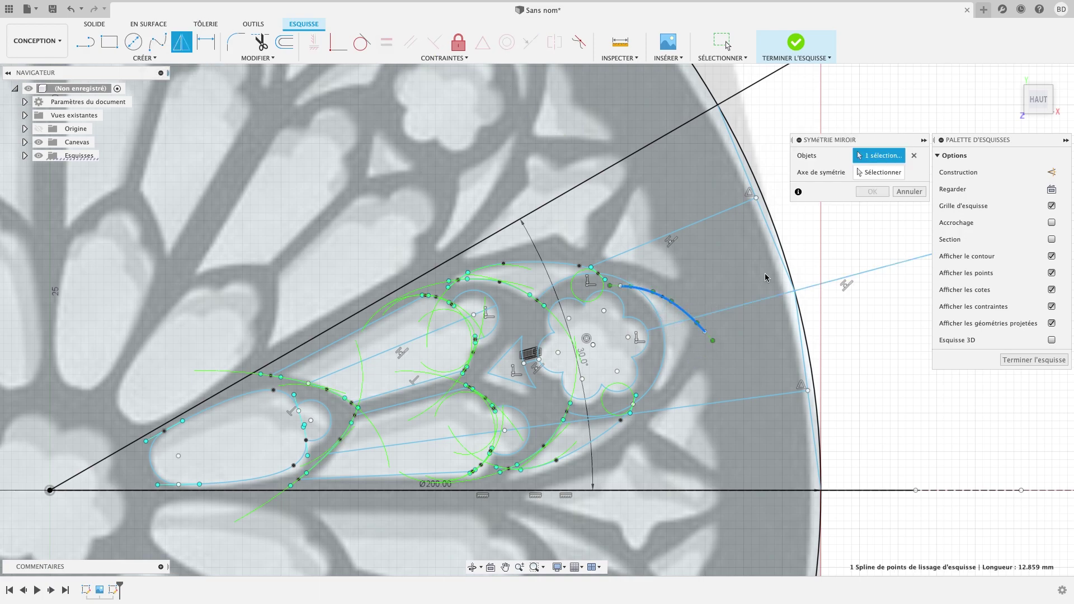
click(676, 323)
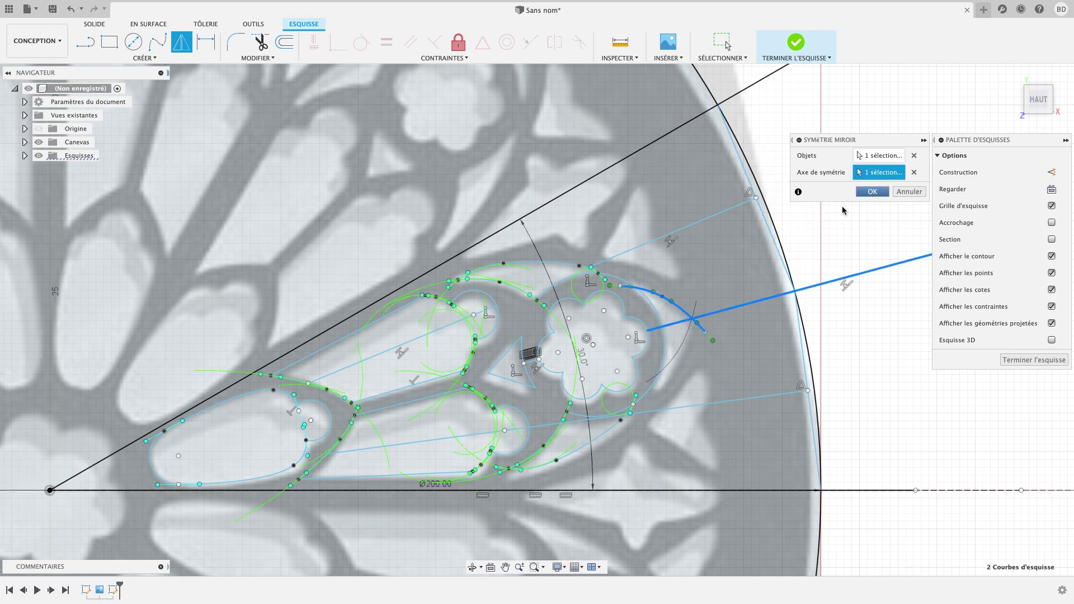
key(Return)
- Trim the leftover arc pieces around the foil and the spline pair
key(t)
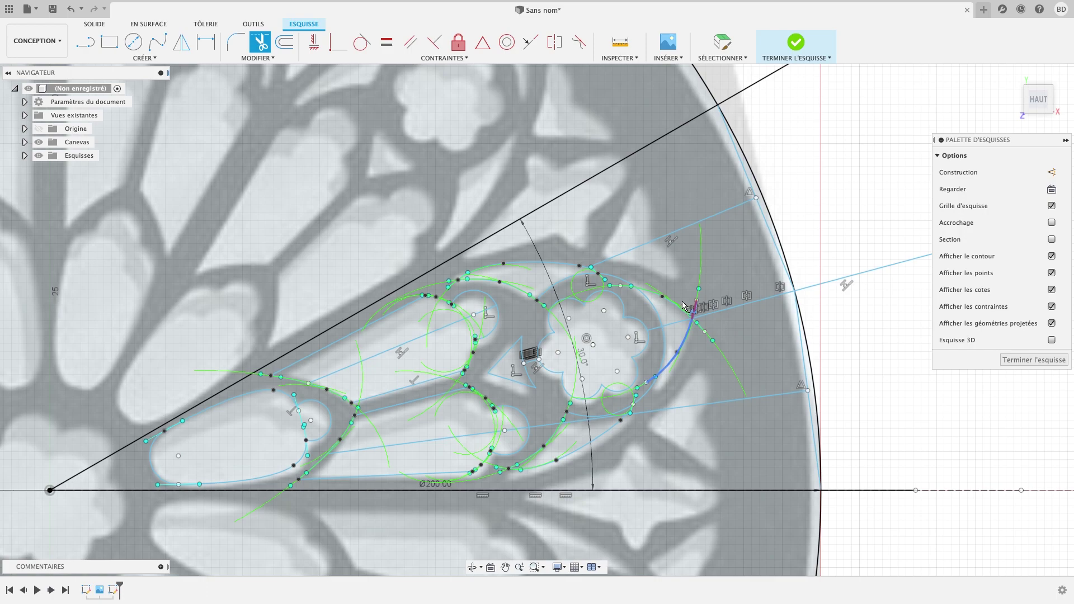
click(708, 328)
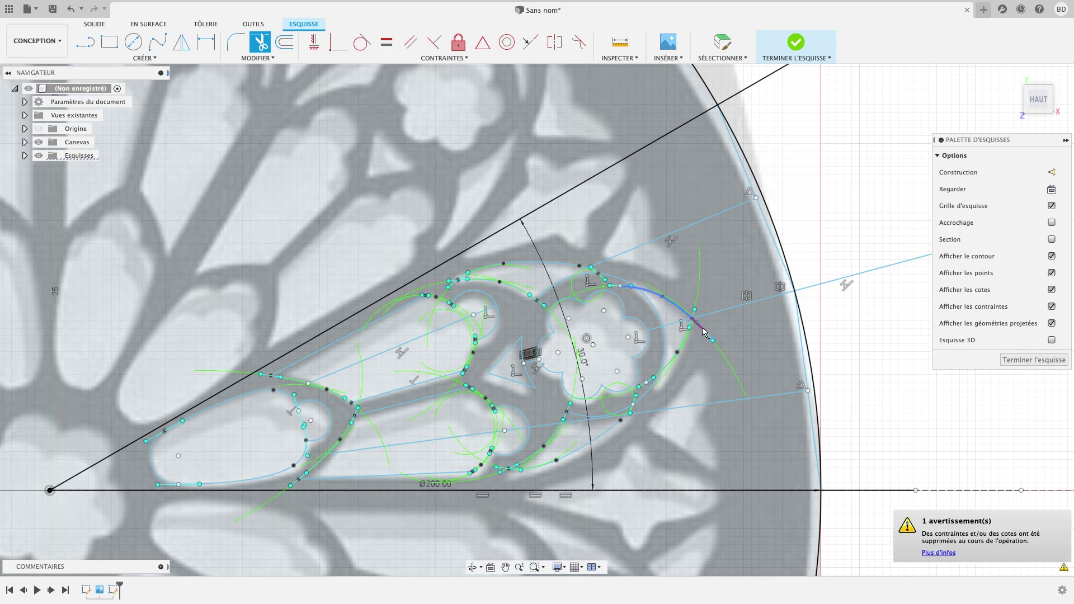
click(687, 335)
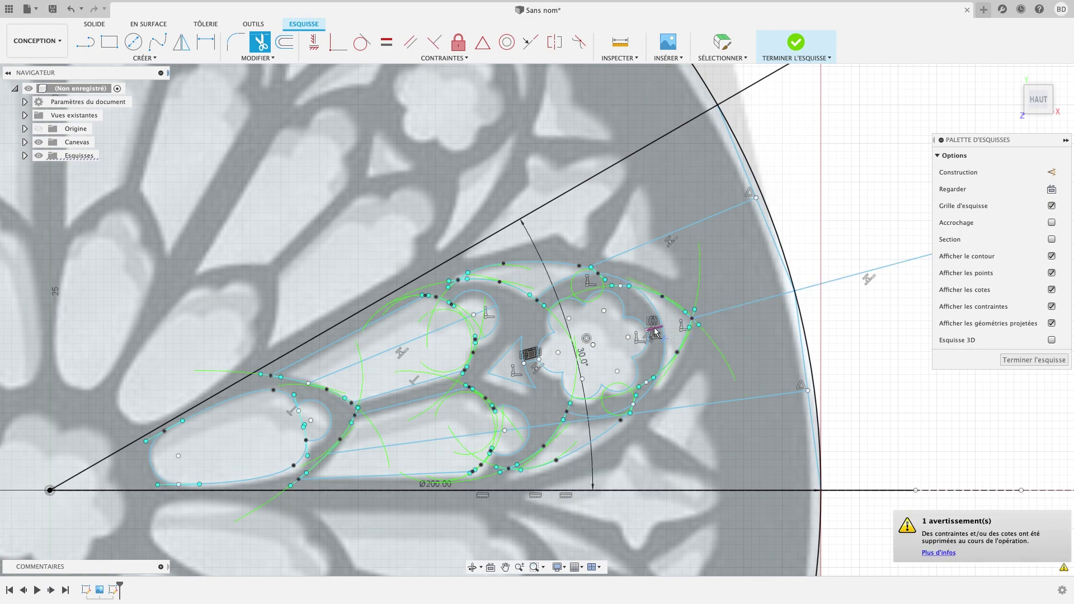
click(628, 289)
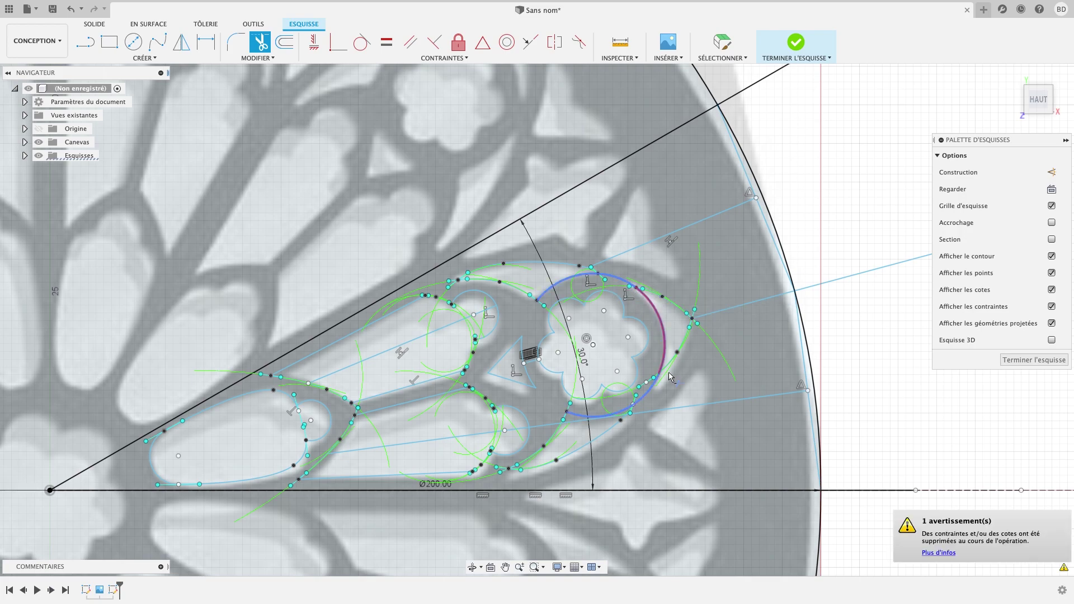
click(649, 378)
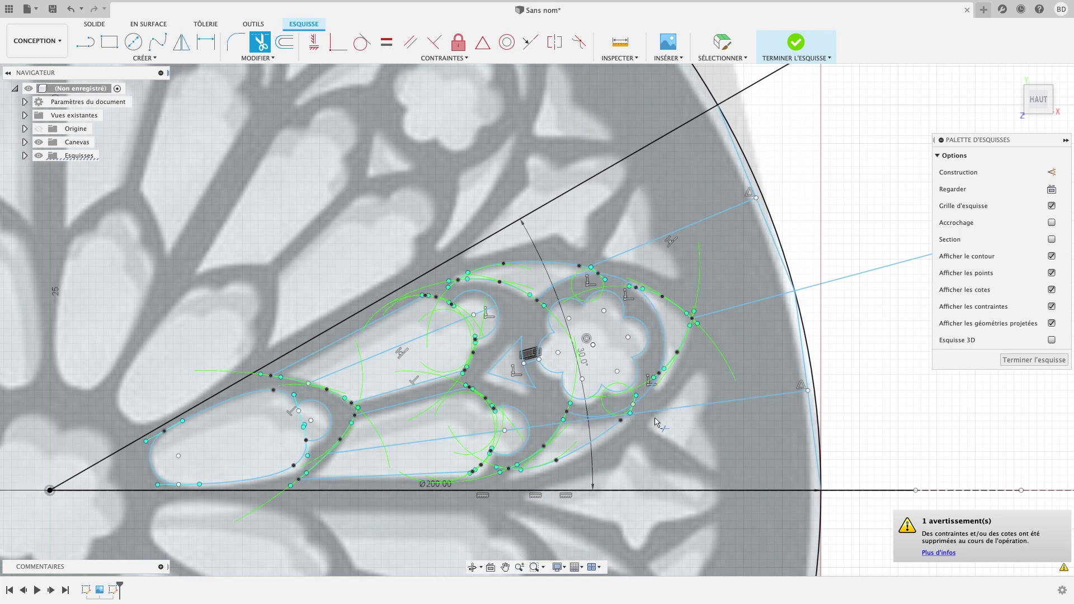
scroll(621, 306, down, 3)
scroll(621, 307, up, 3)
scroll(621, 313, up, 3)
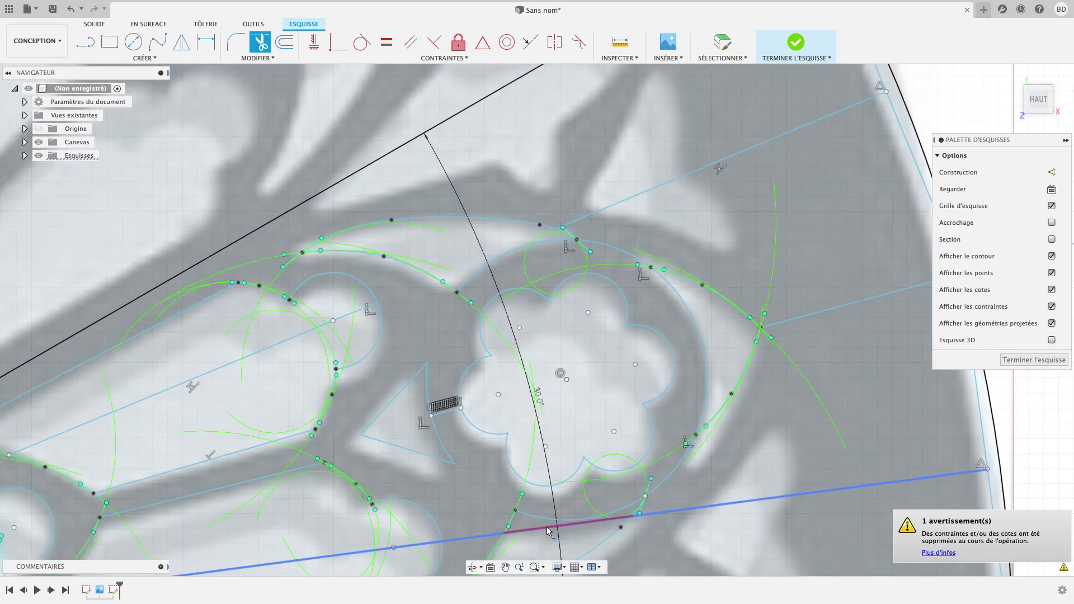
- Trim the lower guide line's overhanging ends and the guide line crossing the left petal
click(548, 531)
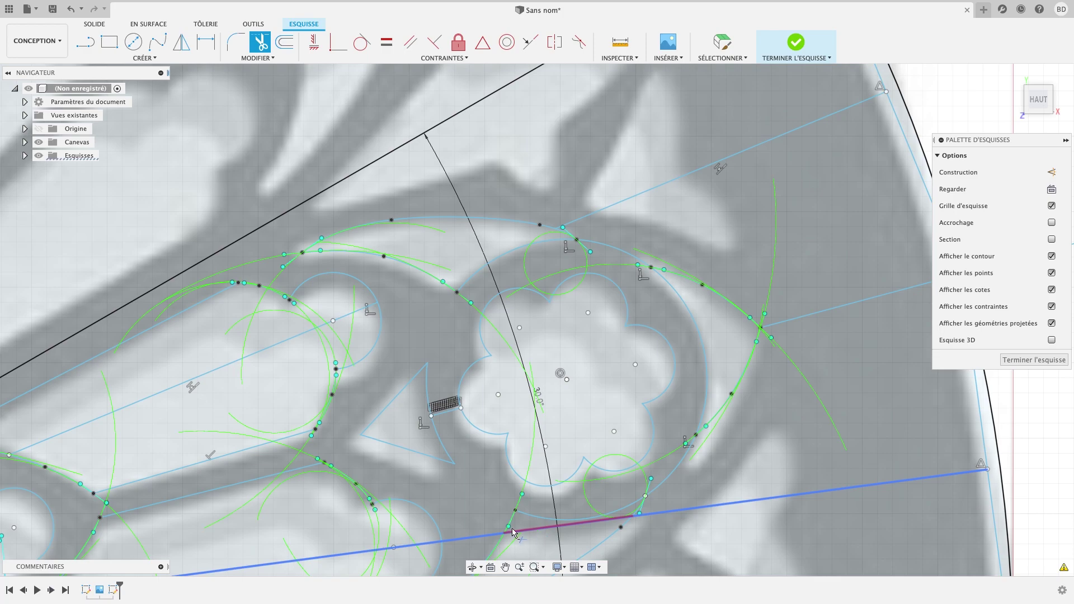
click(462, 533)
click(415, 551)
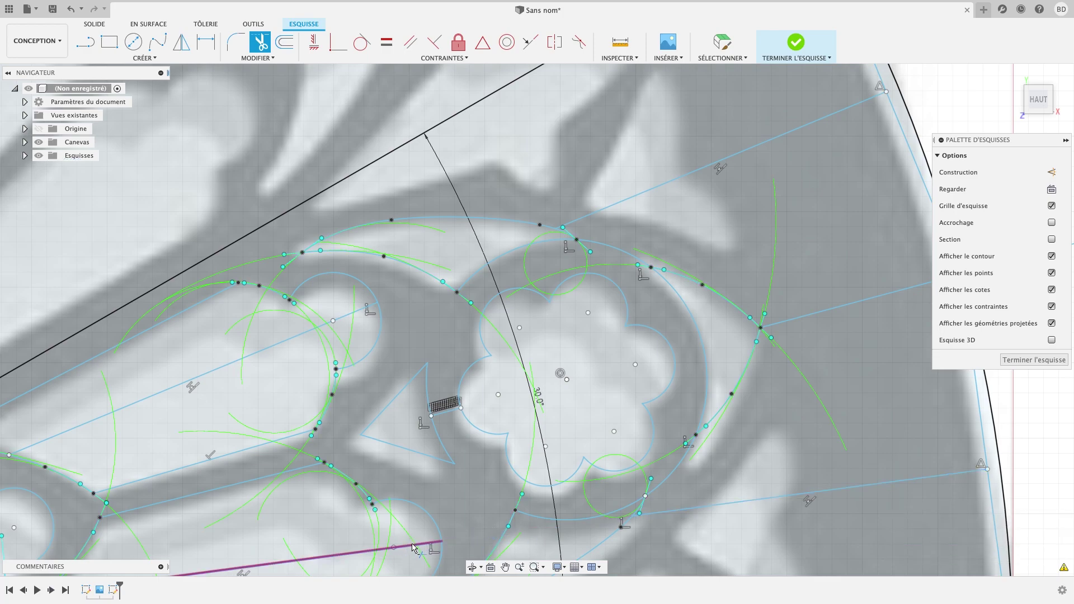
scroll(417, 535, up, 3)
scroll(386, 453, down, 5)
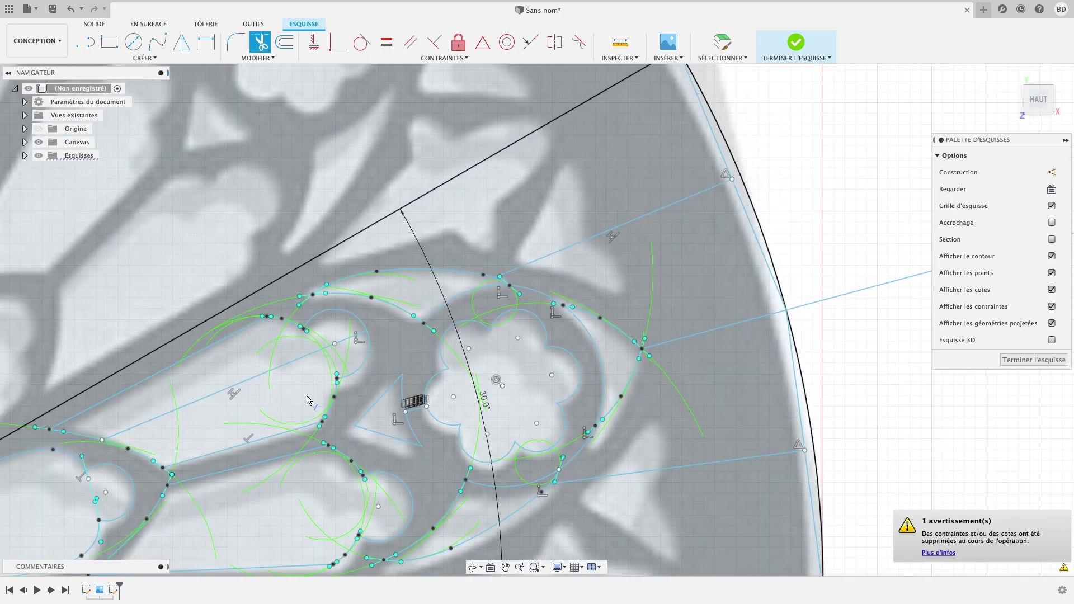
click(257, 379)
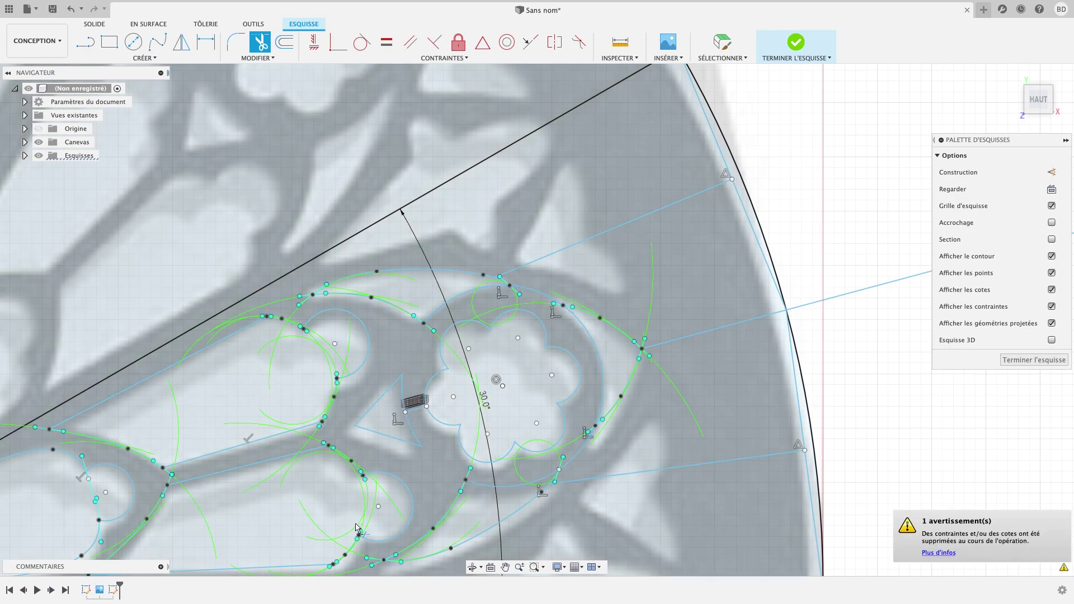
scroll(593, 486, up, 2)
scroll(576, 488, down, 3)
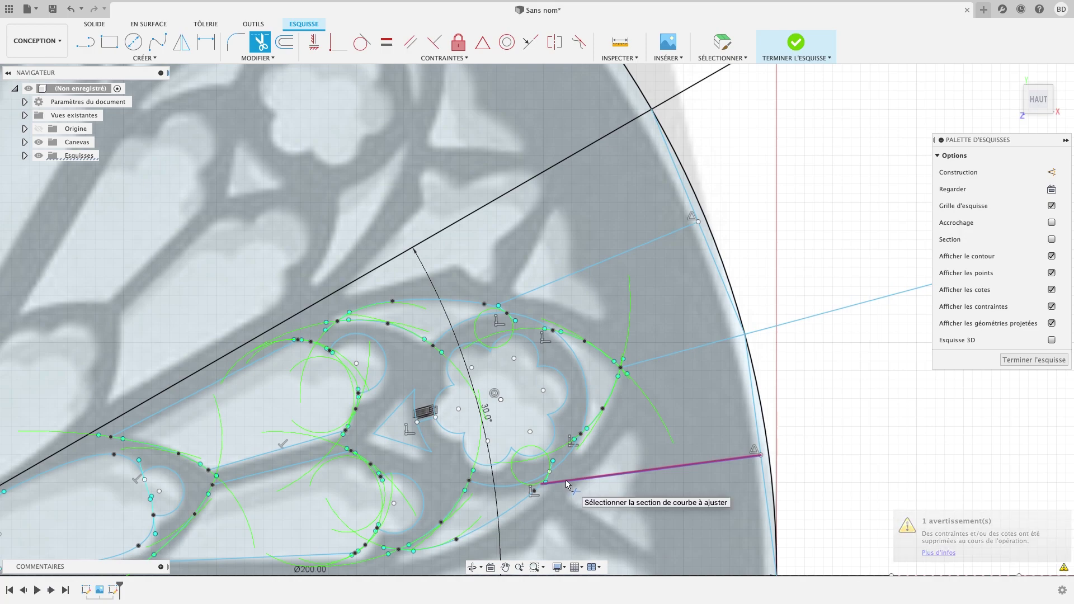
- Remove the guide lines below the foil and across the upper petal, and the circle arc
click(567, 486)
click(535, 292)
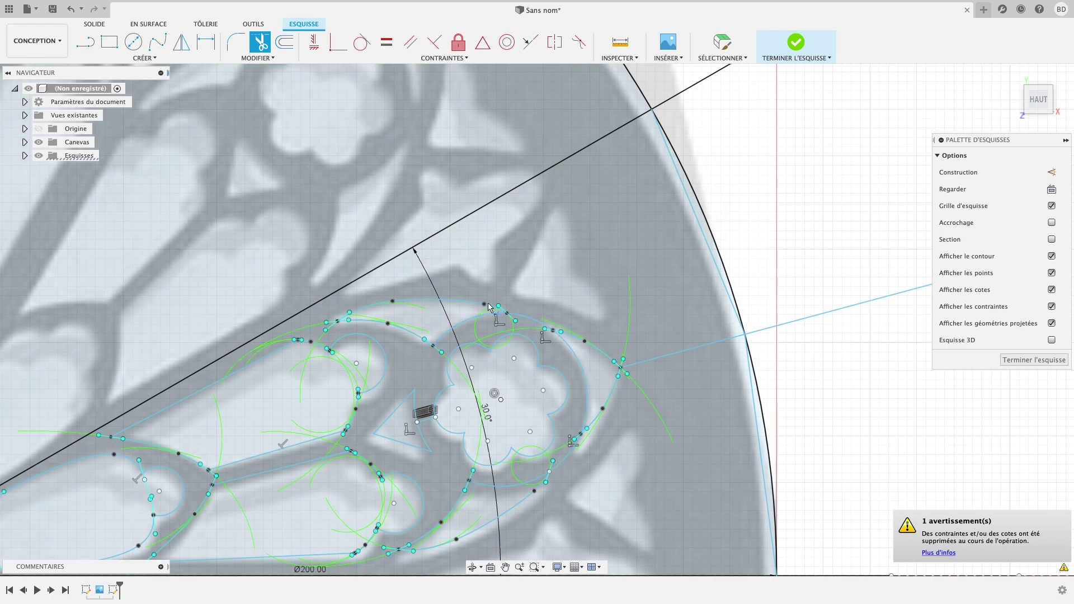
click(528, 322)
click(570, 463)
key(l)
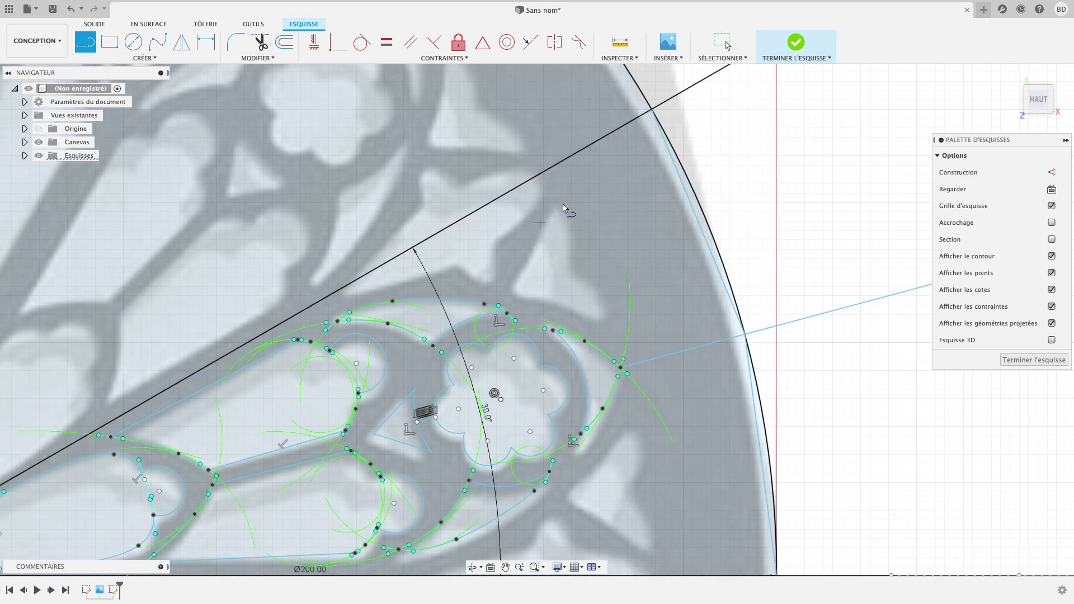
- Draw a closed four-segment pointed triangle above the central foil's upper arch
click(558, 200)
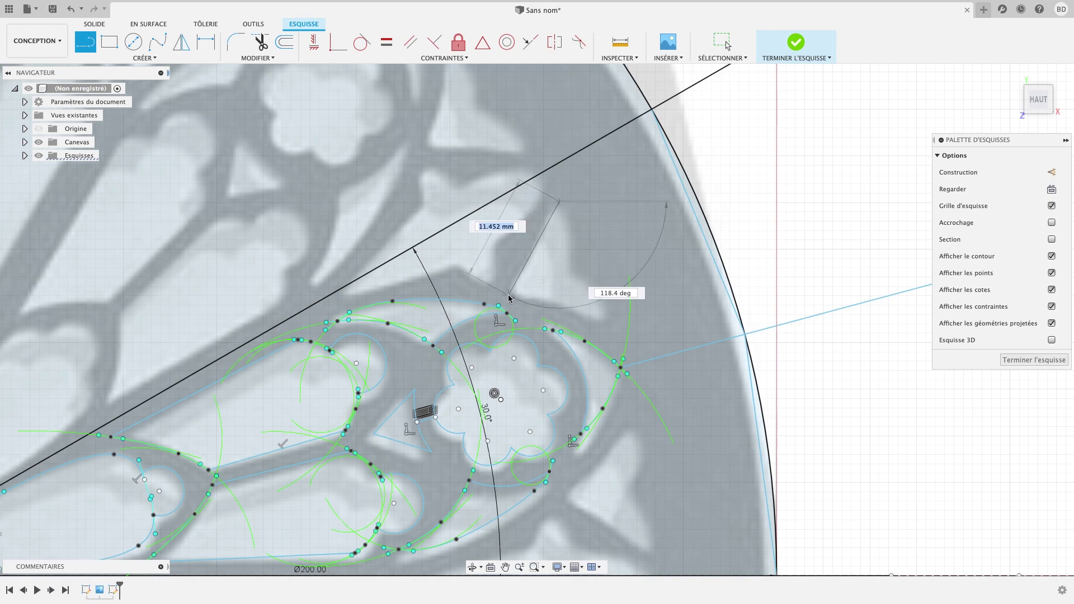
click(508, 295)
click(610, 324)
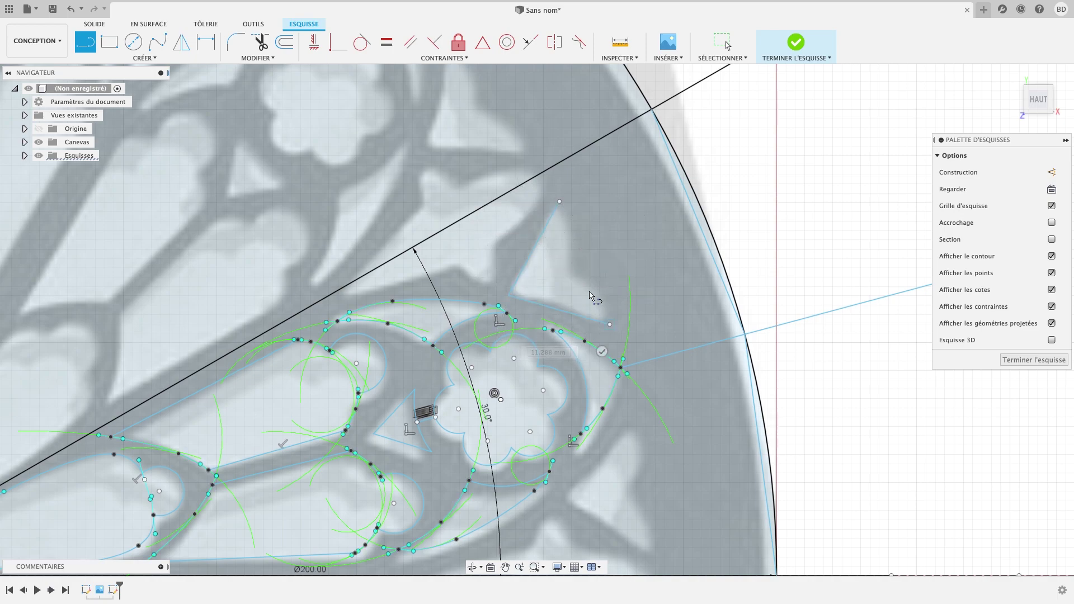
click(572, 276)
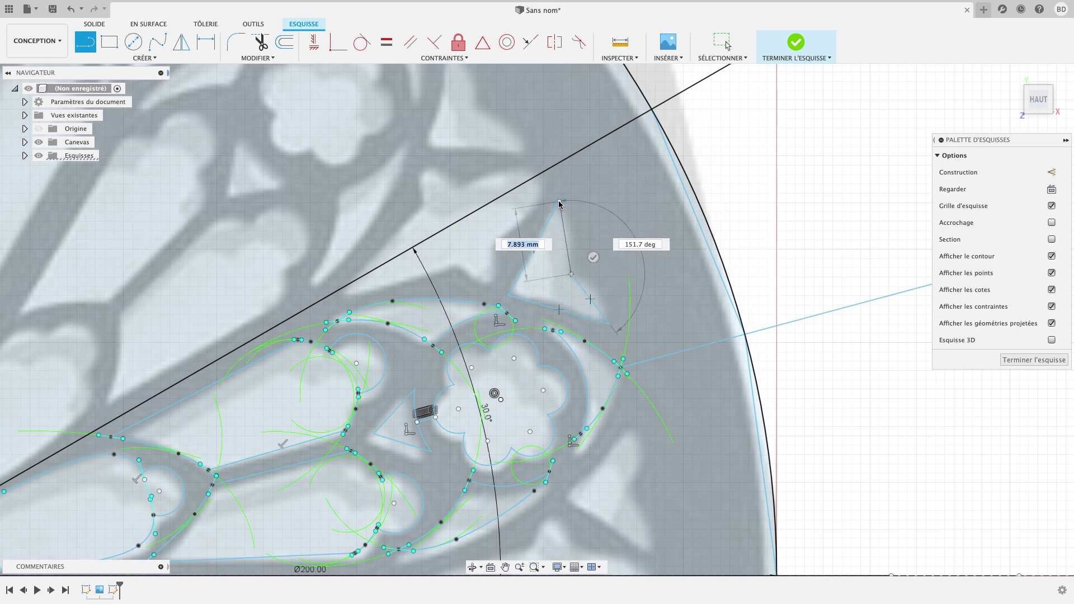
click(559, 202)
- Mirror the triangle's four edges across the long guide line
click(181, 41)
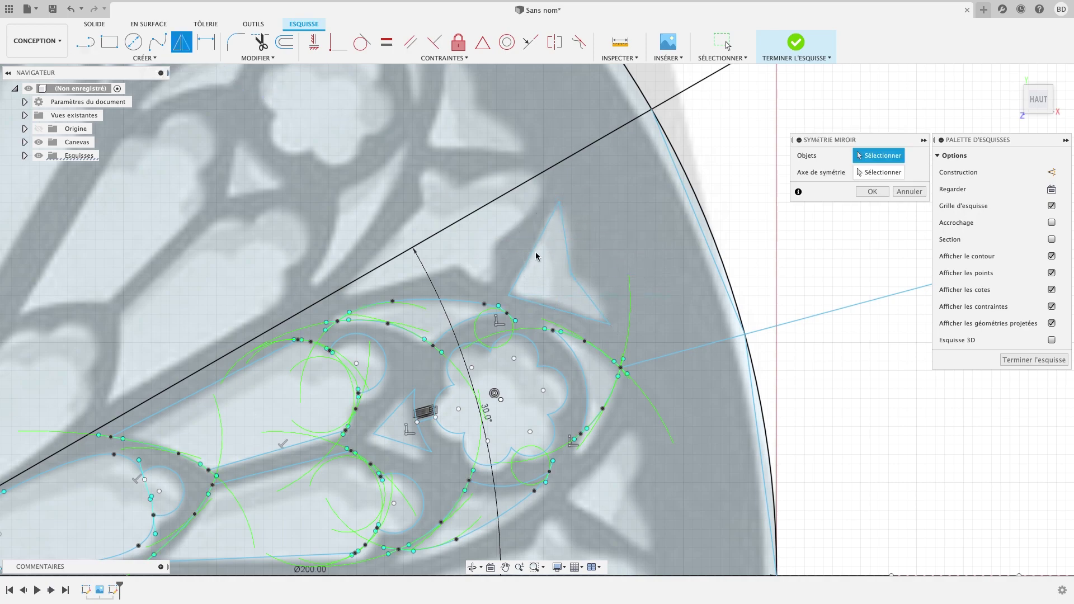
click(585, 290)
click(569, 261)
click(534, 249)
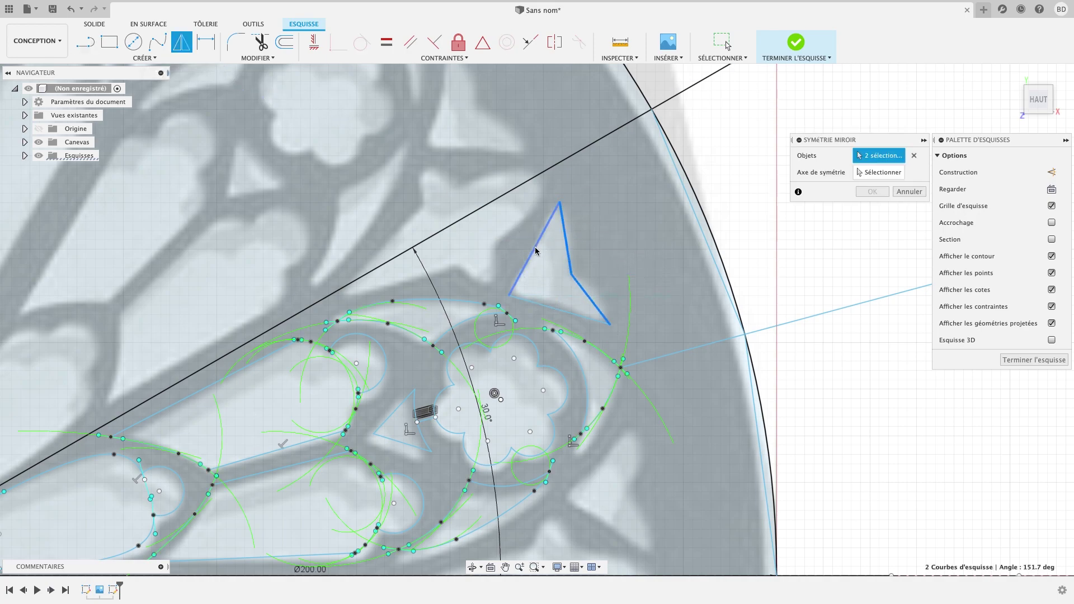
click(559, 310)
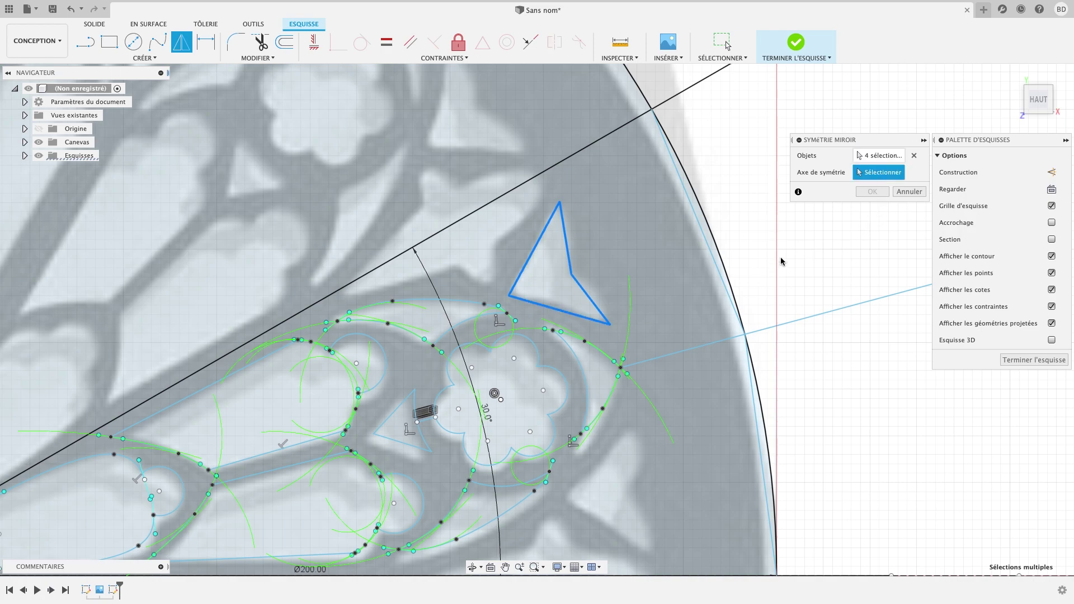
click(667, 356)
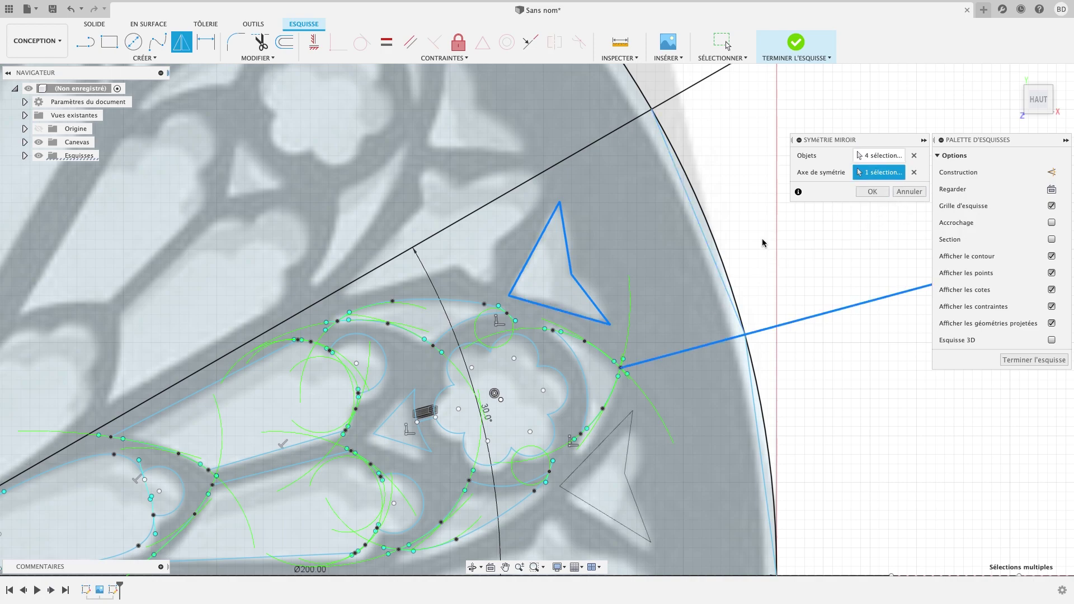
click(872, 192)
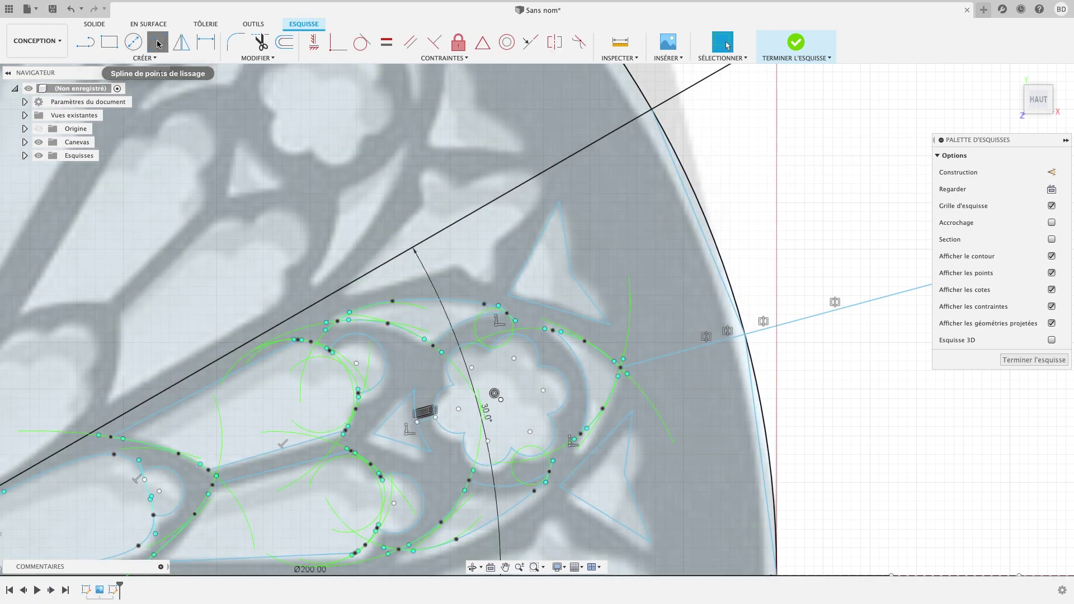
- Trace a fit-point spline from above the left petal along the tracery band, past the sector's upper edge
click(158, 42)
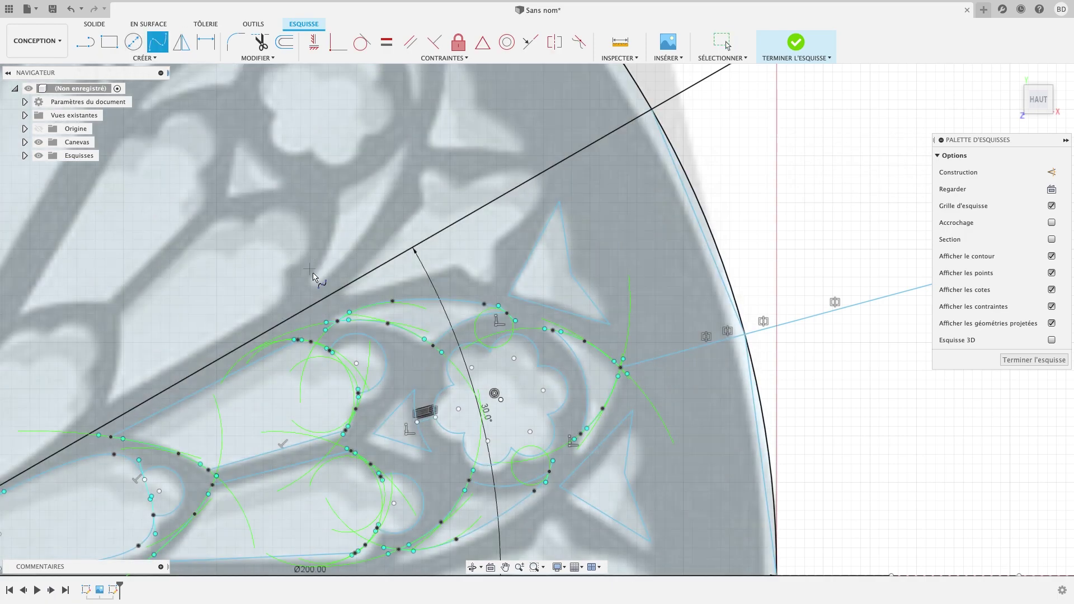
click(321, 276)
click(366, 291)
click(507, 236)
click(538, 185)
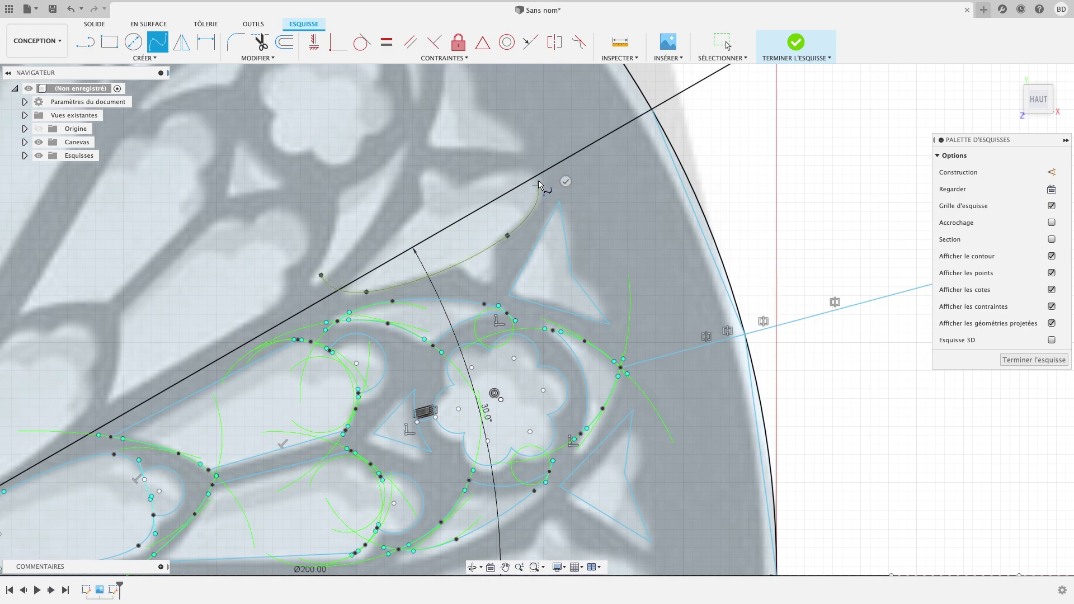
click(518, 153)
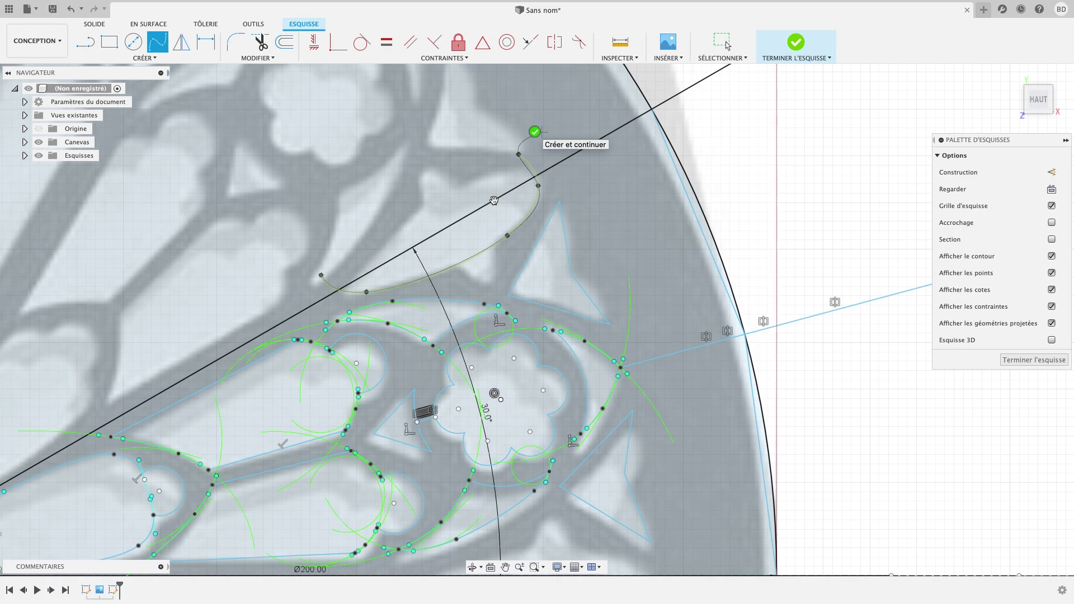
click(536, 132)
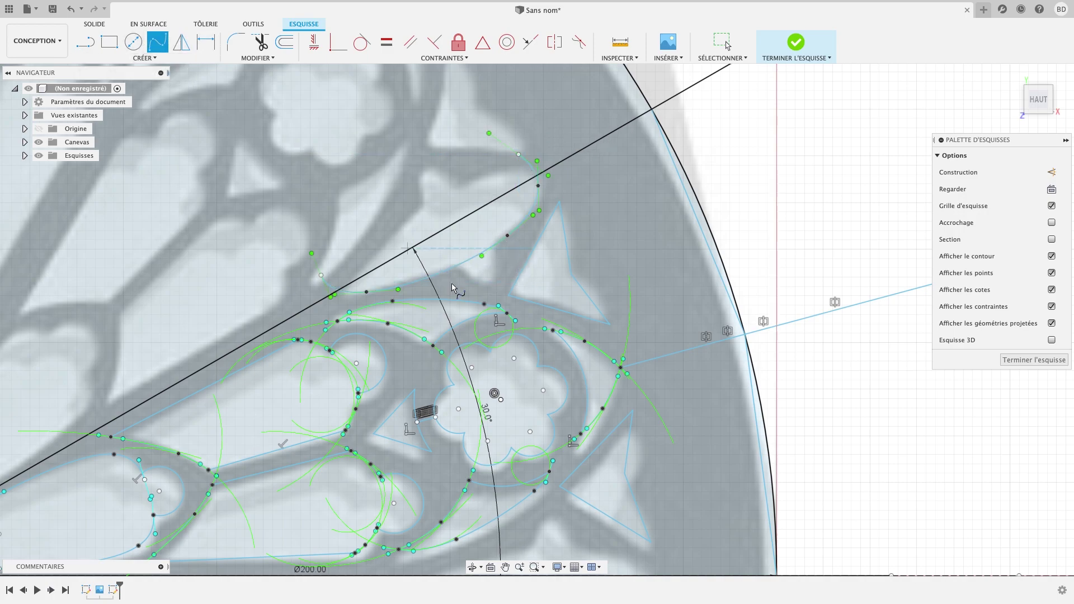
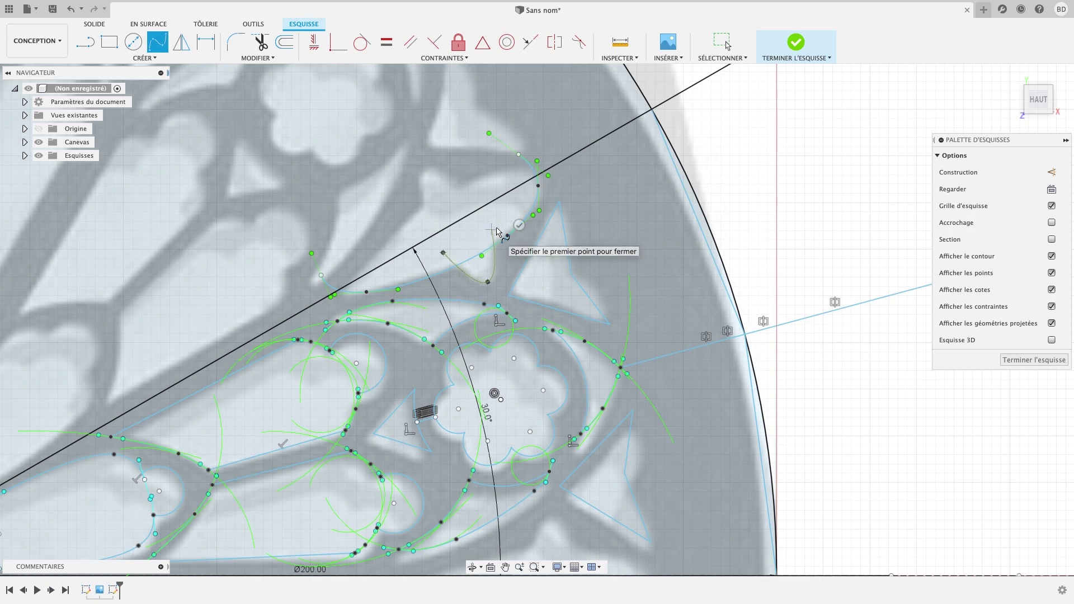
- Finish the small cusp curve near the upper edge line and trim its overhanging pieces
click(492, 230)
click(520, 225)
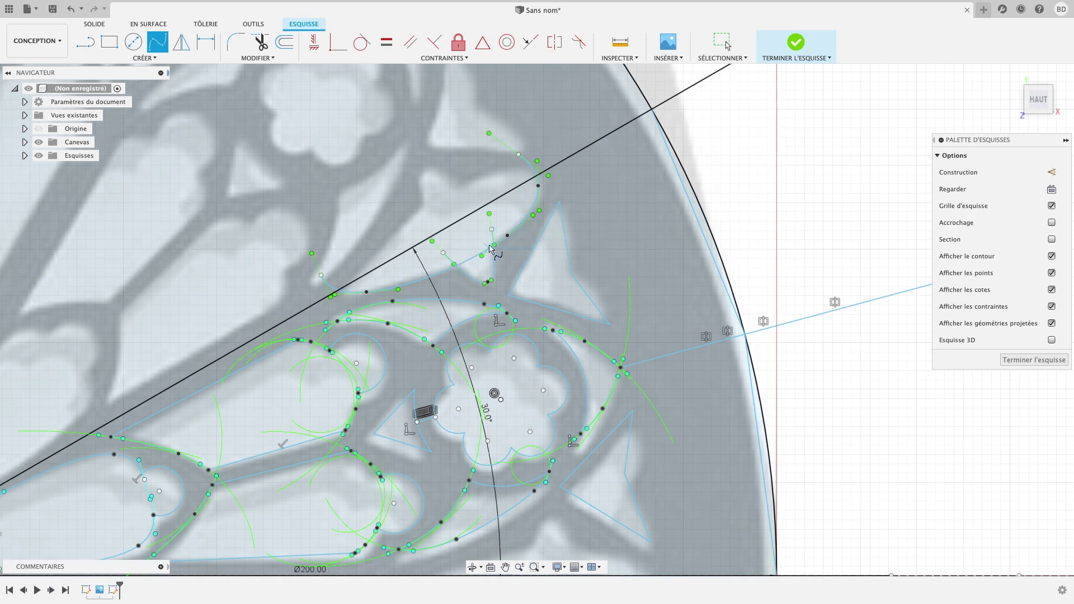
key(t)
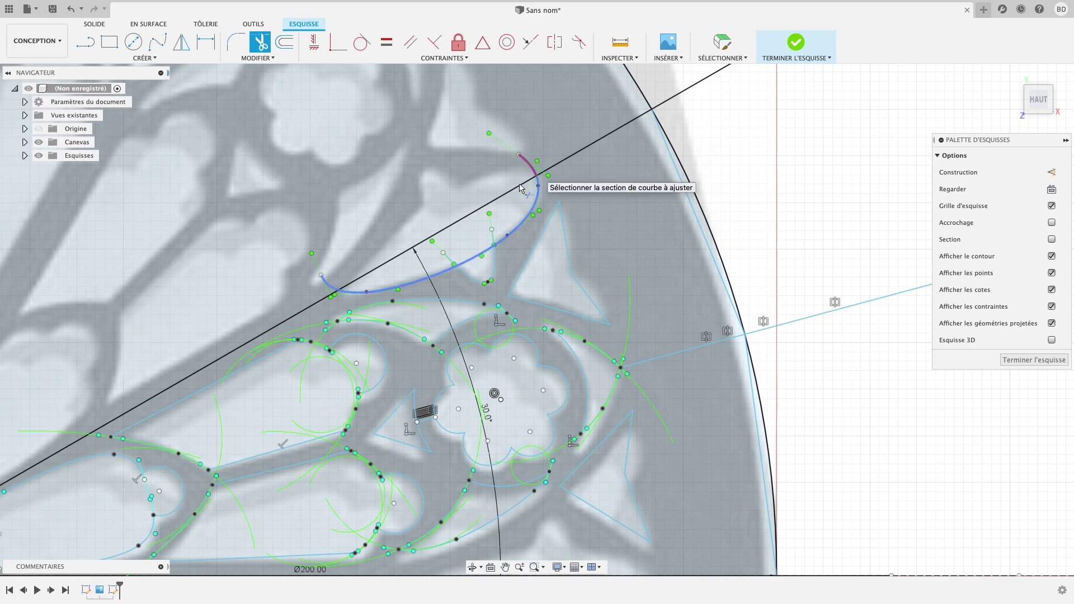
click(520, 188)
click(476, 255)
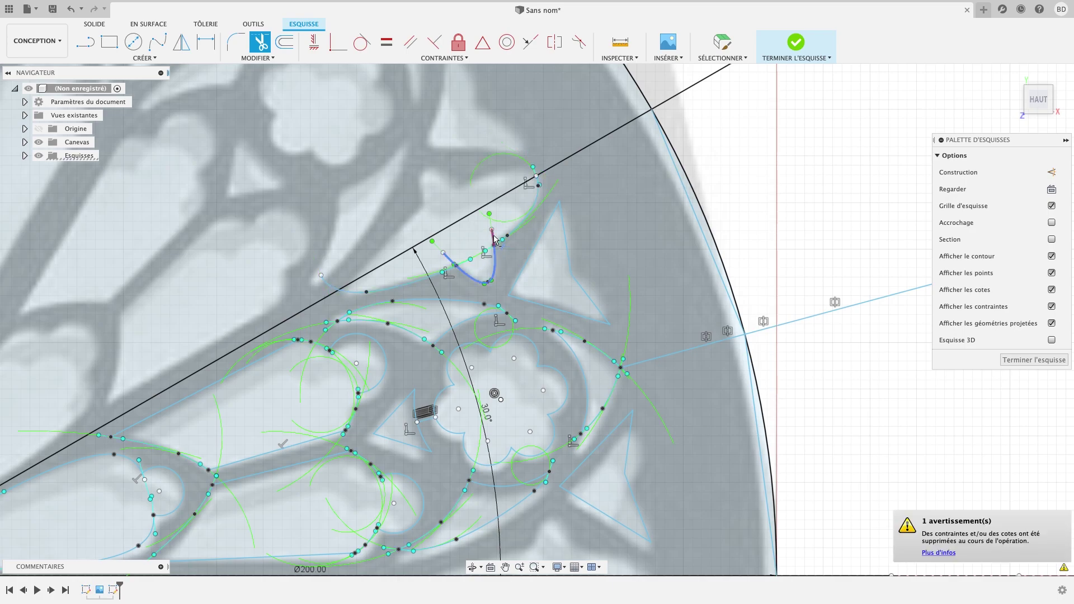
click(449, 258)
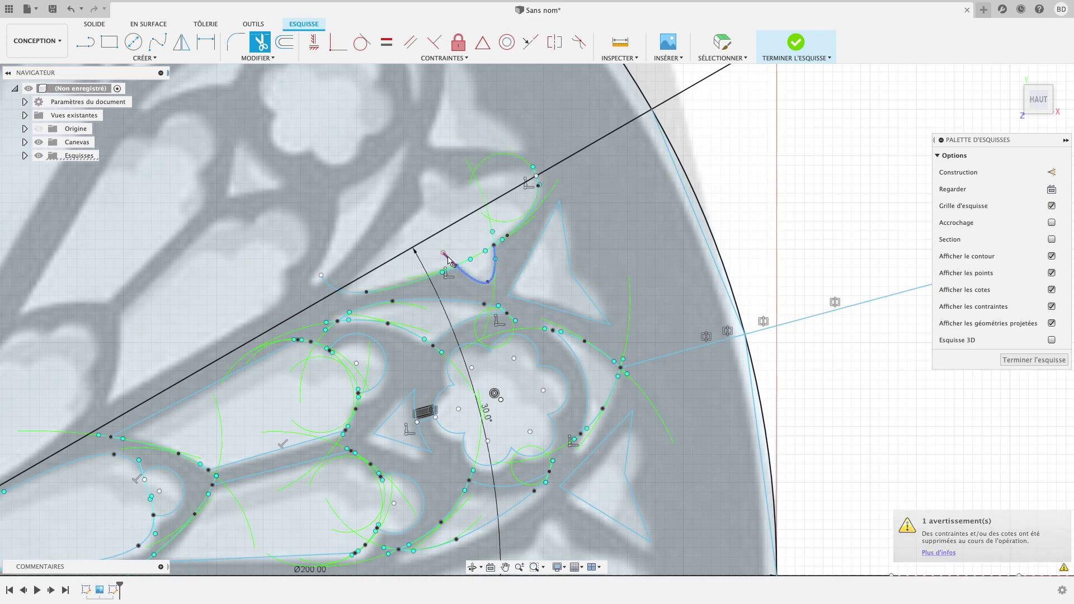
click(332, 283)
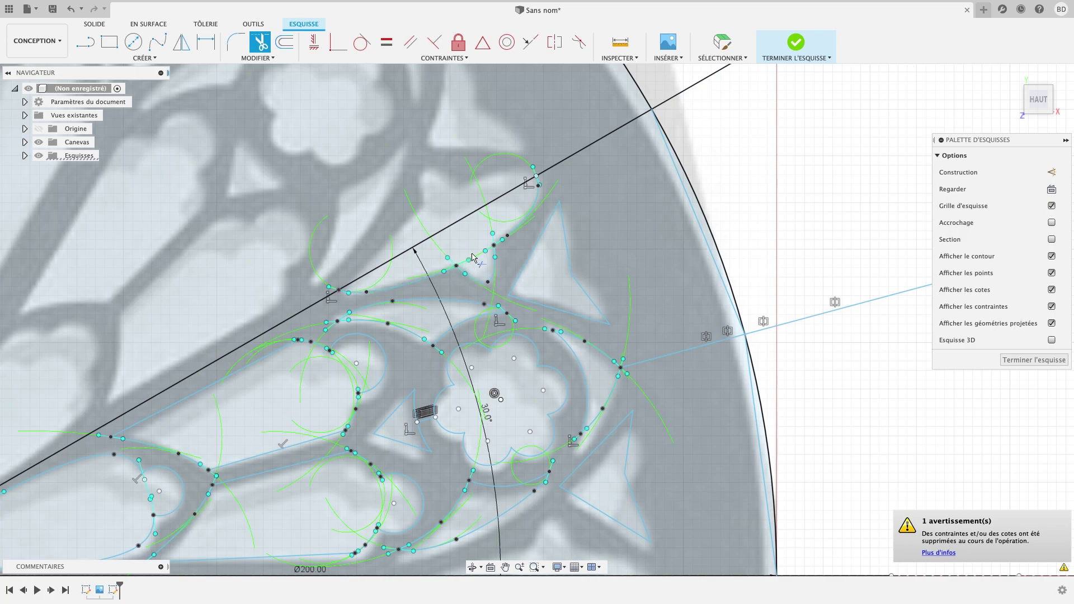
- Mirror the three cusp curves across the wedge's centre construction line onto the lower side
click(182, 41)
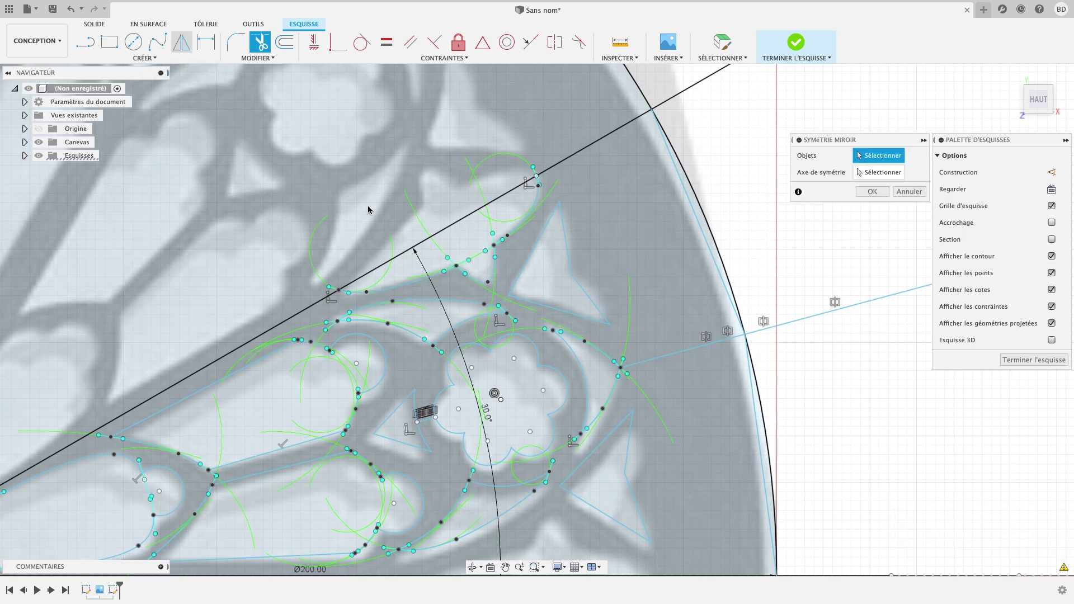
double_click(475, 282)
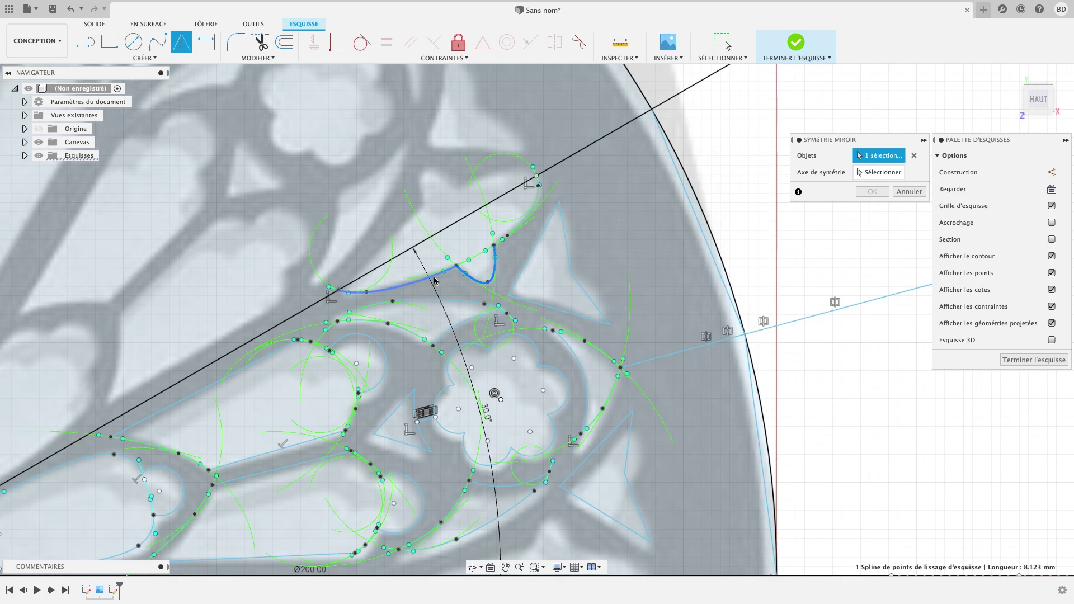
click(518, 234)
click(877, 172)
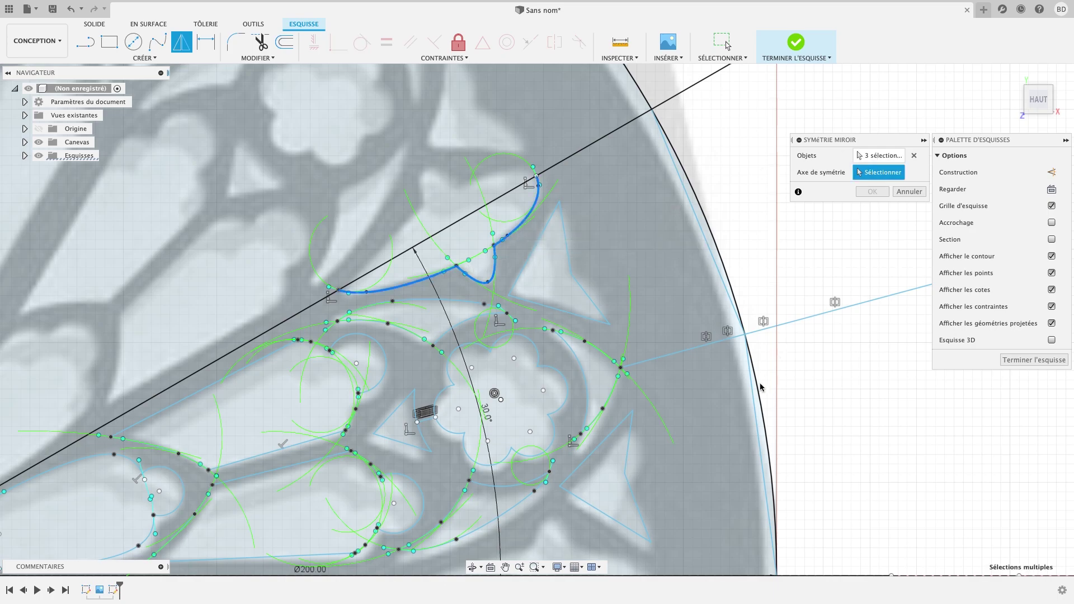
scroll(735, 395, down, 2)
scroll(735, 395, down, 1)
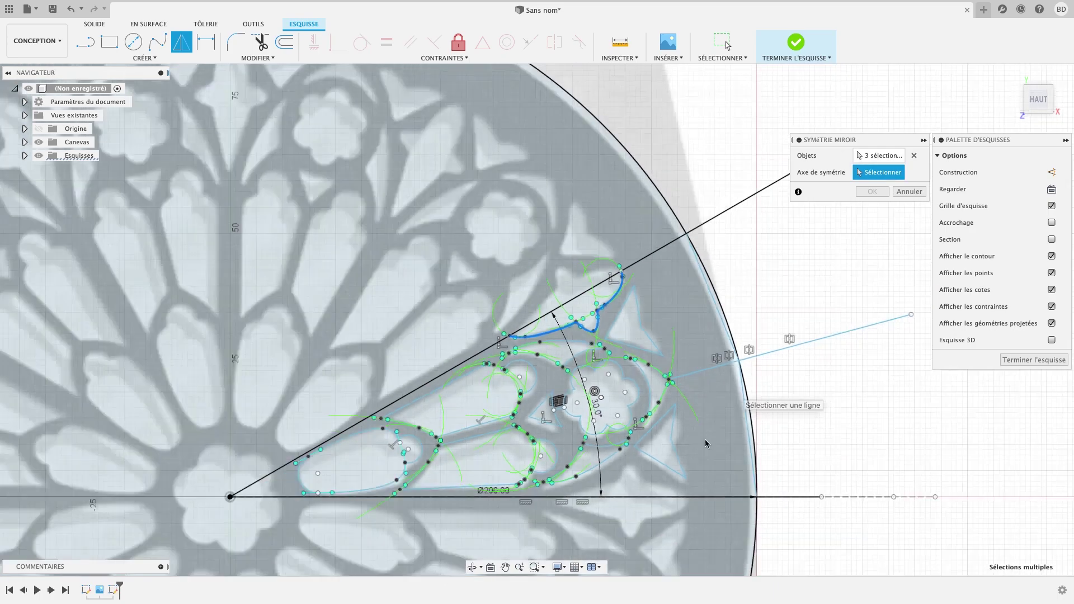
click(721, 367)
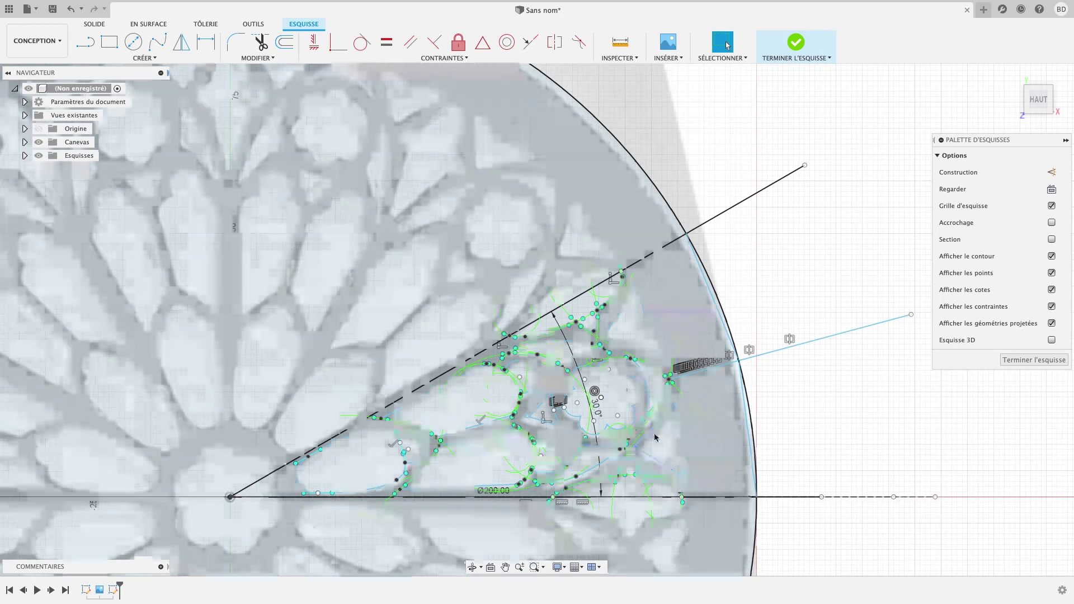
- Trim the stray line segment inside the tracery arc and tilt the view to show the whole plate
scroll(626, 447, down, 3)
scroll(666, 423, up, 4)
scroll(666, 424, up, 3)
key(t)
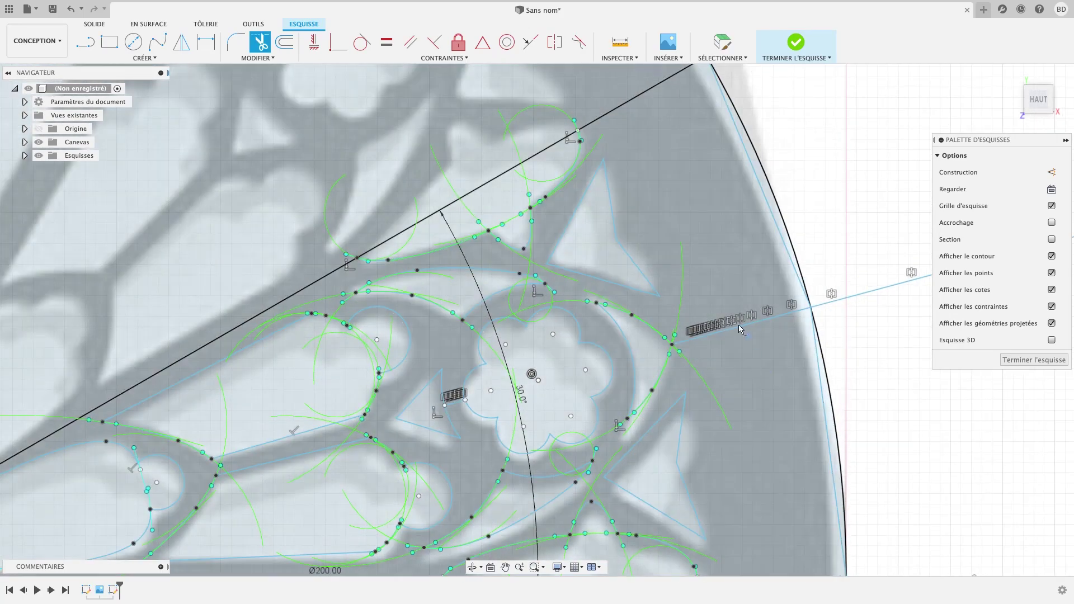
click(745, 322)
scroll(557, 357, down, 2)
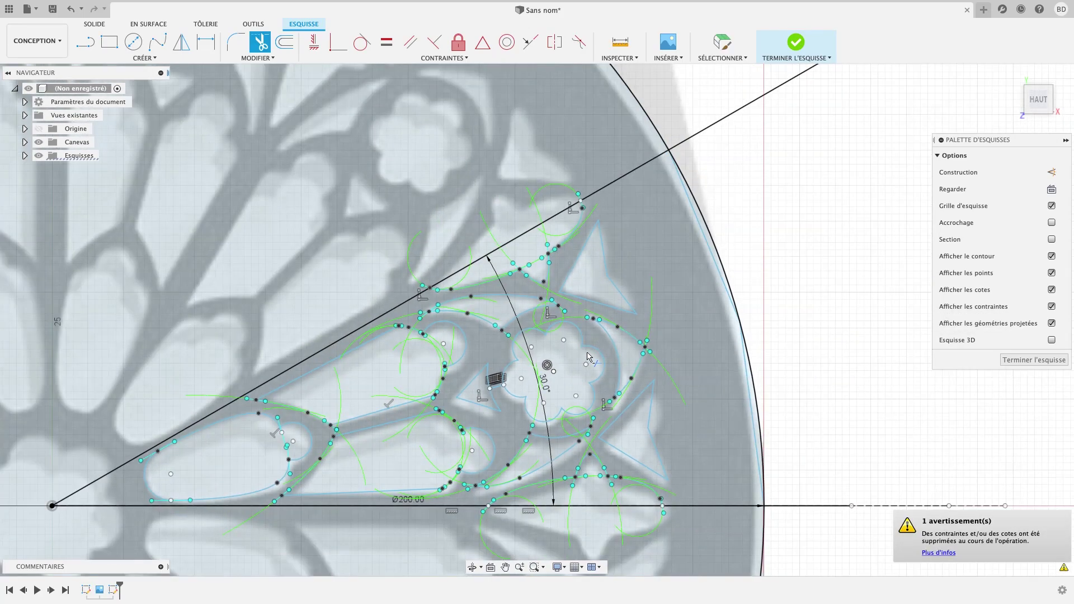
scroll(557, 357, down, 2)
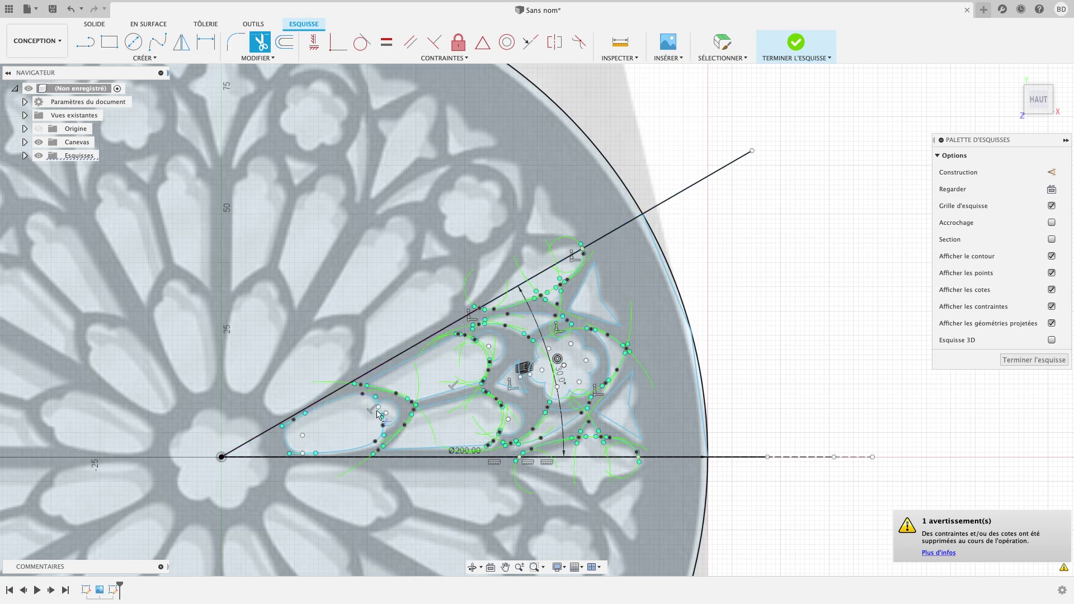
scroll(511, 381, down, 2)
scroll(510, 381, up, 2)
scroll(510, 381, up, 3)
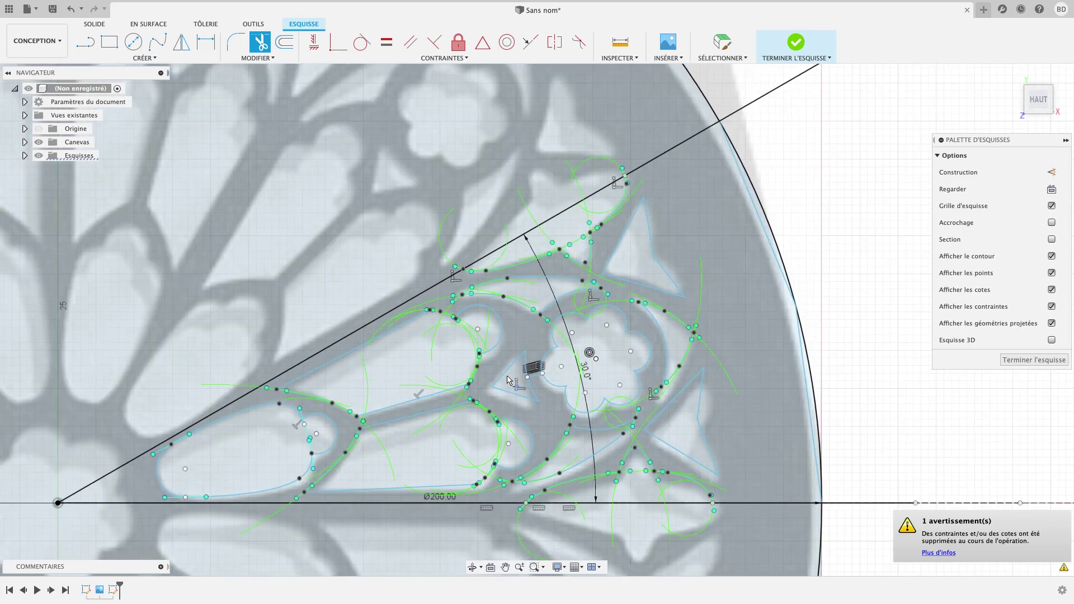
scroll(508, 380, down, 3)
scroll(508, 380, down, 3)
mouse_move(456, 439)
shift+middle_down()
mouse_move(511, 432)
mouse_move(30, 165)
shift+middle_up()
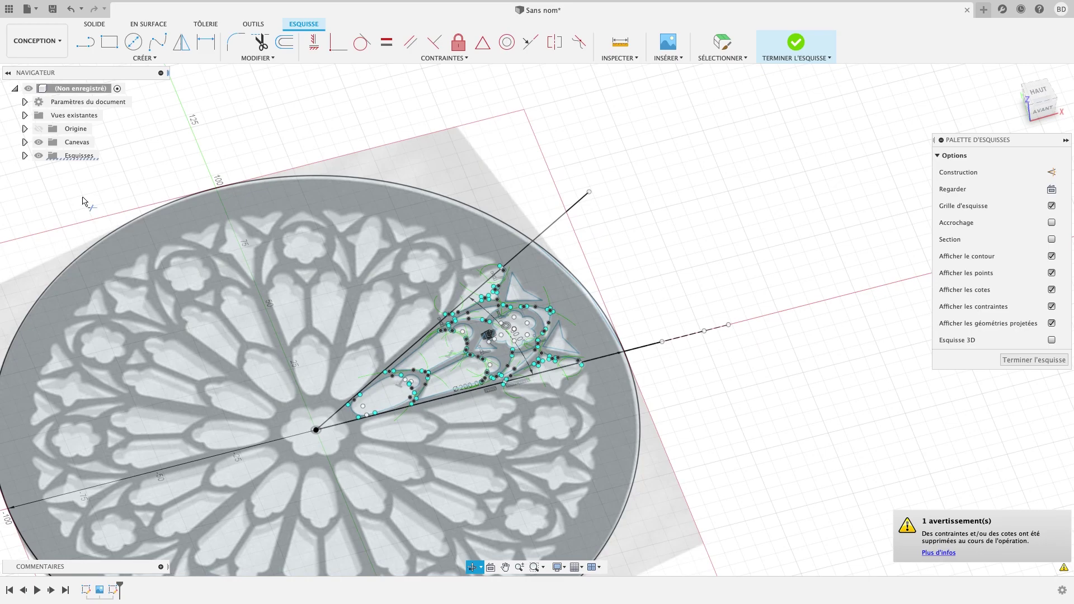
- Hide the rose-window canvas image, leaving the Esquisse2 tracery sketch visible
click(25, 156)
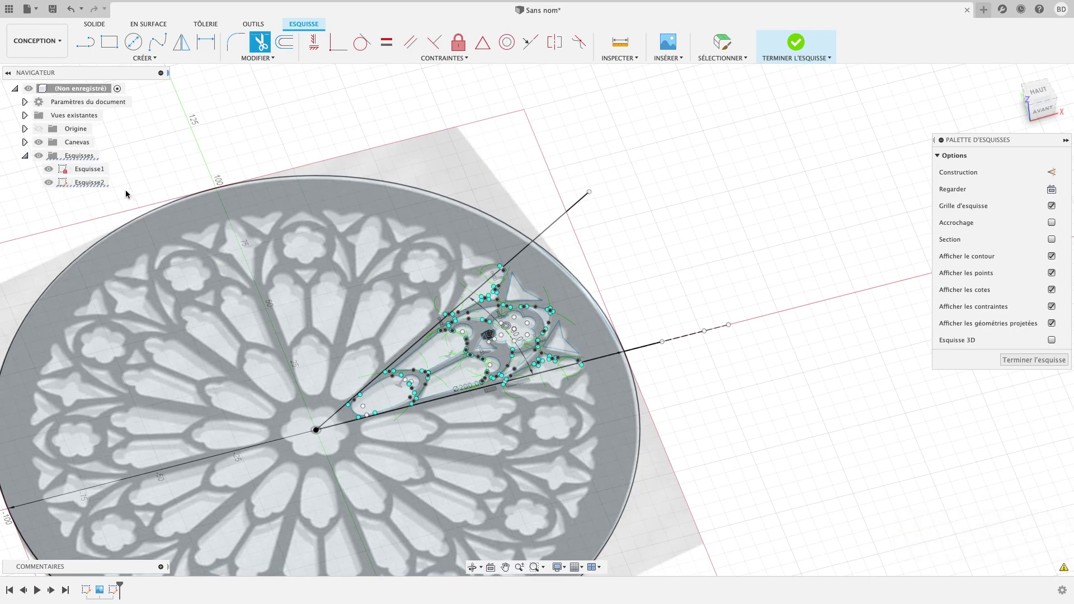
click(48, 183)
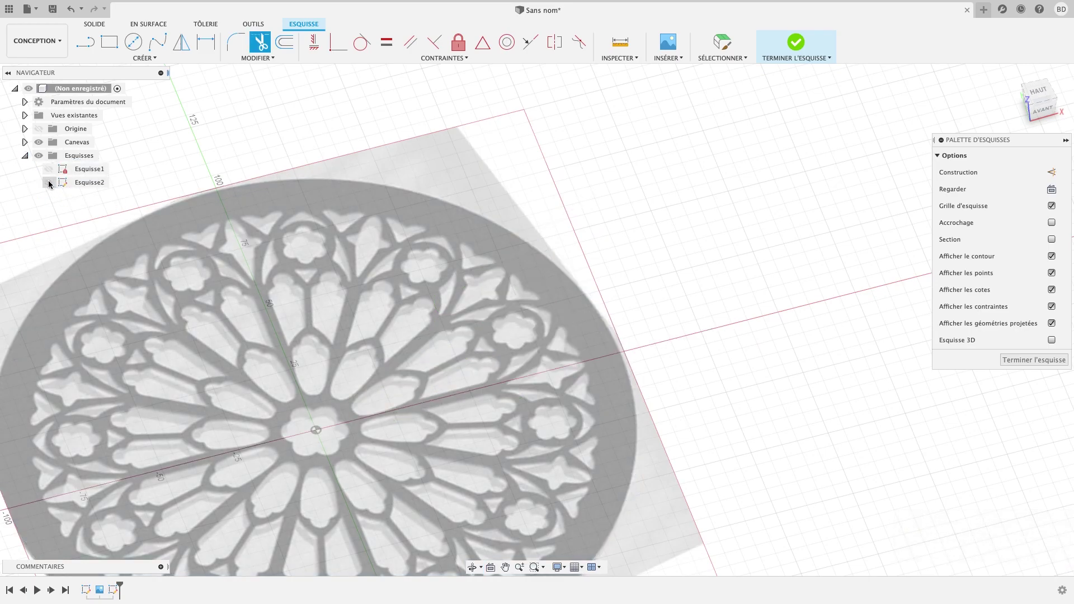
click(49, 182)
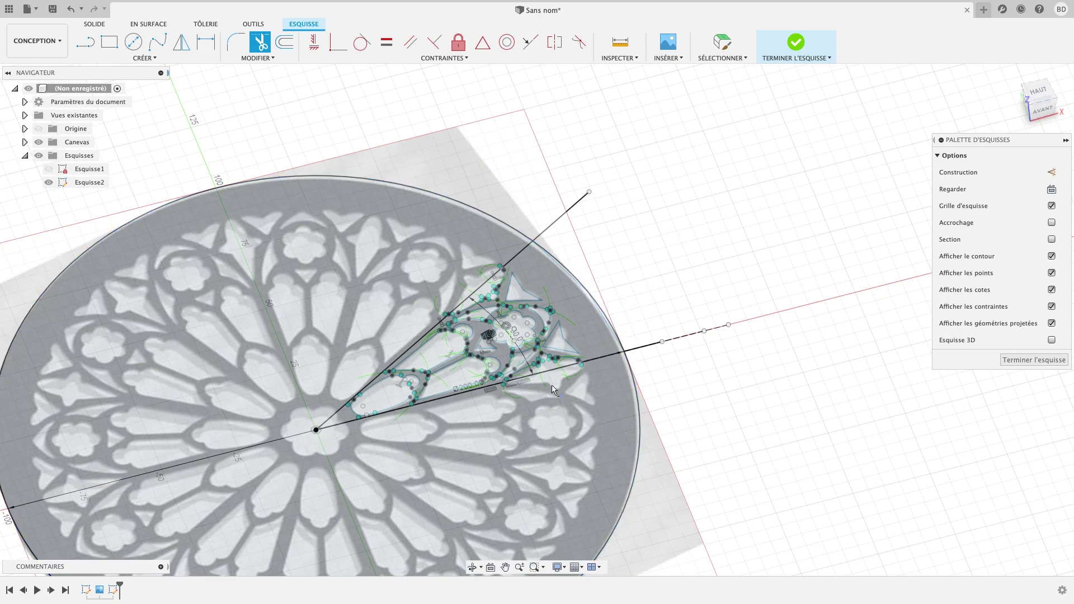
click(25, 142)
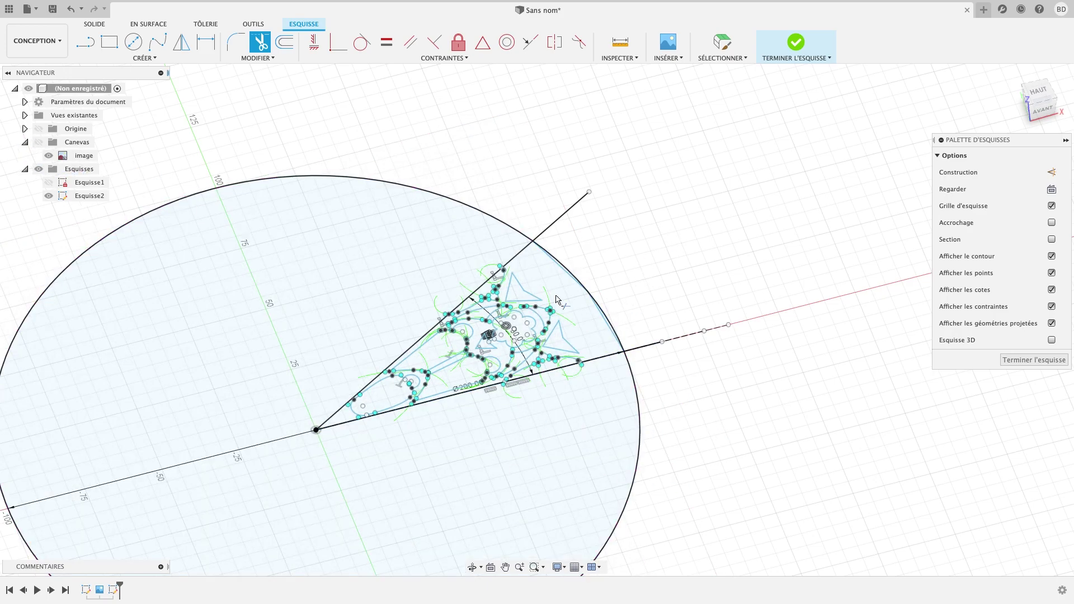
scroll(580, 330, down, 1)
scroll(560, 342, down, 1)
scroll(492, 363, up, 2)
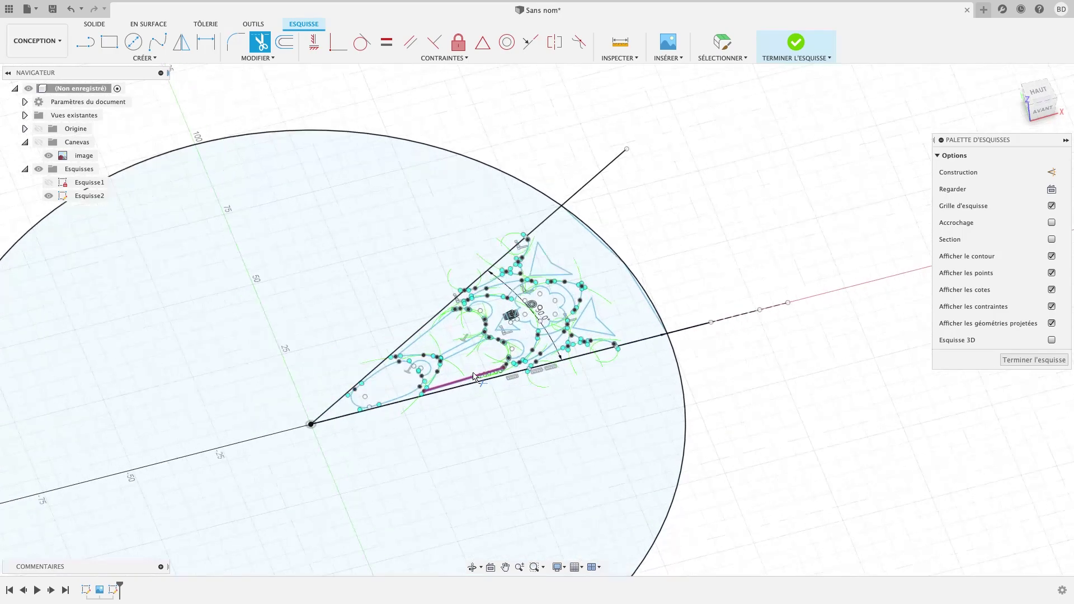
scroll(473, 377, up, 2)
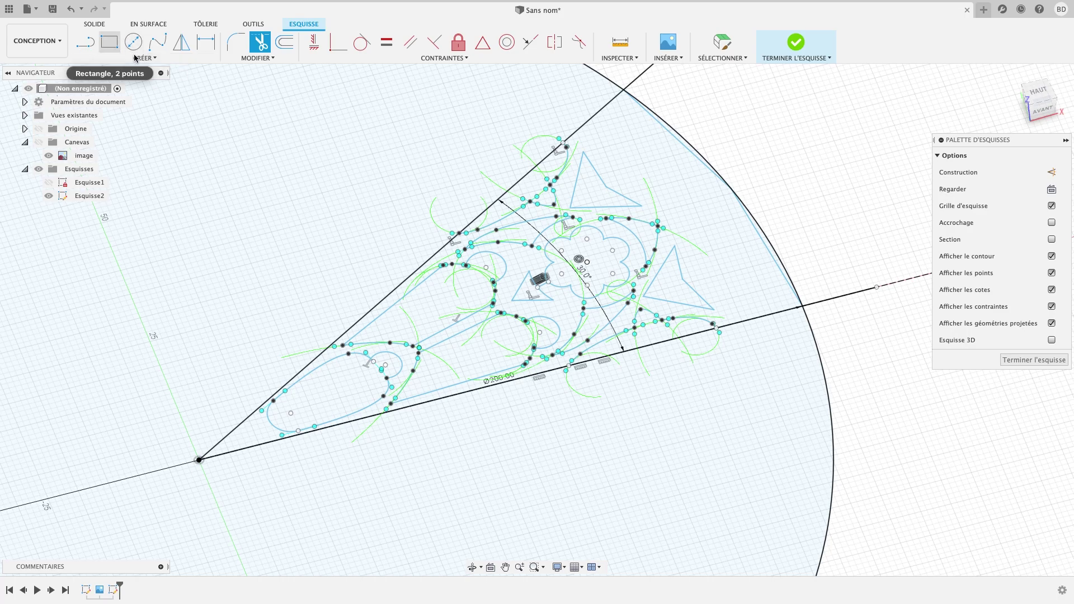
- Start an extrusion on the wedge tracery profile from the solid tools
click(94, 24)
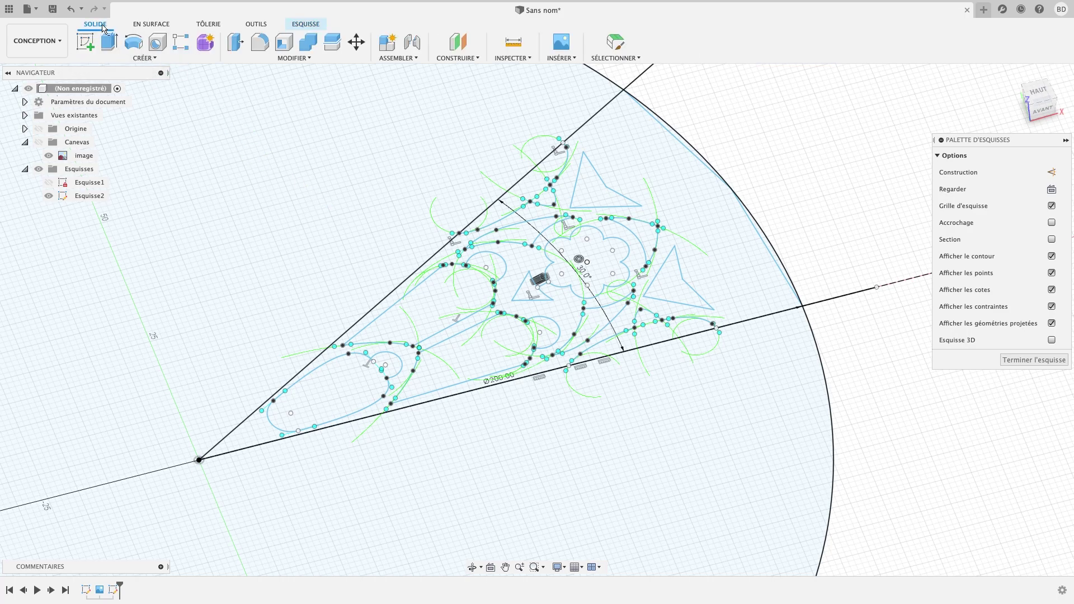
click(110, 42)
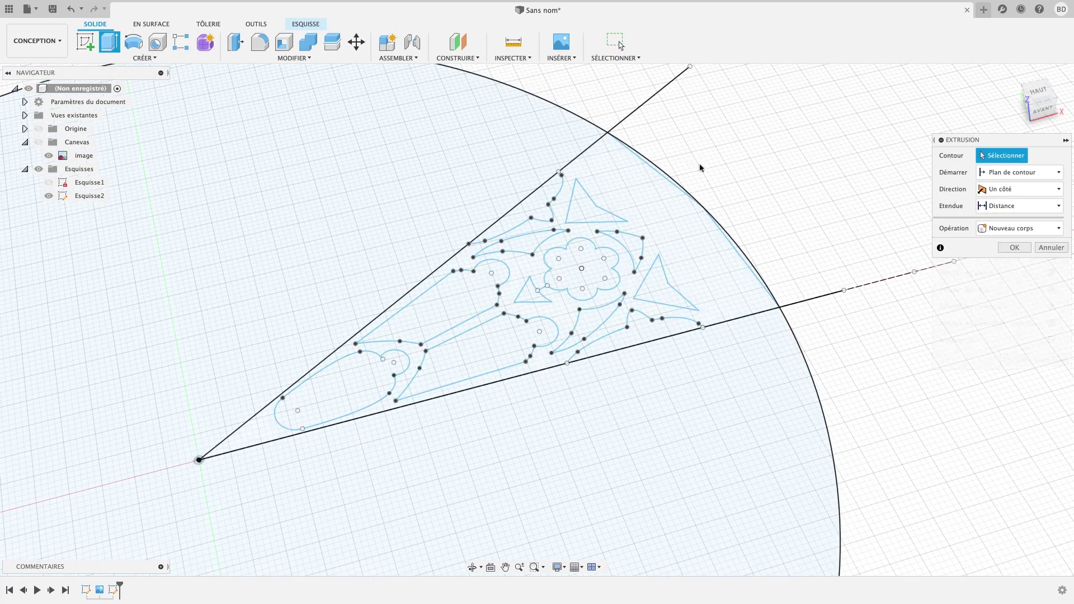
click(641, 213)
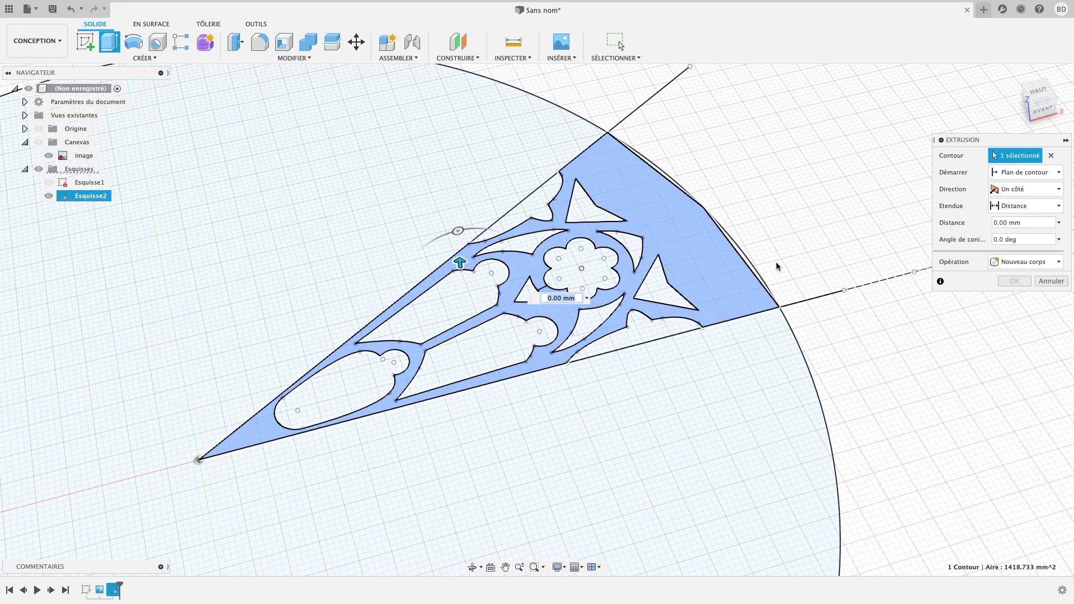
- Return to the sketch and trim the two chord segments beside the outer arc
click(1065, 285)
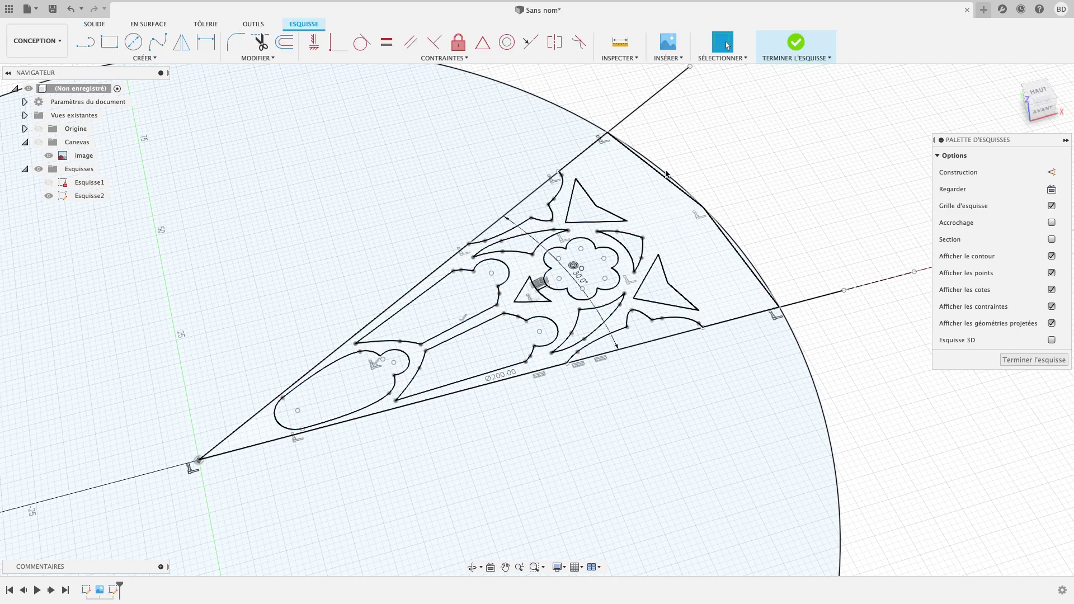
key(t)
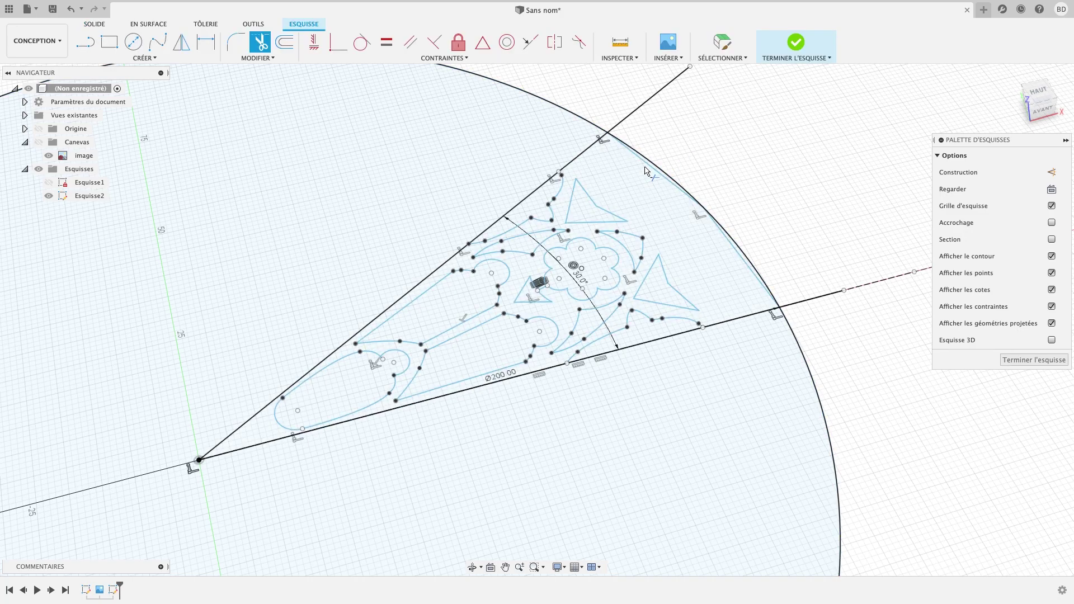
click(650, 169)
click(730, 246)
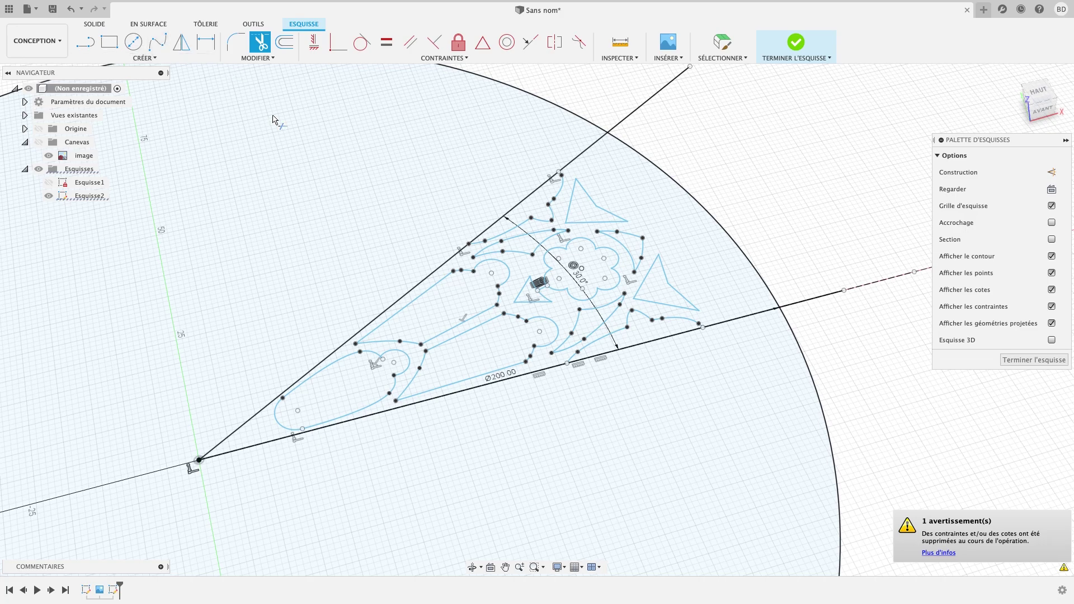
- Extrude the tracery sector profile 10 mm as a new body (Nouveau corps)
key(e)
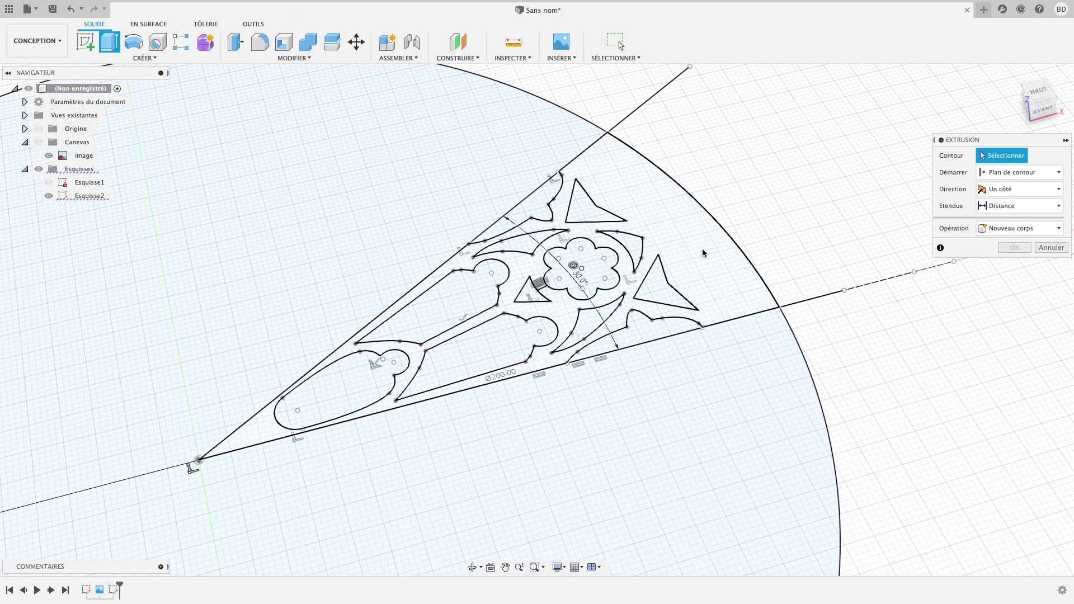
click(694, 251)
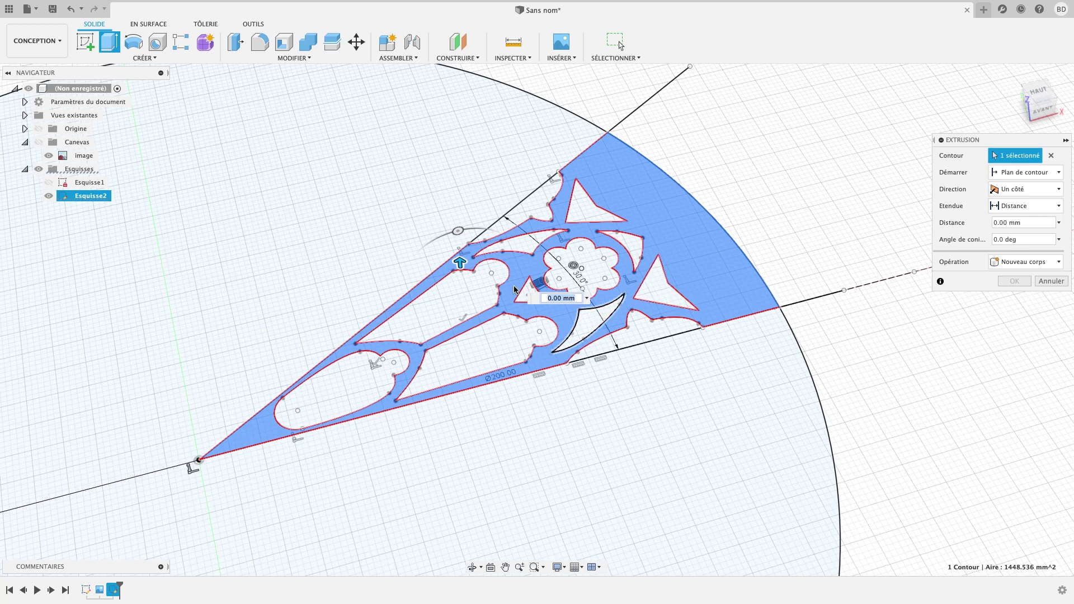
text(10)
key(Return)
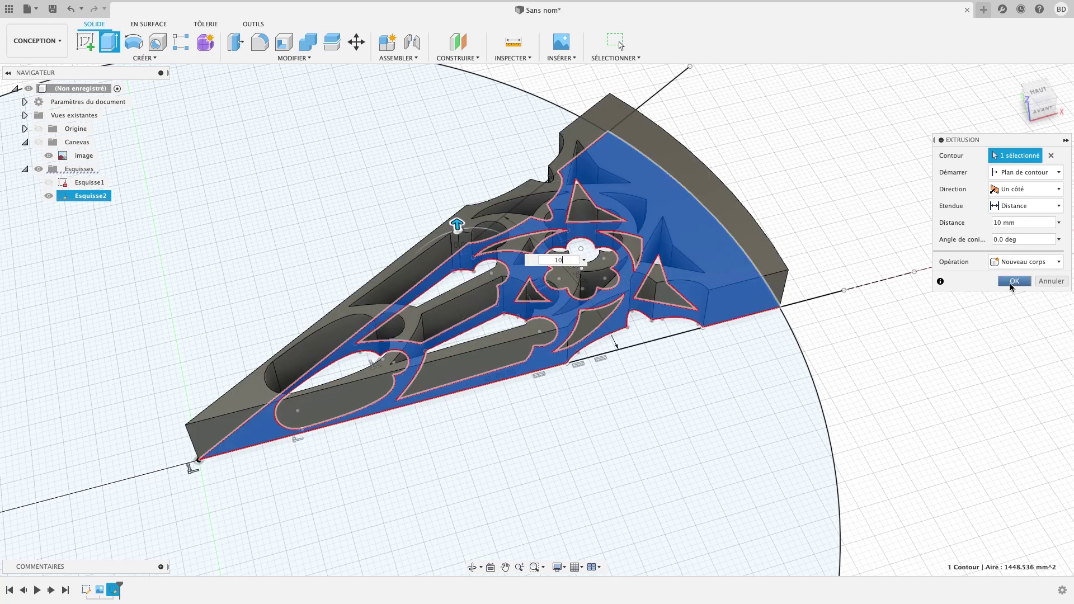
click(1014, 281)
scroll(602, 352, up, 5)
scroll(602, 351, down, 5)
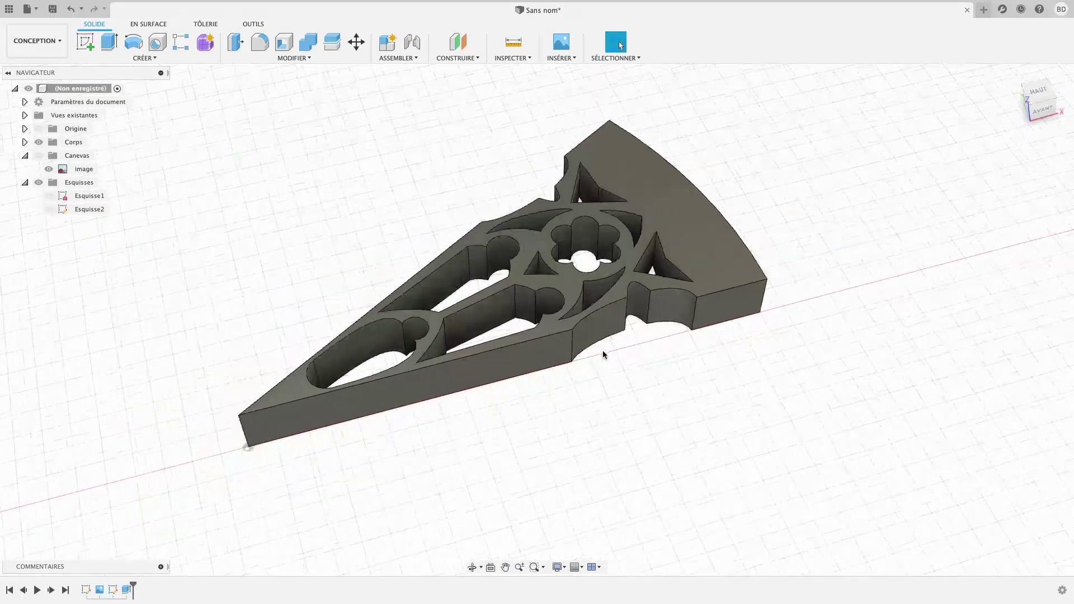
mouse_move(858, 223)
shift+middle_down()
mouse_move(791, 220)
mouse_move(795, 263)
mouse_move(904, 163)
shift+middle_up()
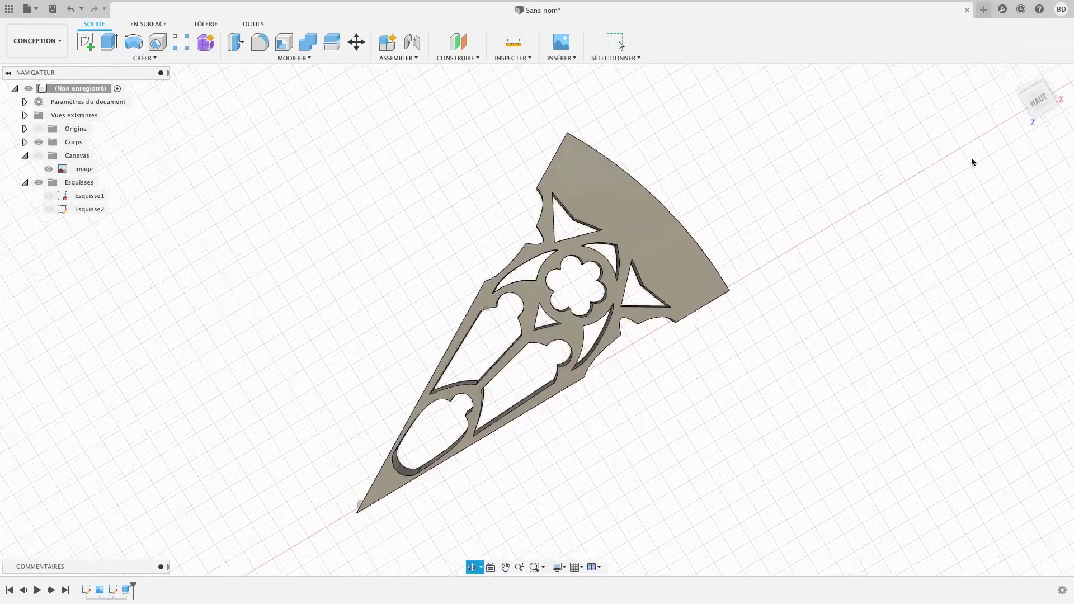
- Switch to the HAUT top view, show the Canevas reference image again, and select the sector face
key(Escape)
click(1034, 101)
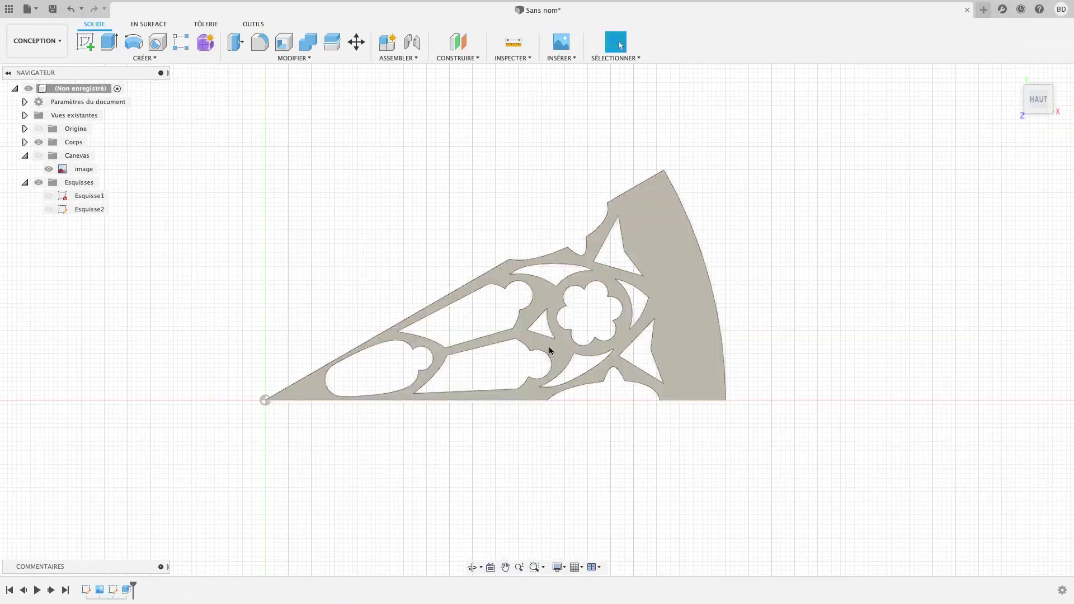
click(38, 156)
scroll(405, 270, down, 3)
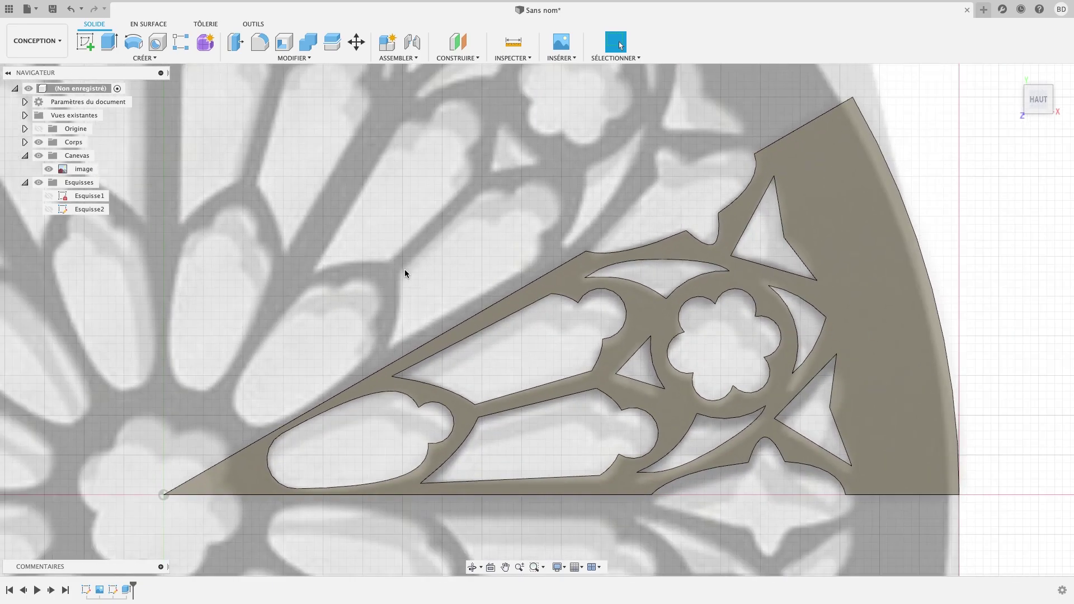
scroll(405, 270, down, 2)
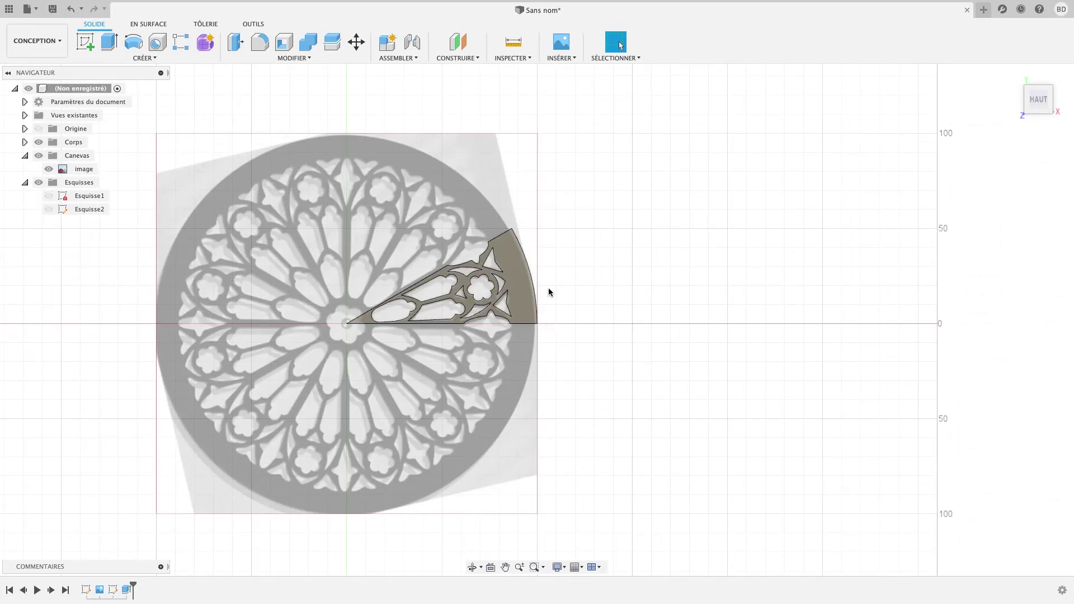
click(518, 271)
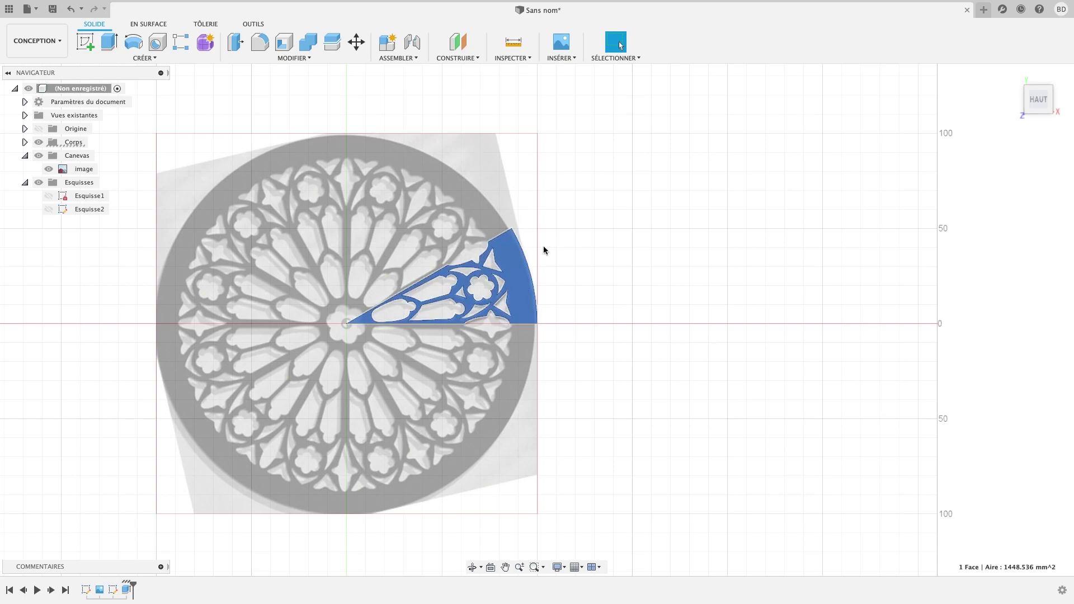
- Start a Réseau circulaire with Type de motif set to Corps and select the sector body
click(296, 57)
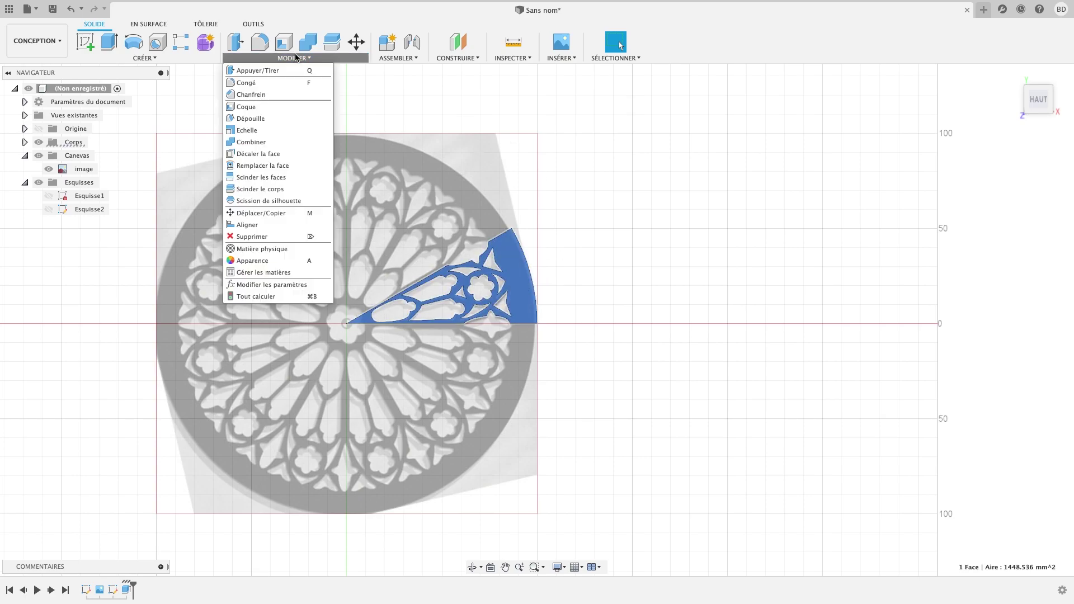
click(144, 58)
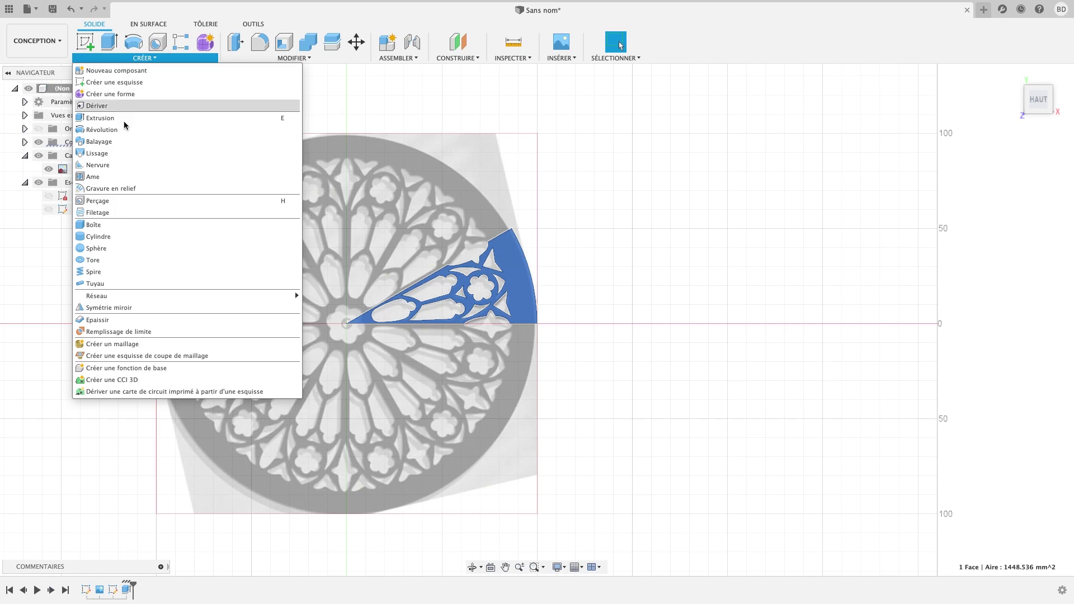
mouse_move(129, 296)
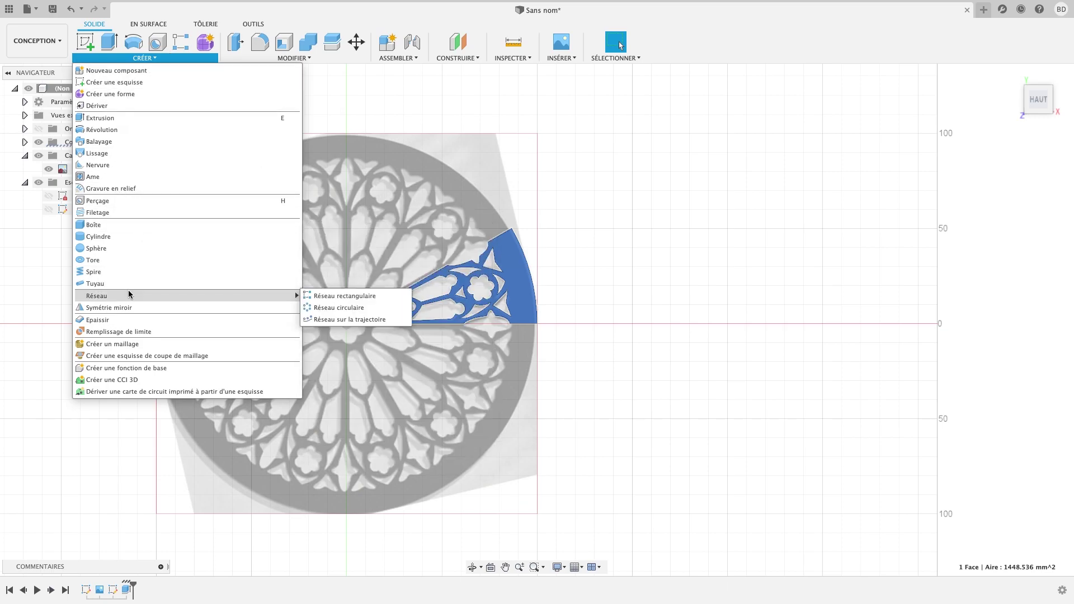
click(336, 308)
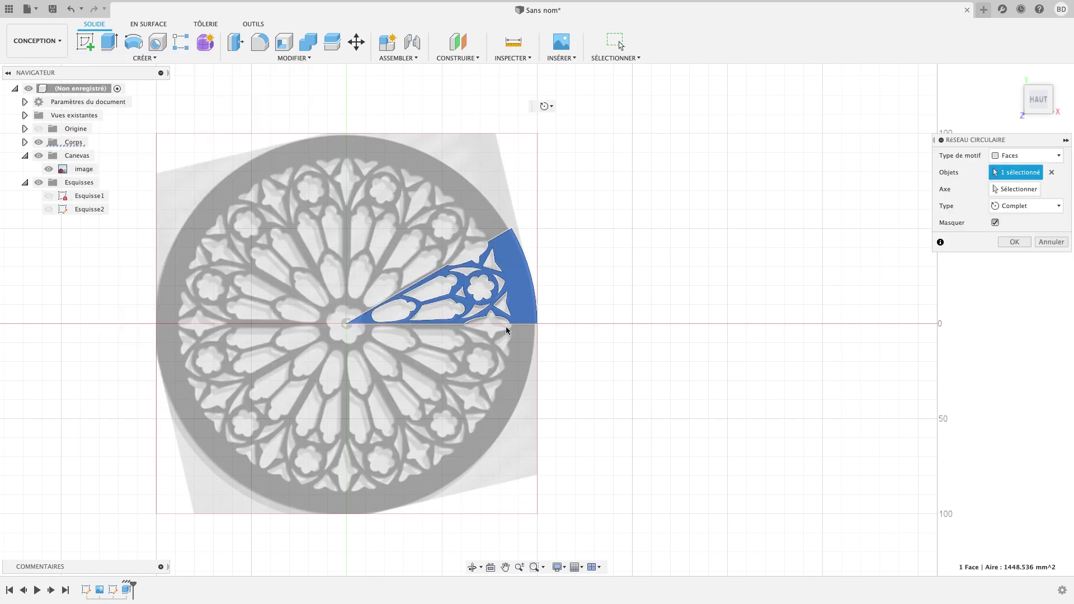
click(1058, 156)
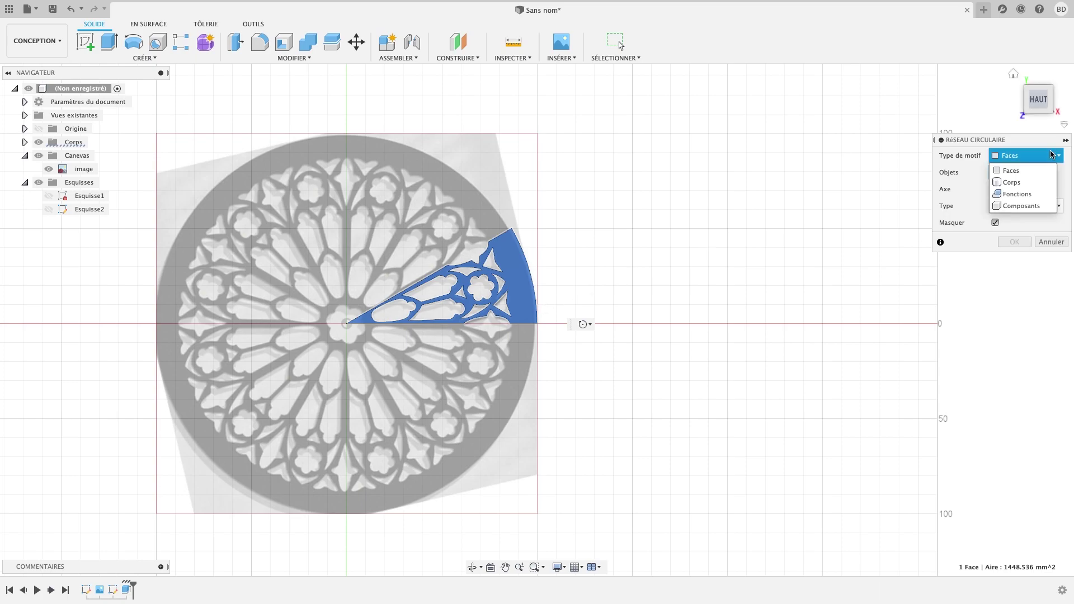
click(1014, 172)
click(523, 280)
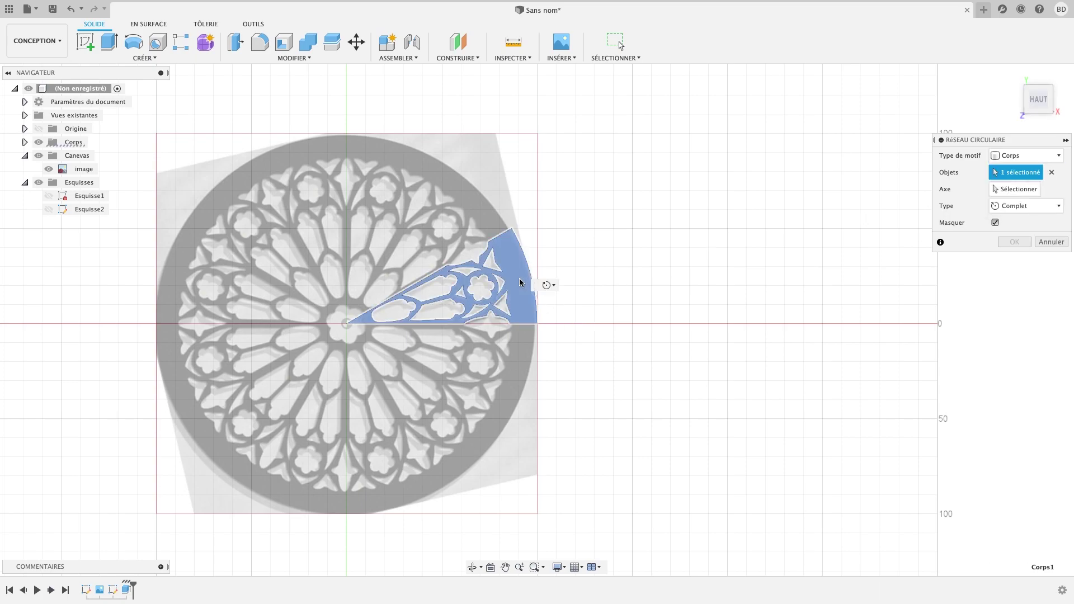
- Use the rose's central vertical axis, set Quantité to 12, and confirm the pattern
click(1020, 189)
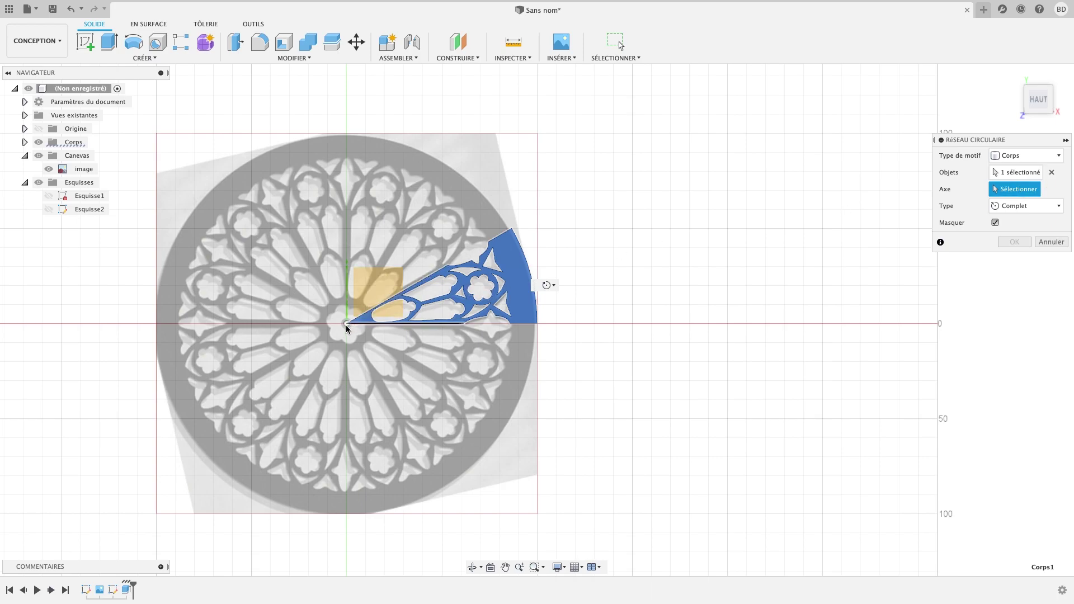
shift+middle_drag(347, 329, 399, 325)
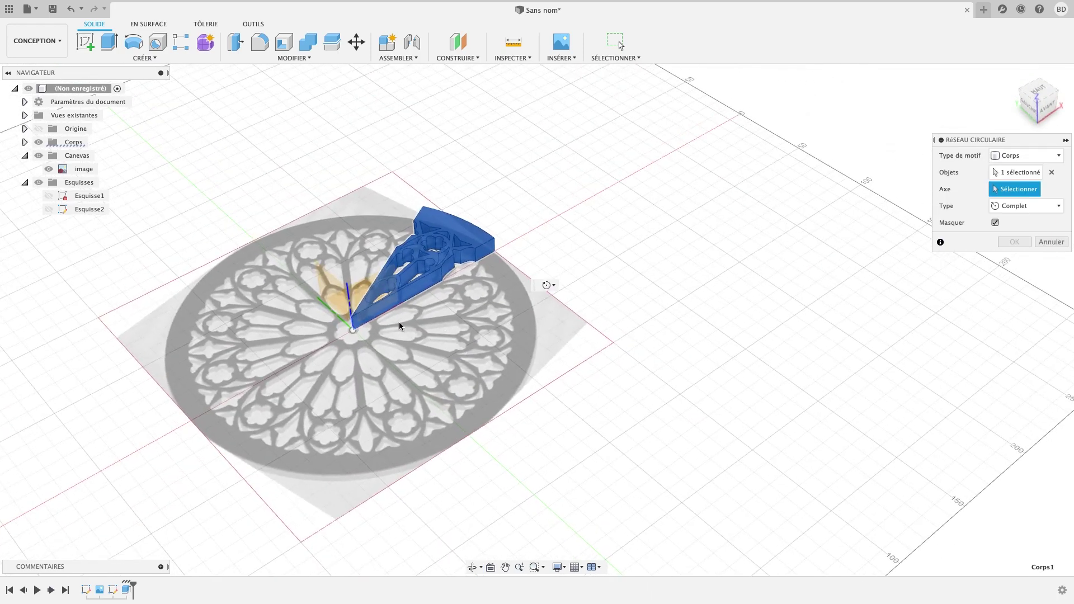
click(350, 302)
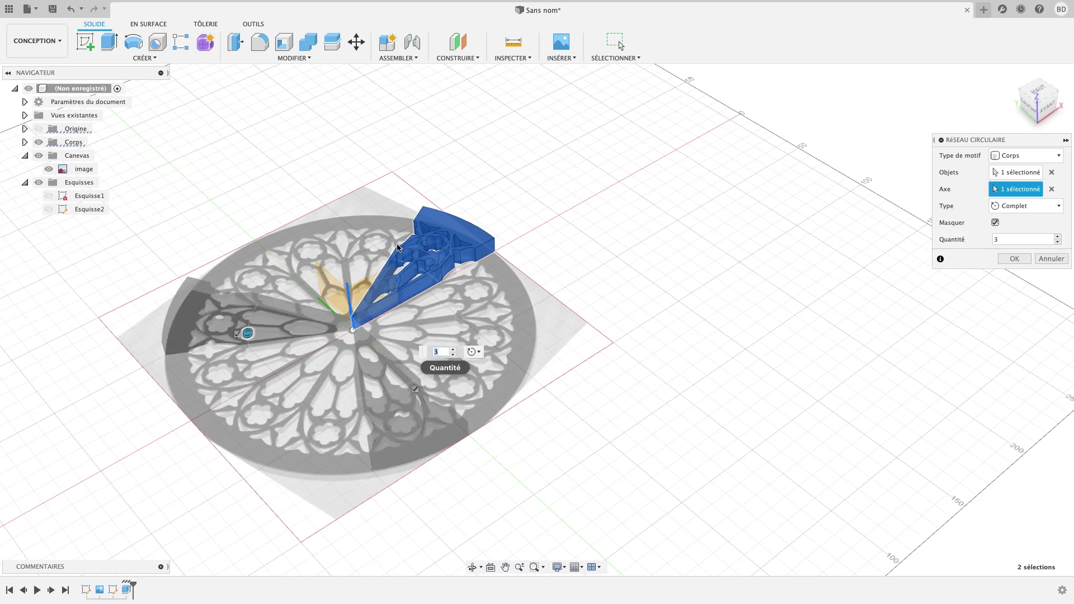
click(1057, 236)
click(1057, 237)
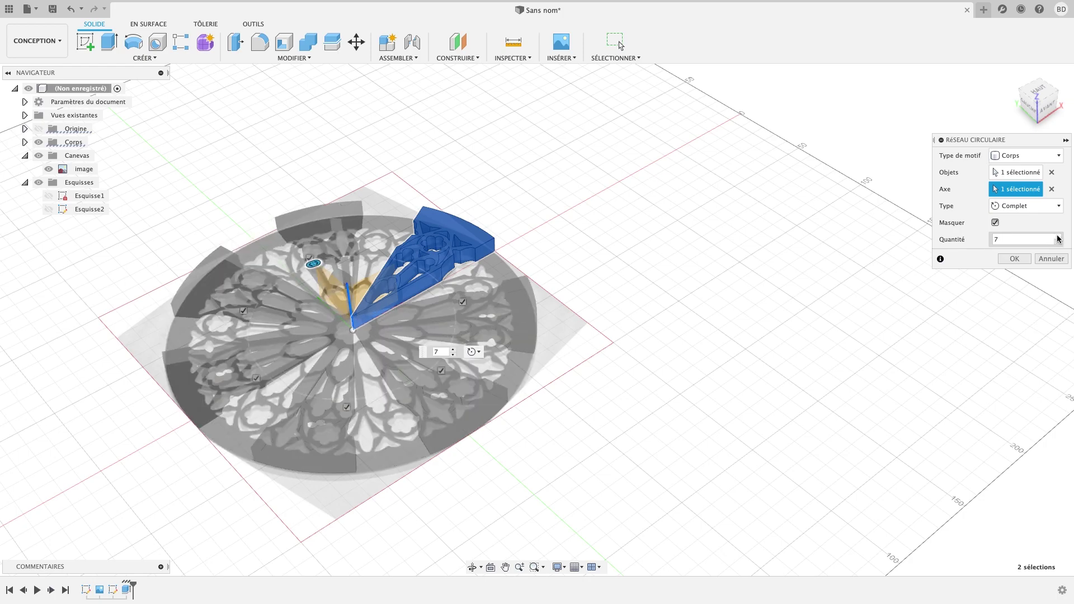
click(1057, 238)
click(1058, 238)
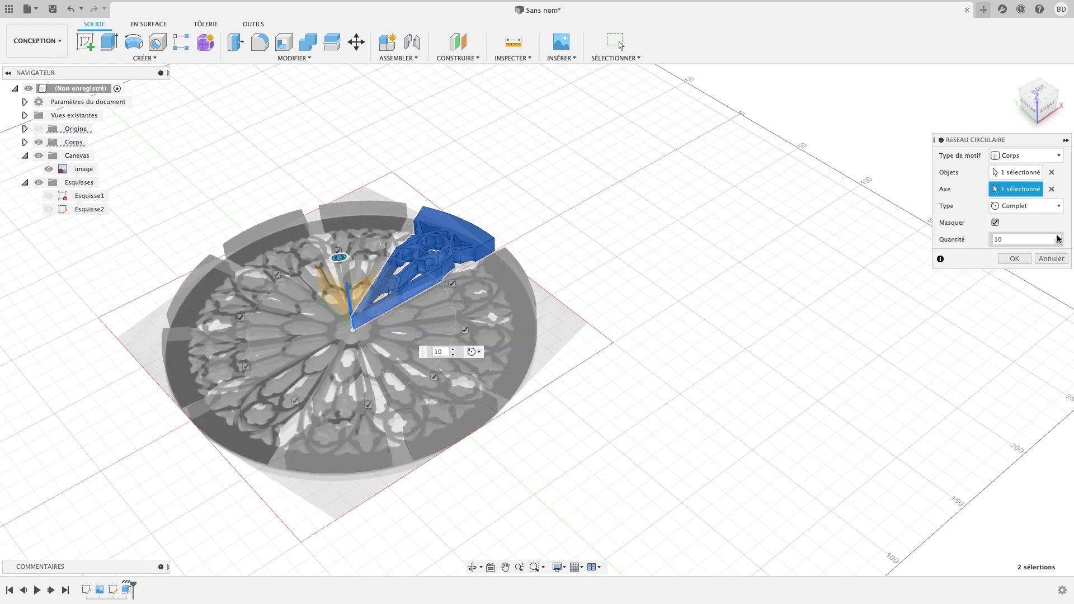
click(1058, 237)
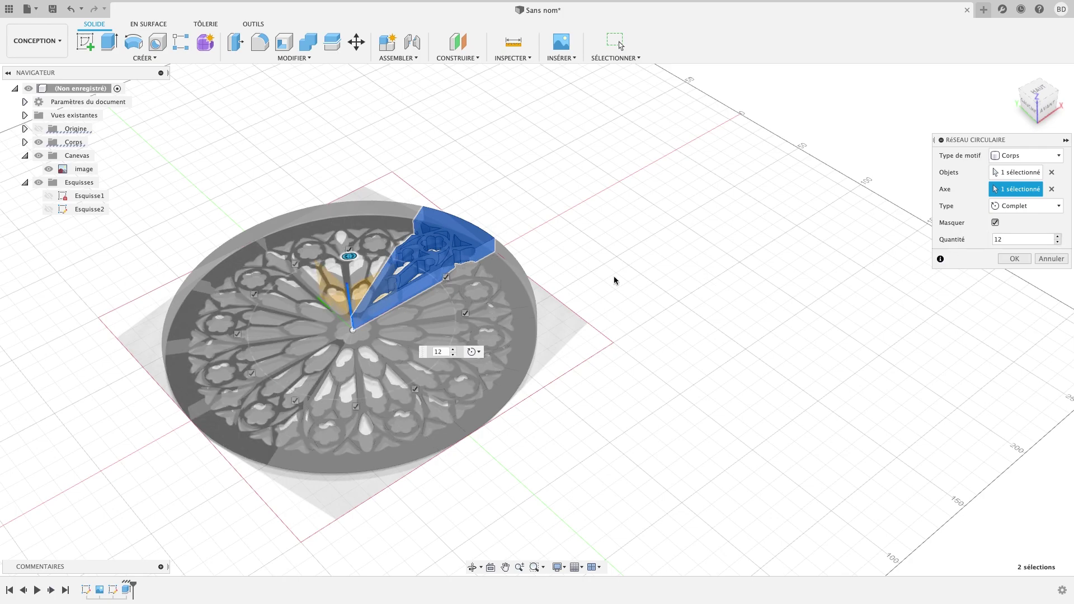
mouse_move(652, 232)
shift+middle_down()
mouse_move(615, 283)
mouse_move(647, 271)
shift+middle_up()
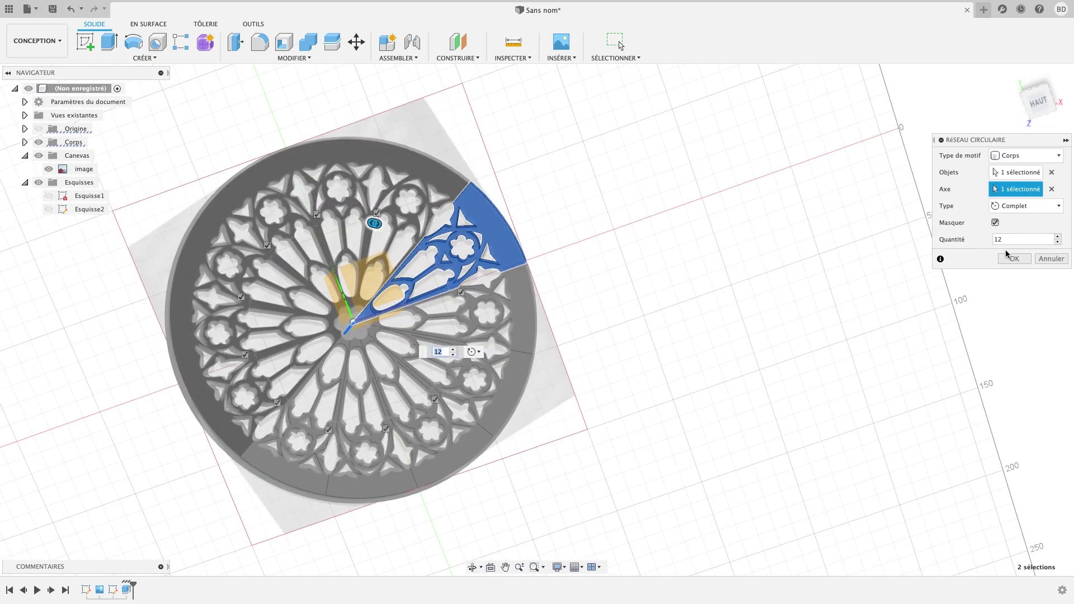
key(Return)
- Return to the top view and window-select all twelve sector bodies of the rose
click(1037, 103)
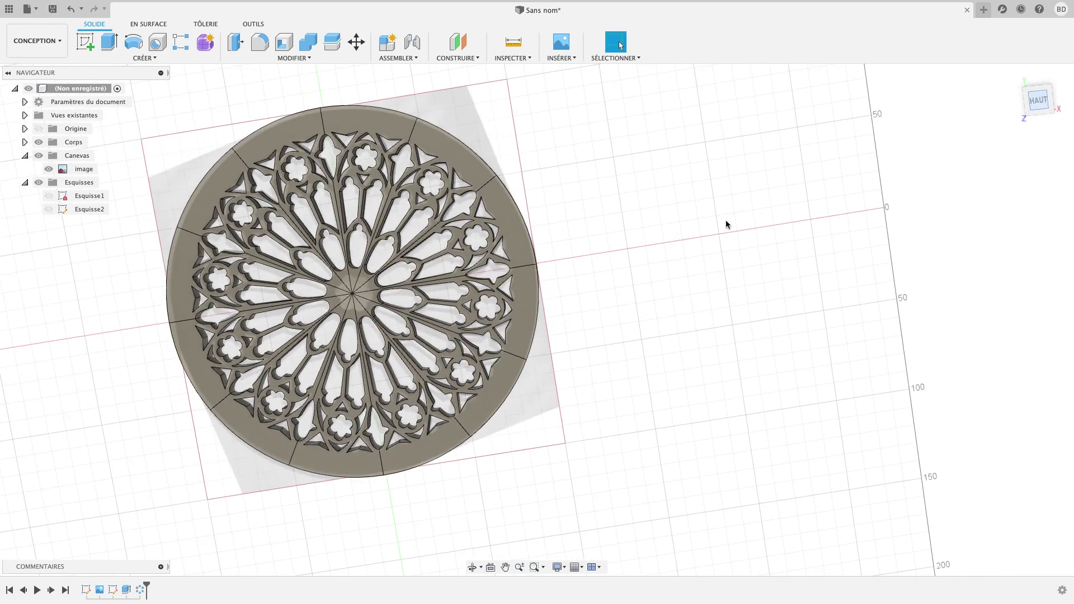
scroll(504, 314, up, 3)
scroll(502, 319, down, 4)
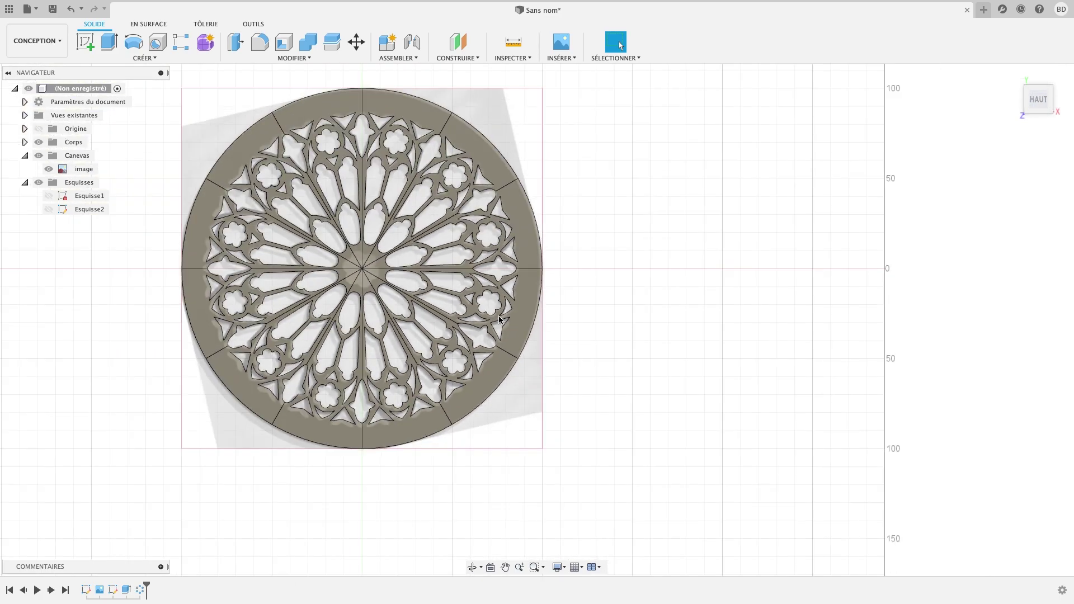
scroll(481, 316, down, 2)
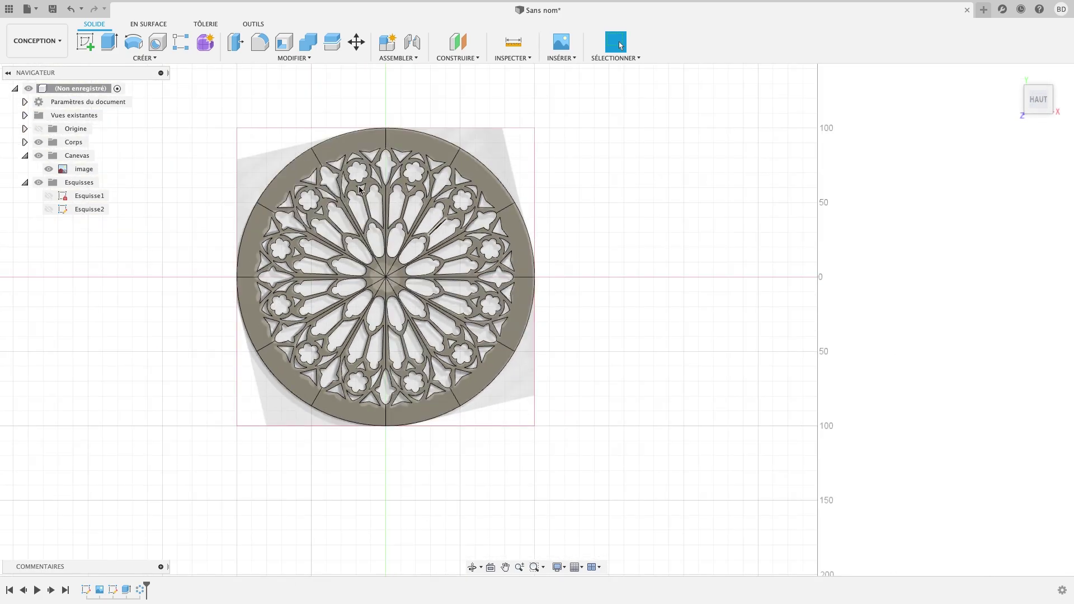
drag(199, 111, 598, 456)
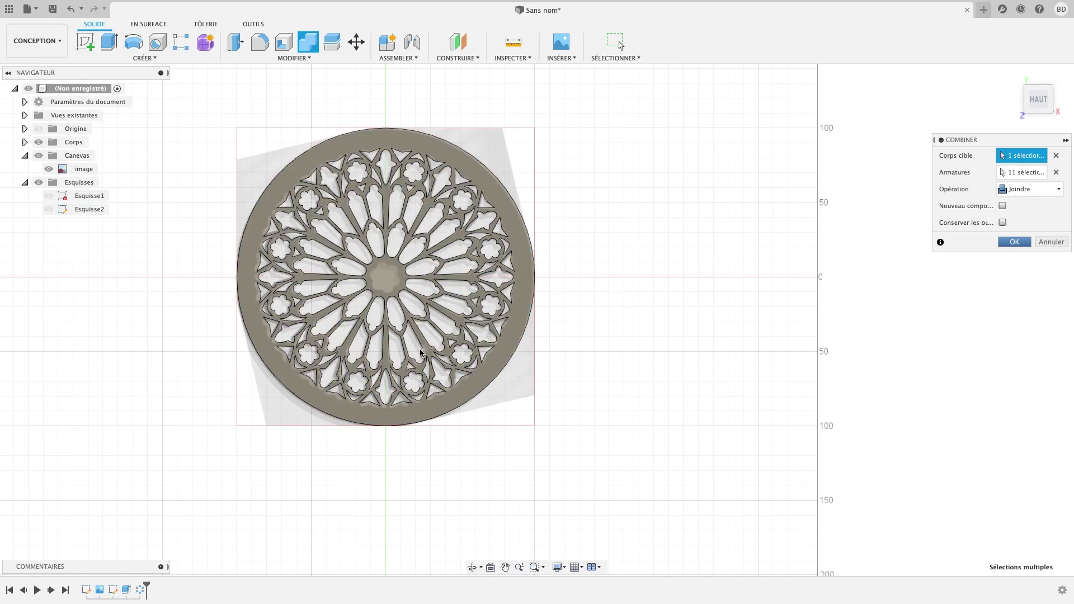
scroll(391, 313, up, 2)
scroll(364, 261, up, 4)
scroll(364, 259, up, 3)
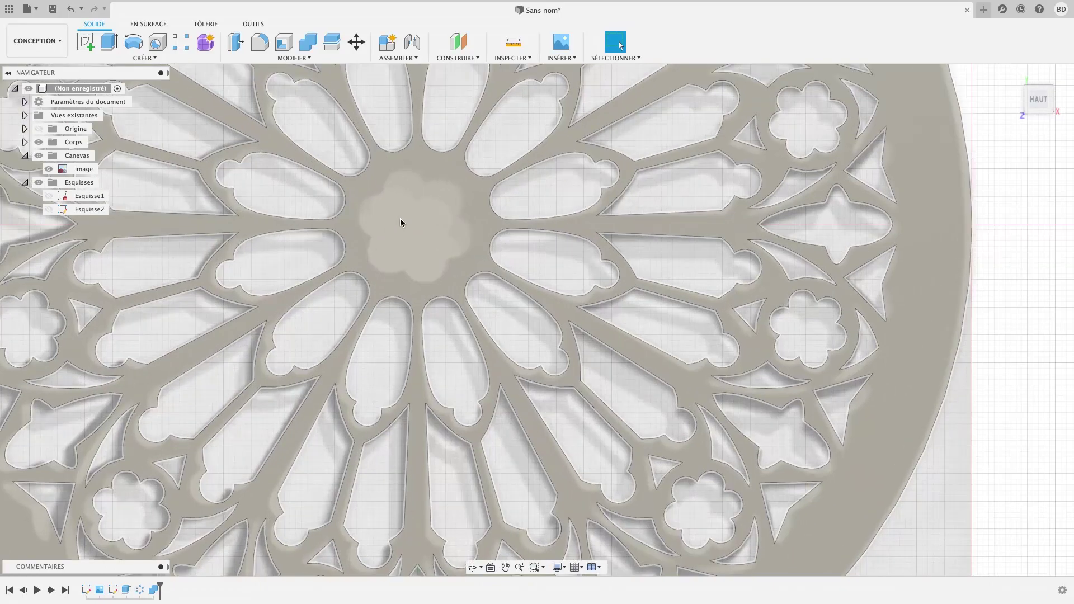
scroll(458, 232, down, 5)
scroll(438, 251, down, 3)
scroll(456, 252, down, 2)
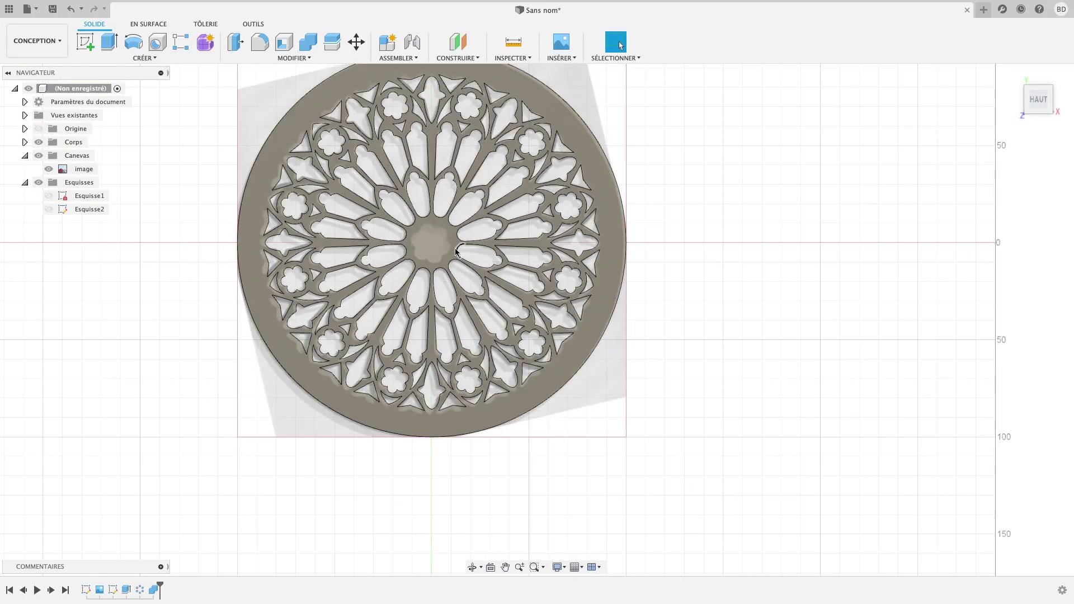
scroll(501, 307, down, 1)
scroll(454, 302, down, 2)
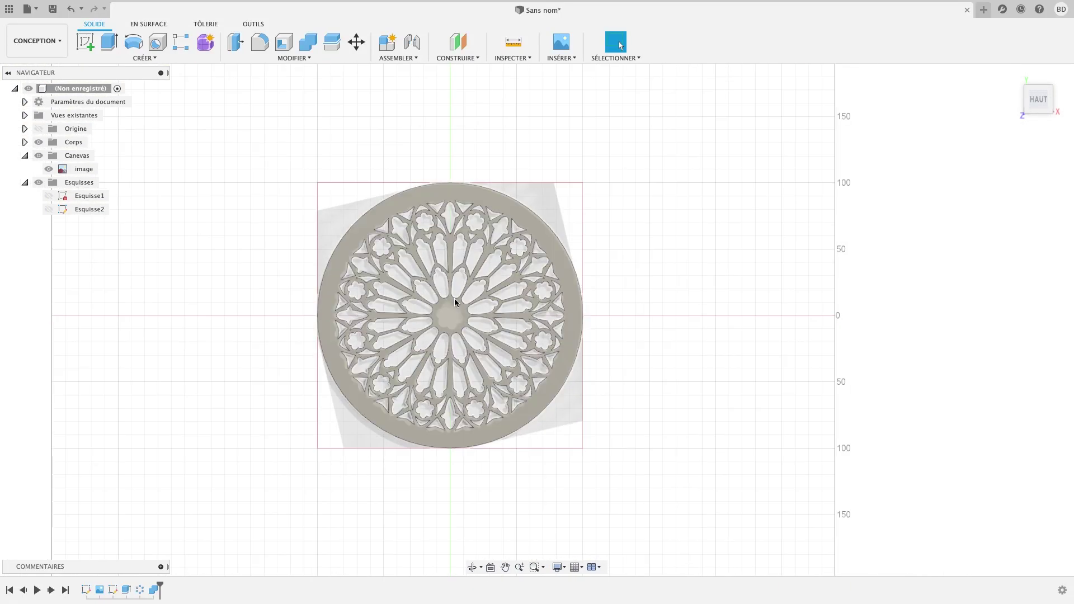
scroll(454, 301, up, 5)
- Start a new sketch on the rose's flat face
click(85, 42)
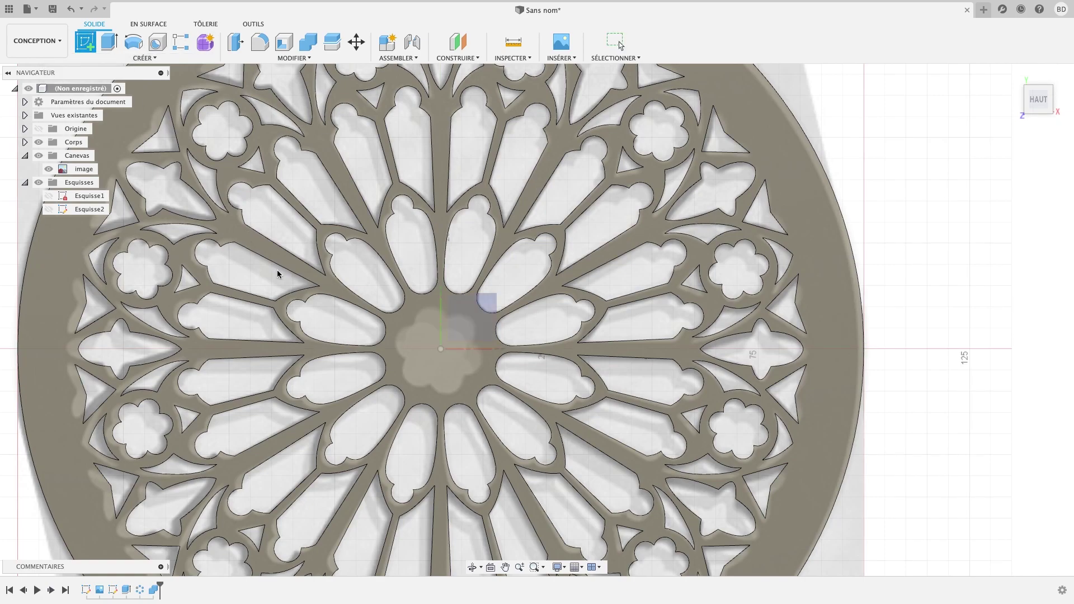
click(483, 306)
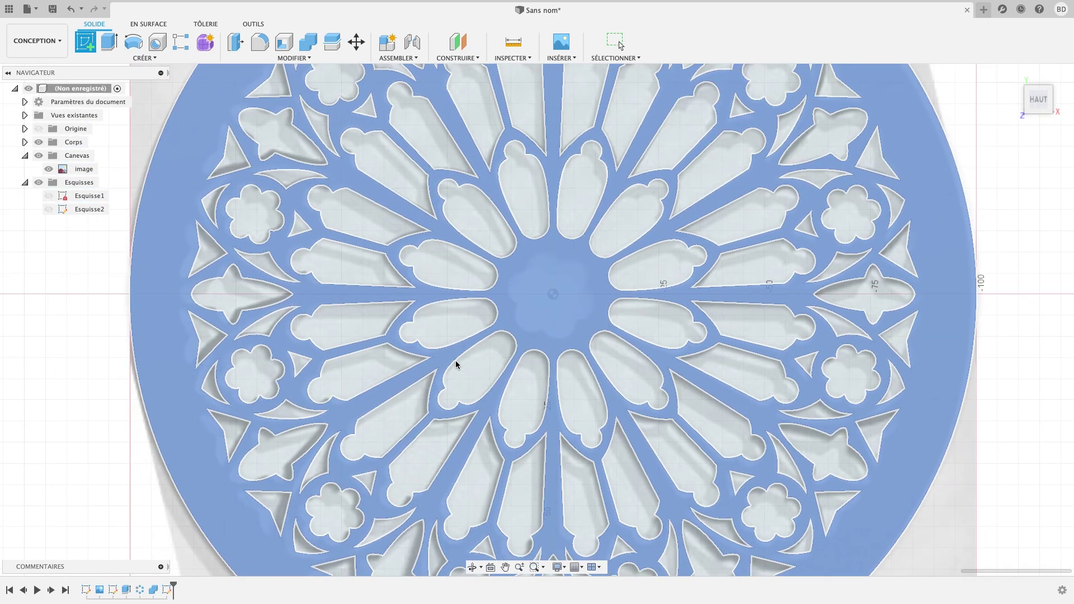
click(456, 361)
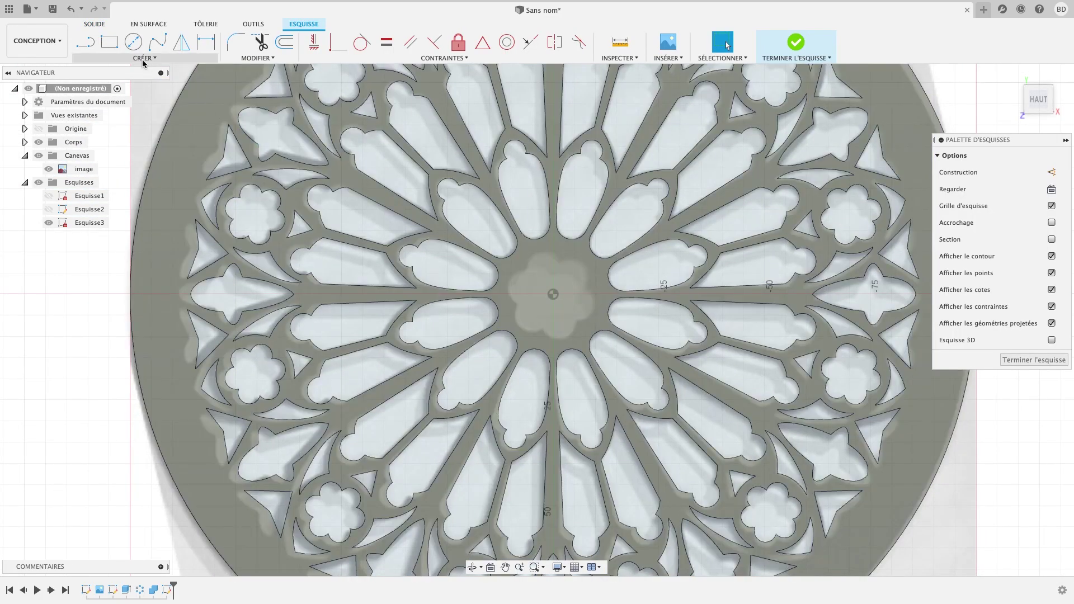
- Draw a circle at the sketch origin and a 7.485 mm circle centred on its top point
click(85, 42)
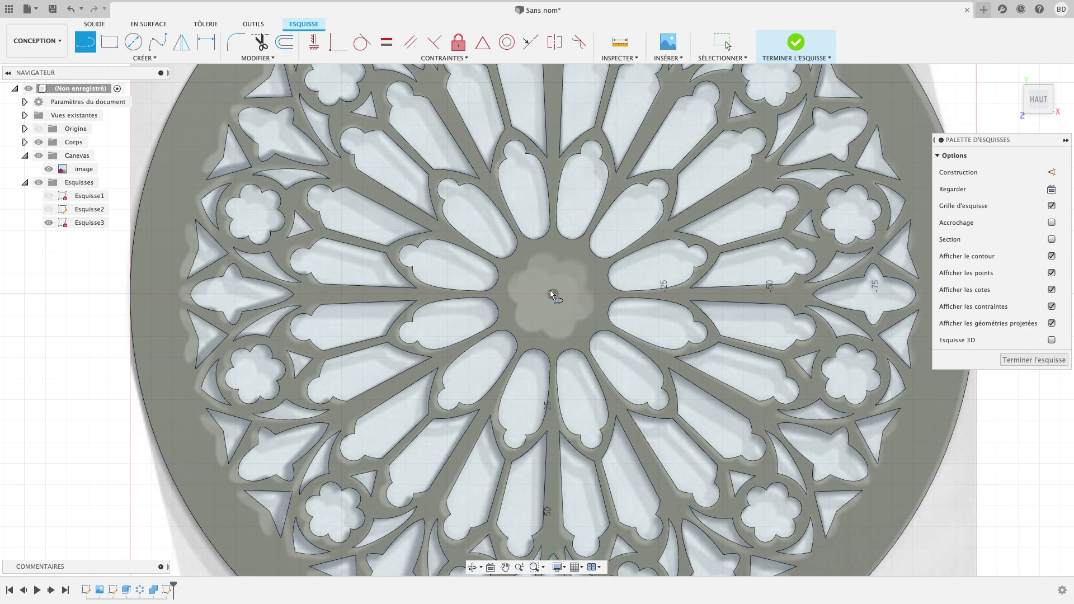
click(133, 42)
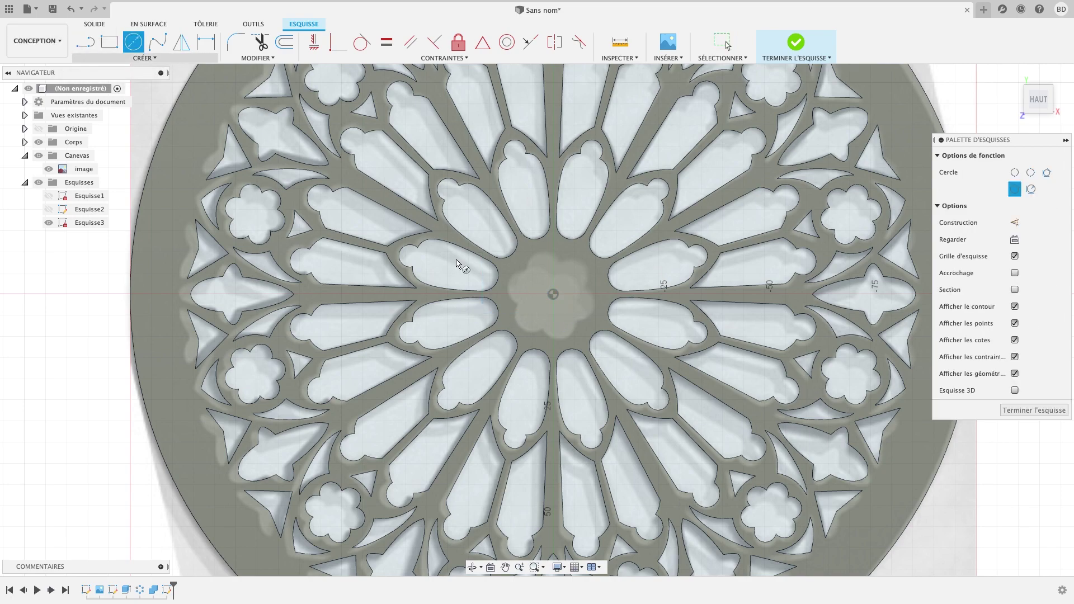
click(553, 294)
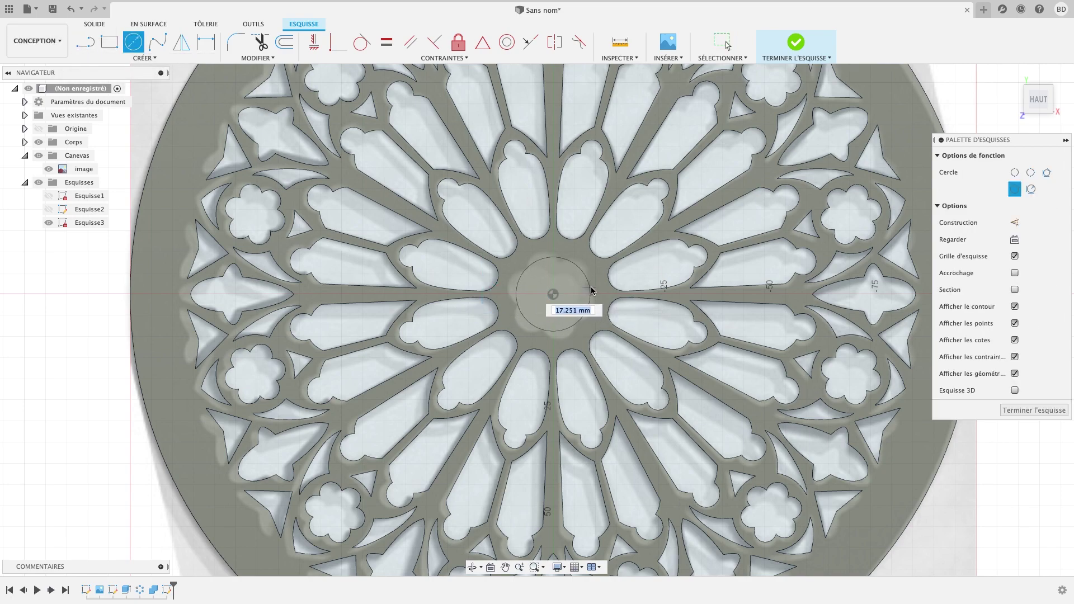
click(546, 268)
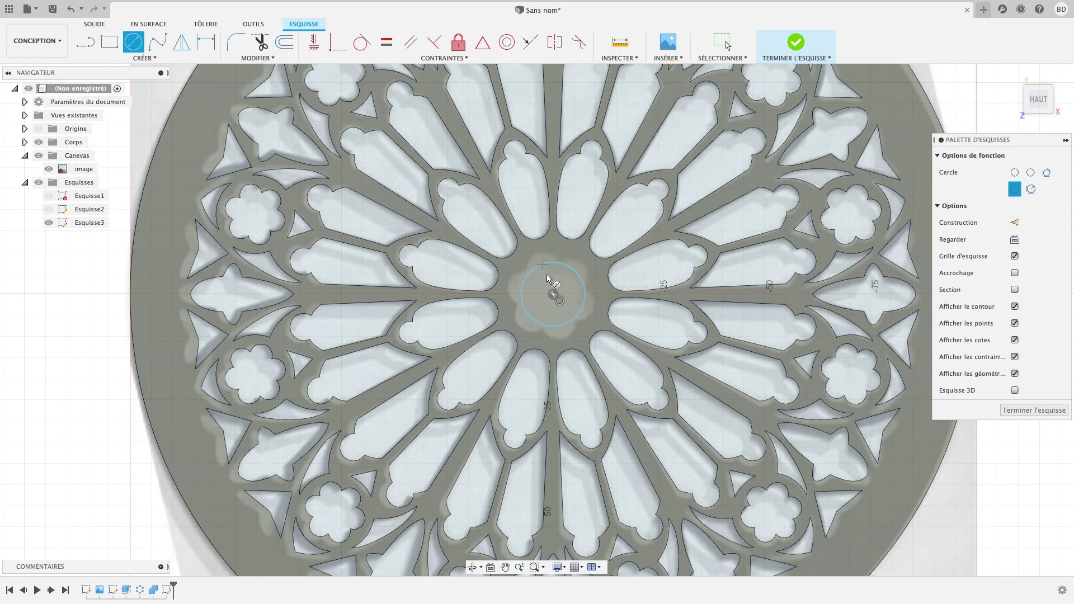
click(543, 264)
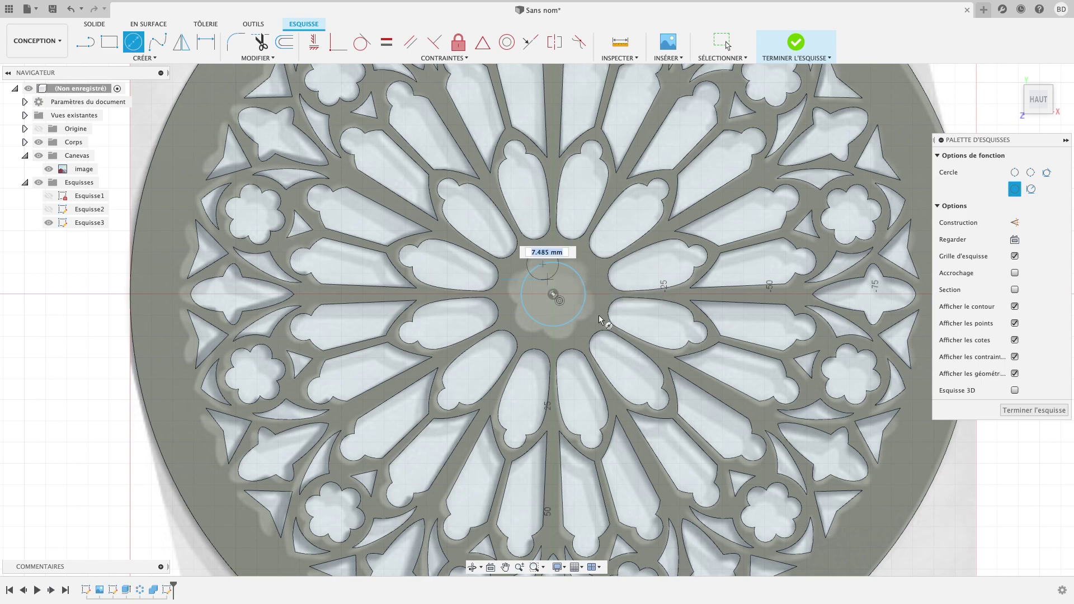
key(Return)
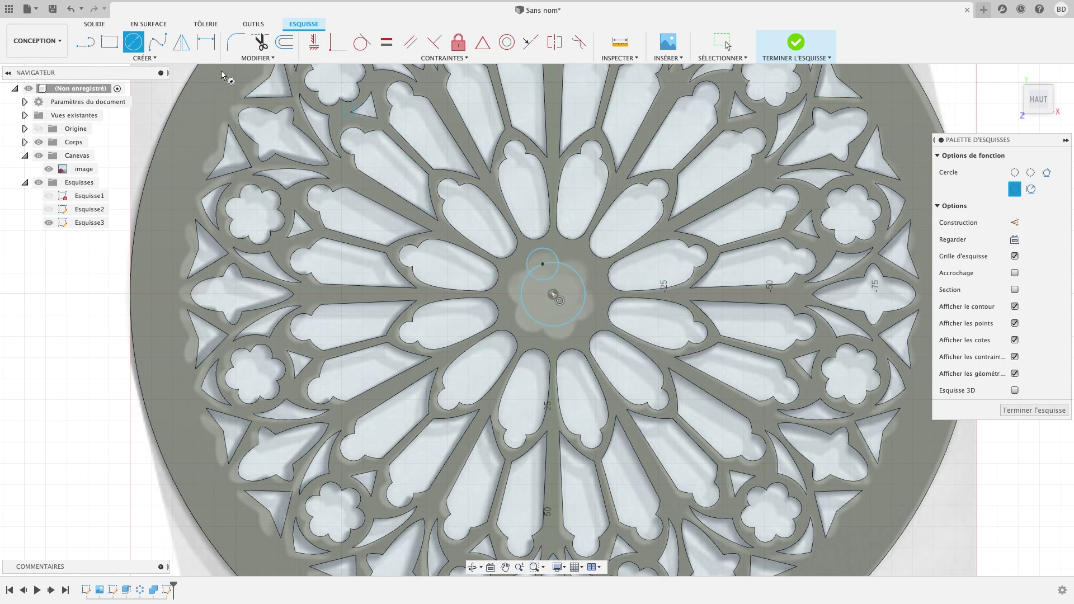
click(145, 58)
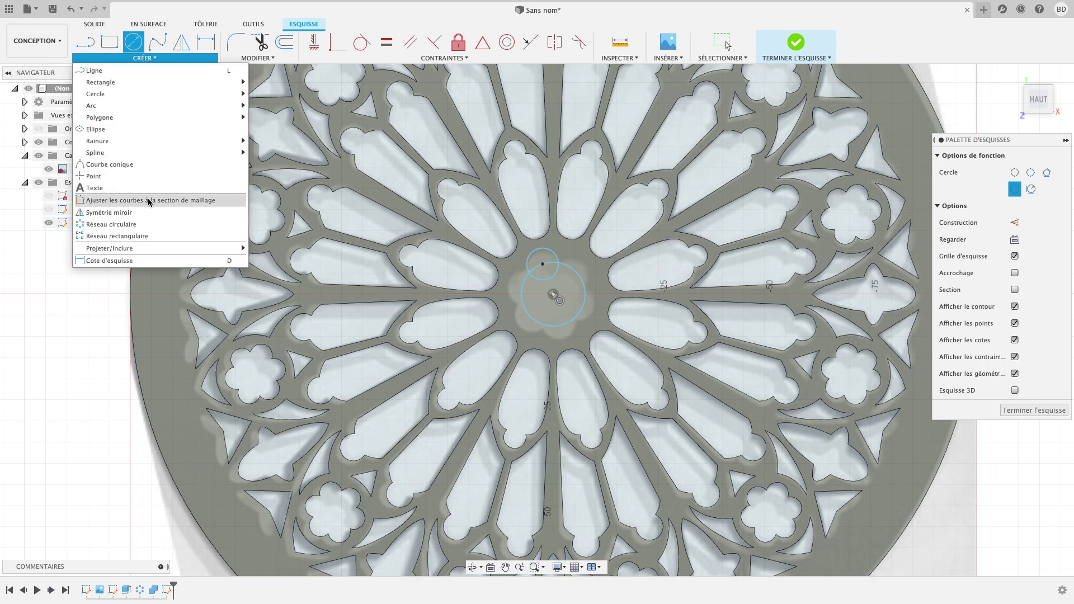
- Circular-pattern the small circle into 6 copies around the sketch origin
click(123, 226)
click(557, 258)
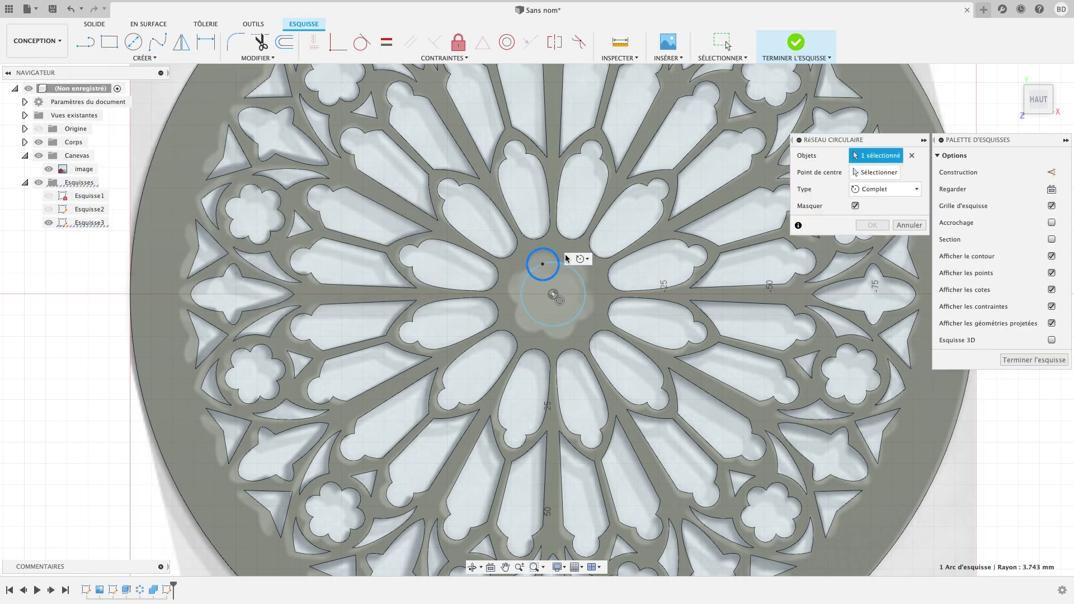
click(867, 173)
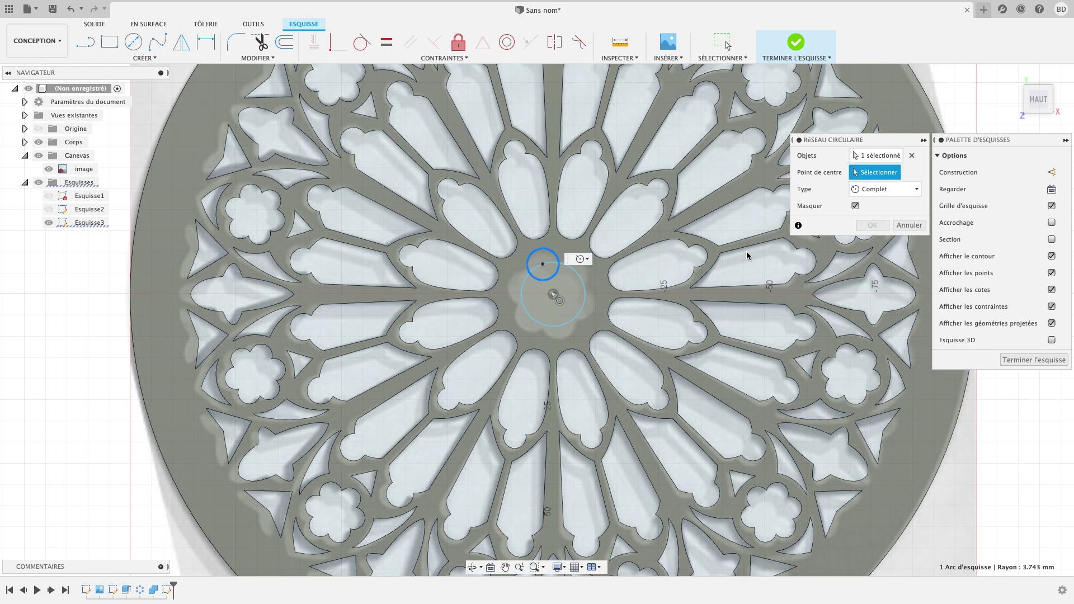
click(553, 294)
scroll(918, 202, down, 1)
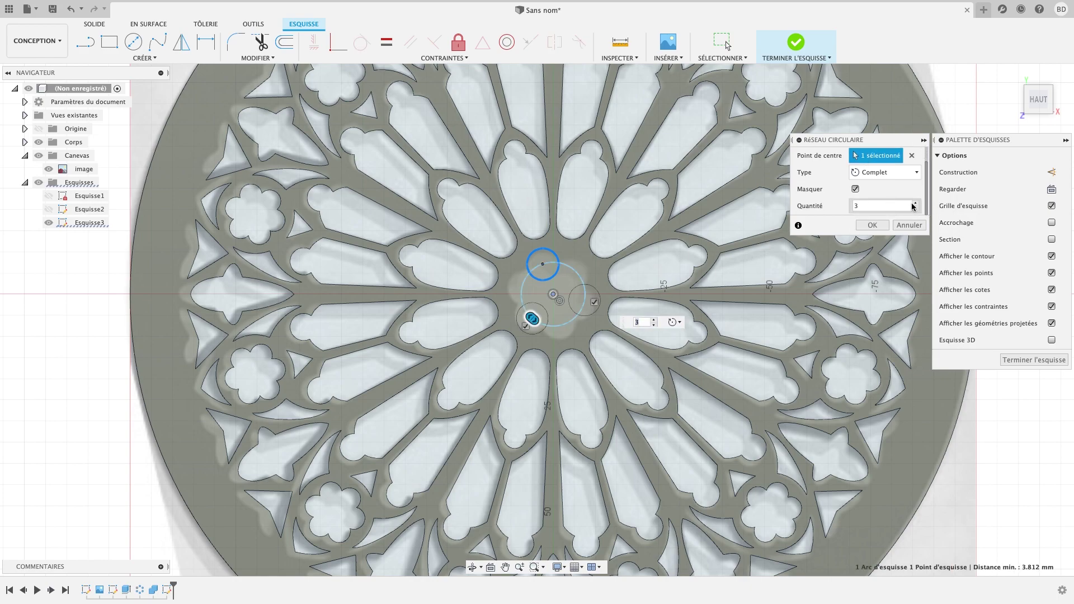
click(917, 204)
click(916, 203)
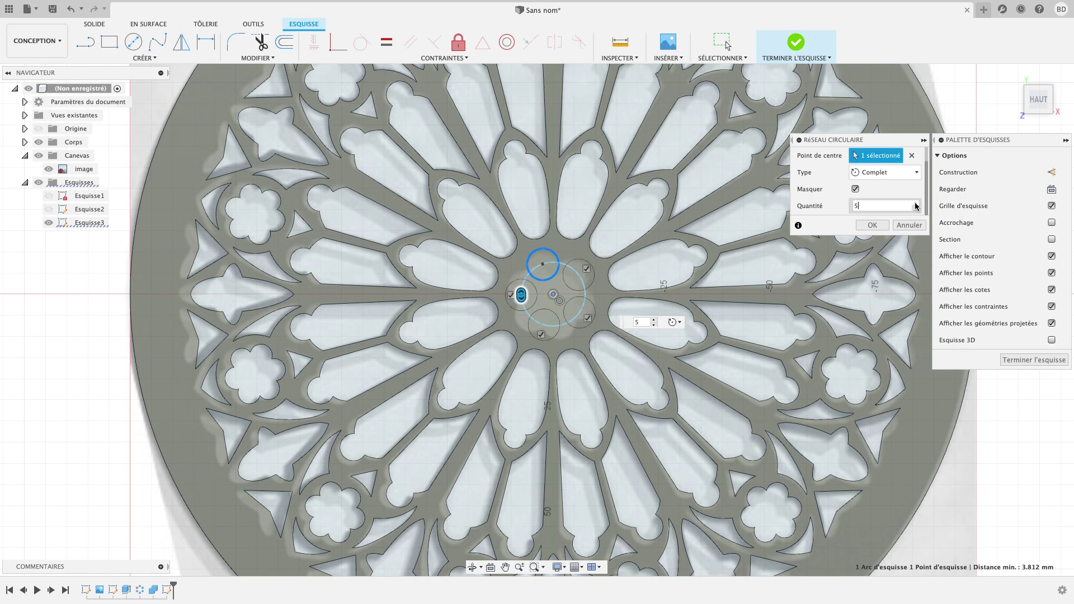
click(916, 204)
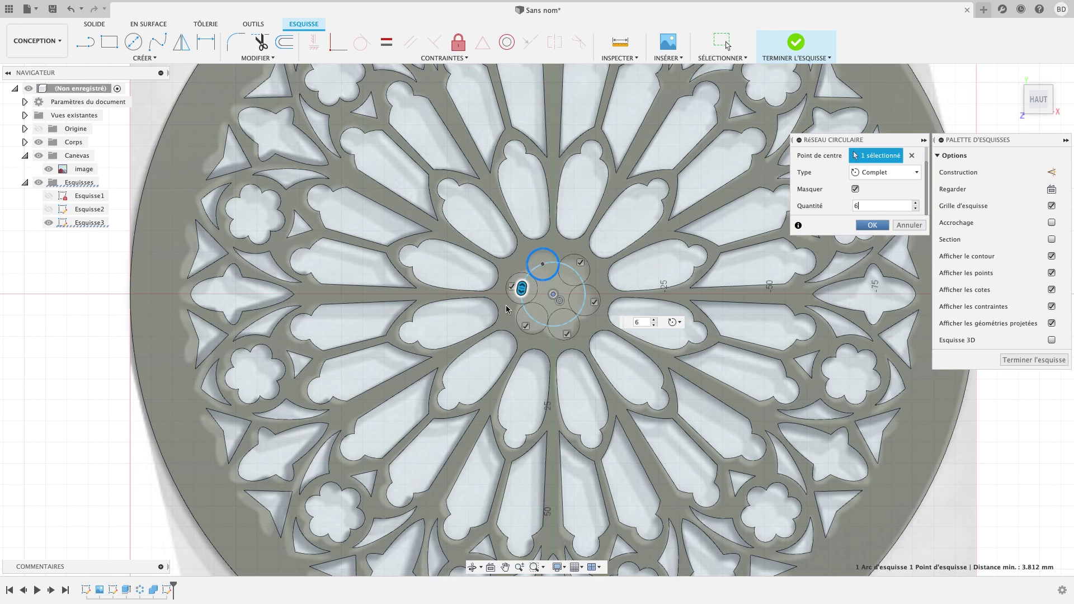
key(Return)
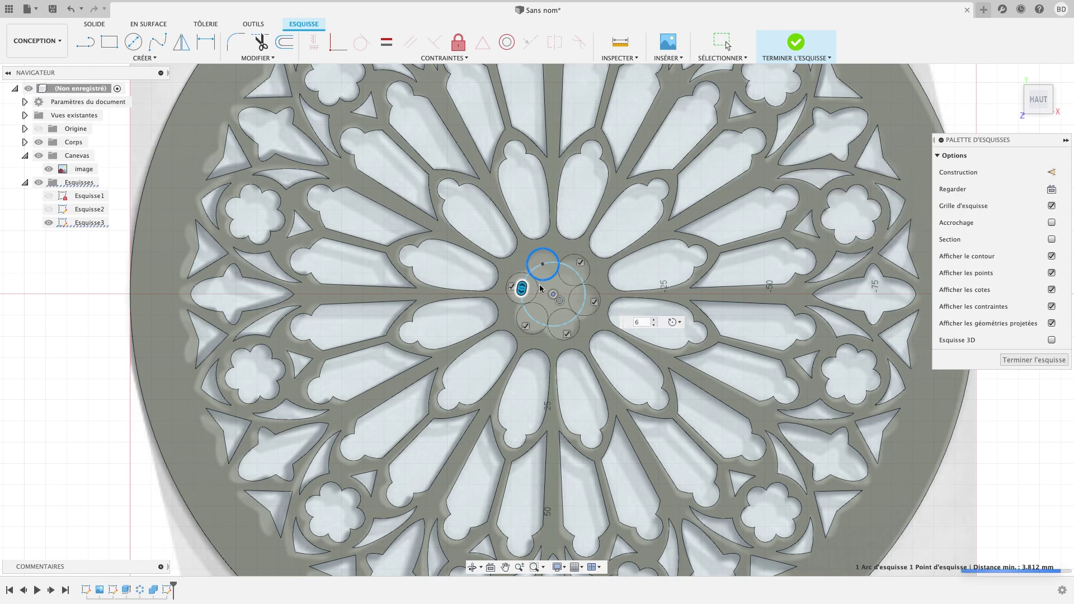
- Undo the six patterned circles, leaving only the central hub circle
scroll(541, 288, down, 5)
scroll(541, 288, up, 4)
scroll(540, 288, up, 2)
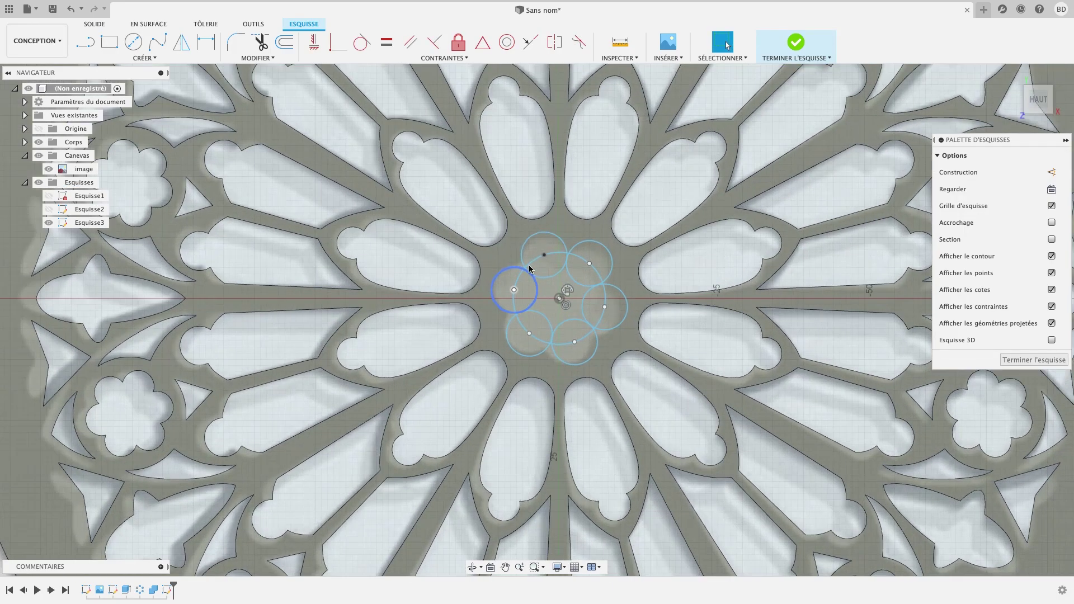
scroll(526, 271, up, 3)
scroll(528, 268, up, 3)
scroll(529, 267, up, 3)
scroll(528, 267, up, 2)
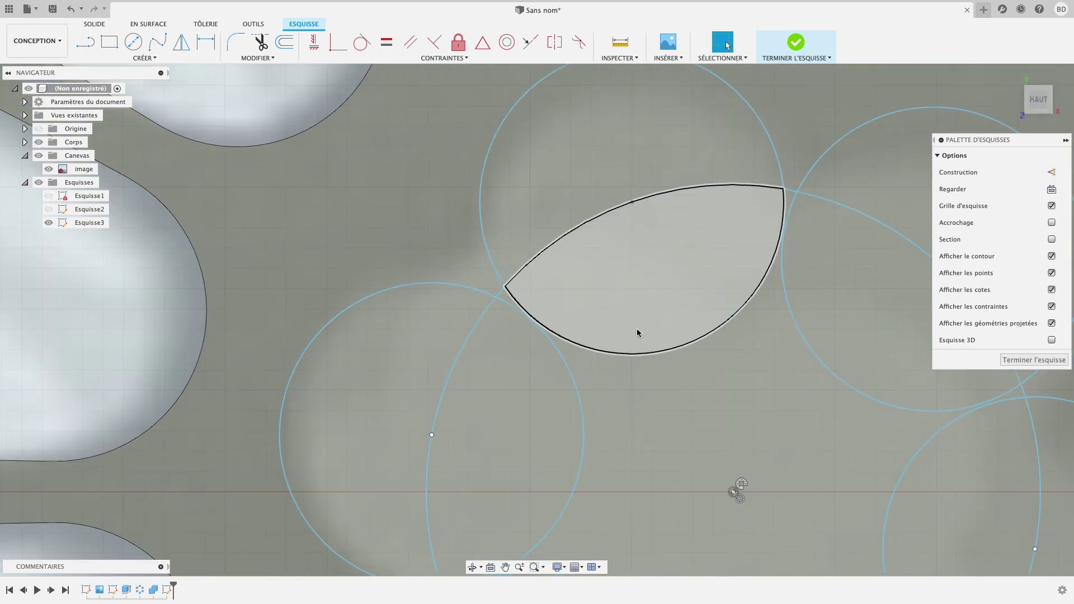
key(ctrl+z)
scroll(654, 307, down, 3)
scroll(653, 307, up, 2)
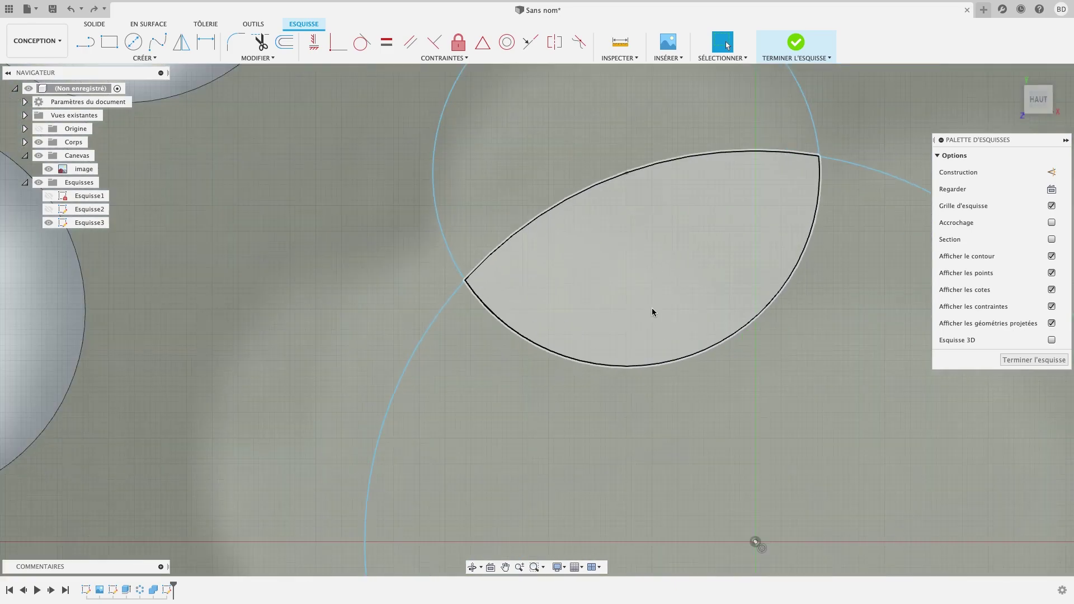
scroll(653, 308, up, 1)
scroll(653, 307, down, 2)
key(ctrl+z)
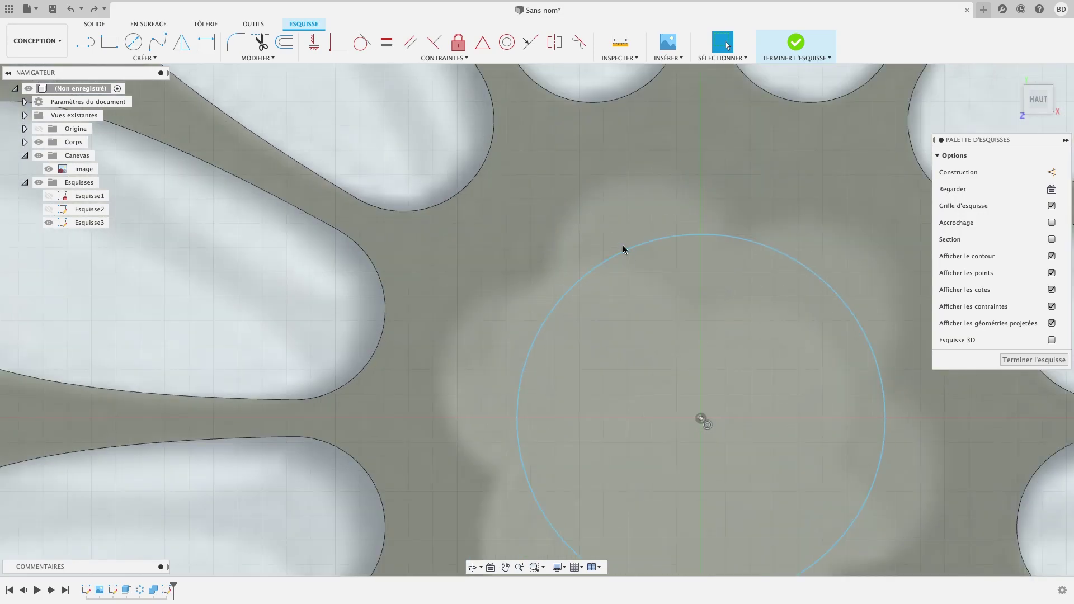
- Draw a small 8.074 mm circle centred on the big circle's top point
click(134, 42)
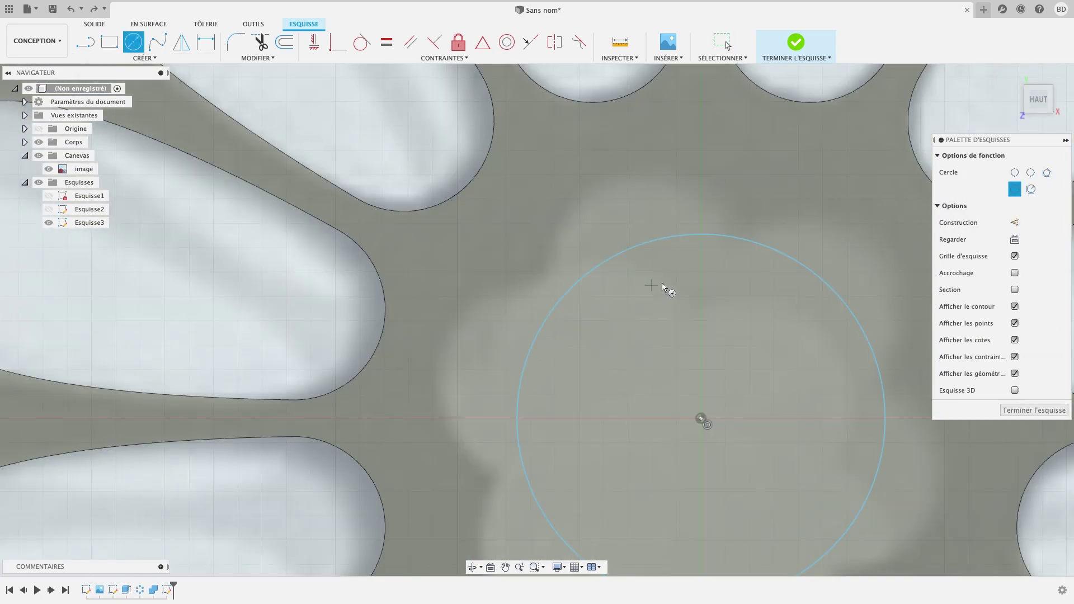
click(636, 246)
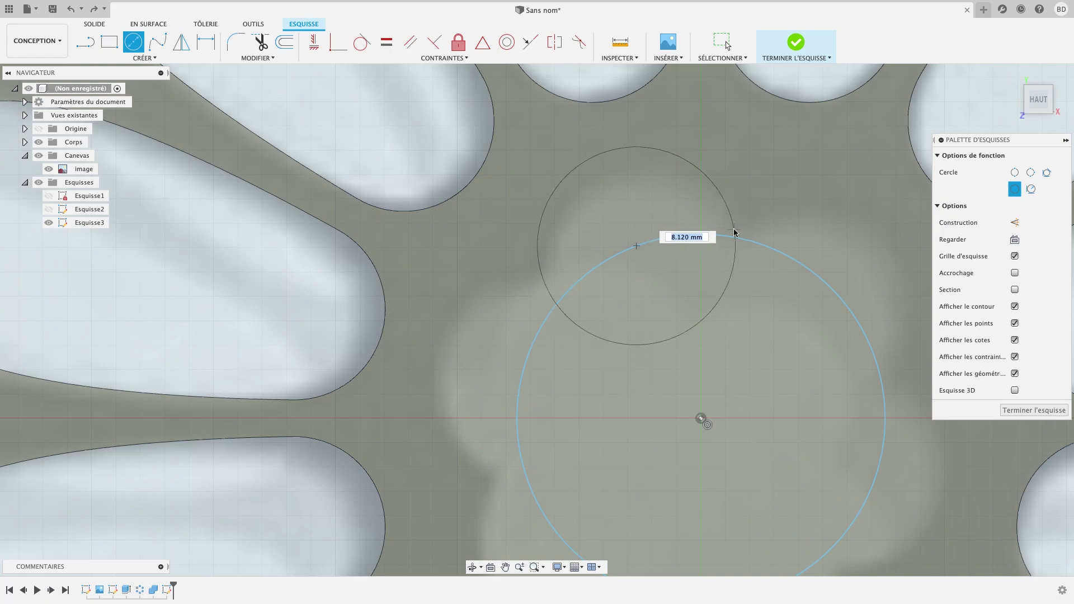
click(733, 230)
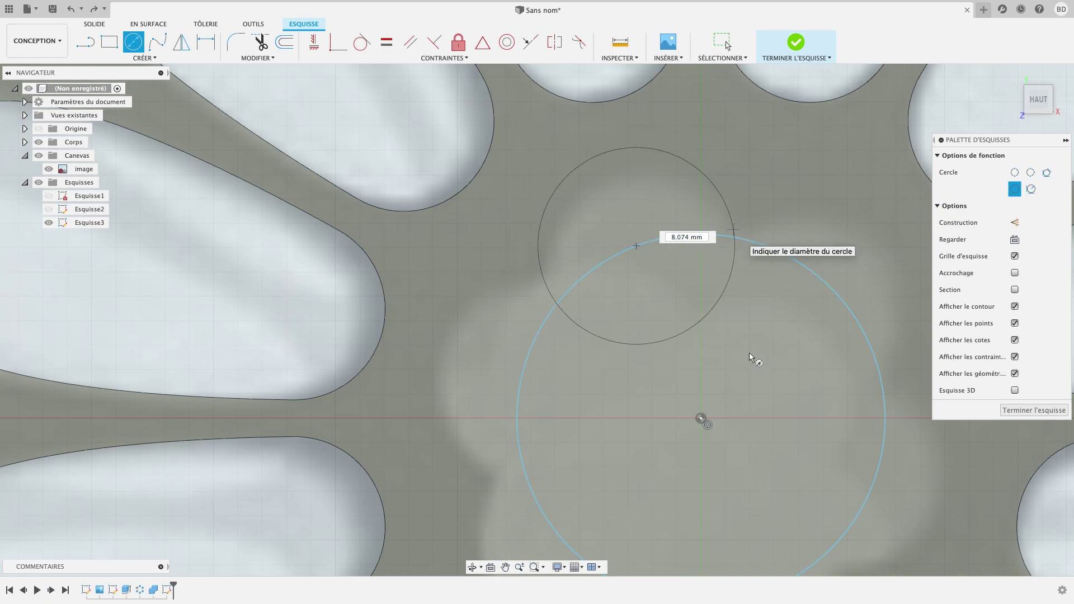
key(Return)
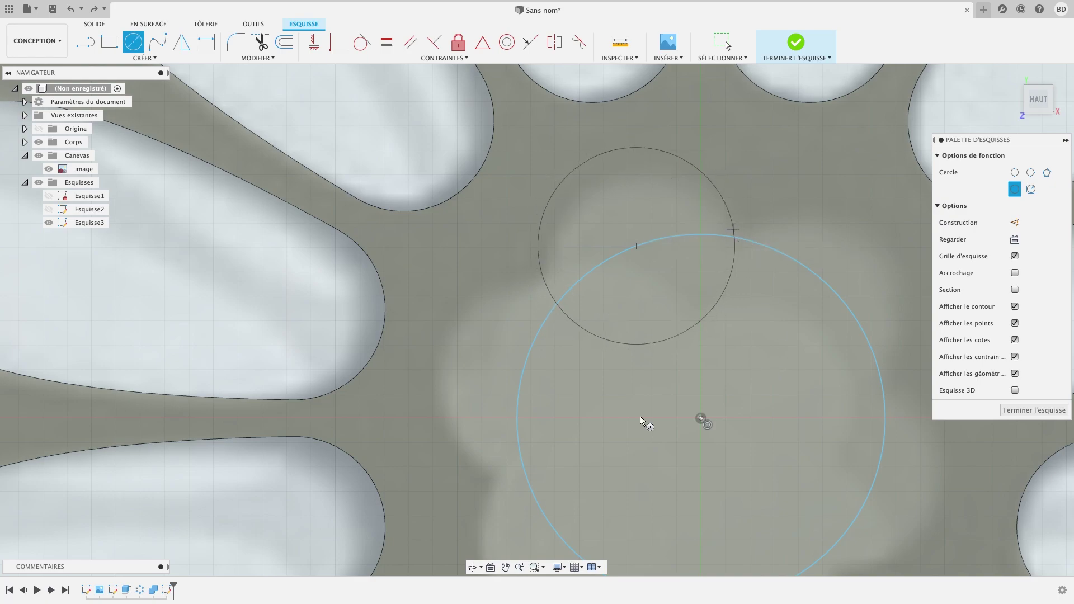
scroll(660, 333, down, 2)
scroll(661, 334, down, 2)
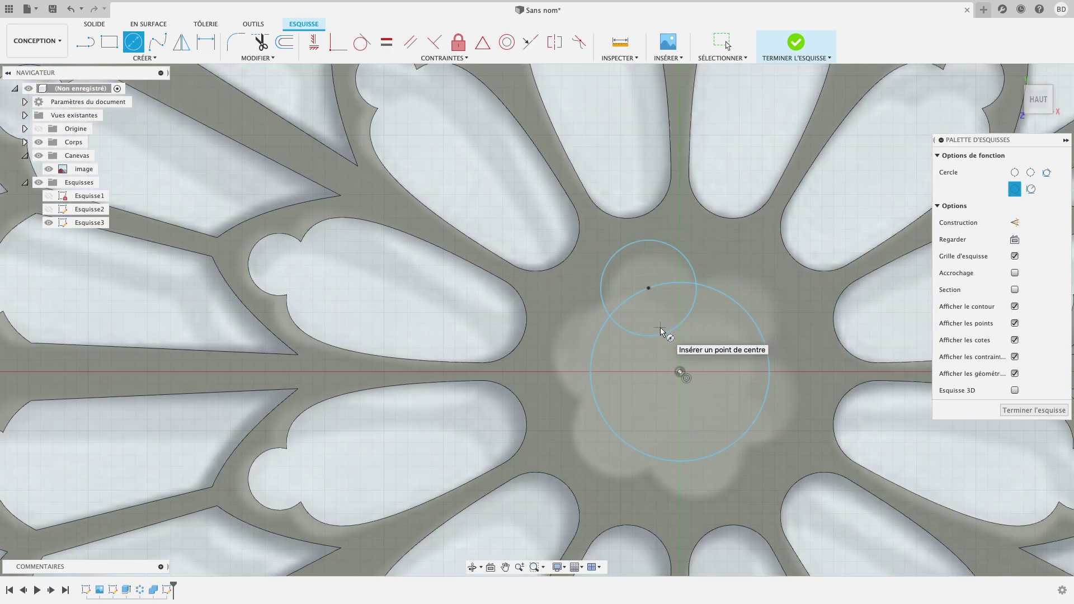
scroll(665, 347, down, 3)
scroll(666, 310, down, 1)
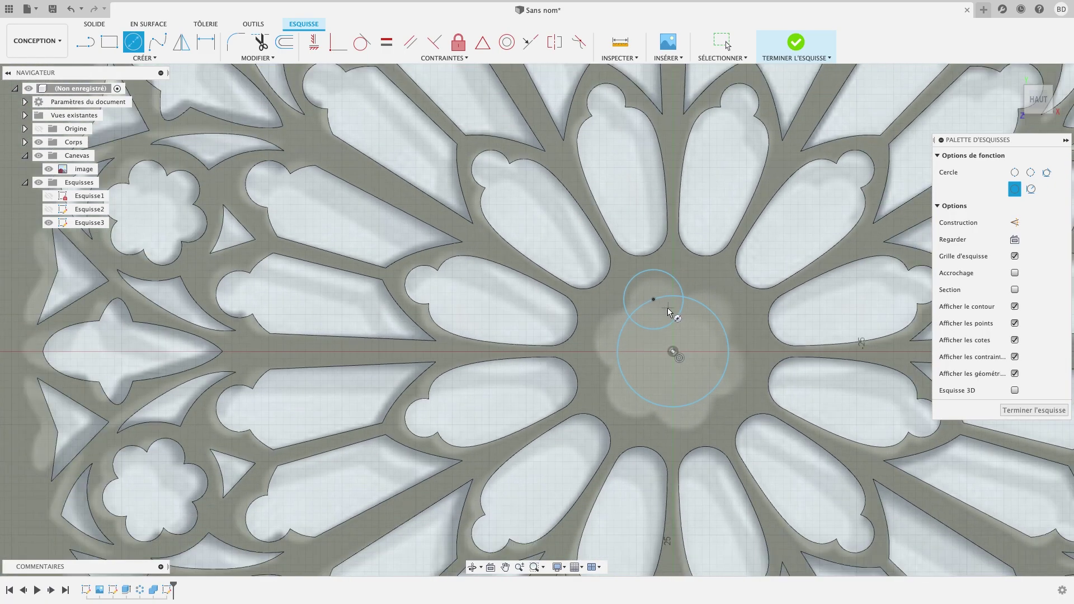
key(Escape)
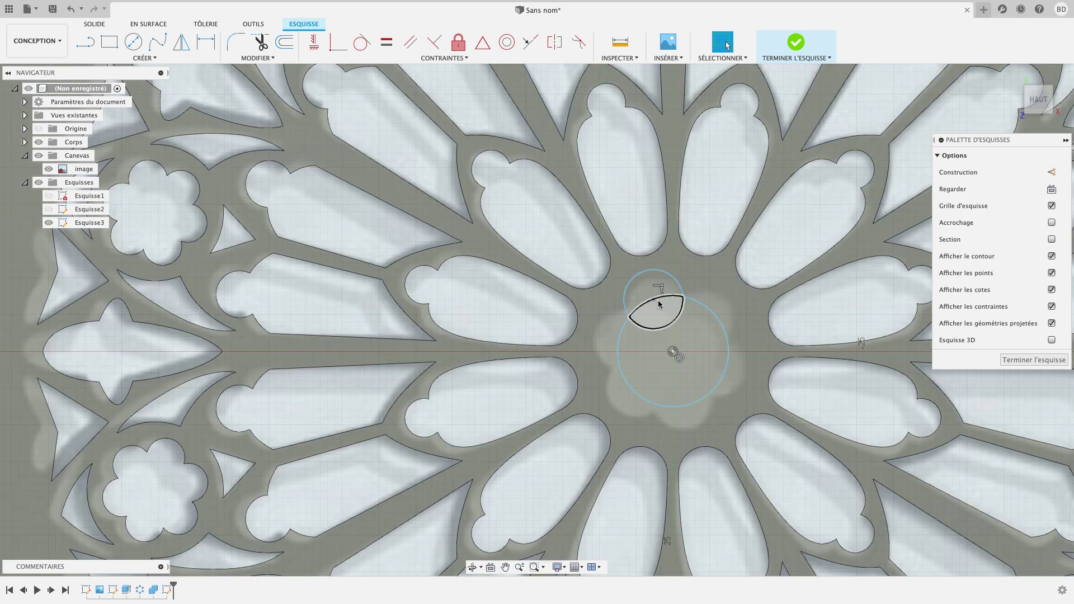
- Undo that circle and start a fresh small circle centred on the big circle's top
key(ctrl+z)
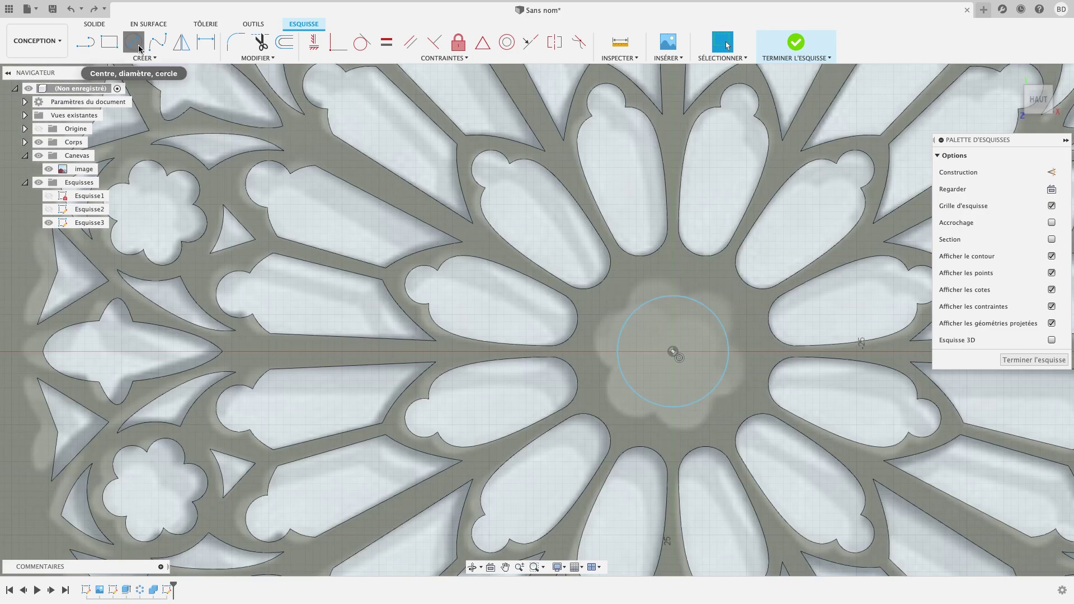
click(133, 42)
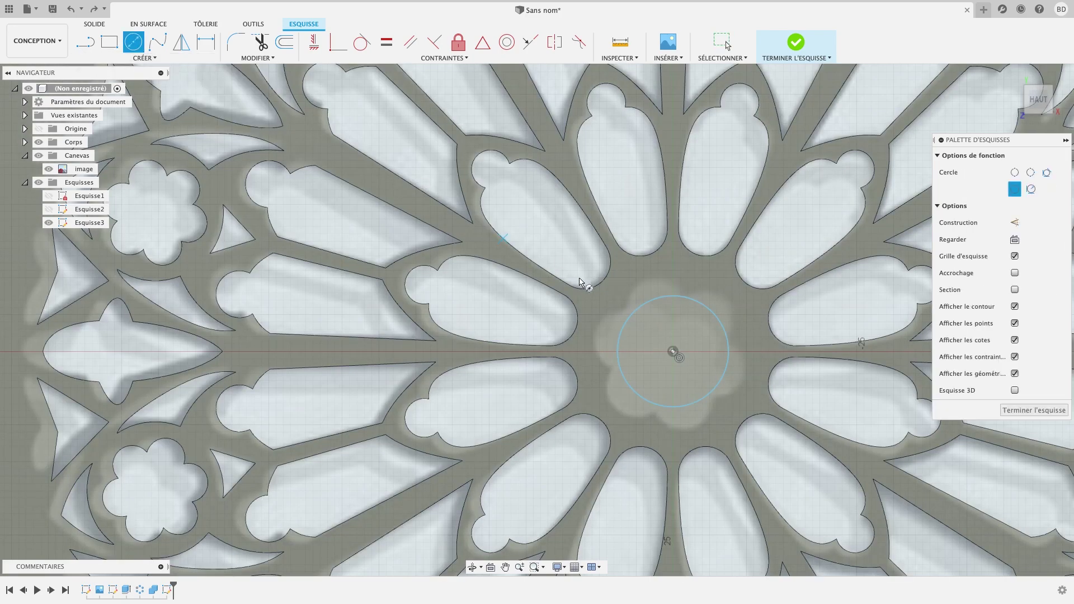
click(653, 300)
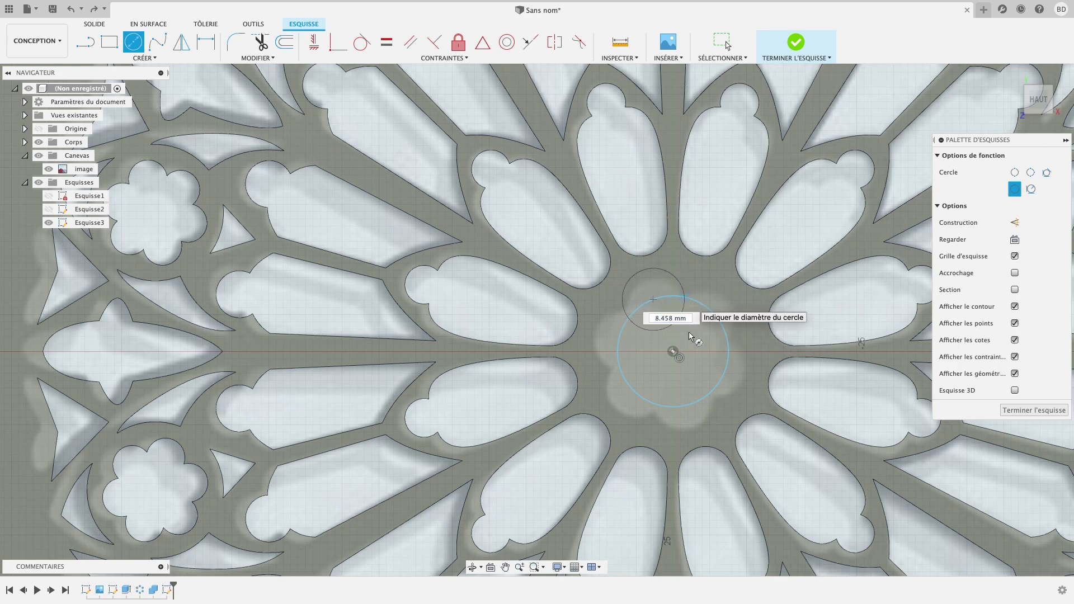
- Circular-pattern the redrawn small circle into 6 copies around the rosette's centre
click(145, 58)
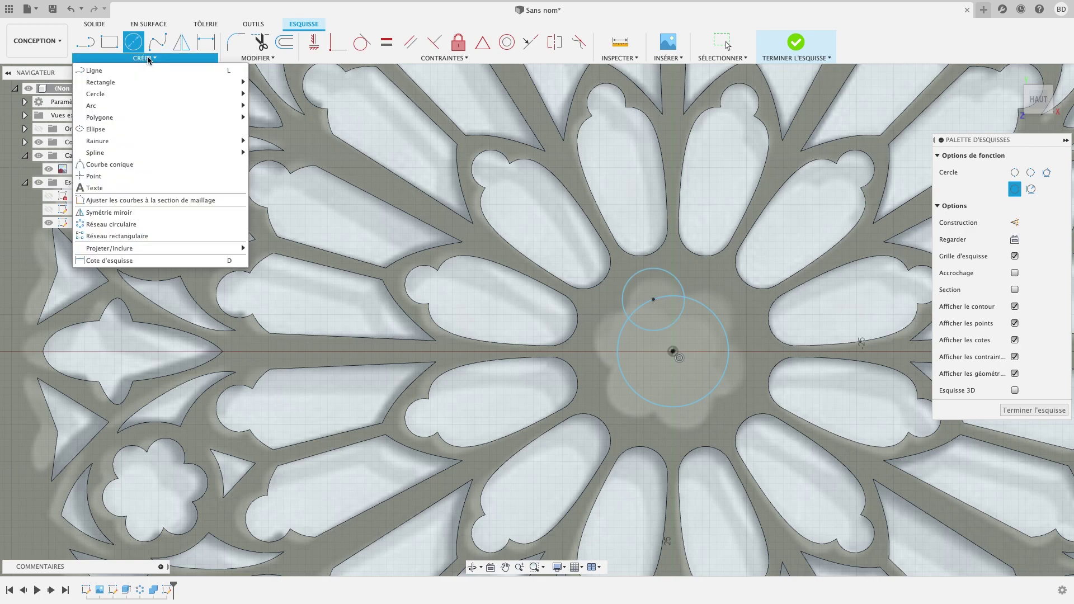
click(129, 226)
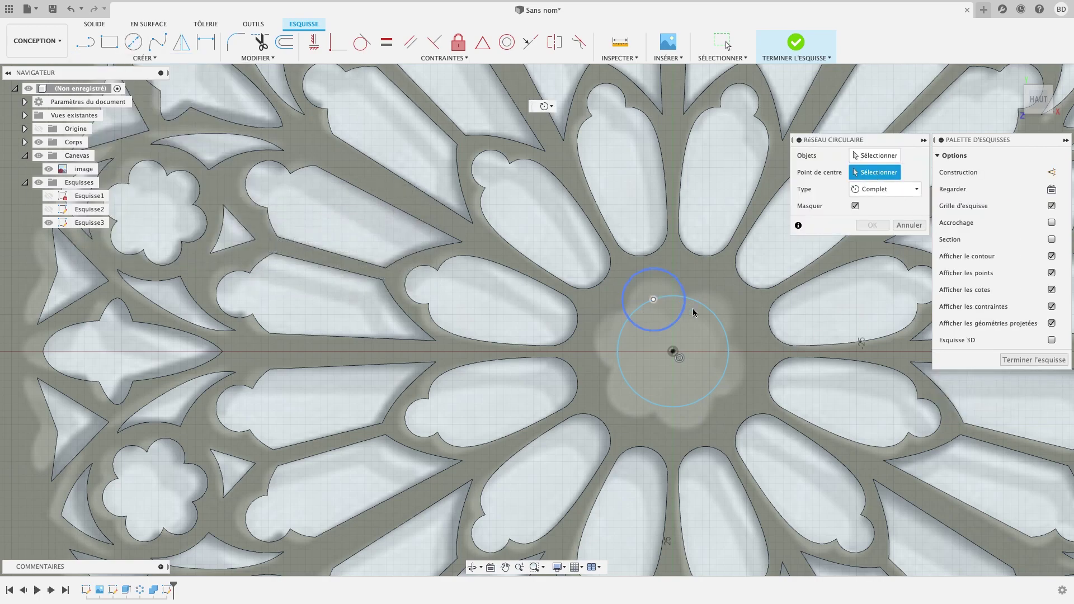
click(660, 274)
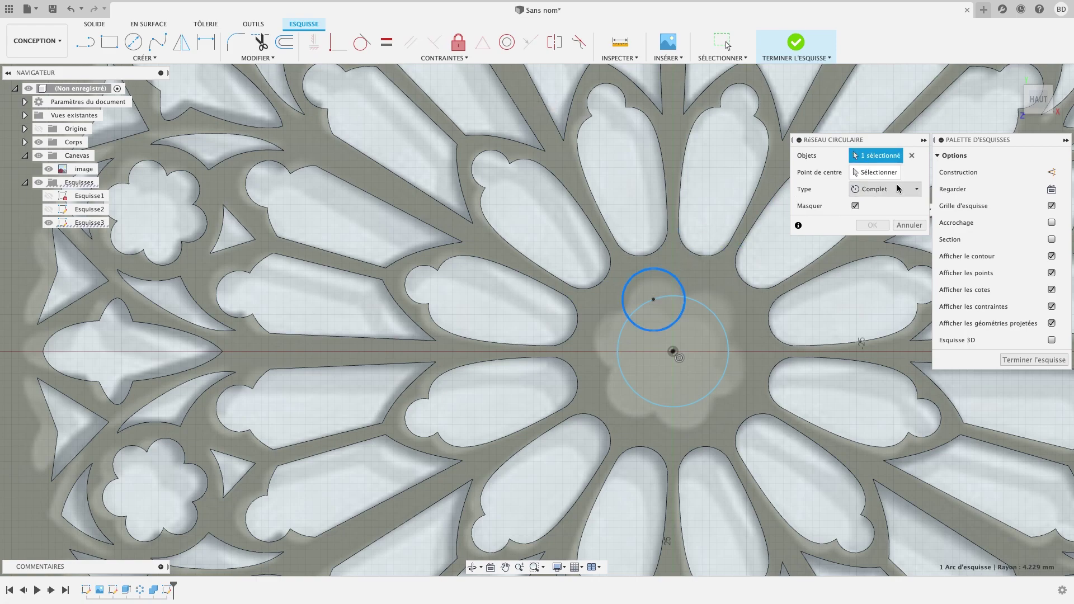
click(673, 352)
click(916, 220)
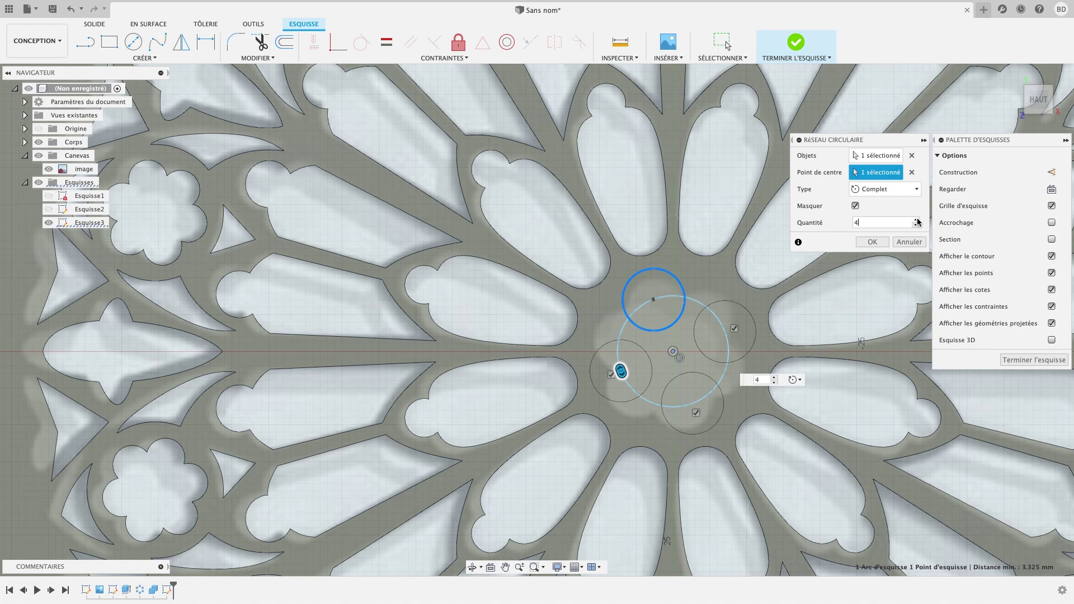
click(916, 219)
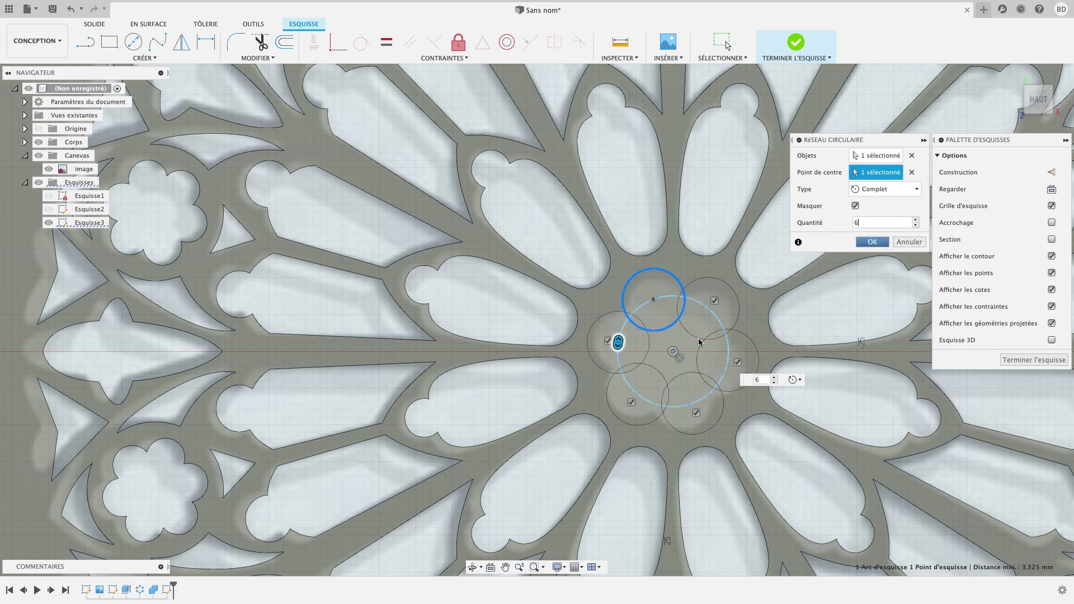
key(Return)
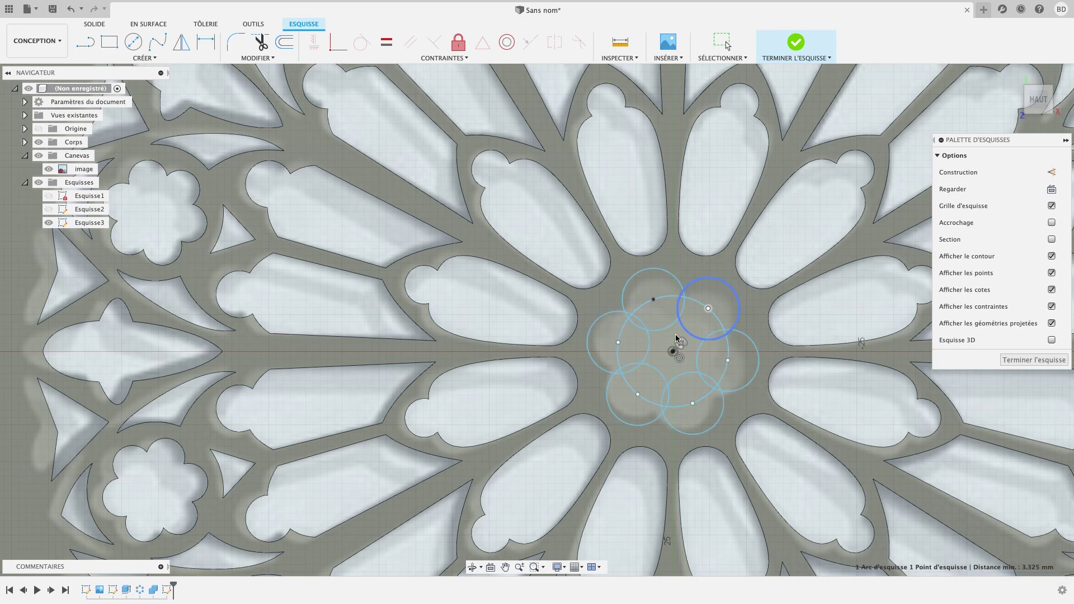
key(t)
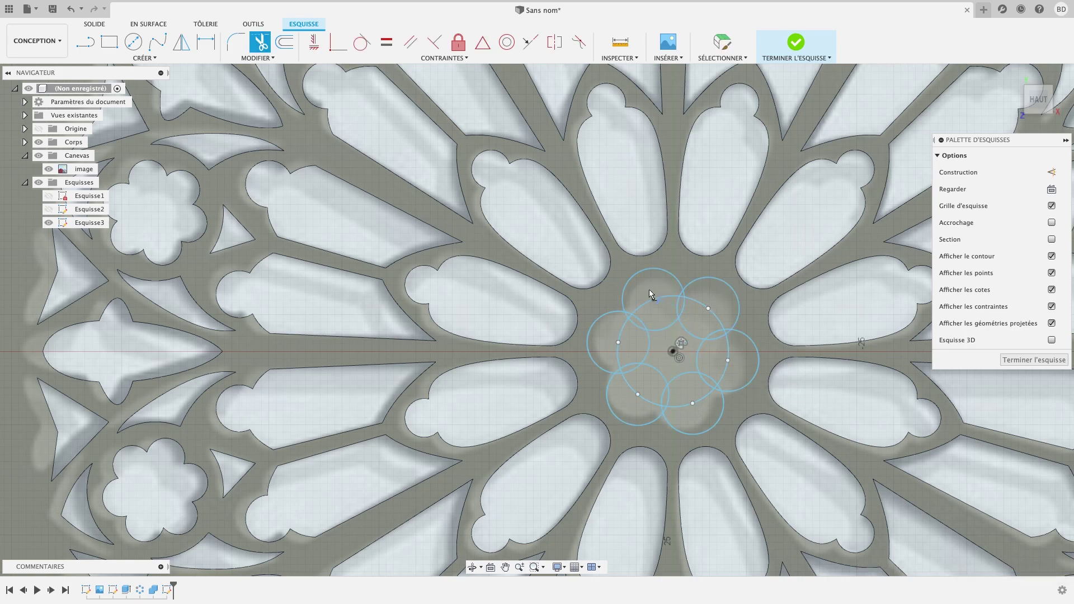
- Trim the central circle's top arc and the first overlapping inner arcs
click(629, 325)
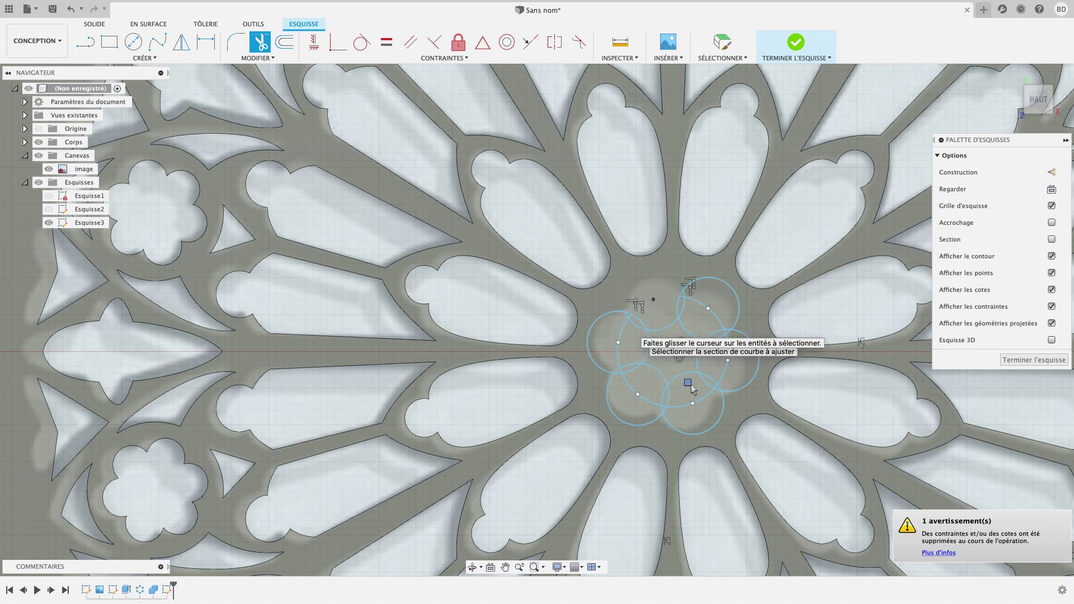
click(673, 299)
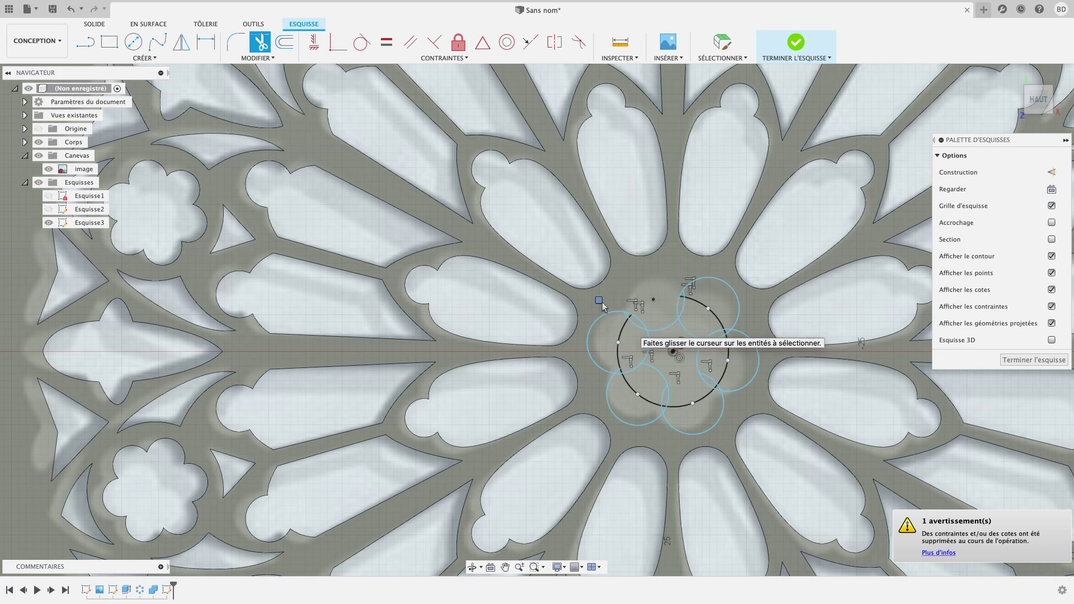
drag(683, 336, 593, 269)
key(Escape)
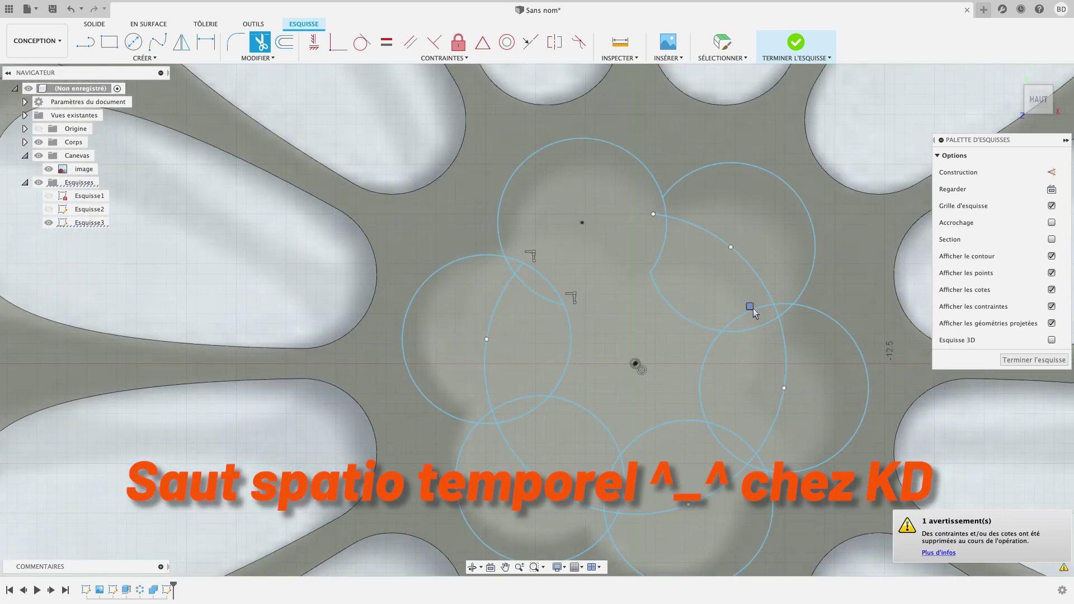
click(749, 307)
click(504, 416)
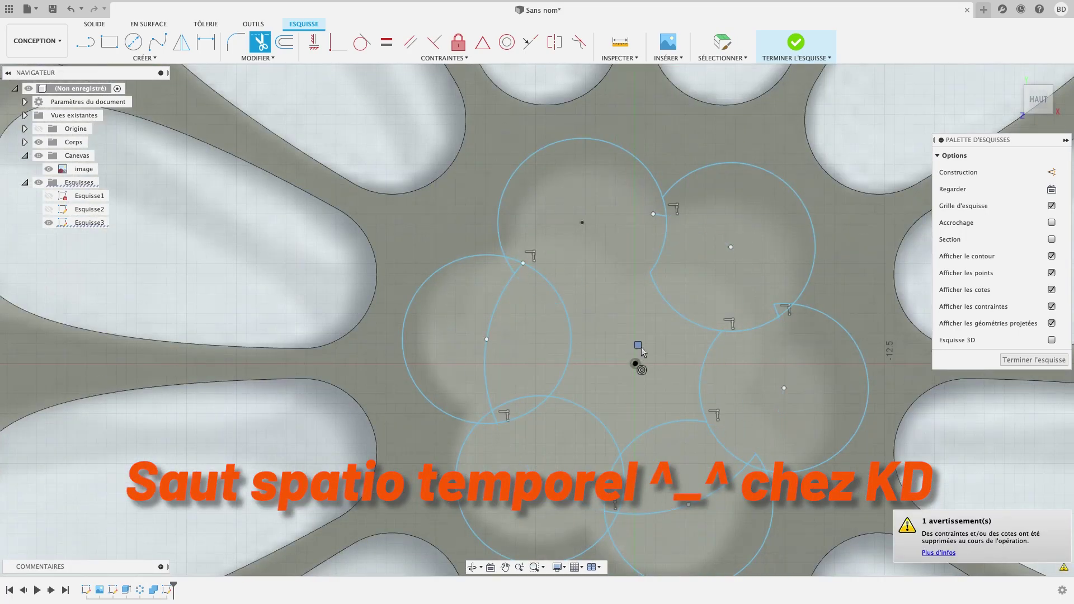
click(515, 273)
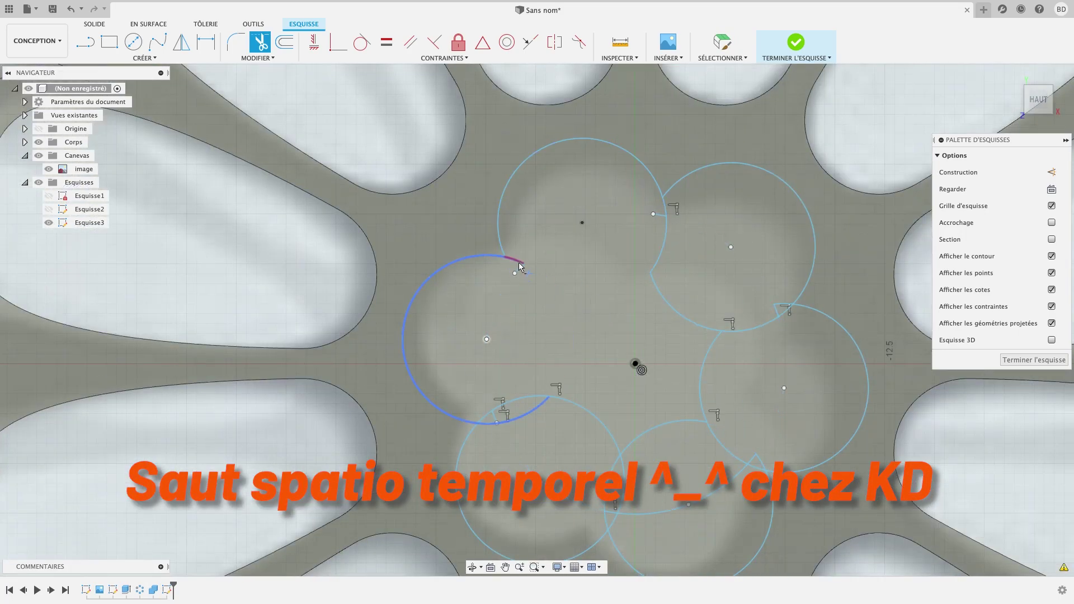
- Trim the remaining inner arcs on the right and lower left, leaving the flower outline
click(678, 282)
click(782, 306)
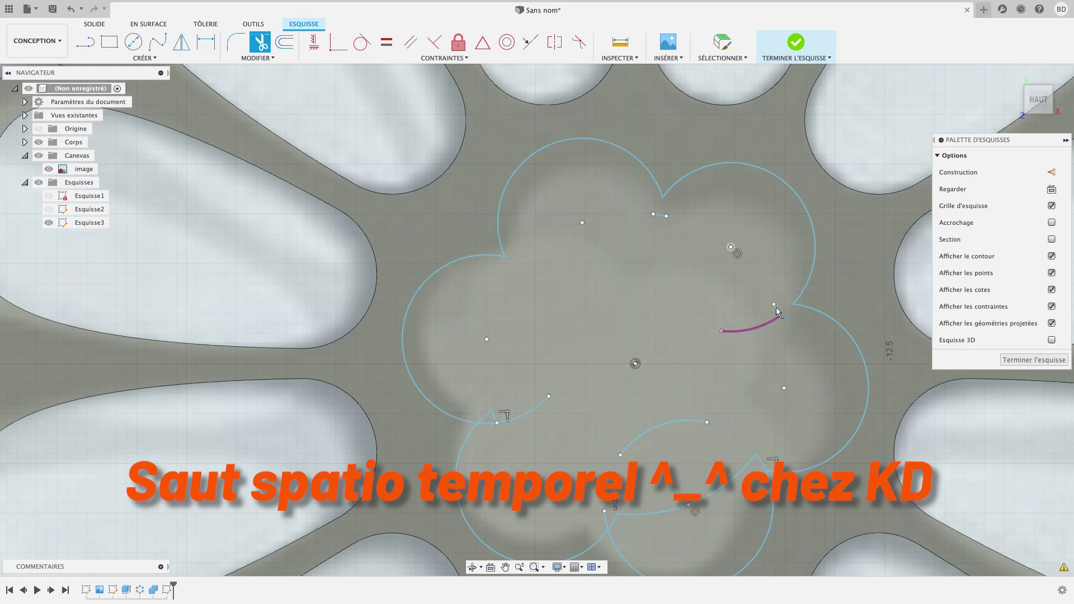
click(776, 307)
click(758, 462)
click(489, 420)
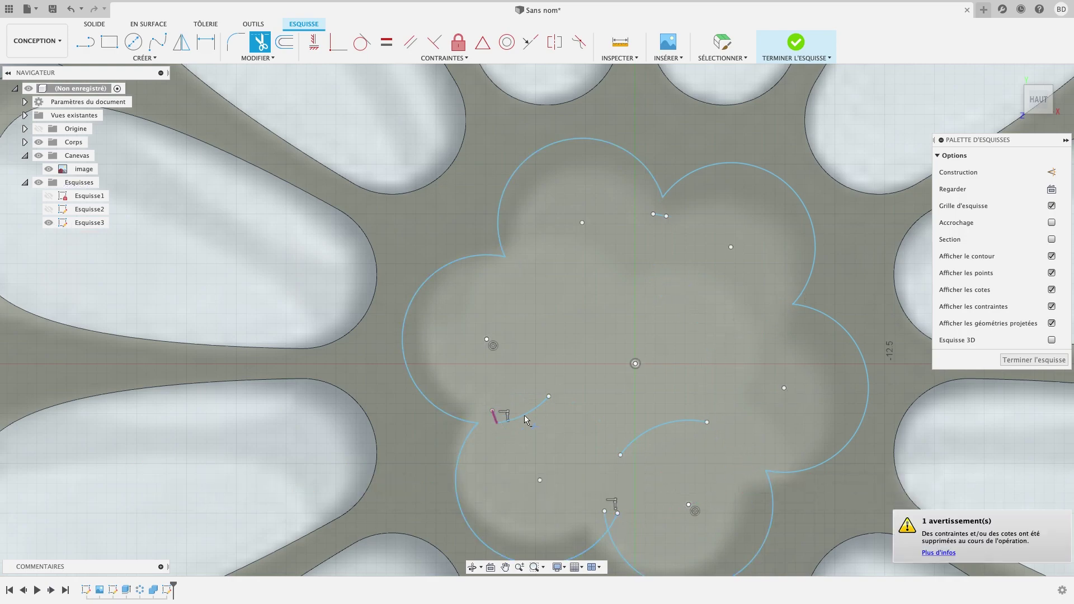
click(613, 520)
click(660, 438)
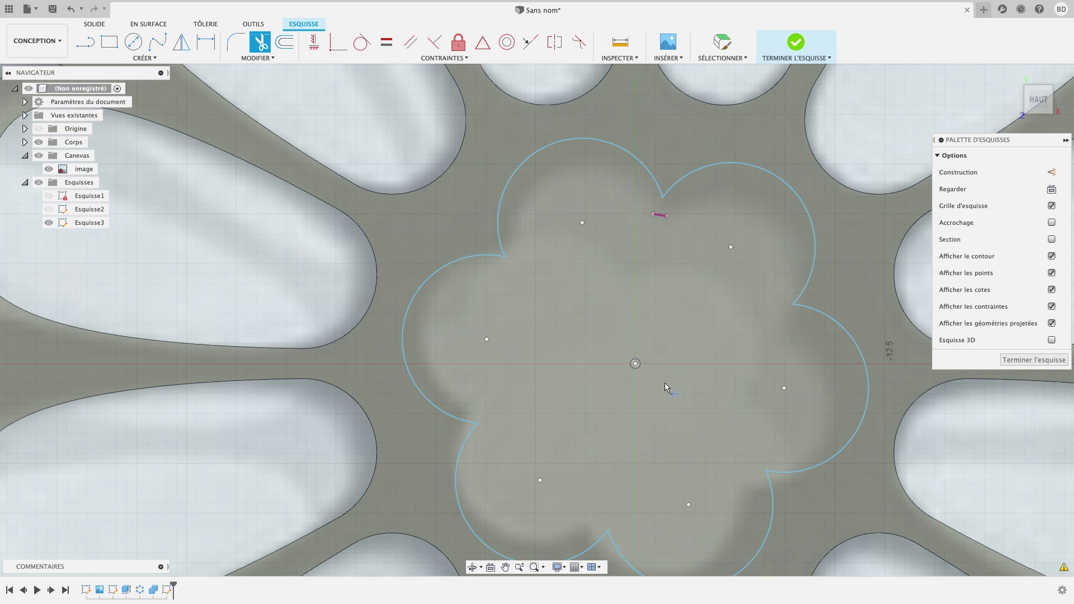
mouse_move(684, 386)
middle_down()
mouse_move(535, 311)
mouse_move(531, 281)
middle_up()
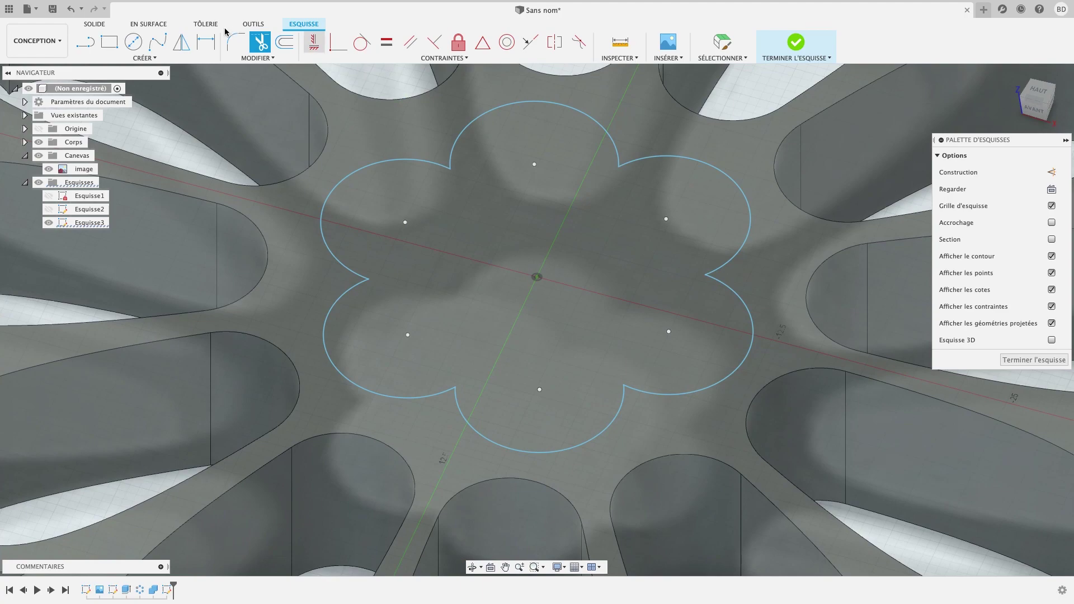
- Extrude the flower profile -10 mm as a cut into the plate's hub
key(e)
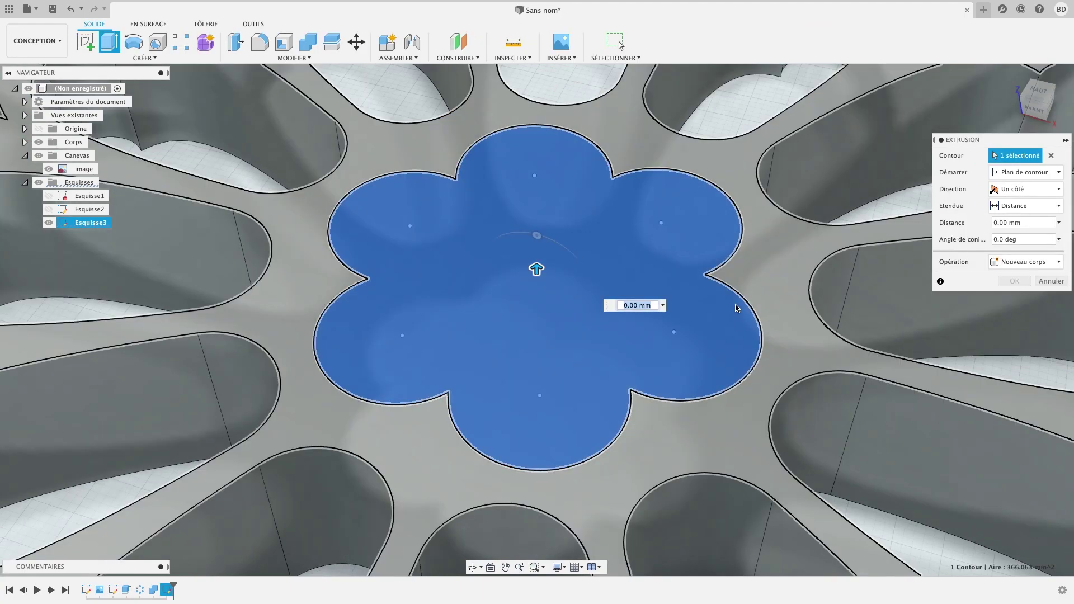
mouse_move(740, 335)
shift+middle_down()
mouse_move(719, 284)
mouse_move(730, 425)
mouse_move(711, 415)
shift+middle_up()
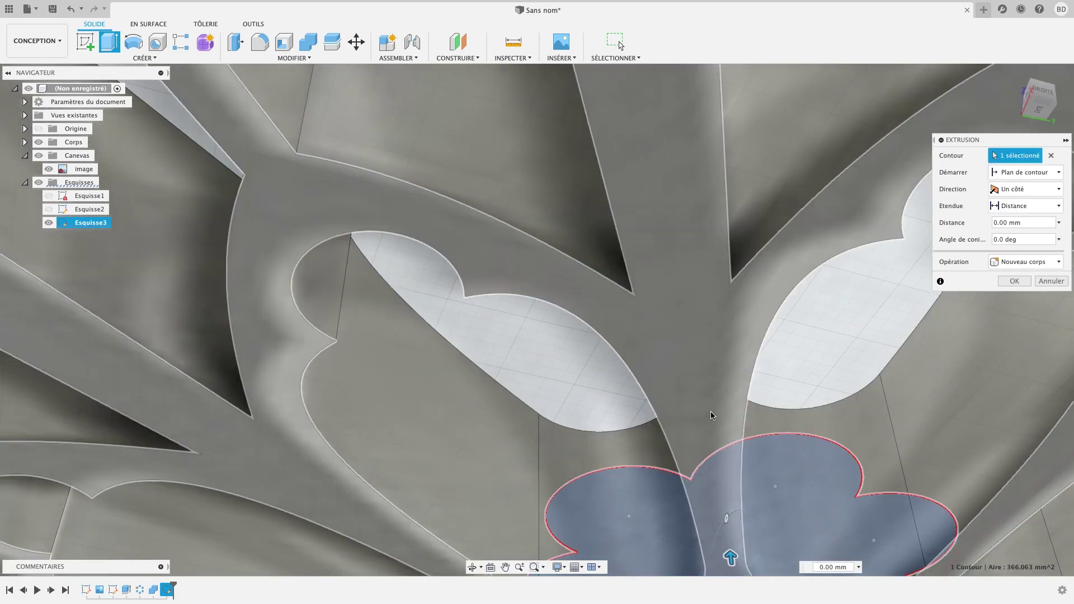
text(-10)
key(Return)
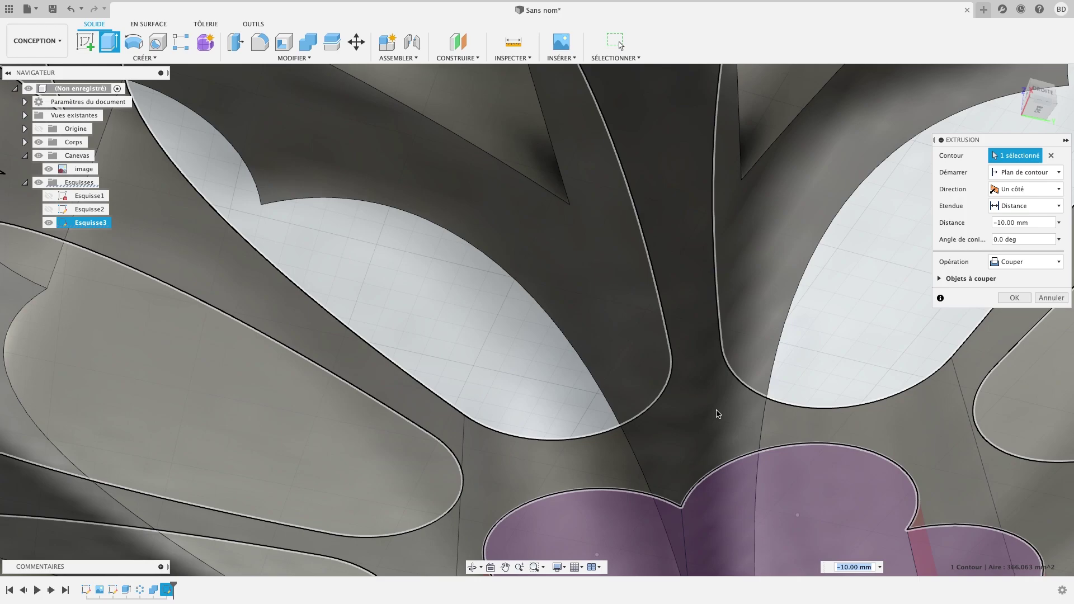
scroll(718, 414, down, 3)
scroll(717, 414, down, 2)
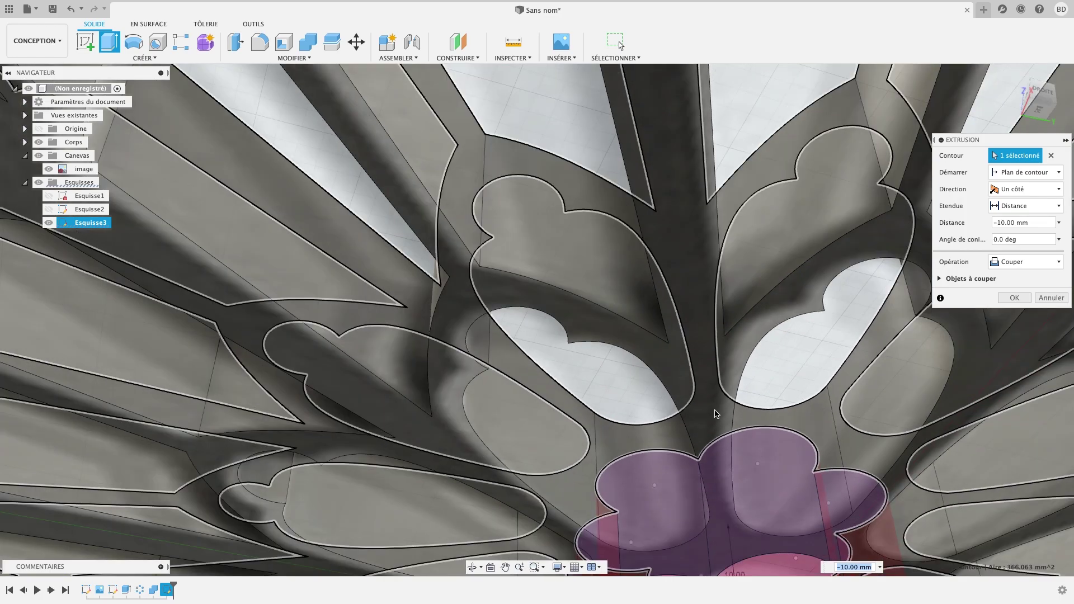
scroll(715, 414, down, 2)
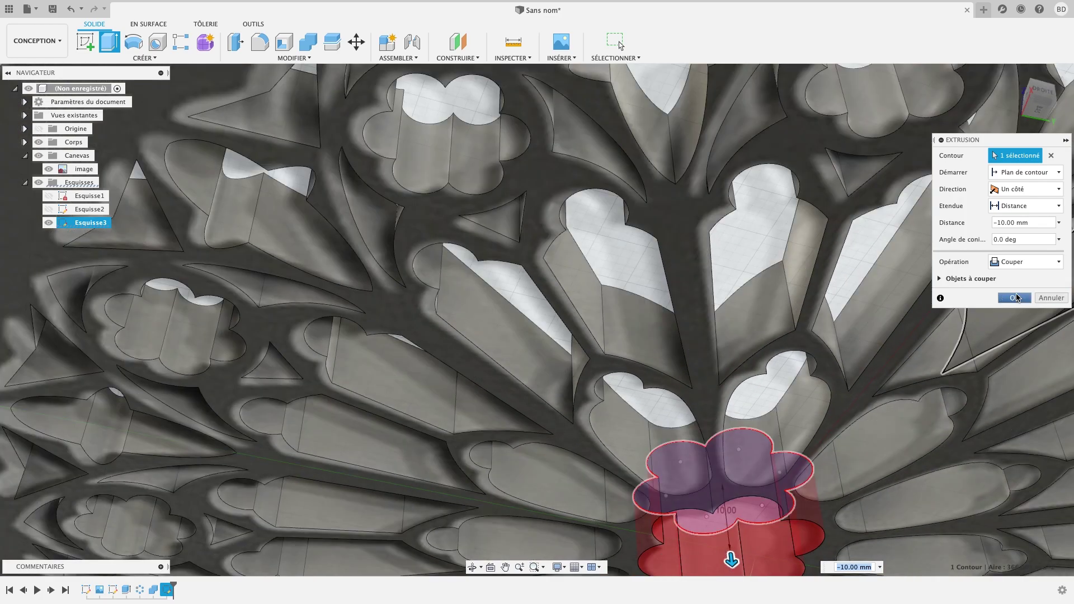
click(1017, 297)
scroll(669, 330, up, 2)
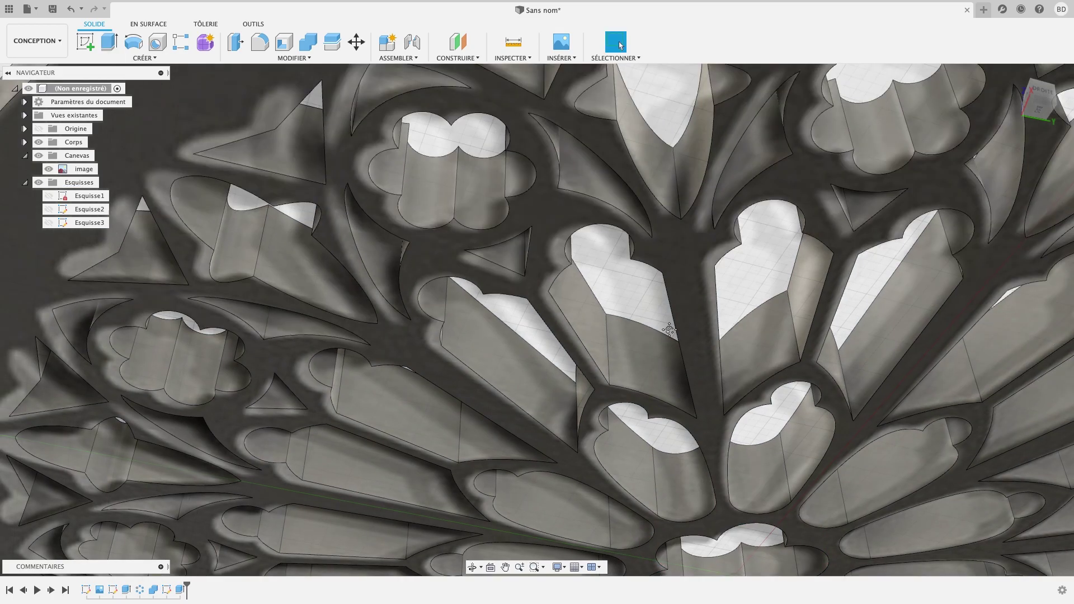
mouse_move(669, 330)
shift+middle_down()
mouse_move(626, 307)
mouse_move(577, 307)
mouse_move(588, 307)
shift+middle_up()
- Hide the canvas reference image in the Browser
scroll(577, 307, down, 3)
scroll(577, 307, down, 3)
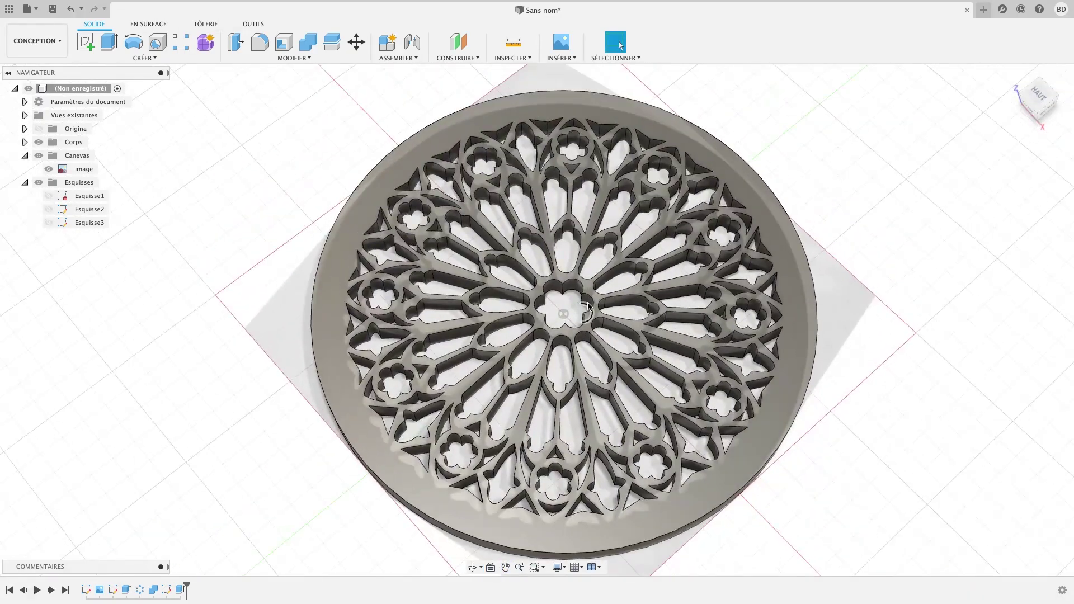
click(50, 170)
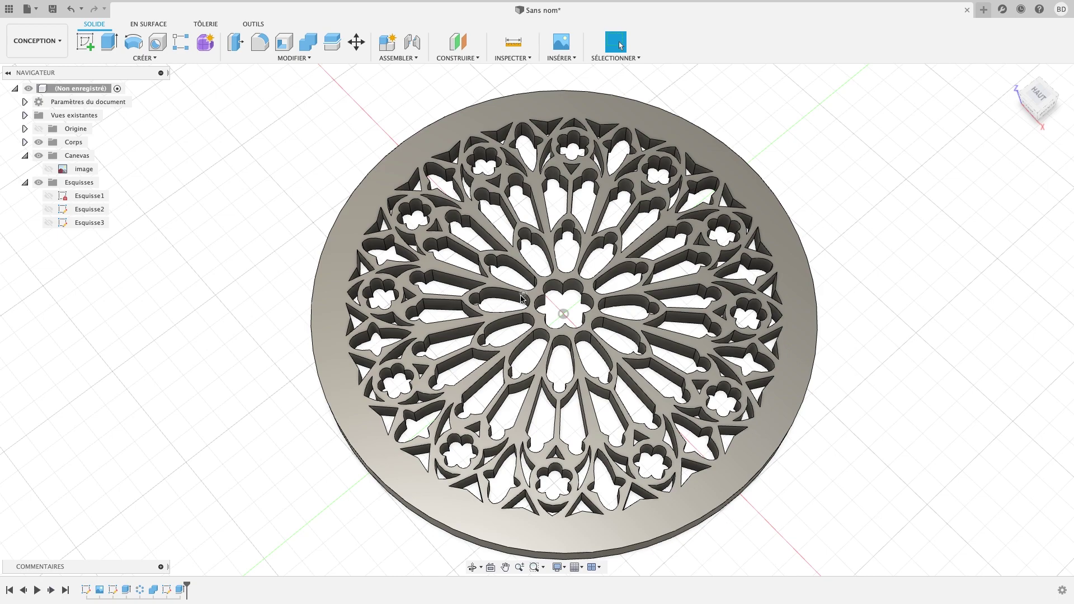
- Inspect the finished rose-window plate from the top view and a tilted 3D view
scroll(521, 298, up, 3)
scroll(558, 340, down, 5)
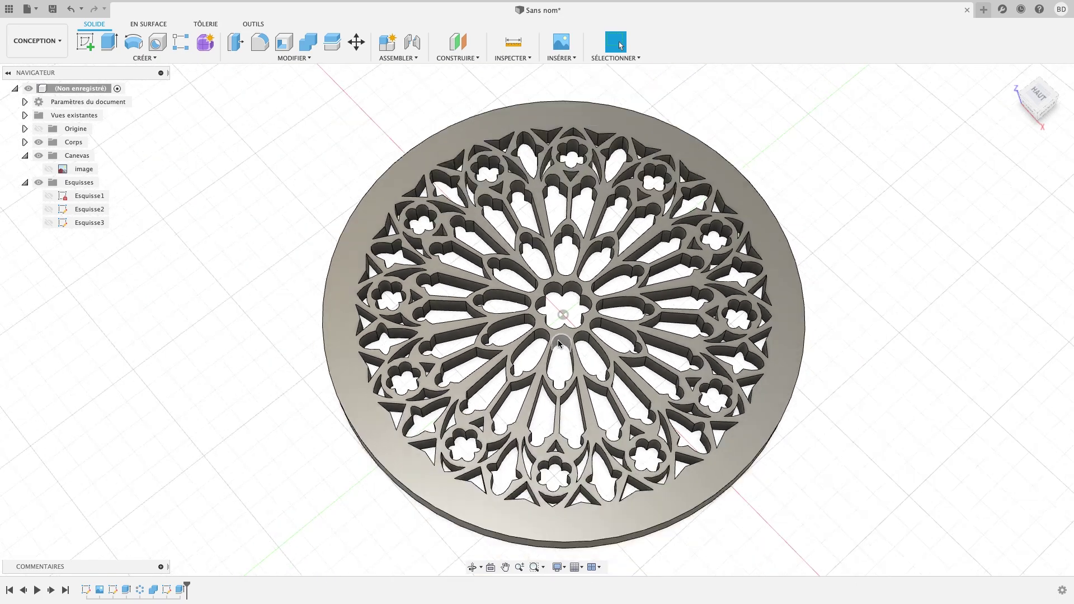
shift+middle_drag(613, 289, 613, 317)
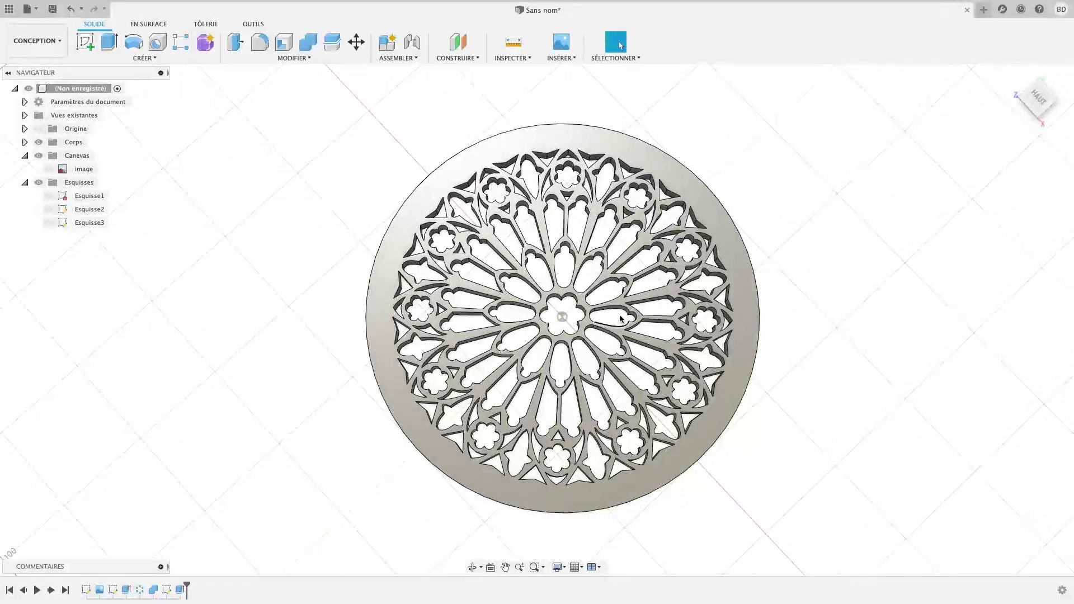
click(1042, 99)
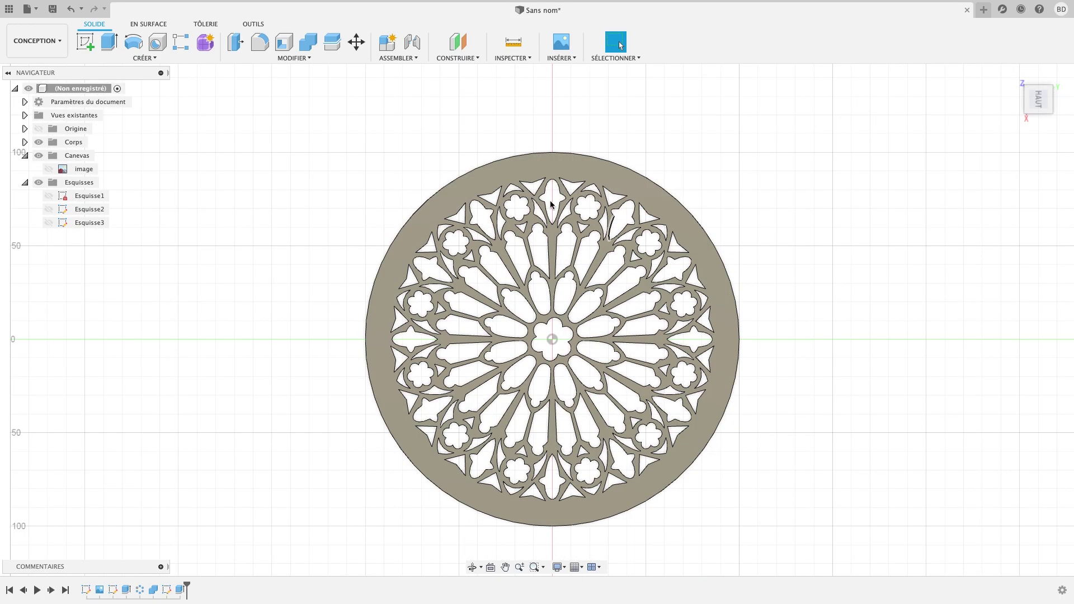
click(164, 60)
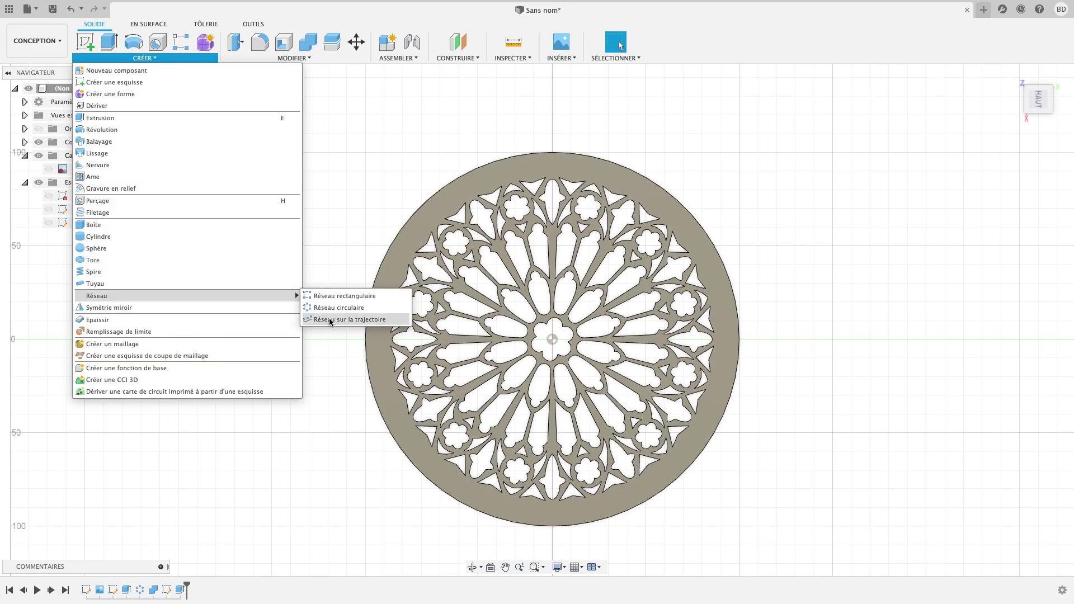
mouse_move(97, 295)
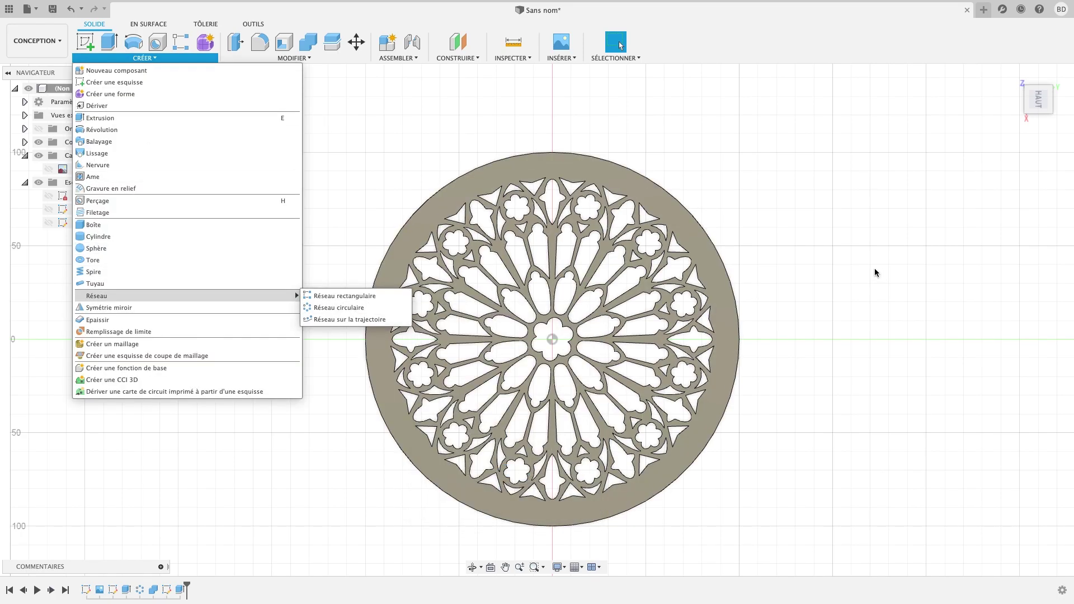
click(879, 274)
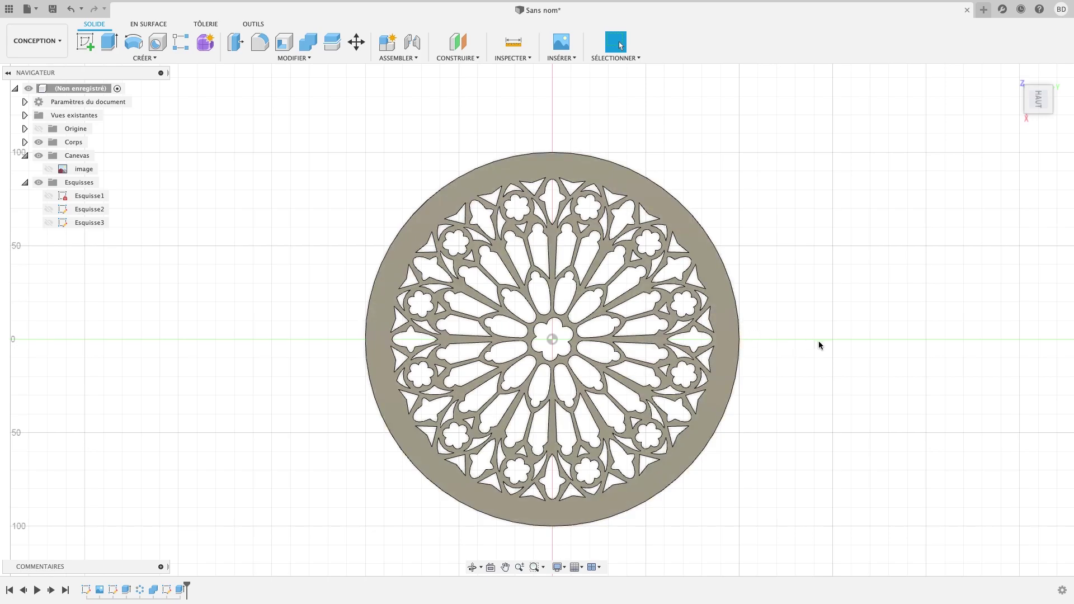
shift+middle_drag(818, 341, 797, 331)
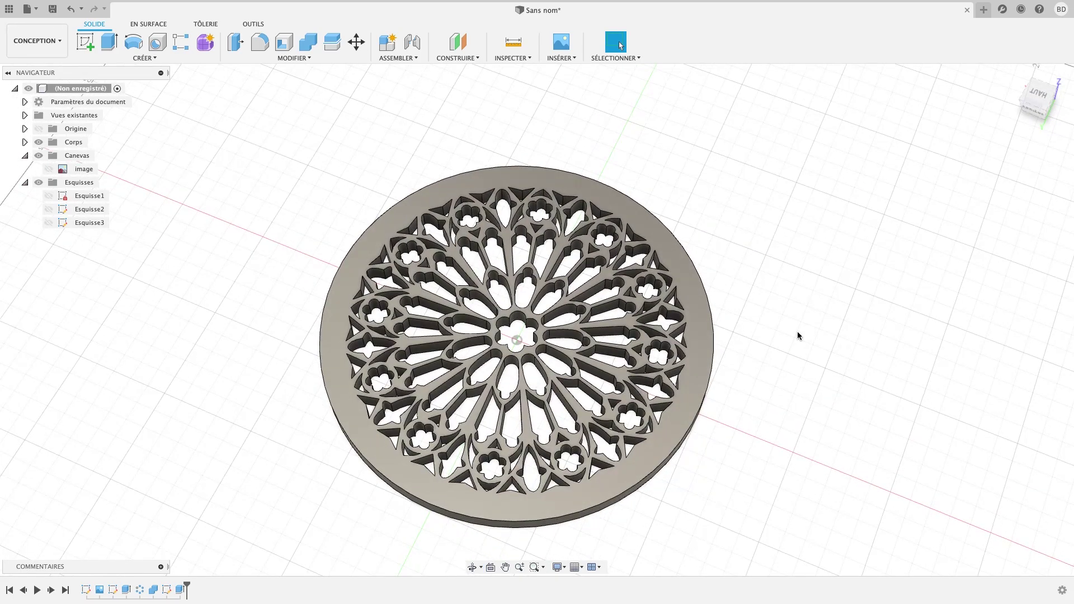